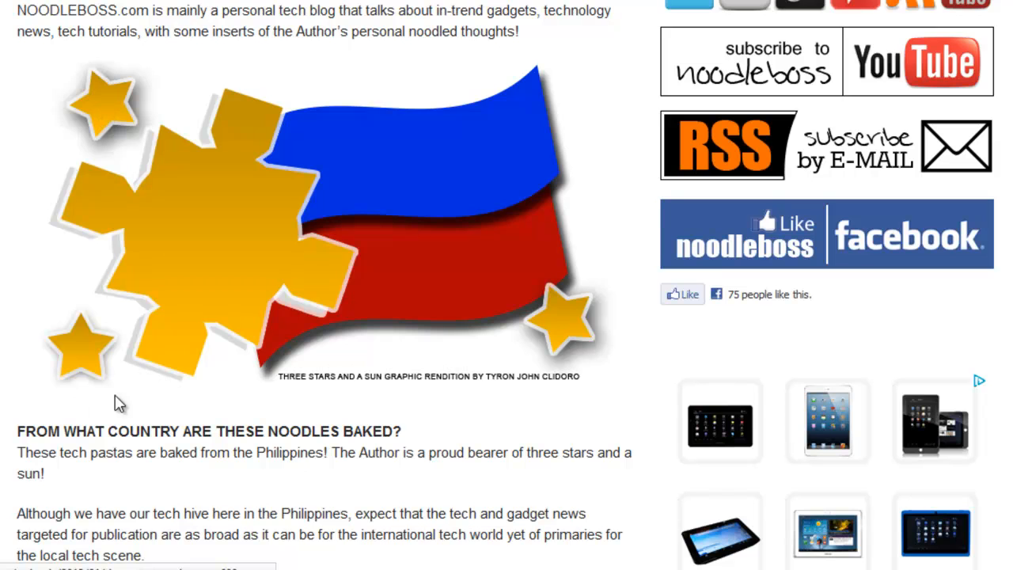
# Examine the finished three stars and a sun flag graphic on the blog's about page.
pyautogui.scroll(-2, 127, 151)
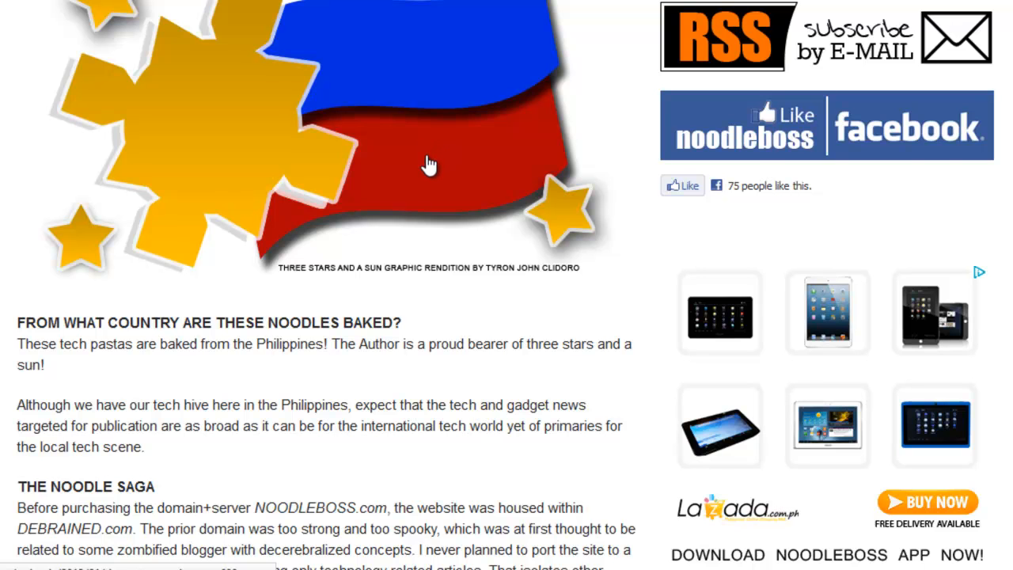
pyautogui.scroll(-1, 427, 166)
pyautogui.scroll(-1, 428, 167)
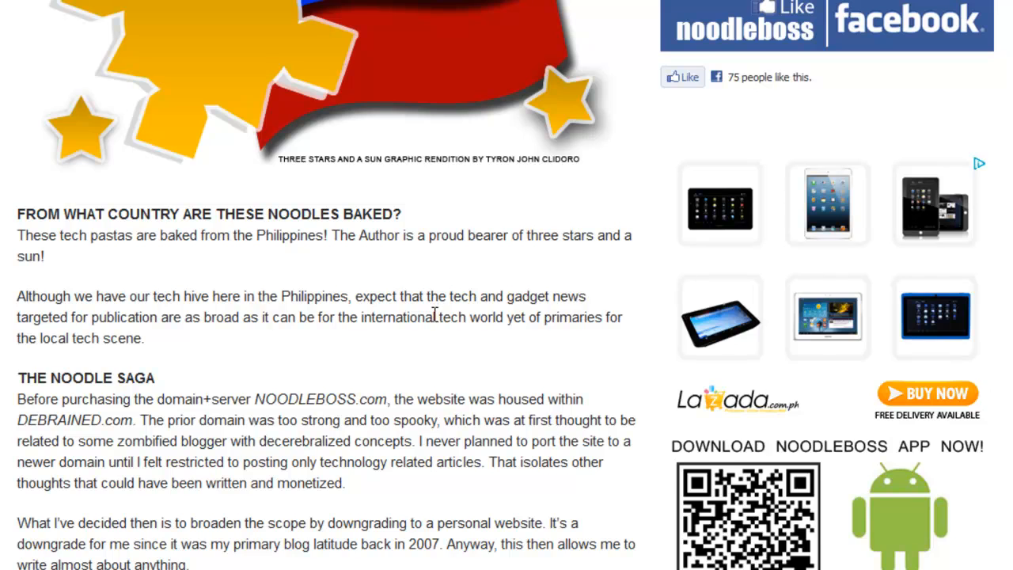
pyautogui.scroll(2, 434, 313)
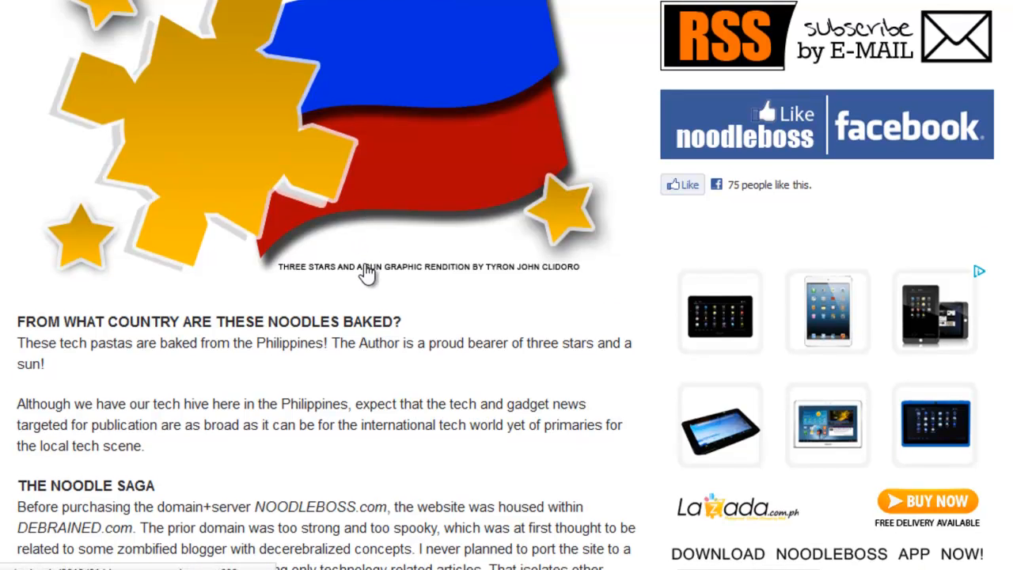
pyautogui.scroll(-2, 369, 269)
pyautogui.scroll(2, 262, 479)
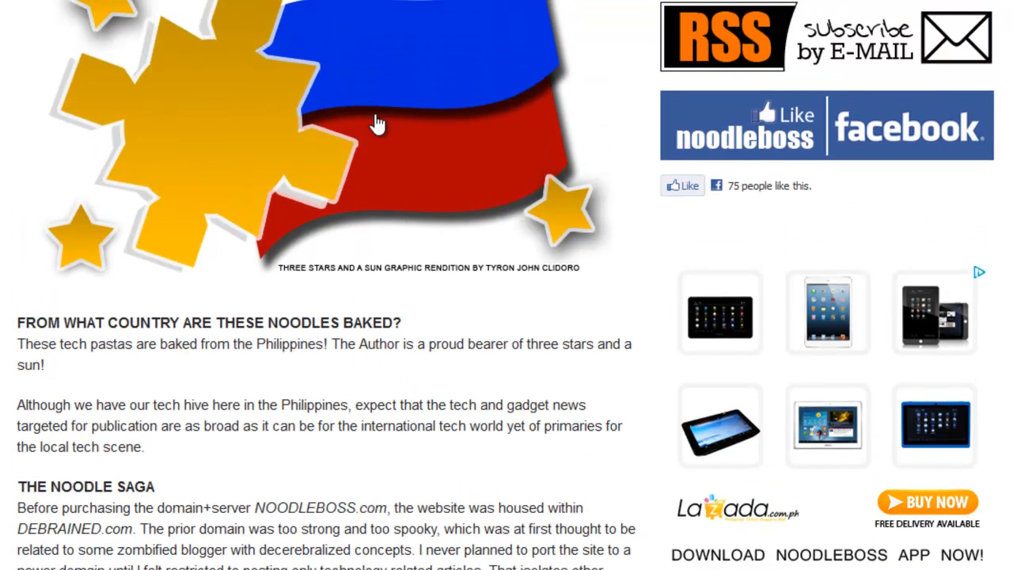
pyautogui.scroll(2, 362, 129)
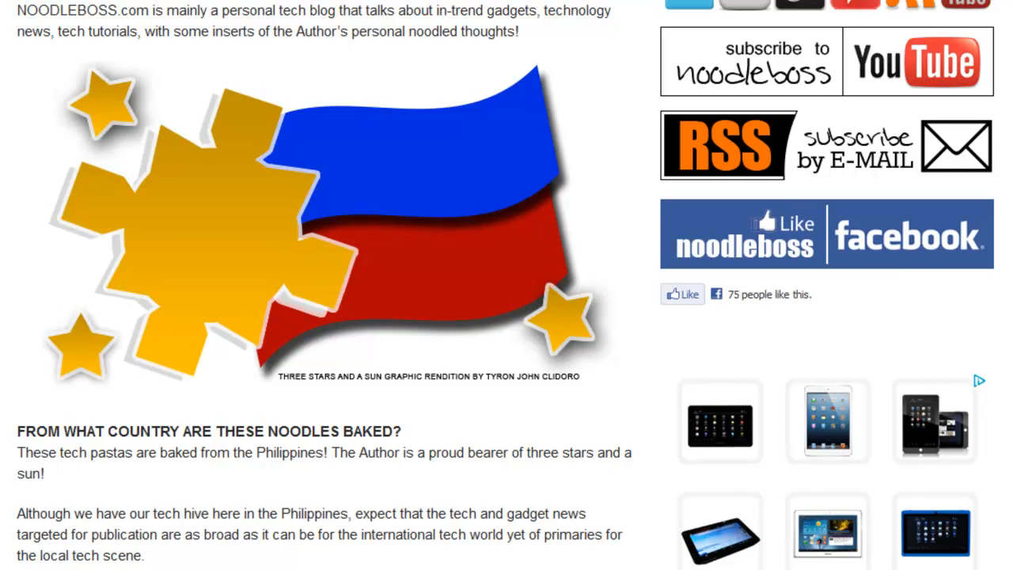
pyautogui.scroll(-2, 507, 285)
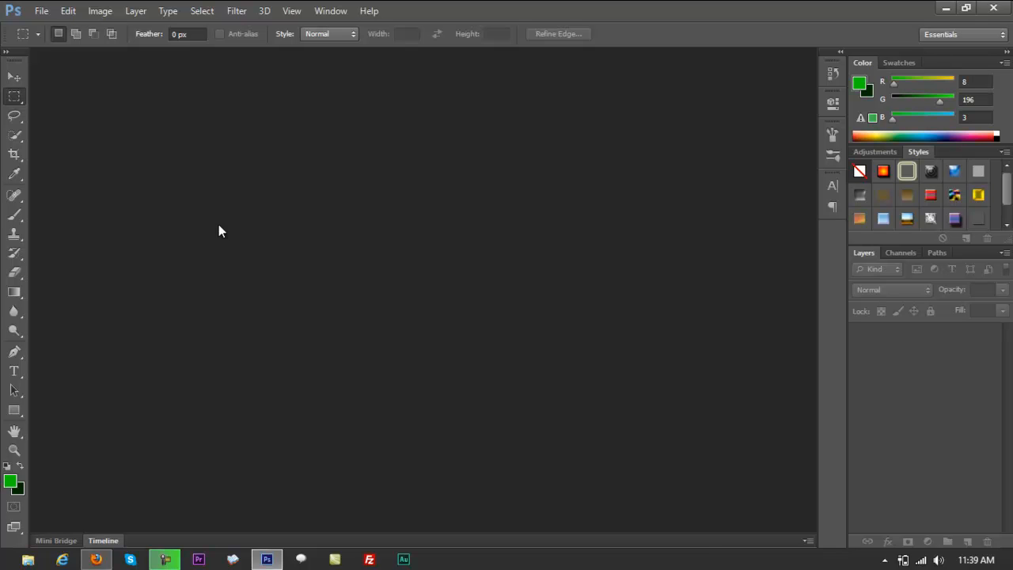
# Start a new document and set its size to 1920 × 1080 pixels.
pyautogui.hotkey('ctrl', 'n')
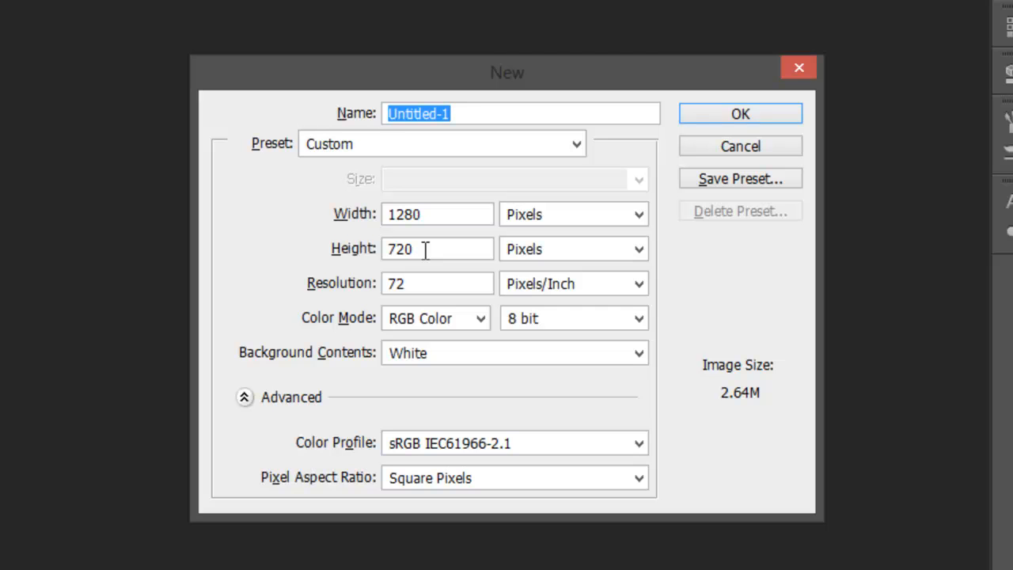
pyautogui.moveTo(430, 219); pyautogui.dragTo(248, 222)
pyautogui.write('1920')
pyautogui.press('Tab')
pyautogui.press('Tab')
pyautogui.write('1080')
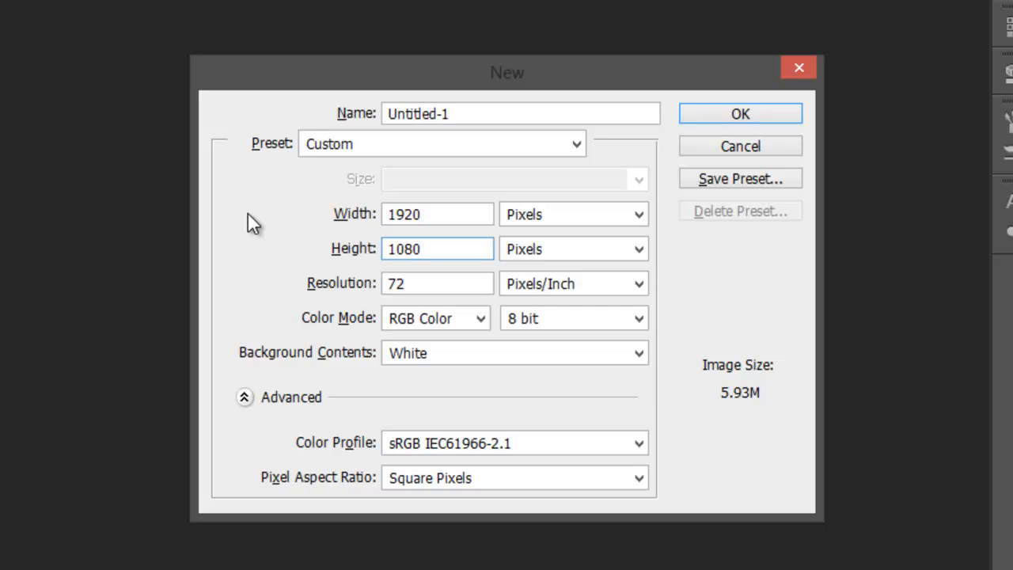
# Create the untitled document at 1280 × 720 pixels and close it again.
pyautogui.hotkey('shift', 'Tab')
pyautogui.hotkey('shift', 'Tab')
pyautogui.write('1280')
pyautogui.press('Tab')
pyautogui.press('Tab')
pyautogui.write('720')
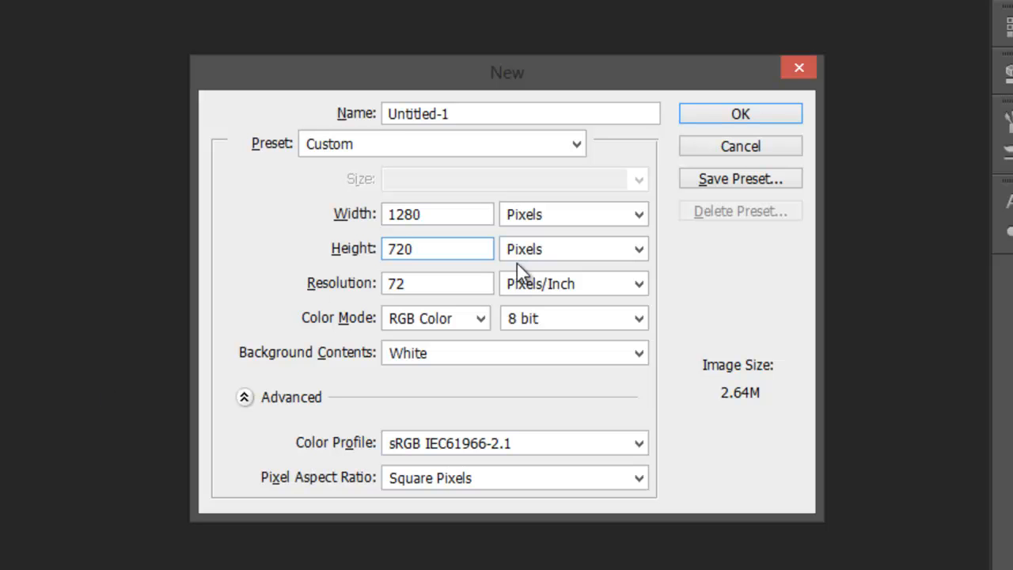
pyautogui.moveTo(351, 89); pyautogui.dragTo(327, 111)
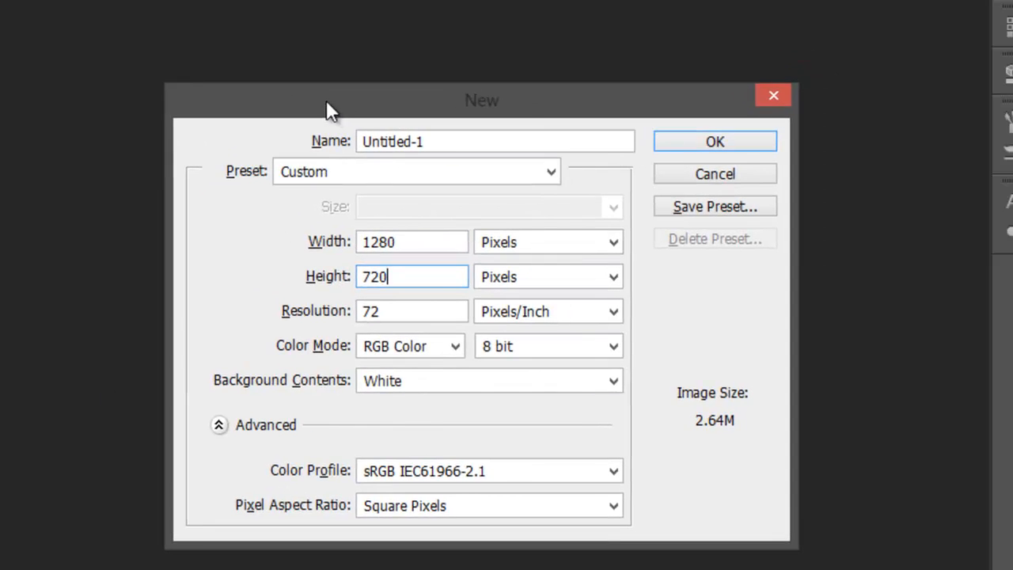
pyautogui.click(688, 152)
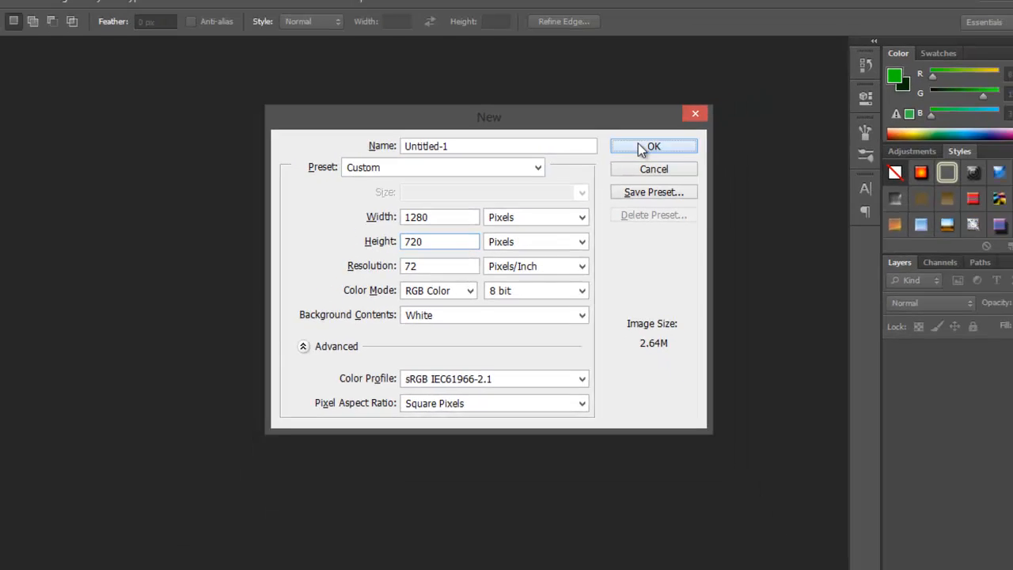
pyautogui.click(691, 142)
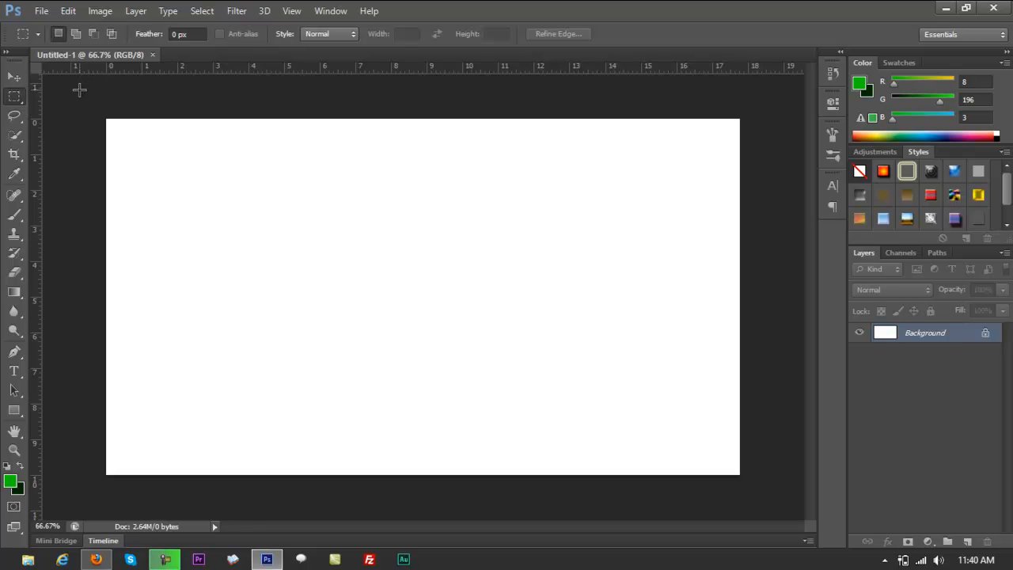
pyautogui.click(152, 55)
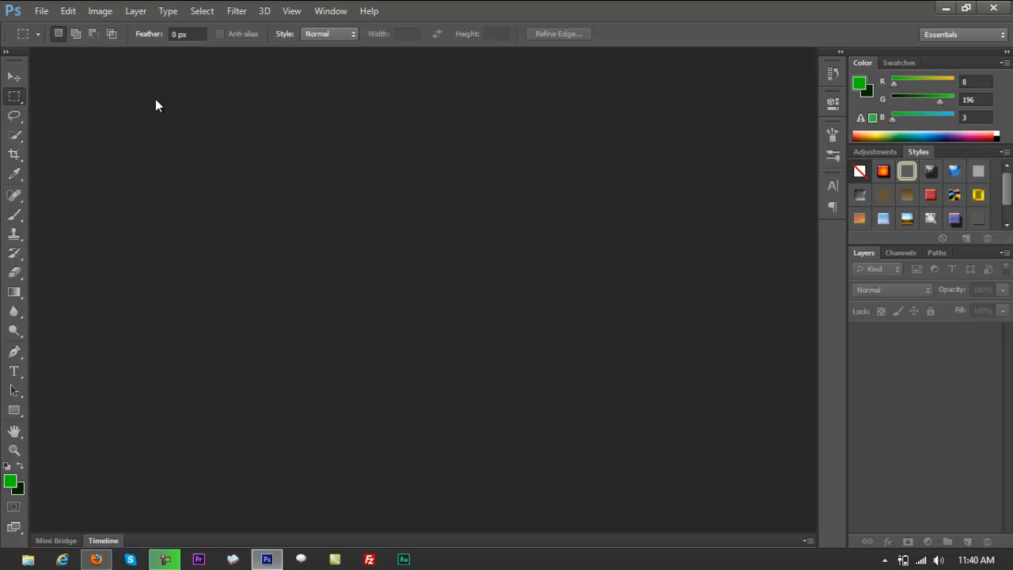
# Create a new 1280 × 720 pixel document with a white background, named ThreeStarsAndASun.
pyautogui.hotkey('ctrl', 'n')
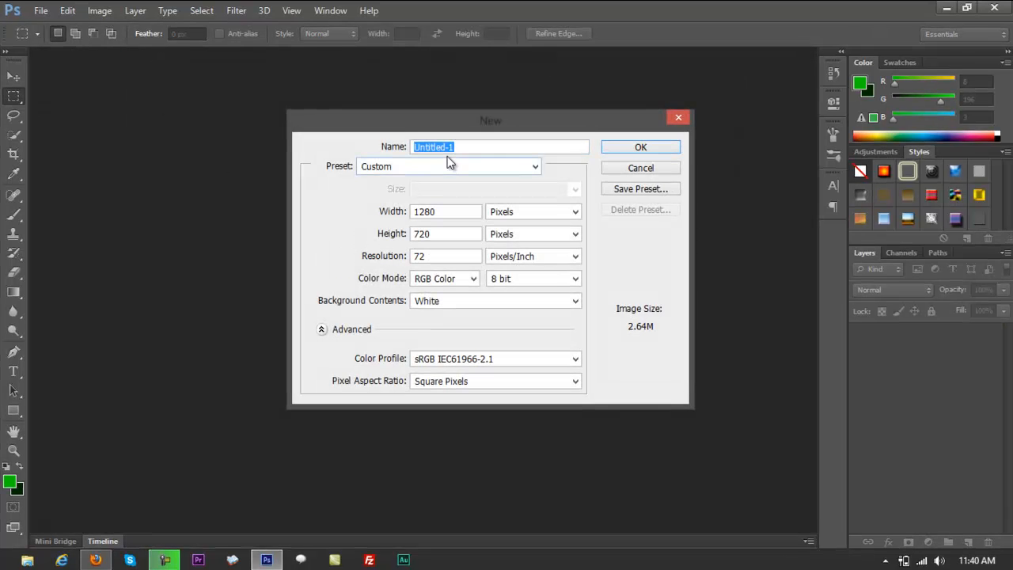
pyautogui.write('Three')
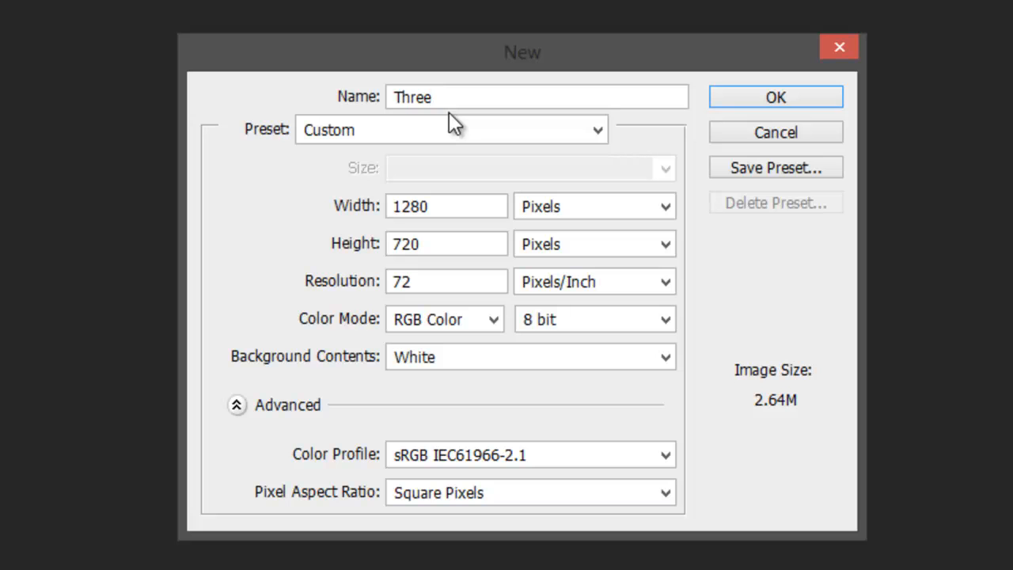
pyautogui.write('StarsAndASun')
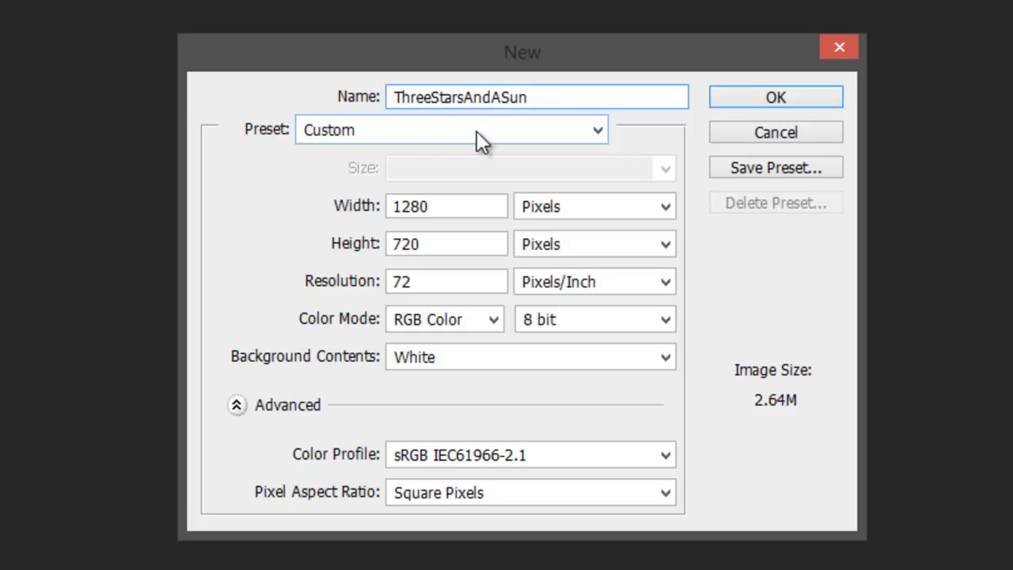
pyautogui.click(766, 106)
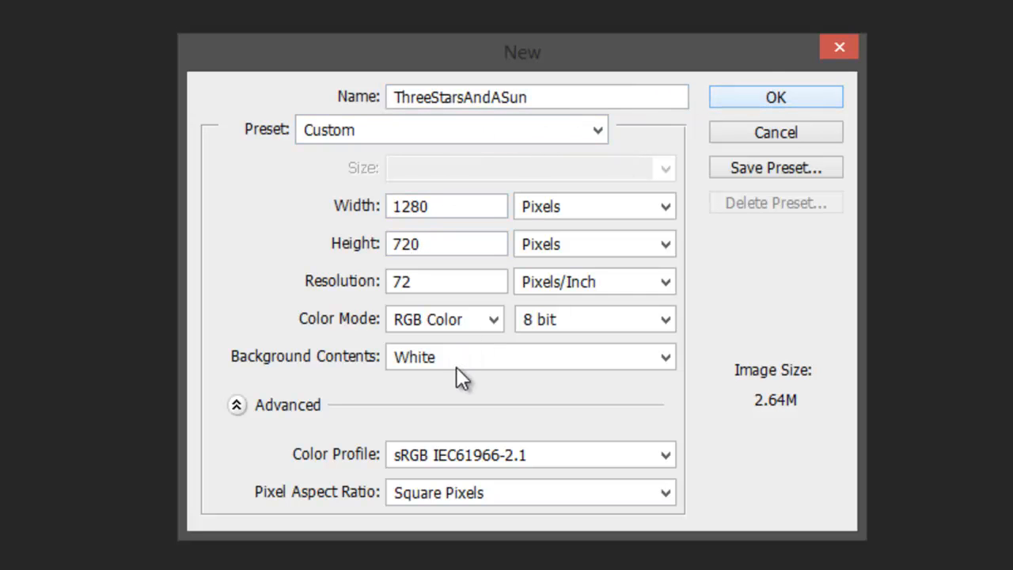
pyautogui.click(779, 105)
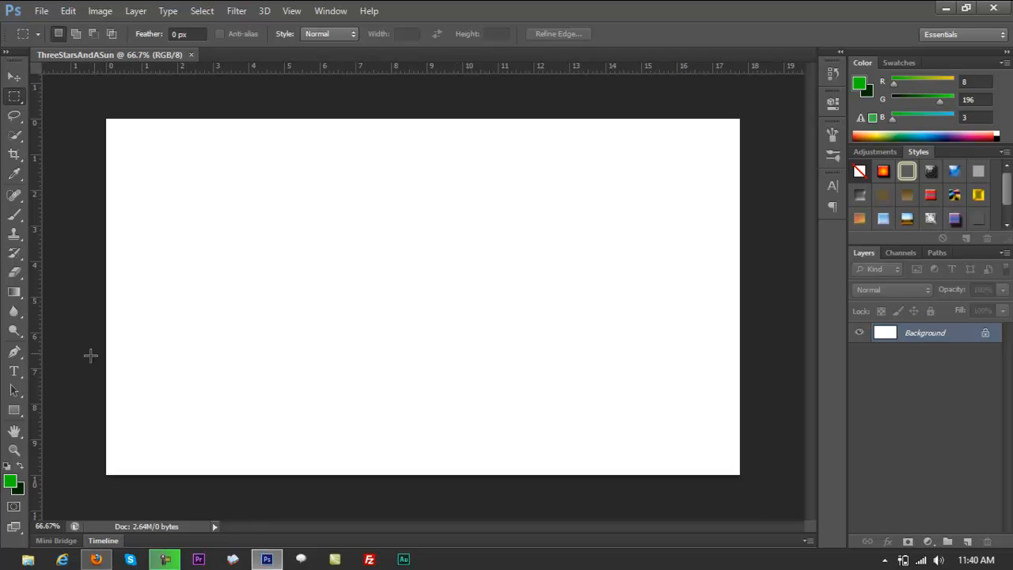
pyautogui.click(14, 372)
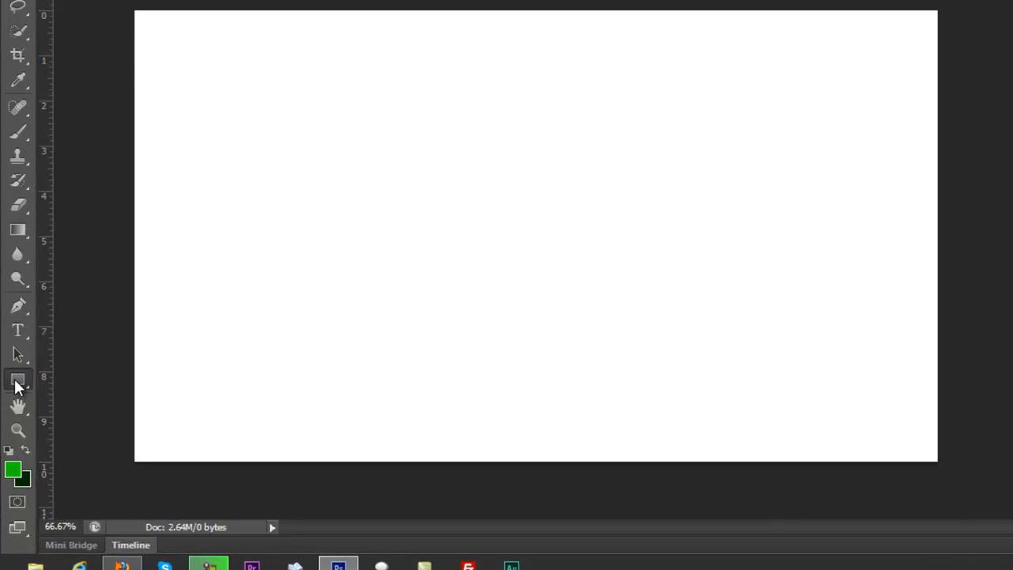
pyautogui.click(17, 382)
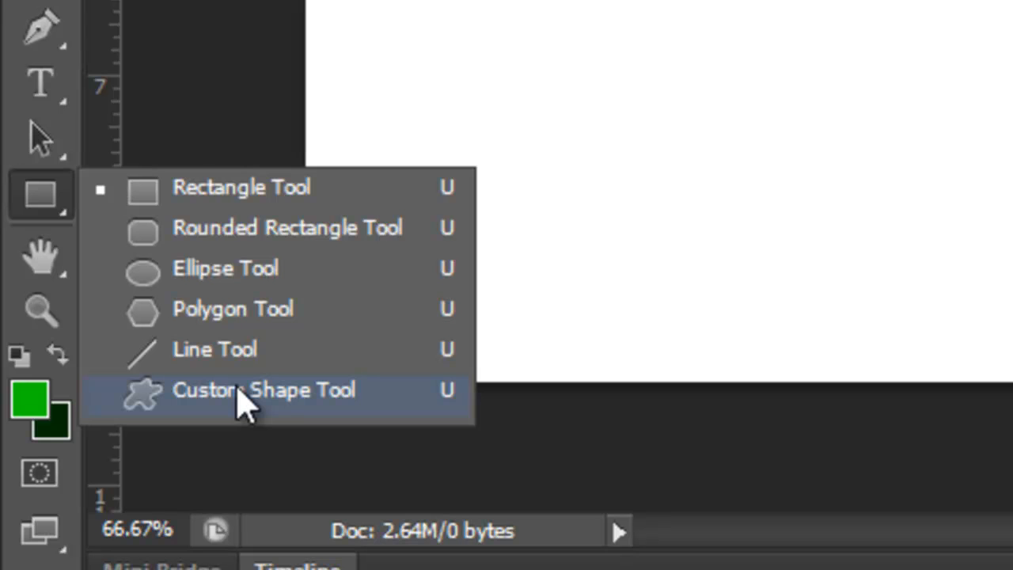
pyautogui.click(179, 27)
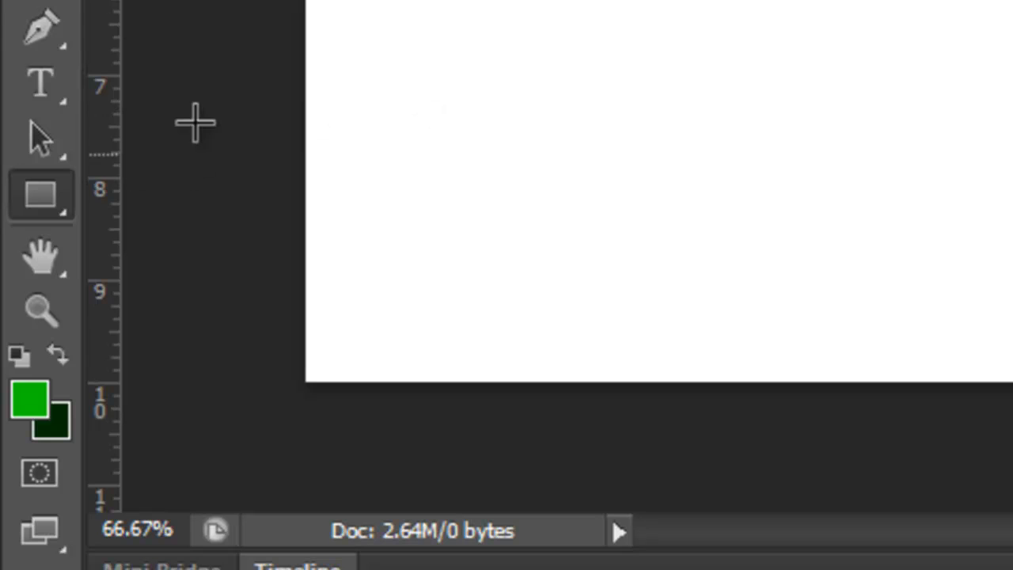
pyautogui.click(44, 84)
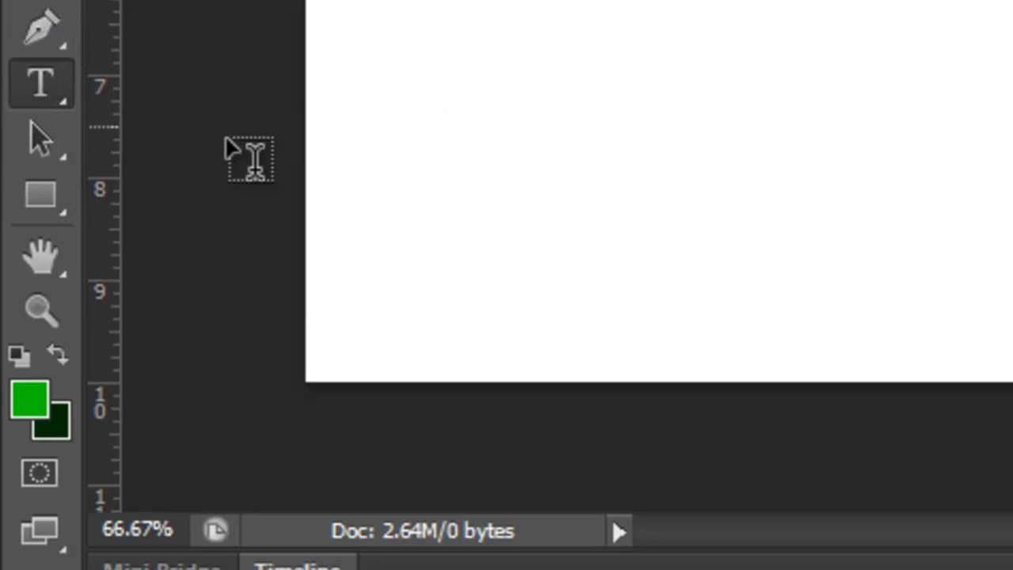
pyautogui.click(44, 208)
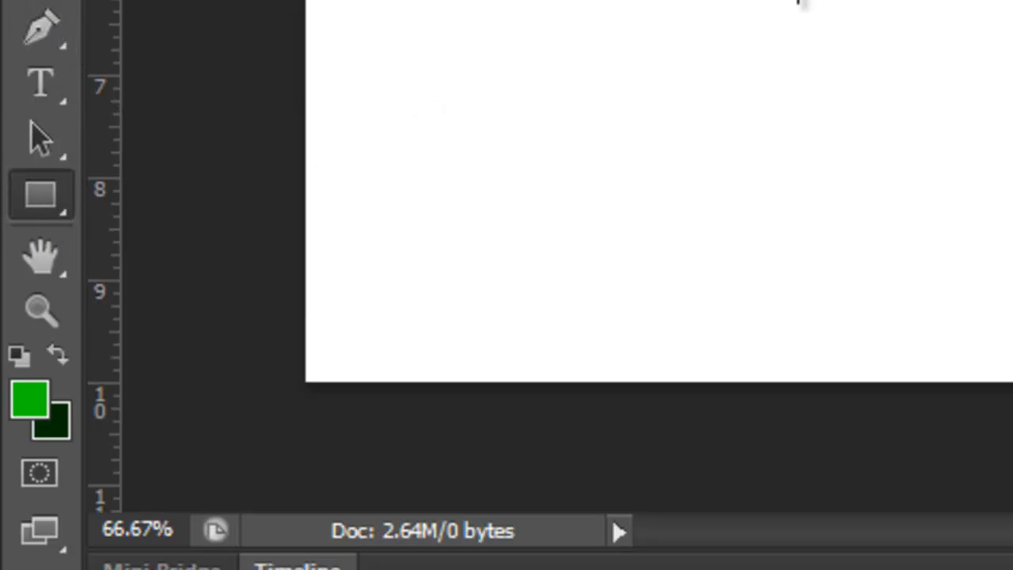
pyautogui.moveTo(359, 116)
pyautogui.mouseDown()
pyautogui.moveTo(937, 137)
pyautogui.moveTo(942, 150)
pyautogui.moveTo(505, 278)
pyautogui.mouseUp()
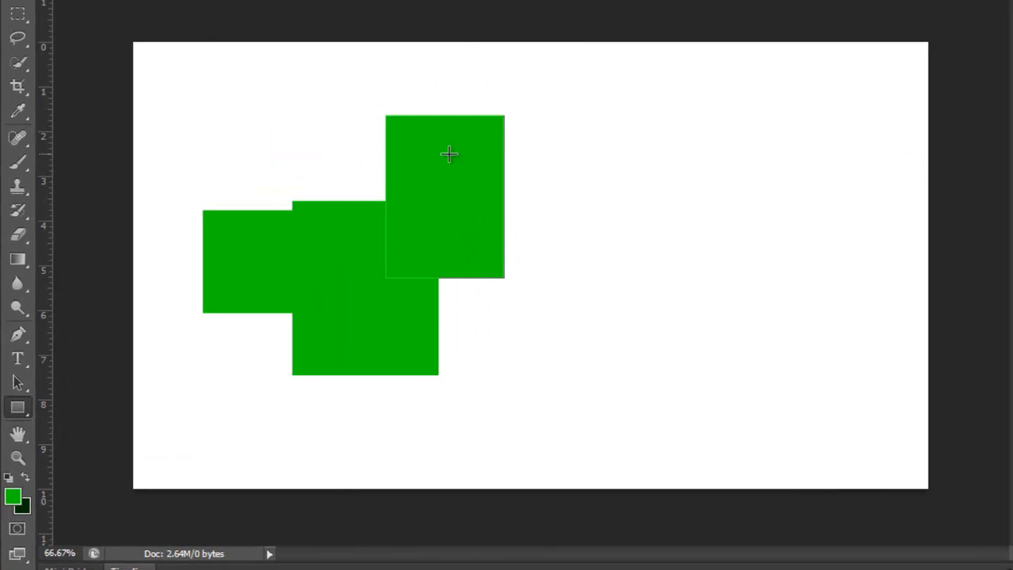
pyautogui.moveTo(440, 173); pyautogui.dragTo(712, 317)
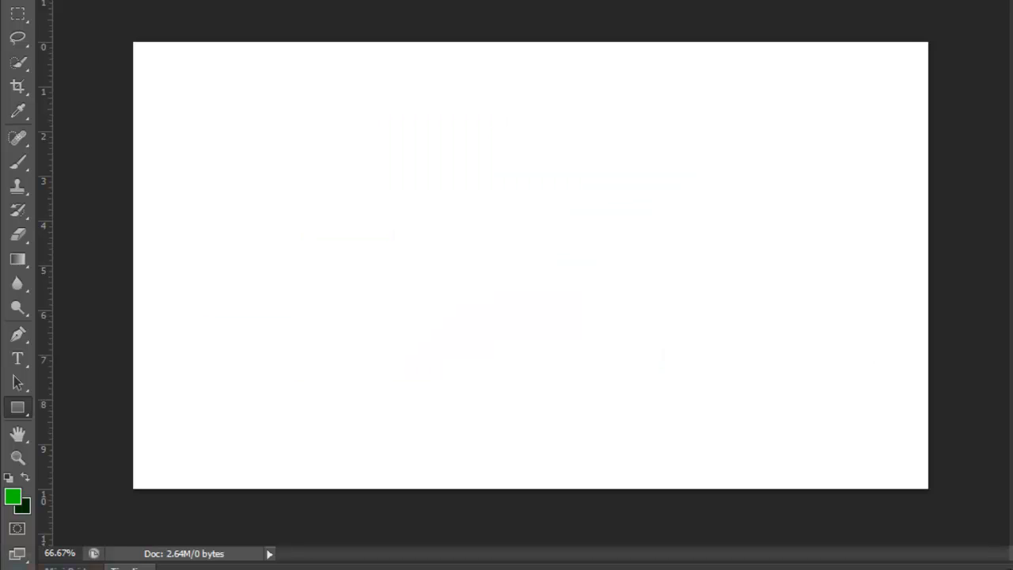
# Switch to the Custom Shape tool and replace the current shapes with the complete All set.
pyautogui.click(19, 408)
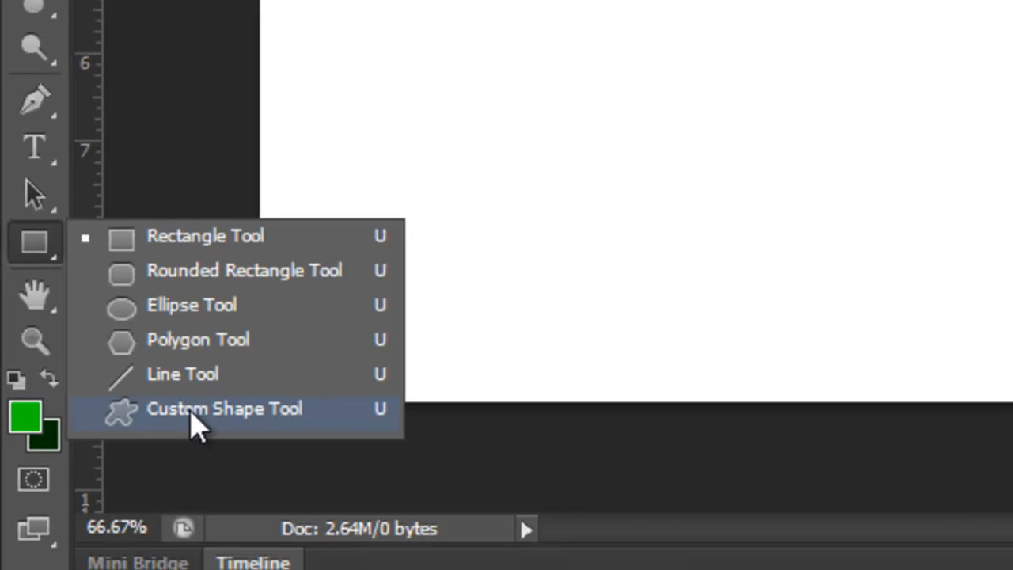
pyautogui.click(191, 412)
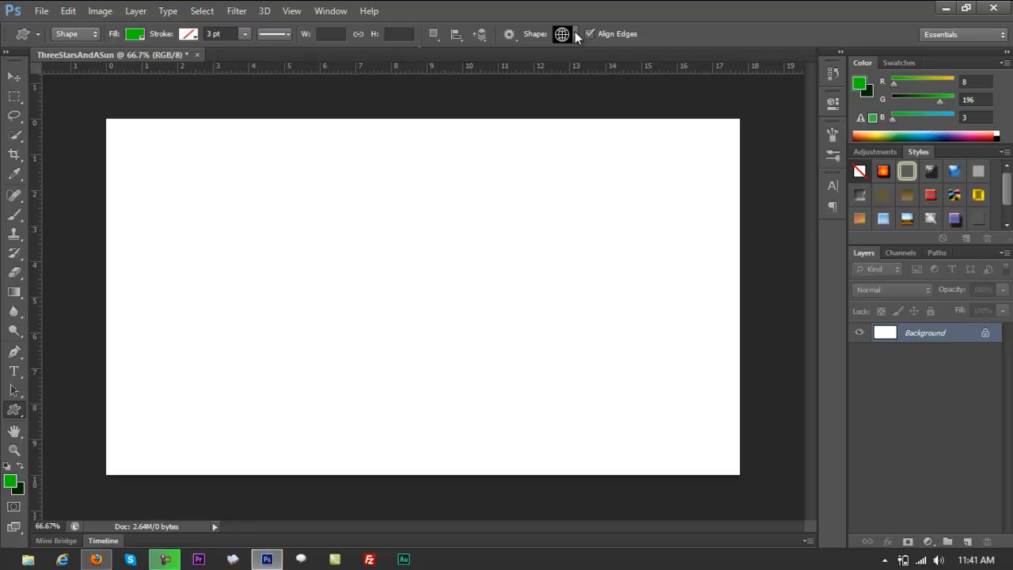
pyautogui.click(575, 34)
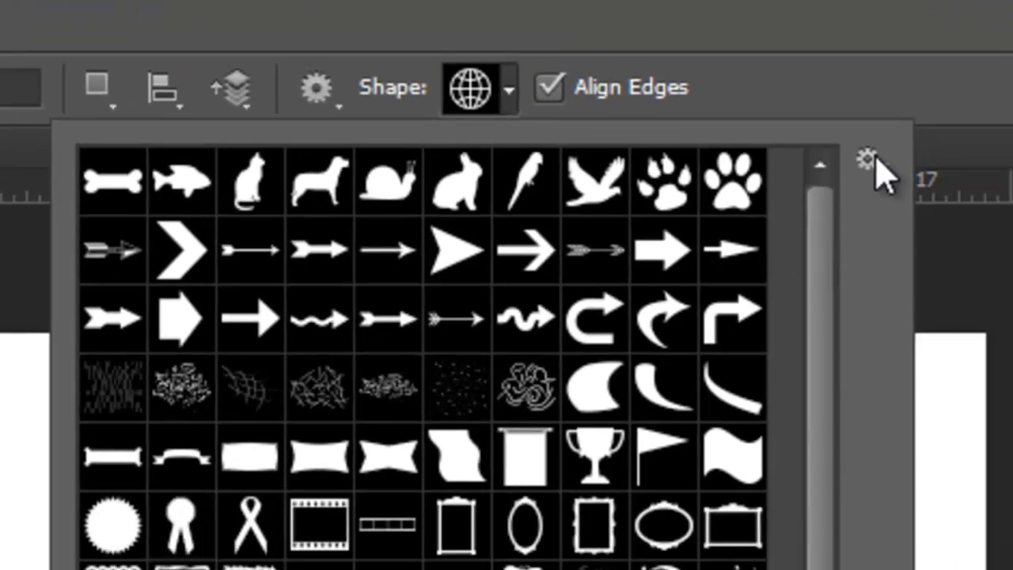
pyautogui.click(1009, 179)
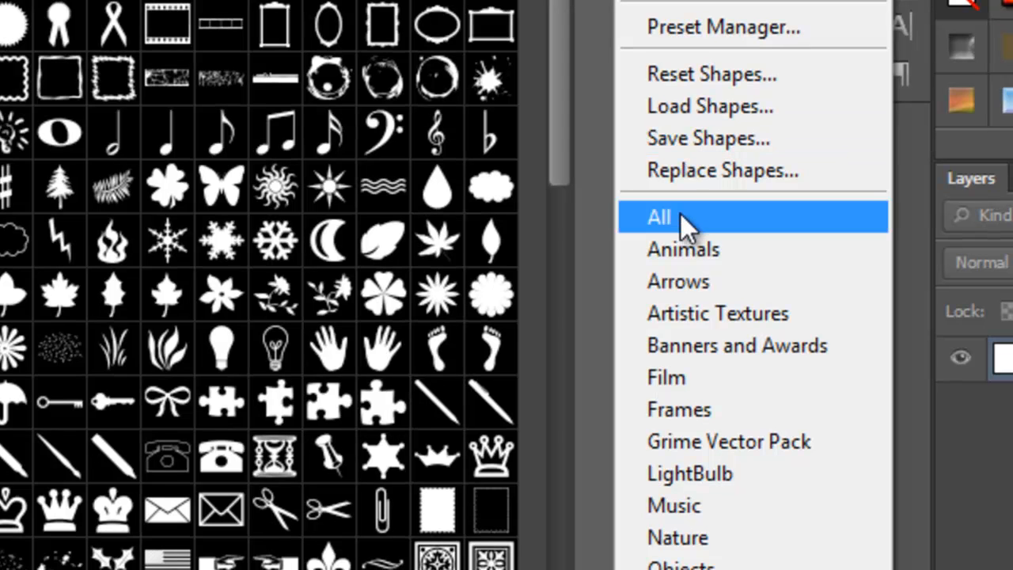
pyautogui.click(681, 214)
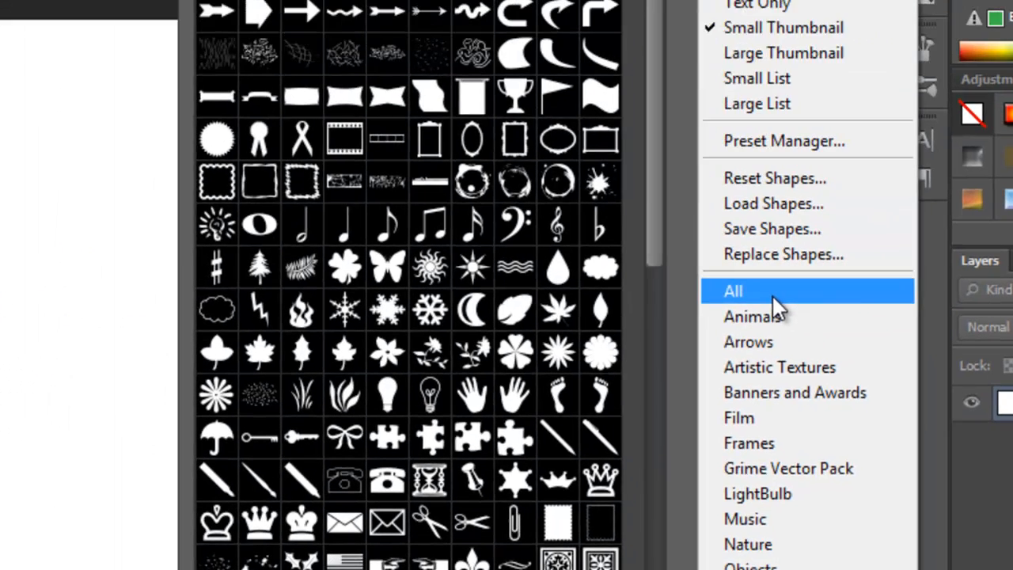
pyautogui.click(696, 219)
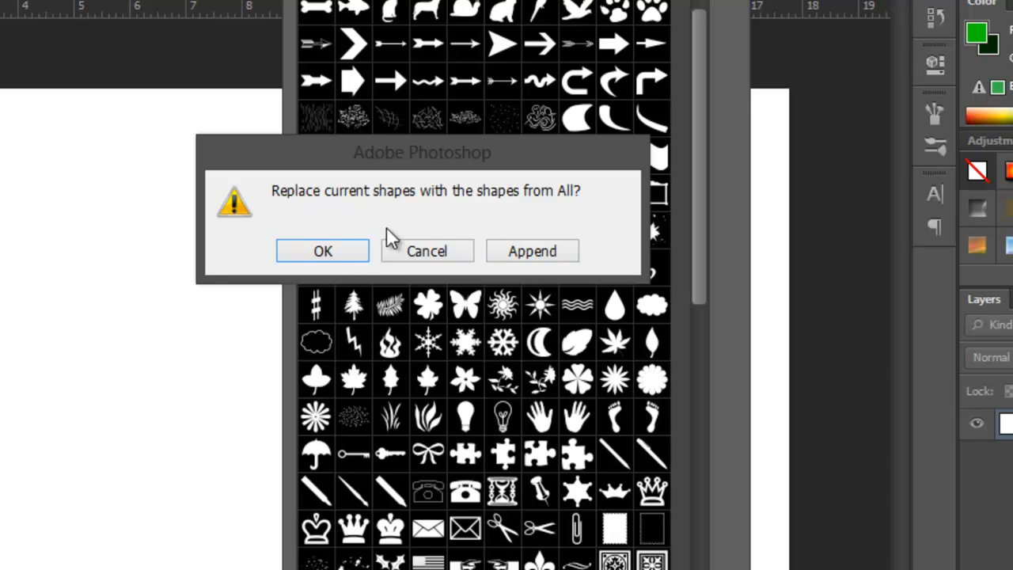
pyautogui.click(337, 248)
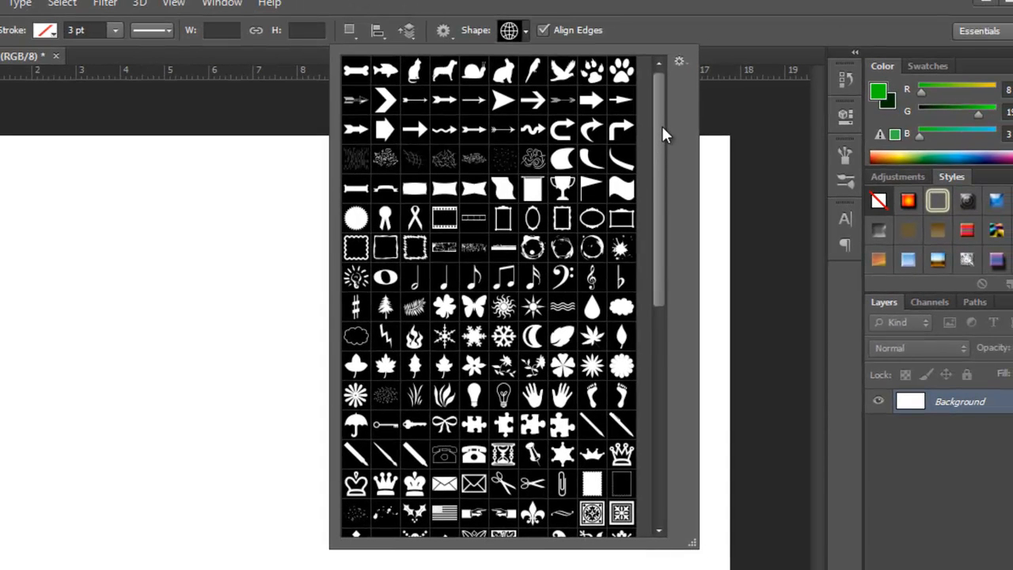
# Choose the solid five-pointed star shape and draw one about 1.93 × 1.83 in near the canvas's upper-left corner.
pyautogui.moveTo(662, 126); pyautogui.dragTo(665, 236)
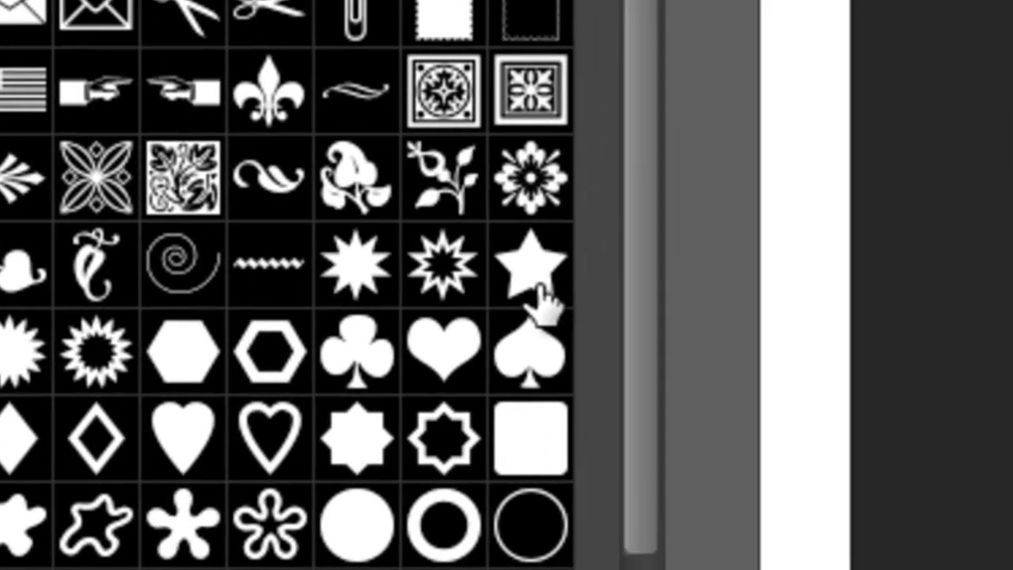
pyautogui.click(625, 370)
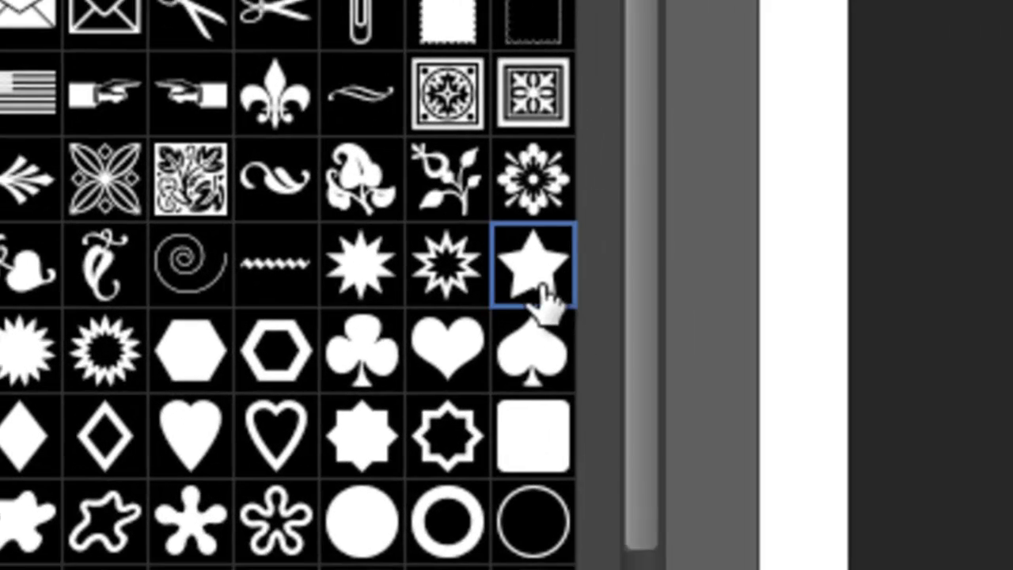
pyautogui.doubleClick(545, 287)
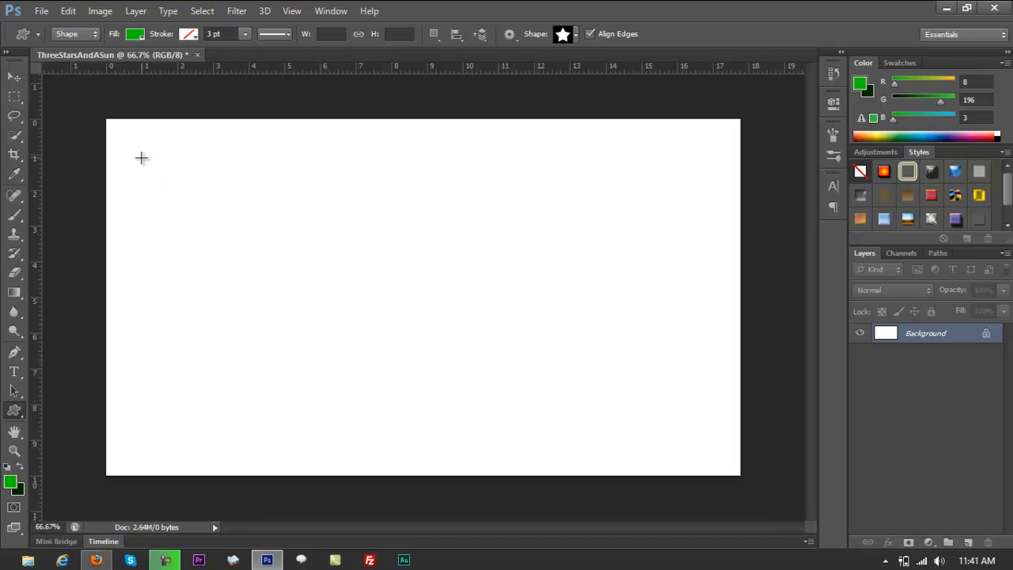
pyautogui.moveTo(141, 157); pyautogui.dragTo(231, 222)
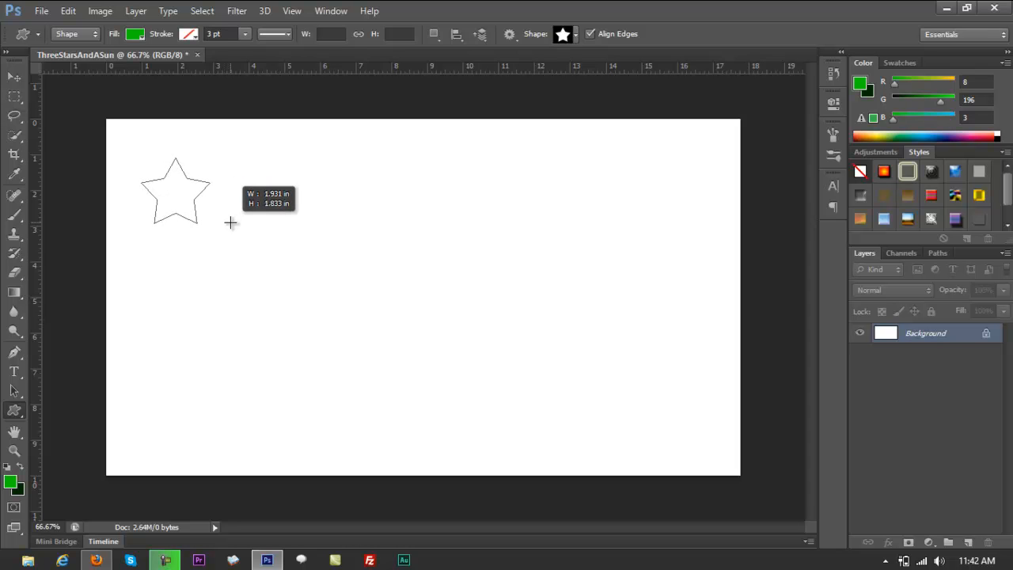
pyautogui.moveTo(230, 222); pyautogui.dragTo(230, 222)
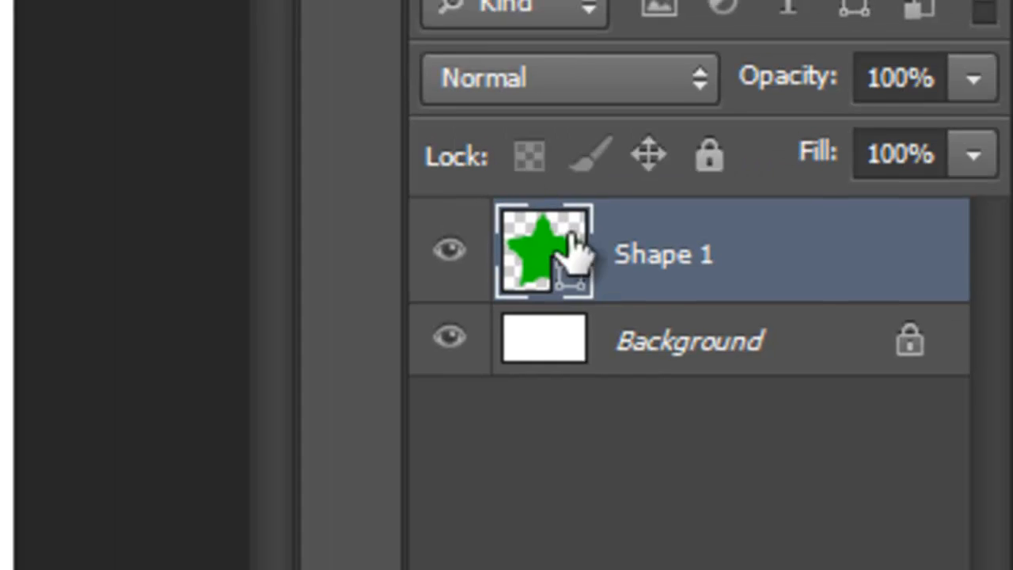
# Recolour the star shape's fill from green to the orange-yellow #fbb701.
pyautogui.doubleClick(551, 277)
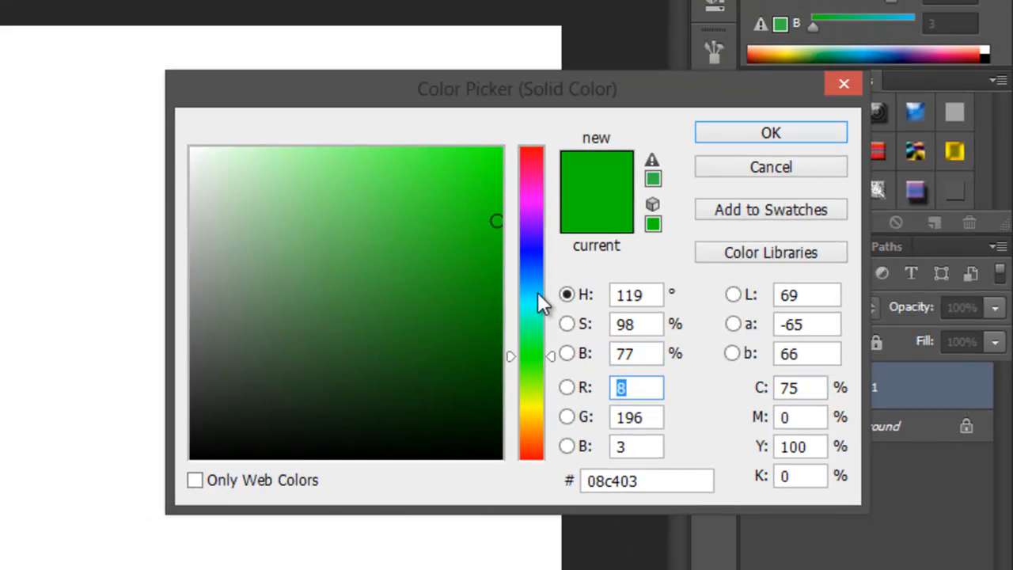
pyautogui.moveTo(535, 291); pyautogui.dragTo(540, 418)
pyautogui.moveTo(475, 194)
pyautogui.mouseDown()
pyautogui.moveTo(510, 164)
pyautogui.moveTo(497, 156)
pyautogui.mouseUp()
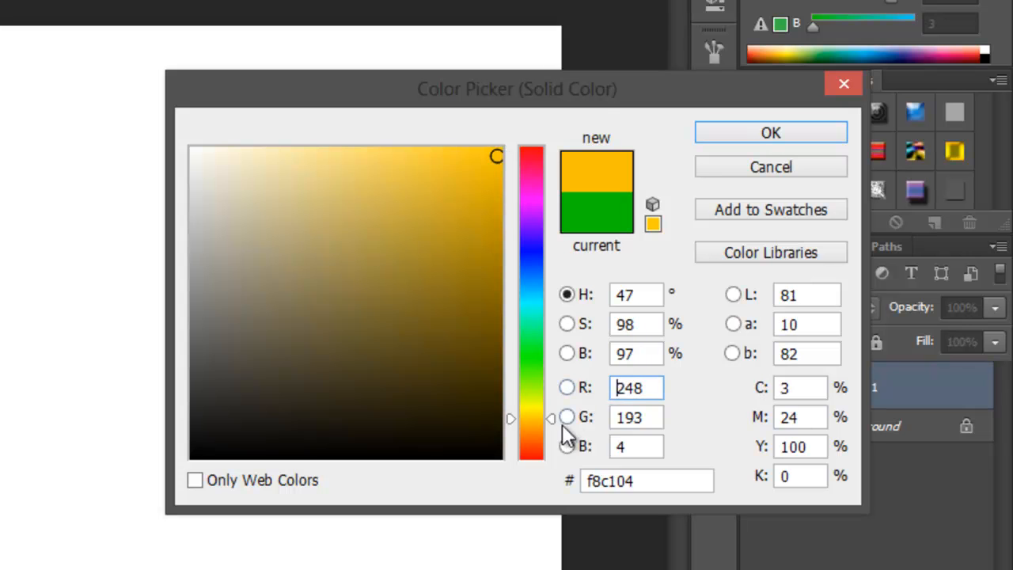
pyautogui.click(552, 420)
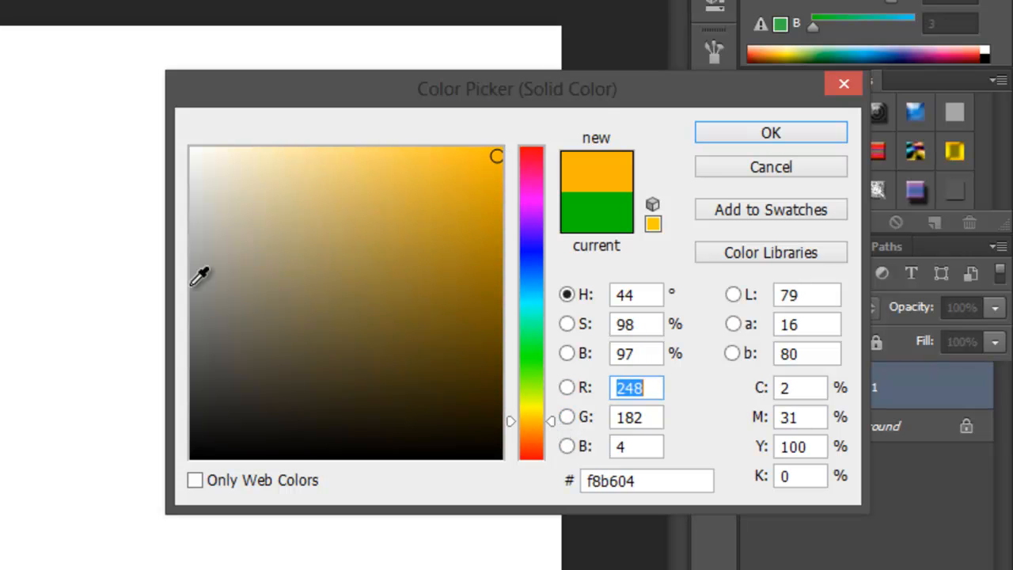
pyautogui.click(499, 153)
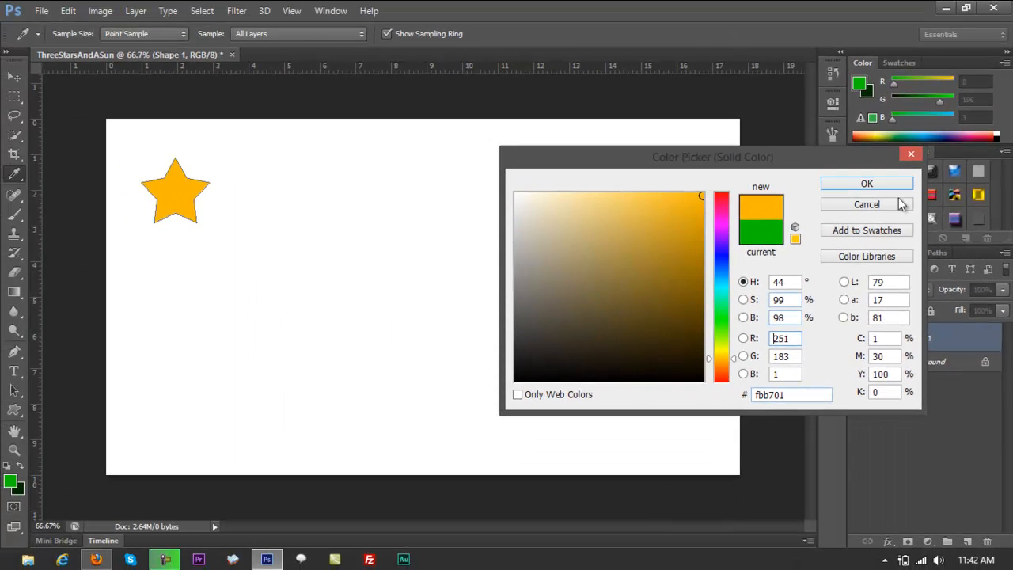
pyautogui.click(863, 187)
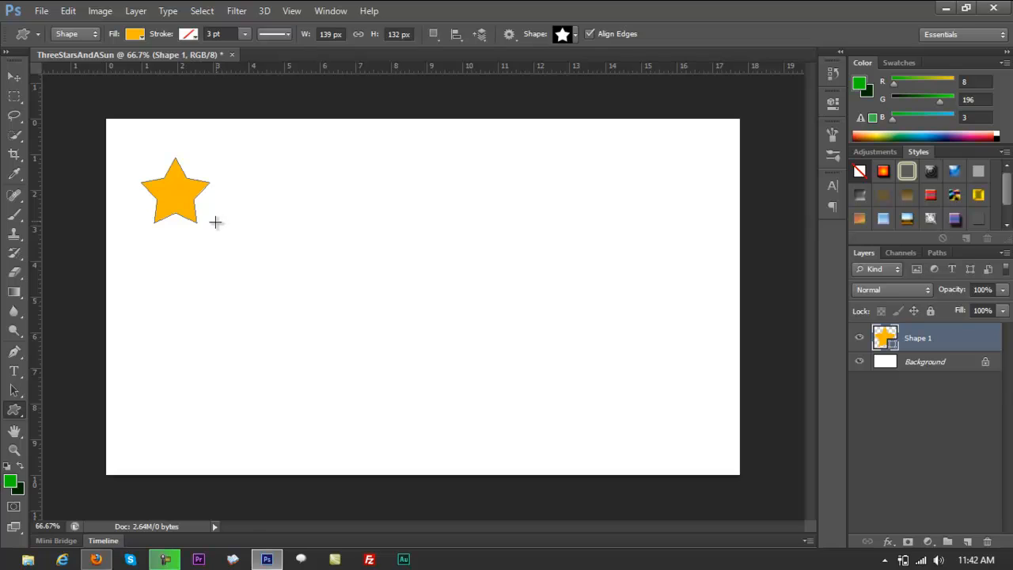
# Hide the interface panels and move the star to just above the centre of the canvas.
pyautogui.press('Tab')
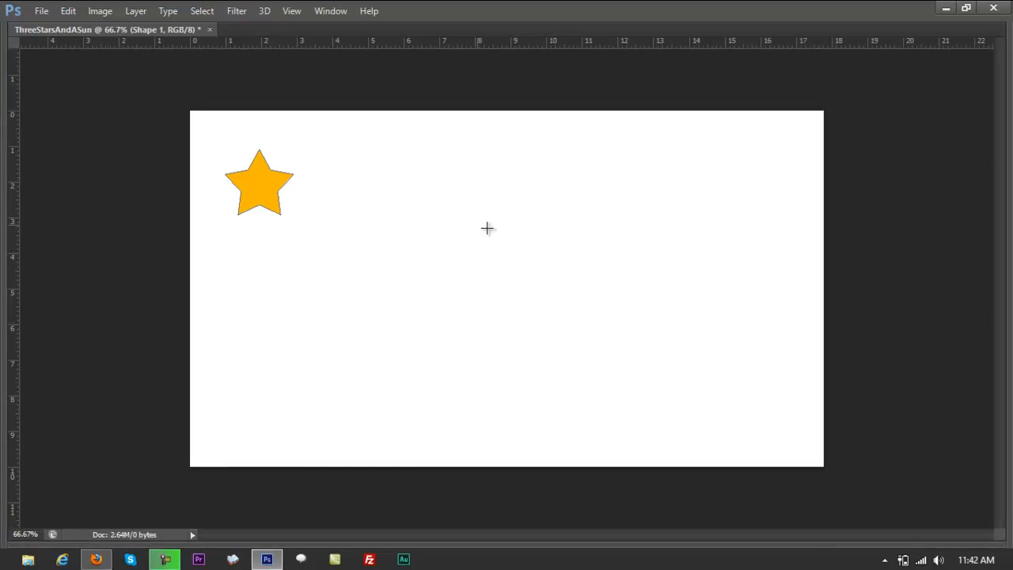
pyautogui.hotkey('ctrl', 't')
pyautogui.rightClick(275, 184)
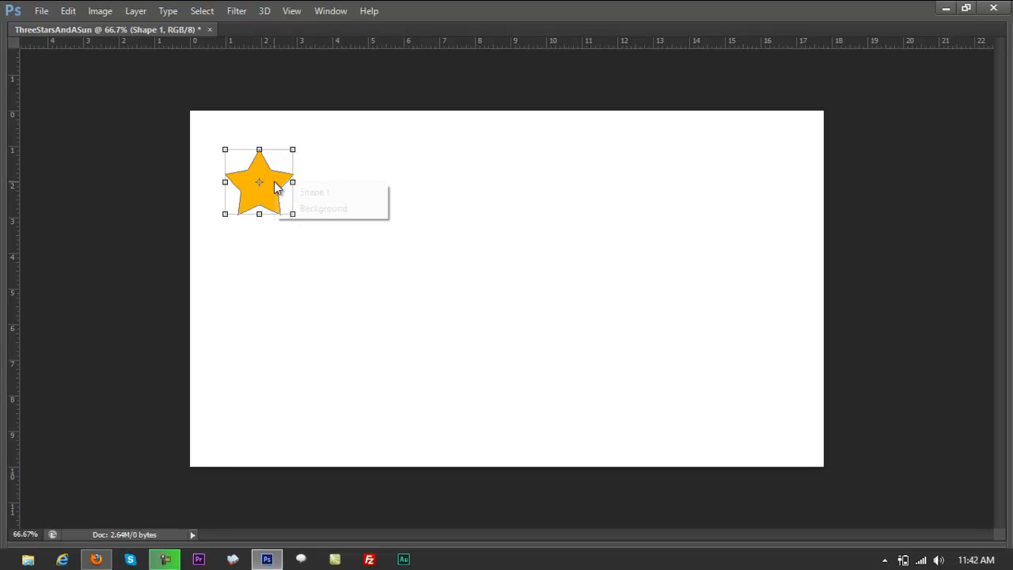
pyautogui.click(314, 192)
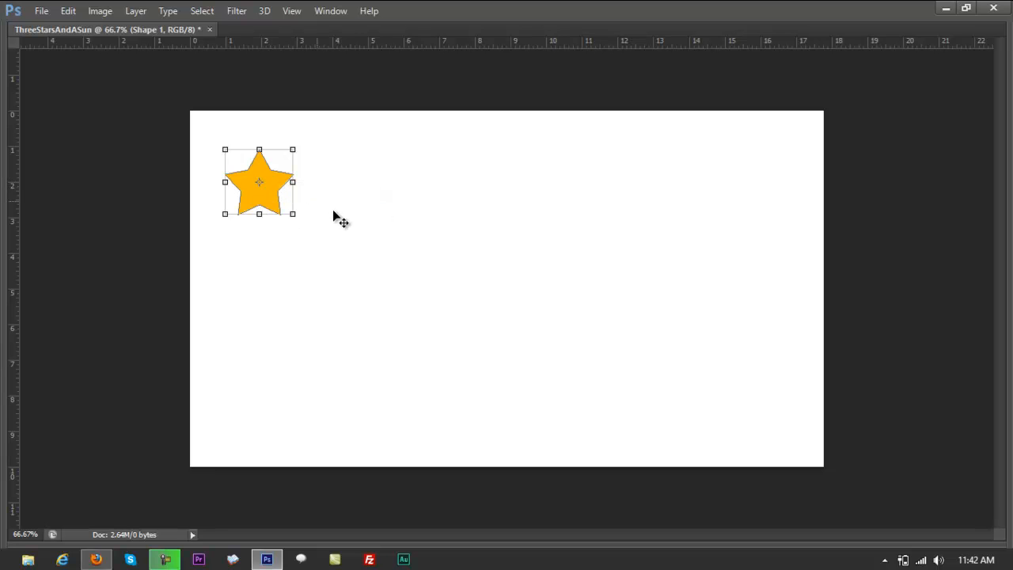
pyautogui.moveTo(280, 195); pyautogui.dragTo(488, 241)
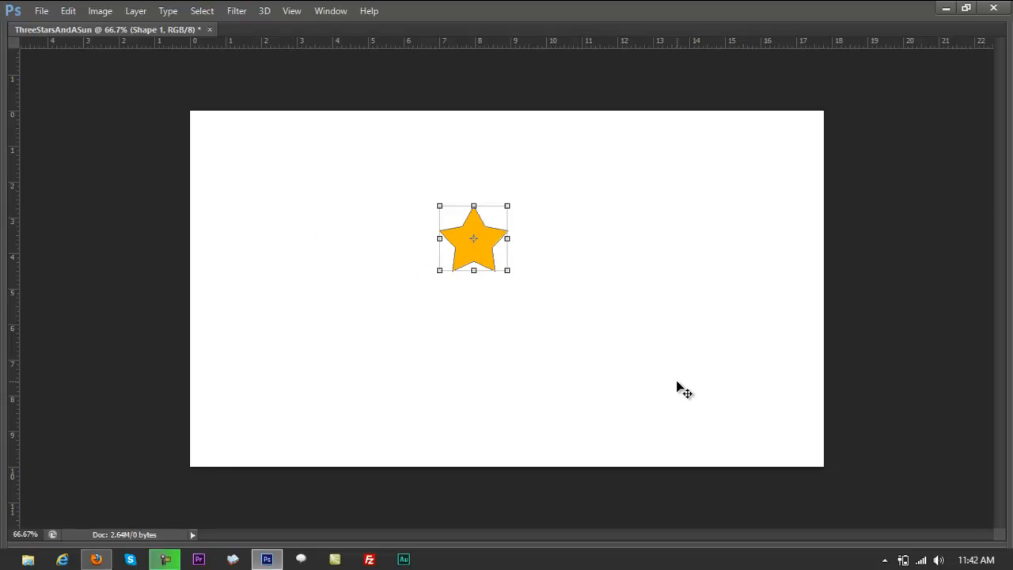
# Duplicate the star twice, placing one star left of the original and one below and right of it, and restore the panels.
pyautogui.hotkey('ctrl', 'j')
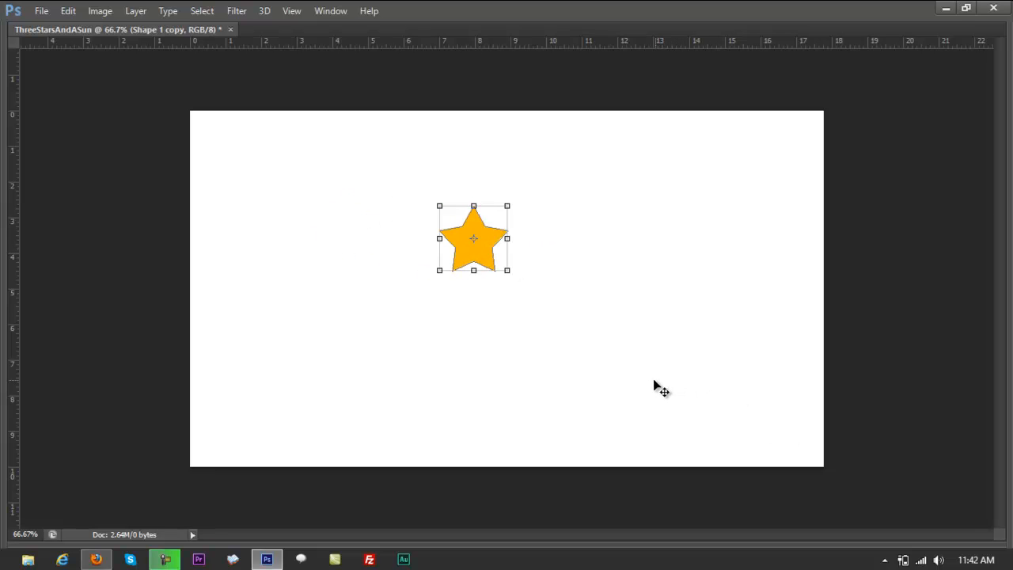
pyautogui.moveTo(506, 269); pyautogui.dragTo(592, 377)
pyautogui.hotkey('ctrl', 'j')
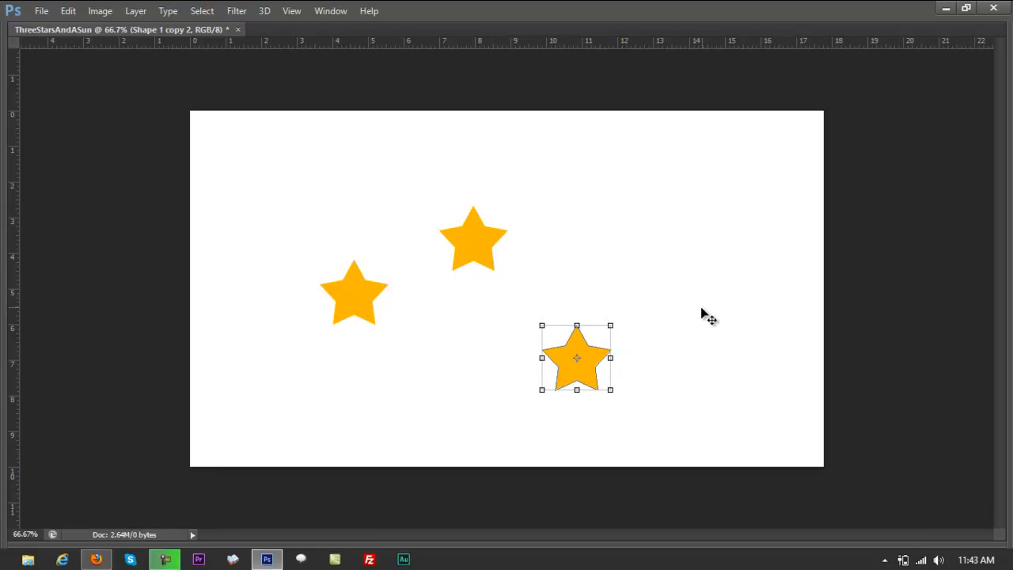
pyautogui.press('Tab')
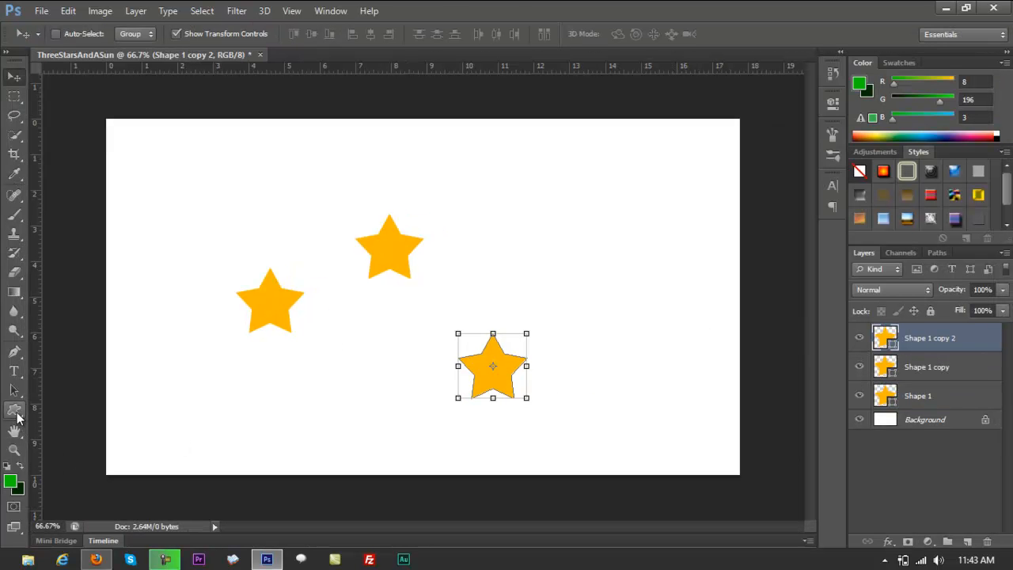
# Select all three star layers, move the stars together to the right side of the canvas, and deselect them.
pyautogui.click(16, 412)
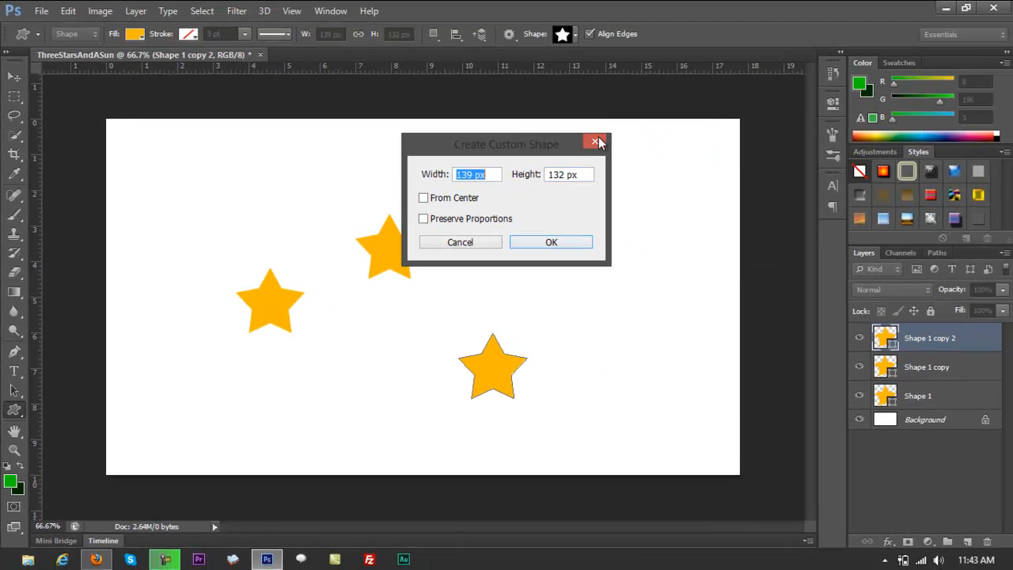
pyautogui.click(597, 142)
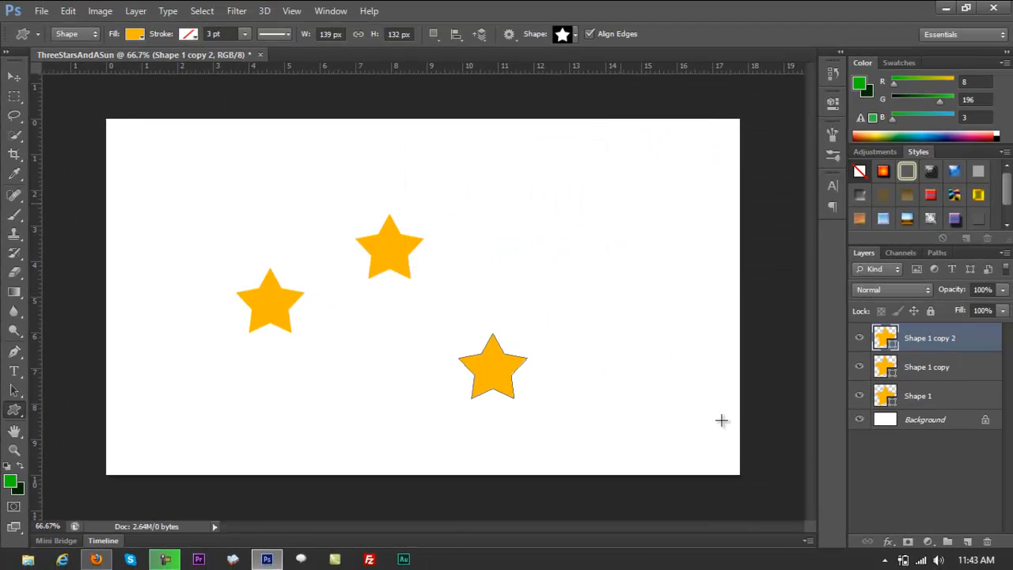
pyautogui.click(918, 396)
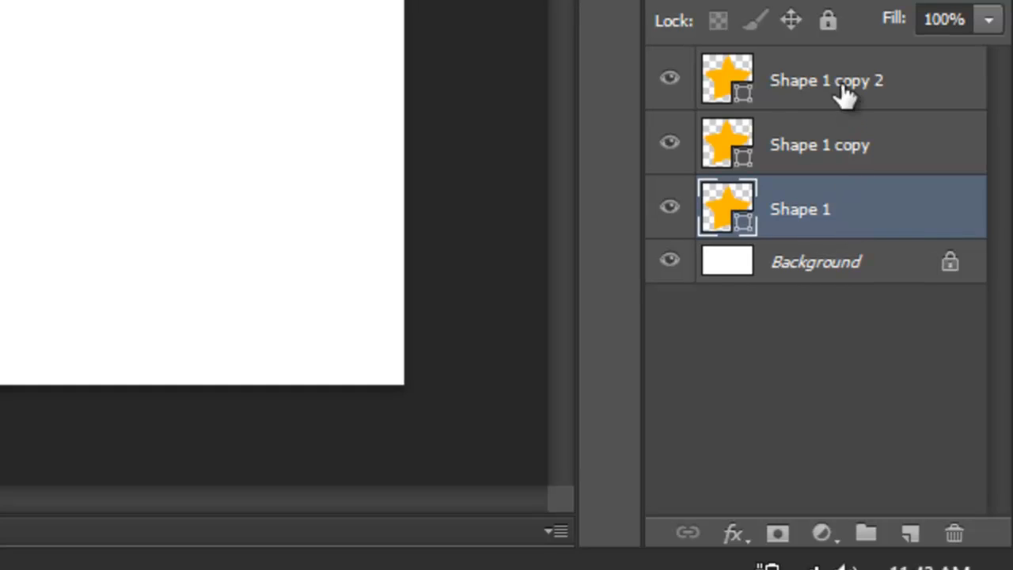
pyautogui.keyDown('shift'); pyautogui.click(931, 339); pyautogui.keyUp('shift')
pyautogui.press('v')
pyautogui.moveTo(403, 253); pyautogui.dragTo(600, 292)
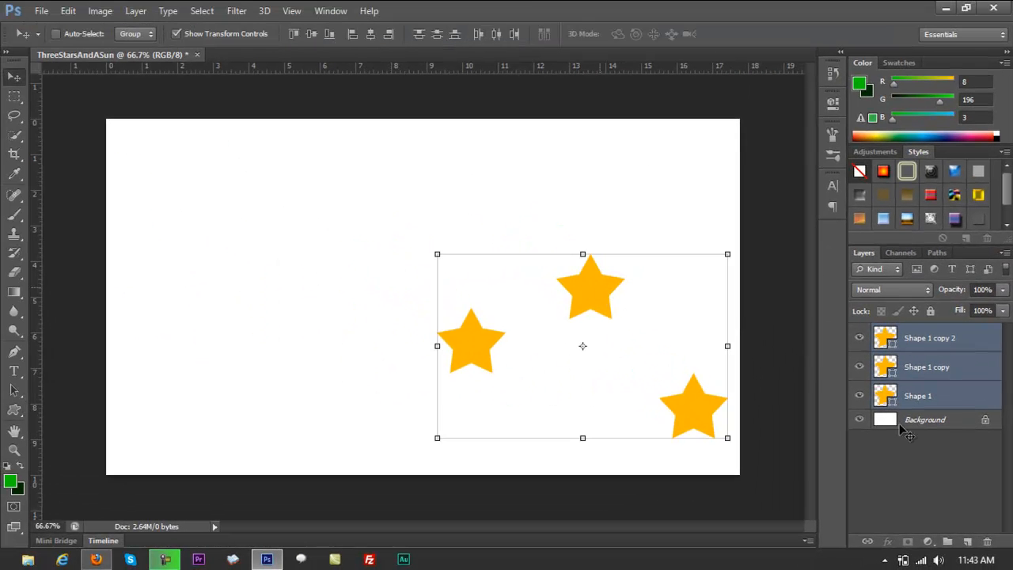
pyautogui.click(944, 519)
# Rename the three star layers from top to bottom as star1, star2 and star3.
pyautogui.doubleClick(931, 340)
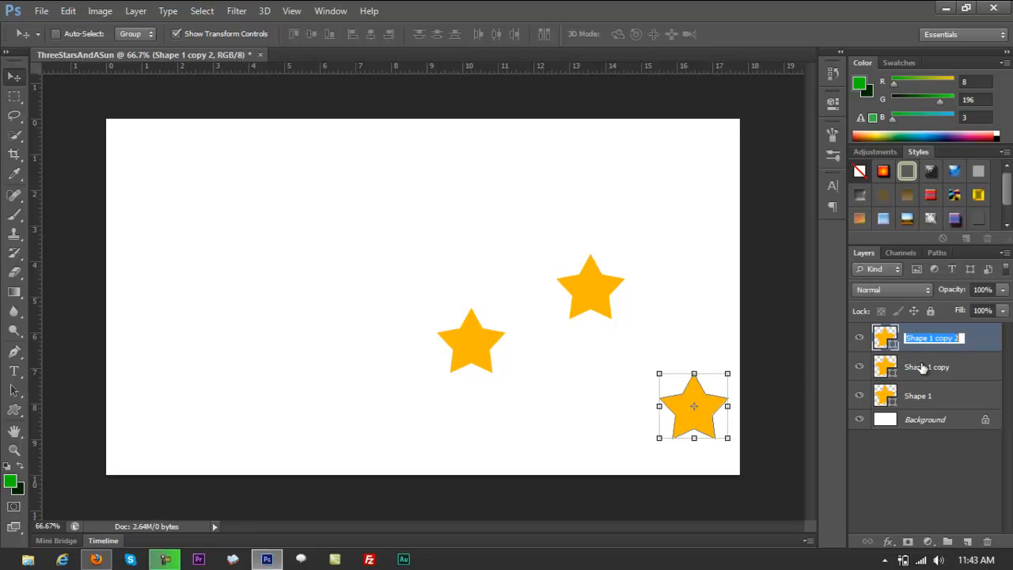
pyautogui.write('star1')
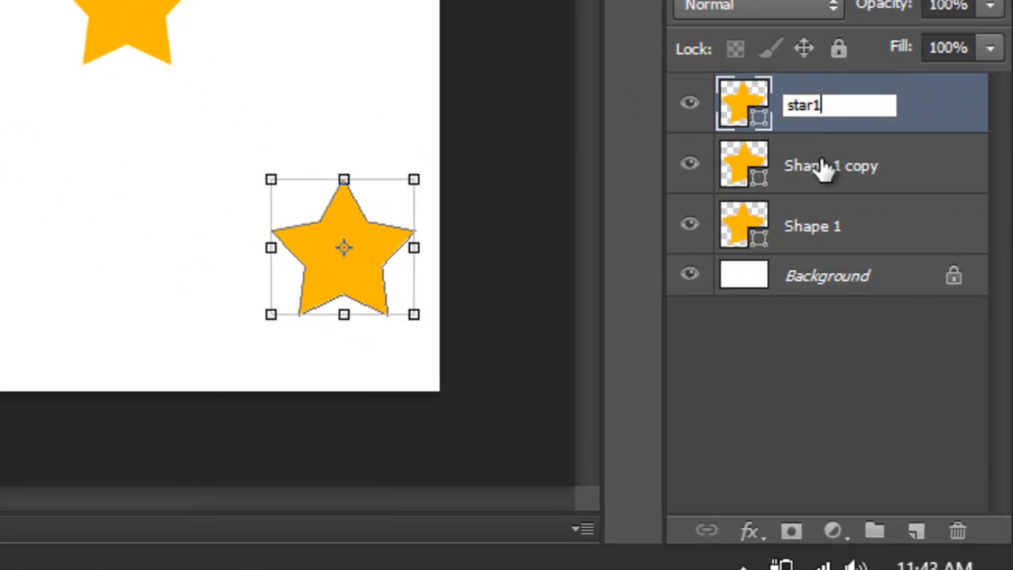
pyautogui.doubleClick(823, 167)
pyautogui.write('star2')
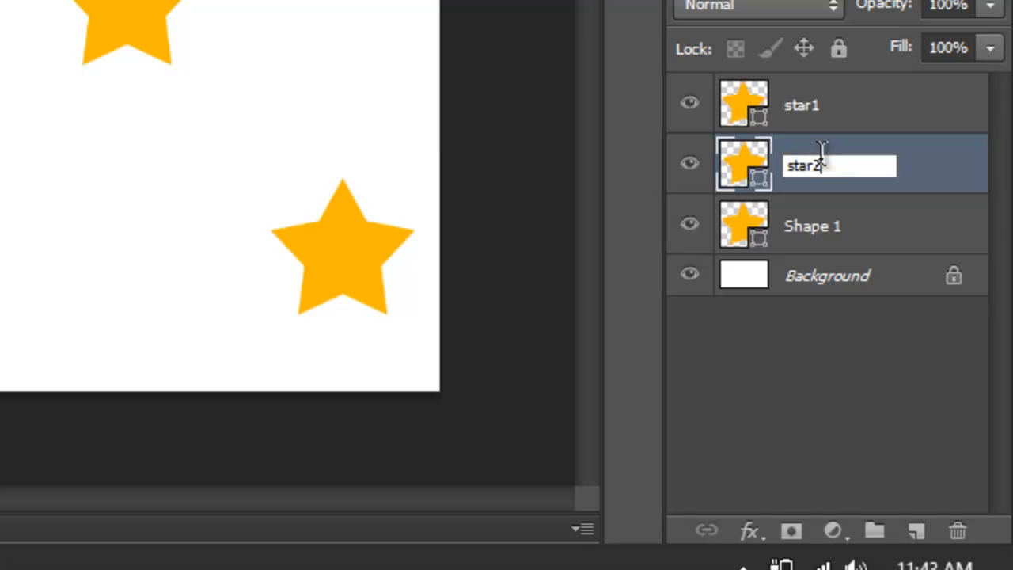
pyautogui.doubleClick(807, 226)
pyautogui.write('star3')
pyautogui.click(831, 366)
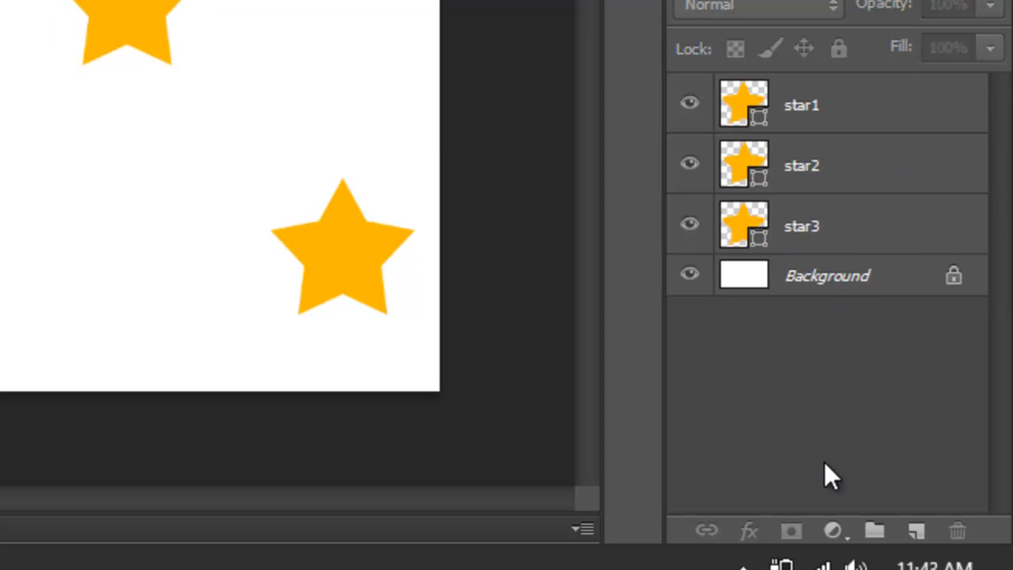
# Add a new layer above the stars and draw a 334 × 334 px circle on the canvas's left half with the Ellipse tool.
pyautogui.click(918, 538)
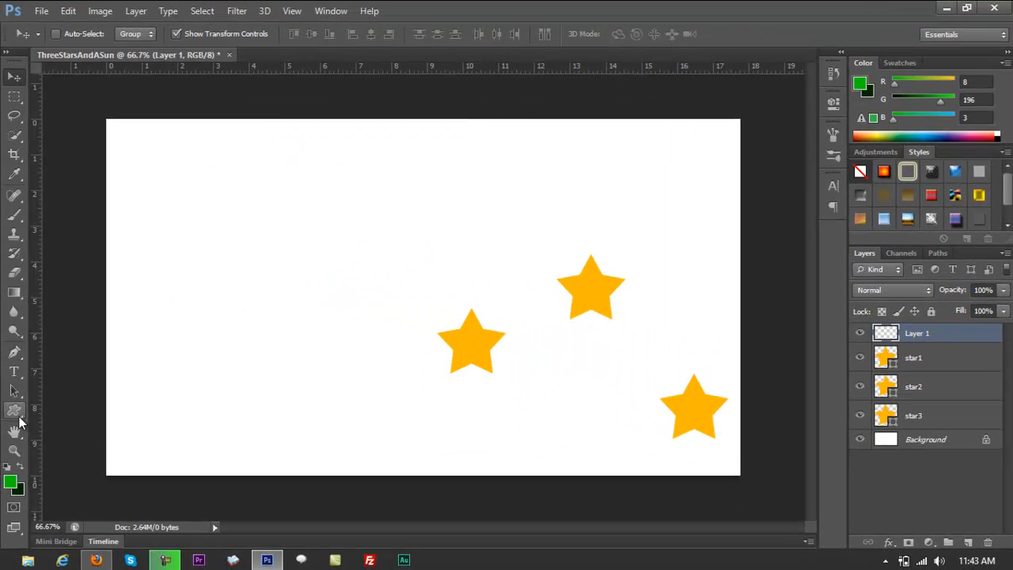
pyautogui.click(14, 410)
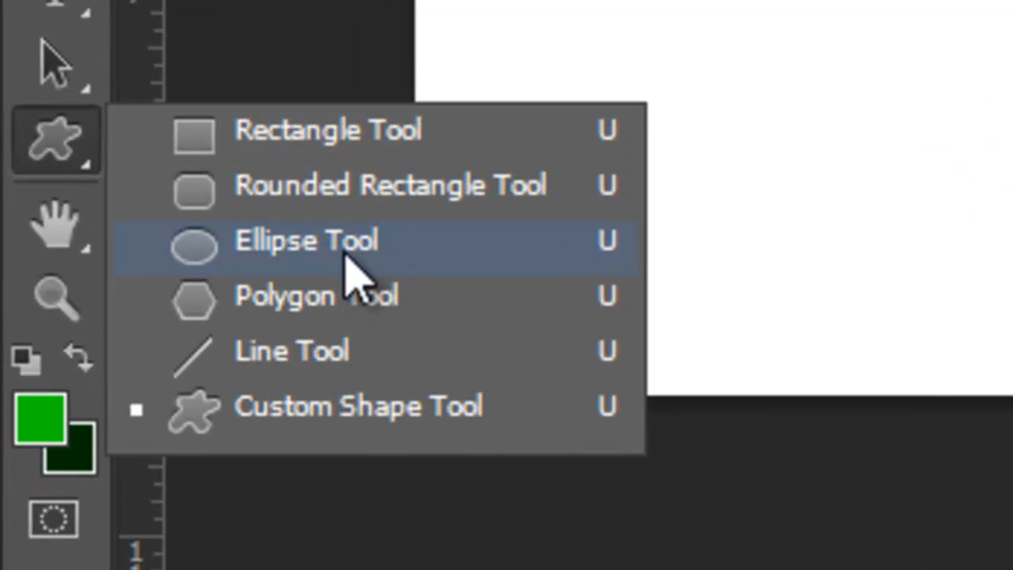
pyautogui.click(348, 269)
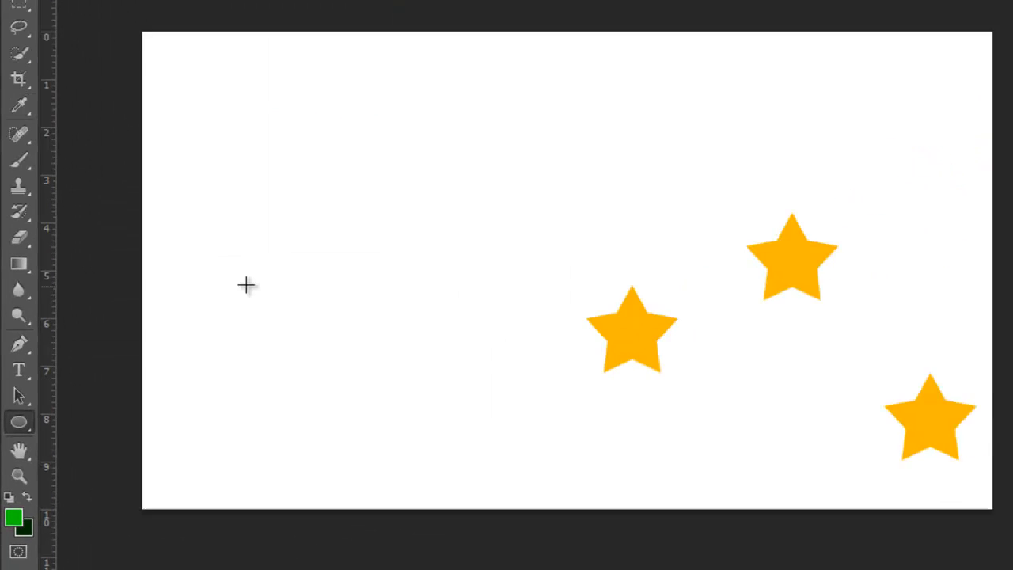
pyautogui.moveTo(248, 142); pyautogui.dragTo(475, 355)
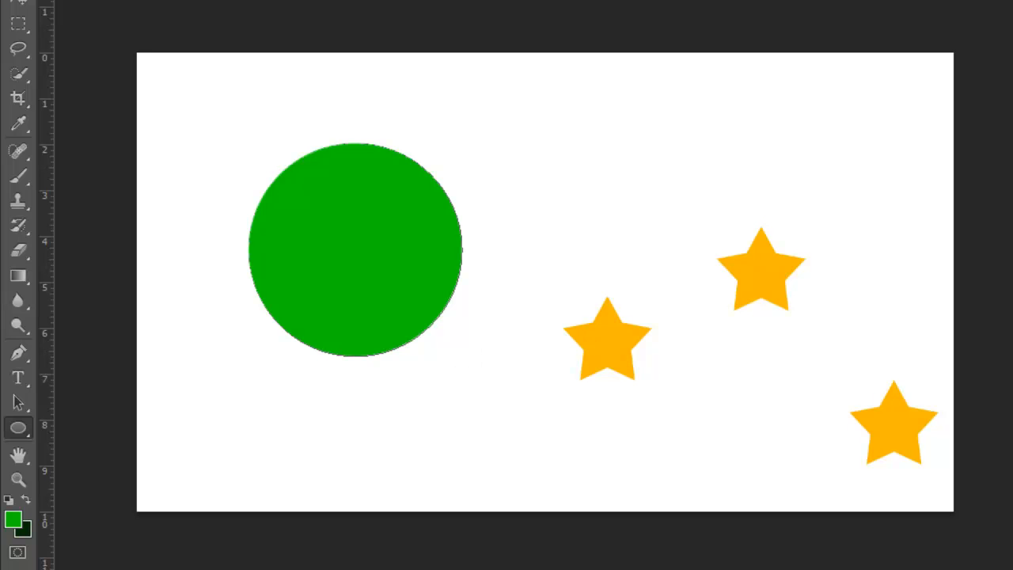
pyautogui.doubleClick(885, 338)
pyautogui.moveTo(811, 109); pyautogui.dragTo(942, 19)
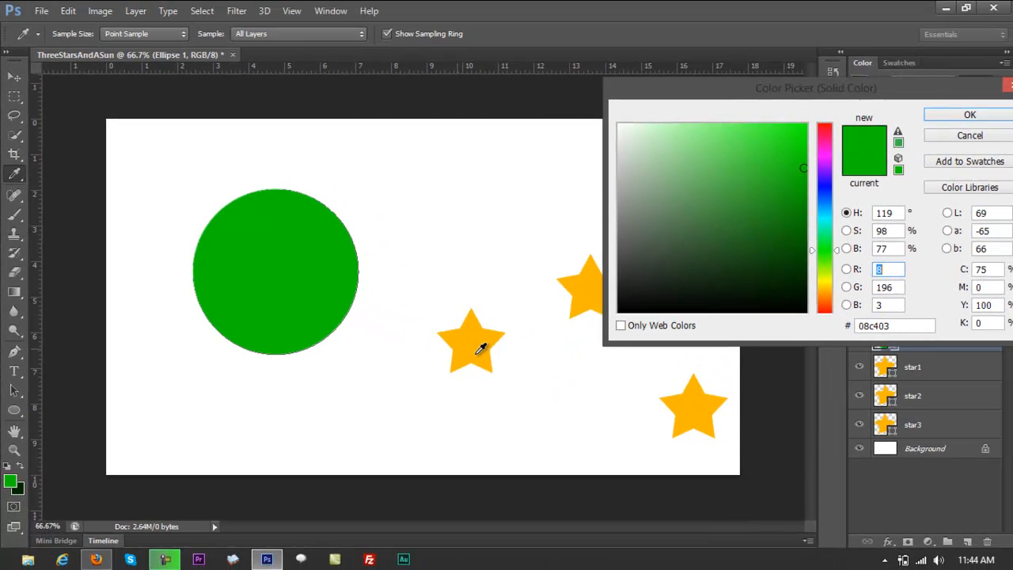
pyautogui.click(479, 335)
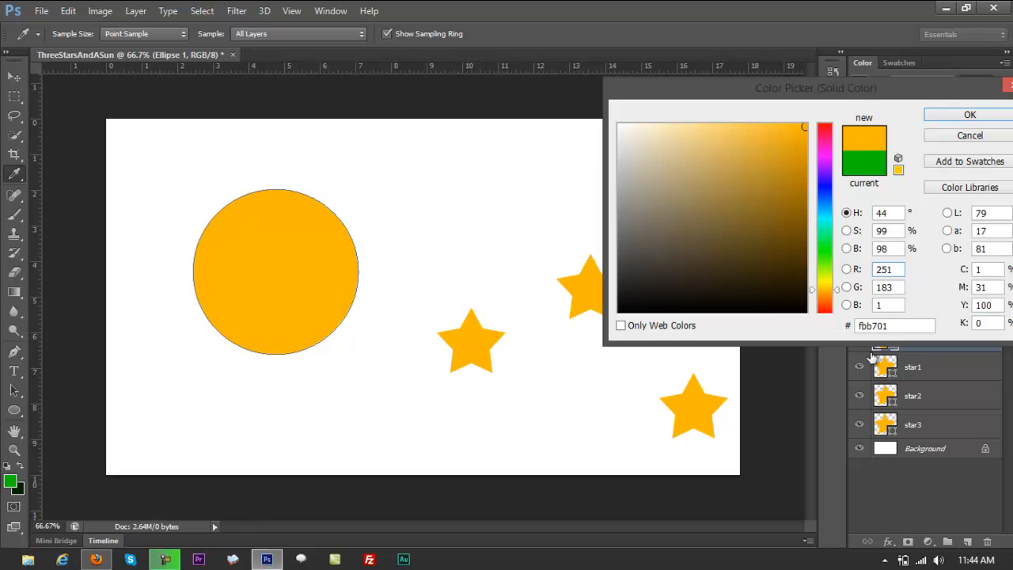
pyautogui.moveTo(870, 88); pyautogui.dragTo(764, 131)
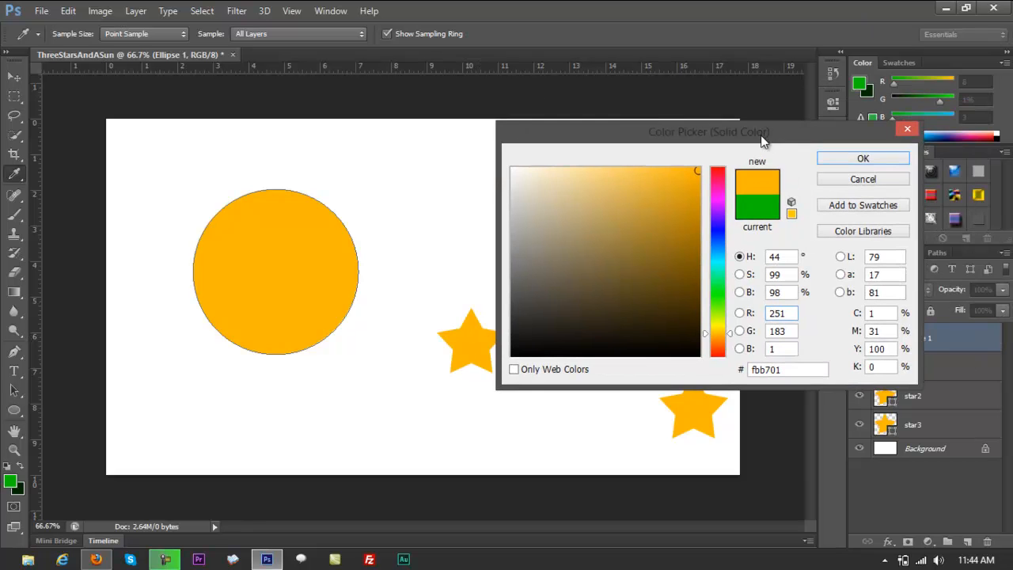
pyautogui.click(851, 180)
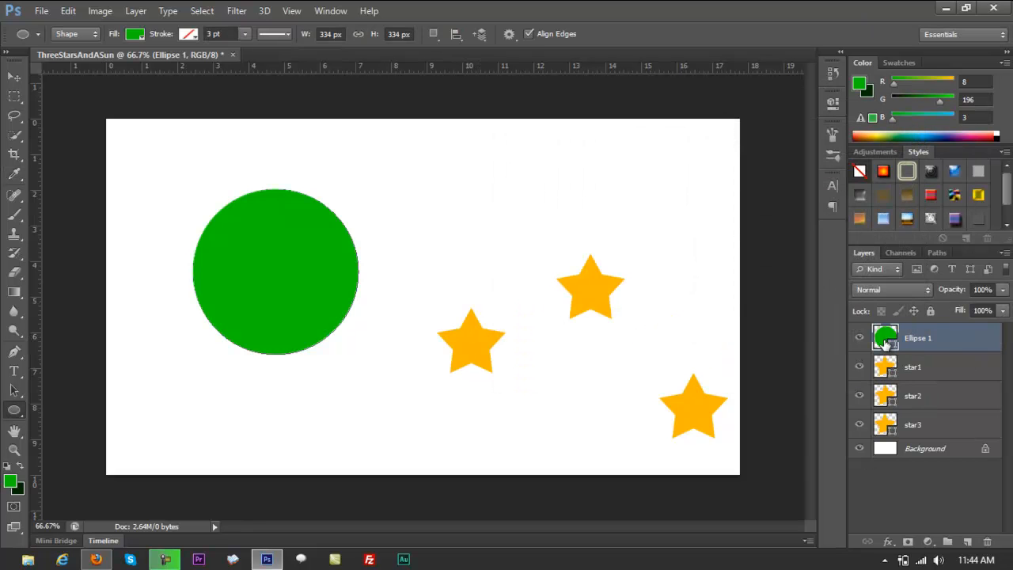
# Fill the circle with the stars' orange-yellow #fbb701 by sampling it from a star.
pyautogui.doubleClick(885, 338)
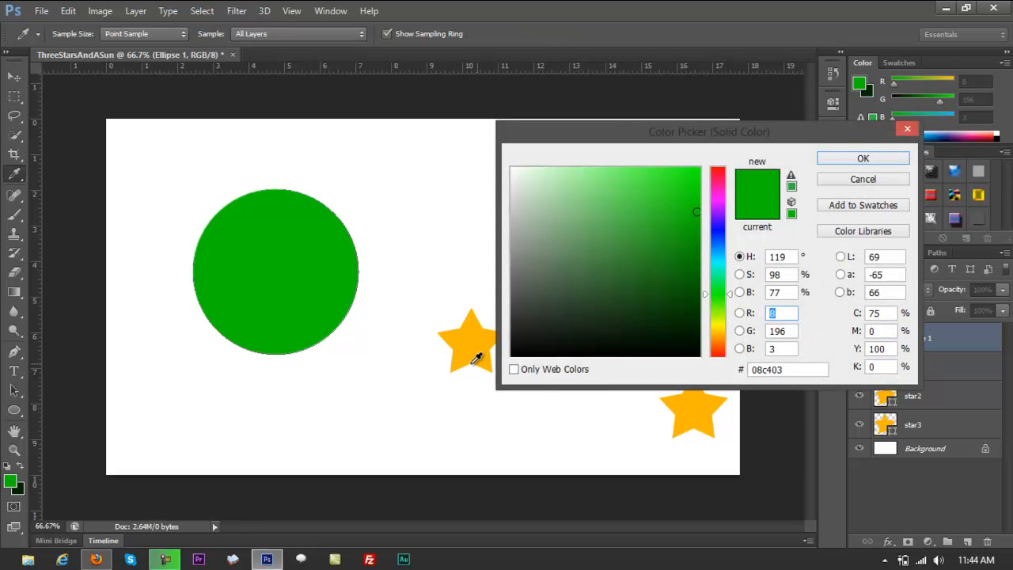
pyautogui.click(471, 343)
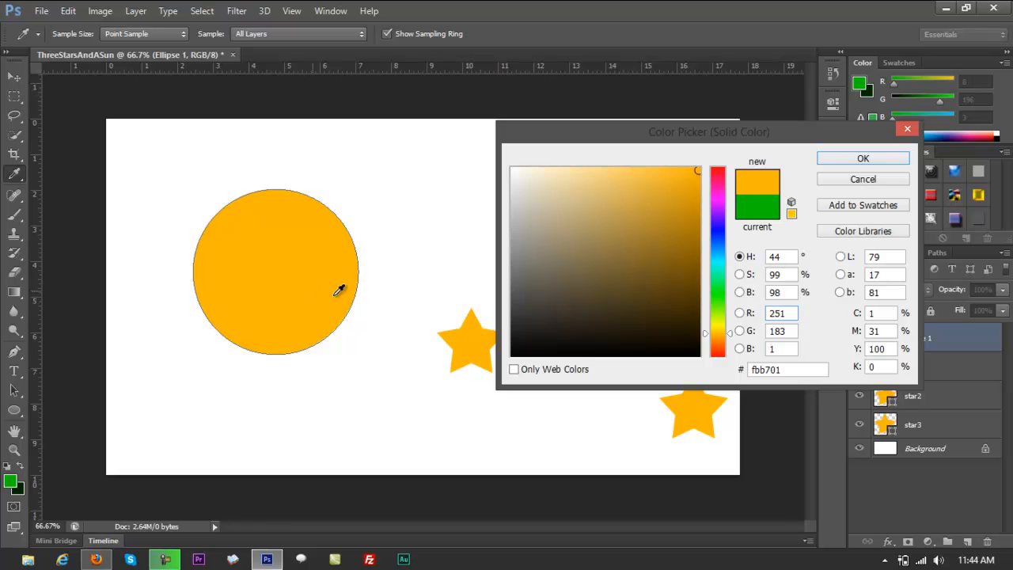
pyautogui.click(863, 158)
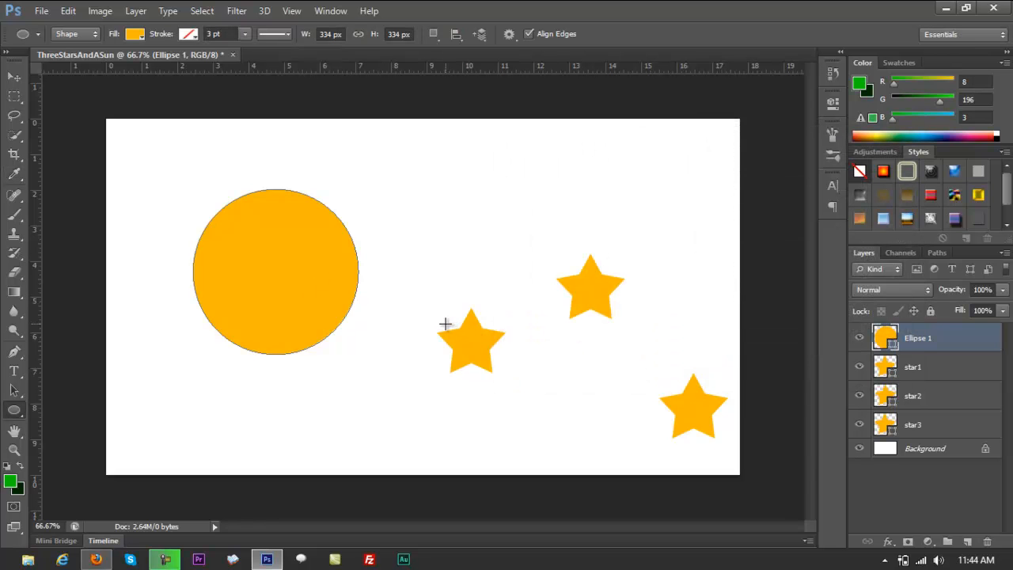
# Enlarge the circle evenly to about 114.37% (5.306 in wide) and move its centre to about X 399 px, Y 370 px.
pyautogui.press('v')
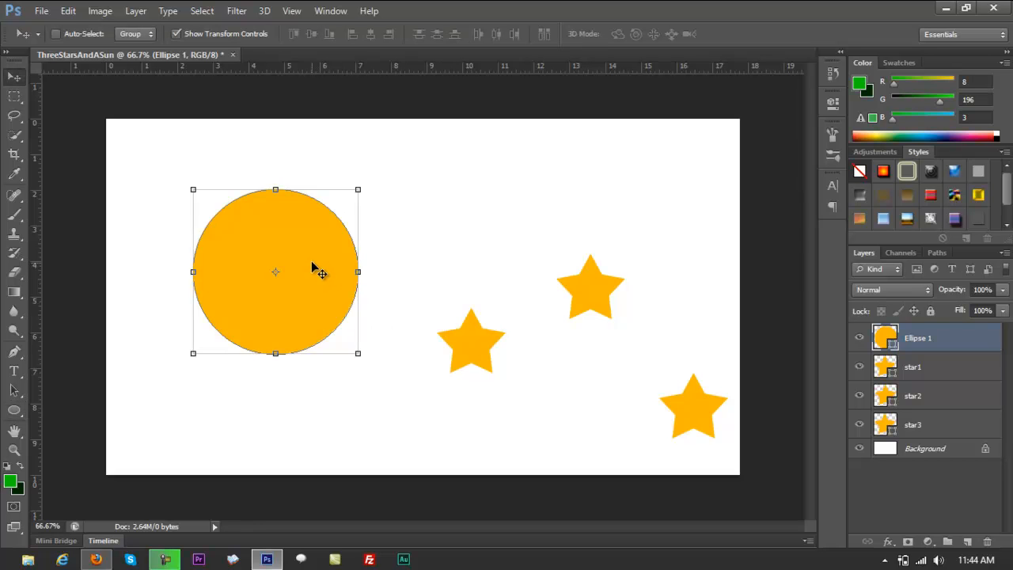
pyautogui.moveTo(309, 260); pyautogui.dragTo(321, 293)
pyautogui.moveTo(321, 297); pyautogui.dragTo(338, 294)
pyautogui.moveTo(221, 224); pyautogui.dragTo(198, 202)
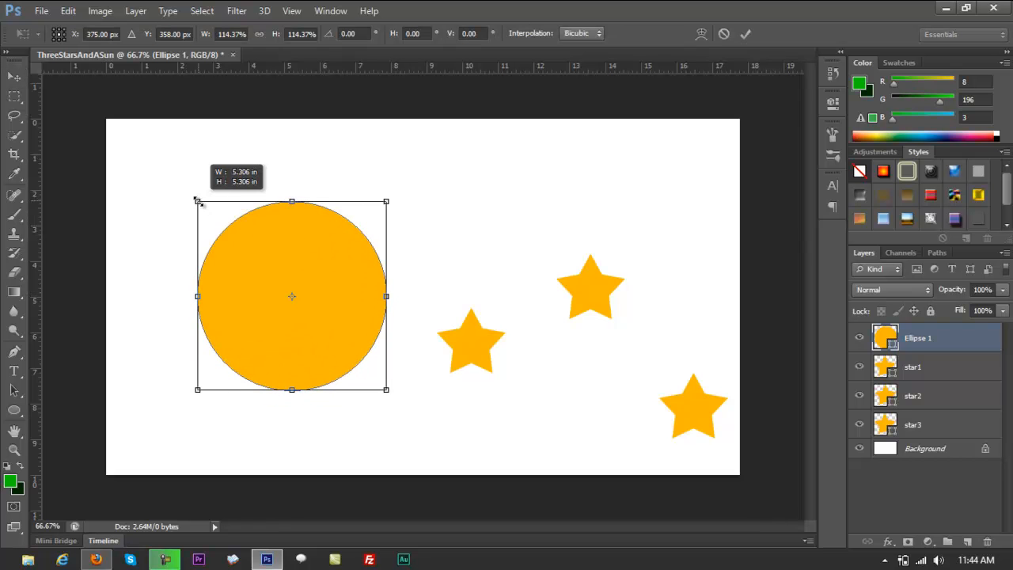
pyautogui.moveTo(298, 245)
pyautogui.mouseDown()
pyautogui.moveTo(304, 260)
pyautogui.moveTo(311, 247)
pyautogui.mouseUp()
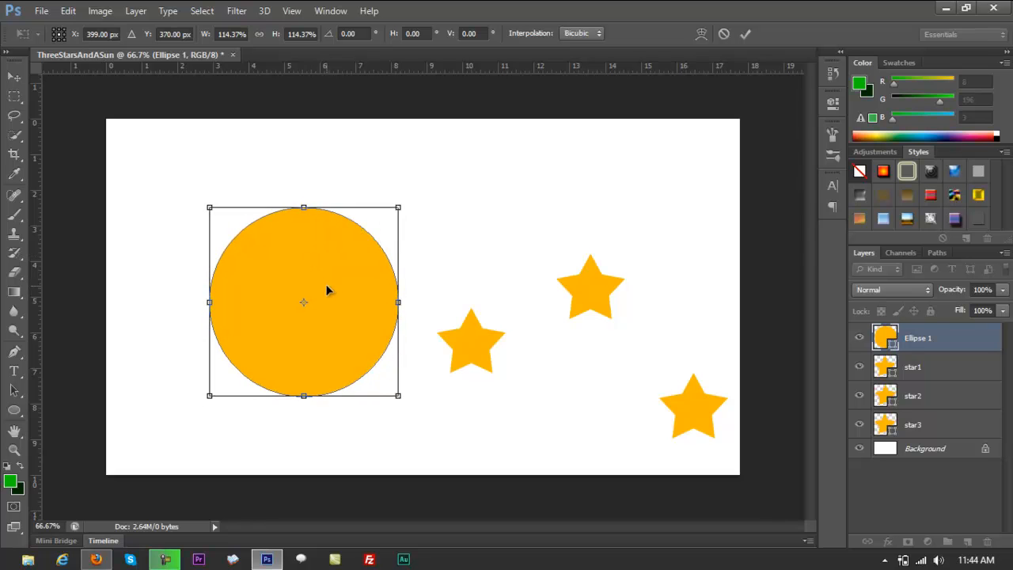
pyautogui.press('Return')
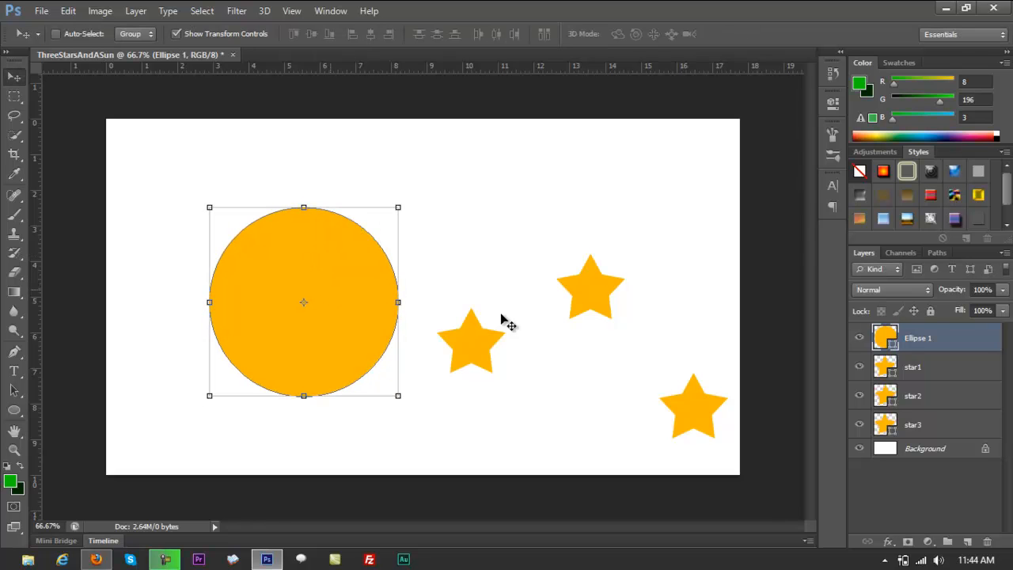
# Nudge the circle slightly to the right and choose the solid house-shaped pentagon as the Custom Shape tool's shape.
pyautogui.moveTo(352, 315); pyautogui.dragTo(355, 313)
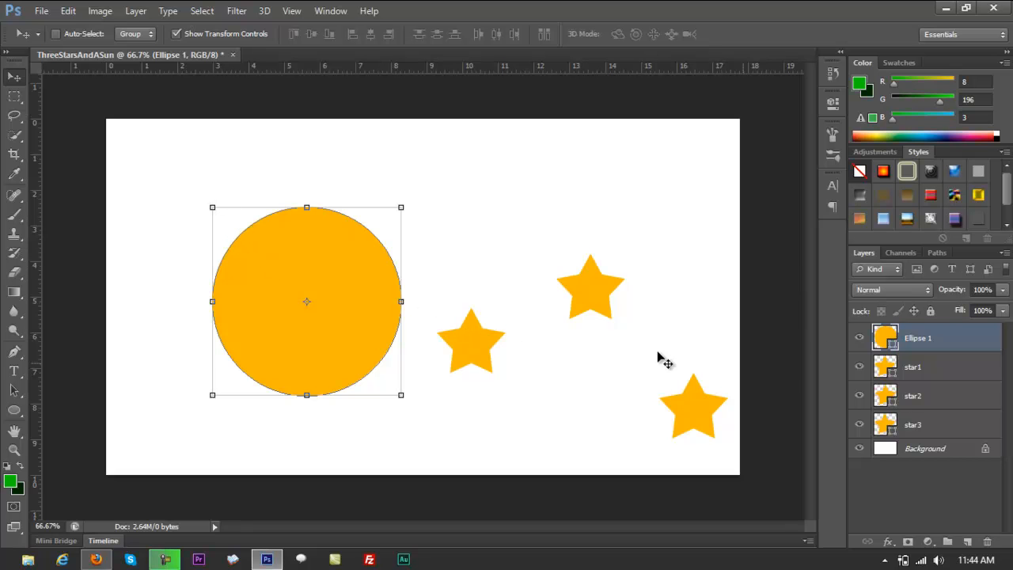
pyautogui.click(922, 404)
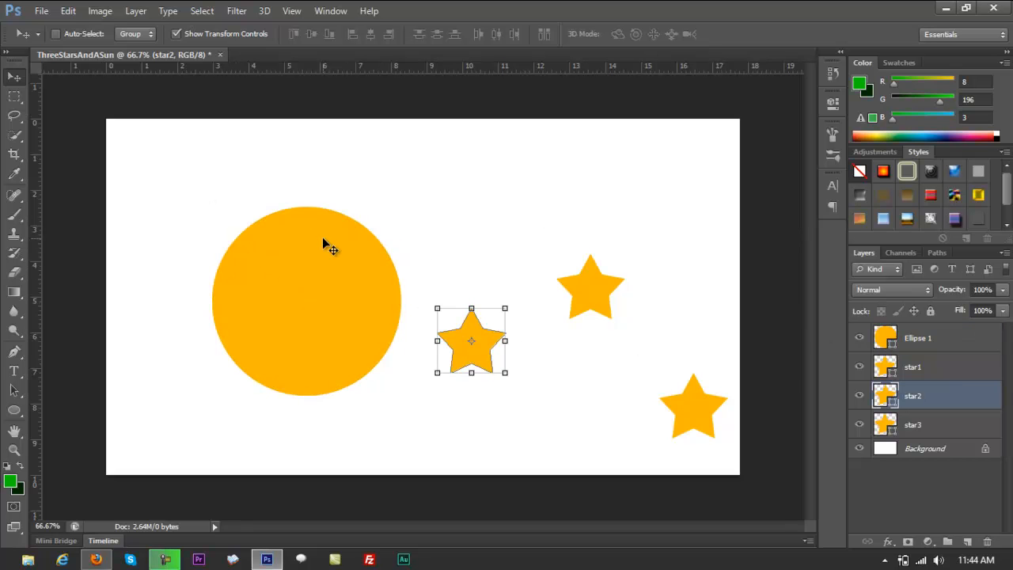
pyautogui.click(11, 410)
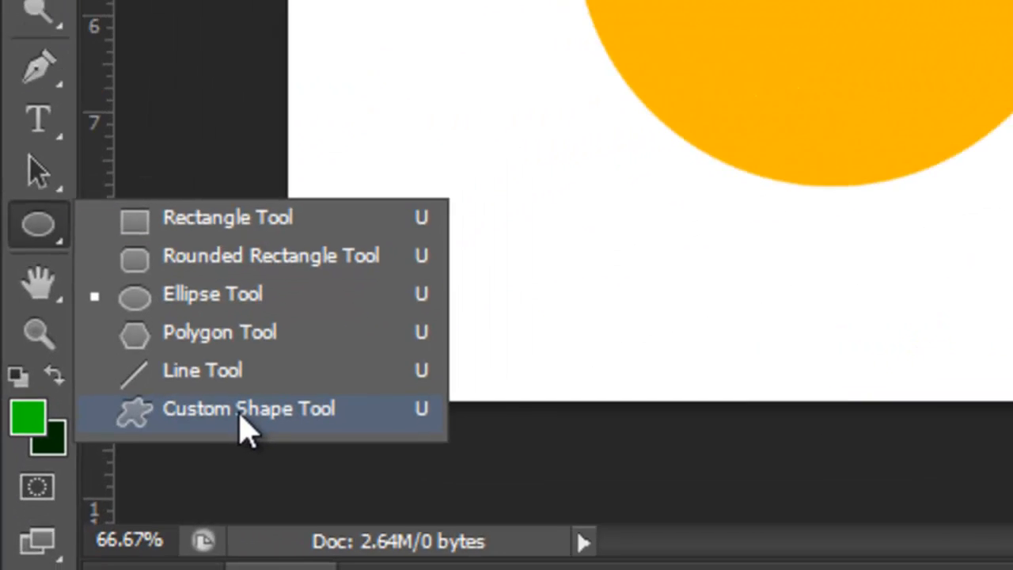
pyautogui.click(241, 418)
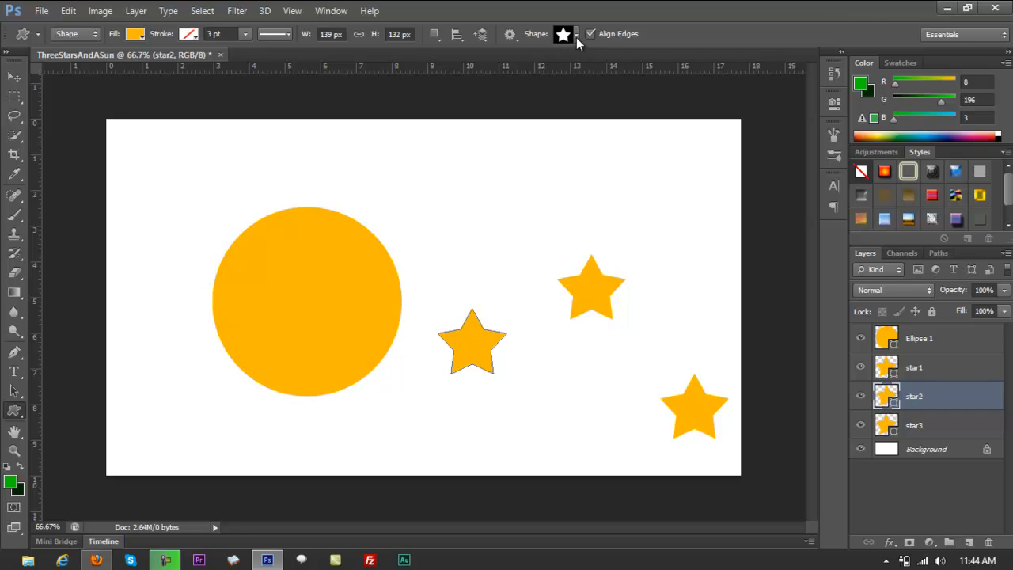
pyautogui.click(574, 35)
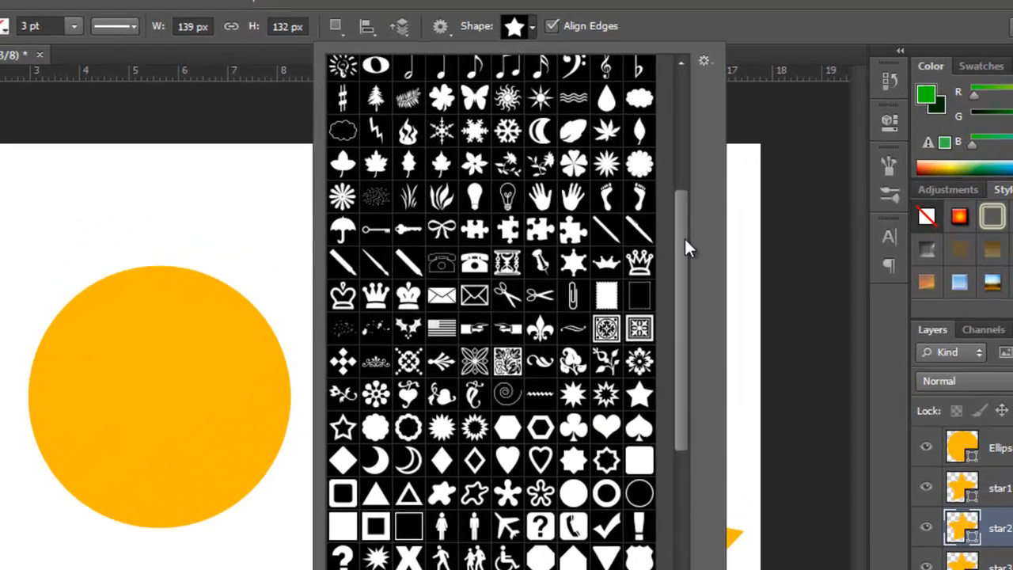
pyautogui.moveTo(678, 200); pyautogui.dragTo(679, 273)
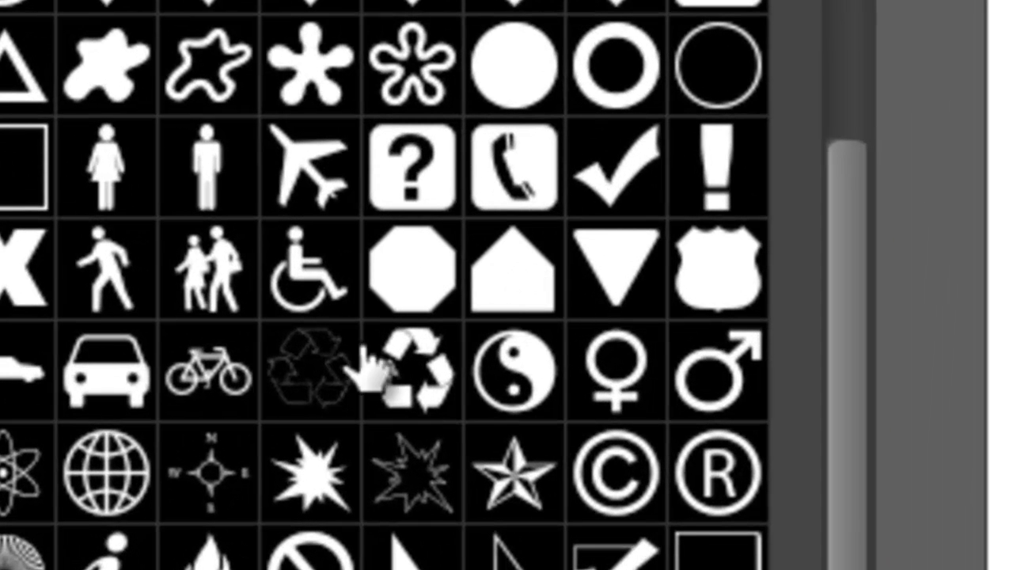
pyautogui.click(540, 297)
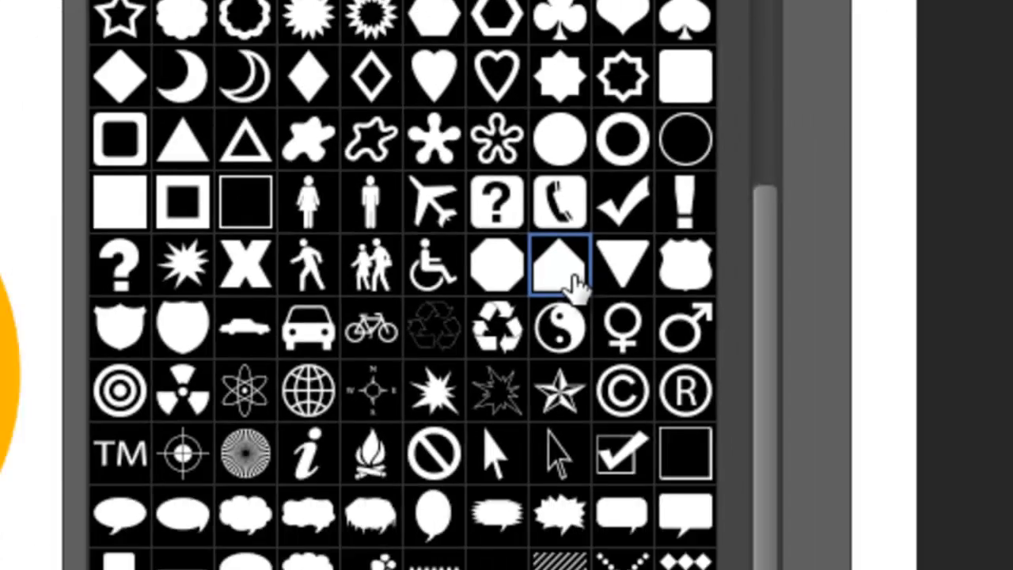
pyautogui.doubleClick(540, 297)
# Try drawing the pentagon above and left of the circle on the star2 layer, and undo it.
pyautogui.moveTo(167, 156); pyautogui.dragTo(236, 223)
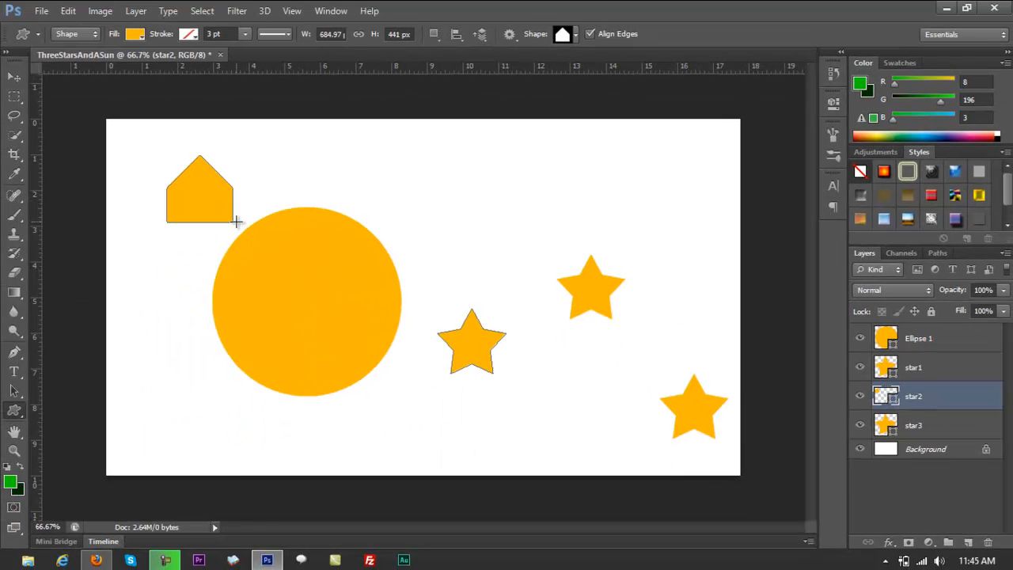
pyautogui.hotkey('ctrl', 'z')
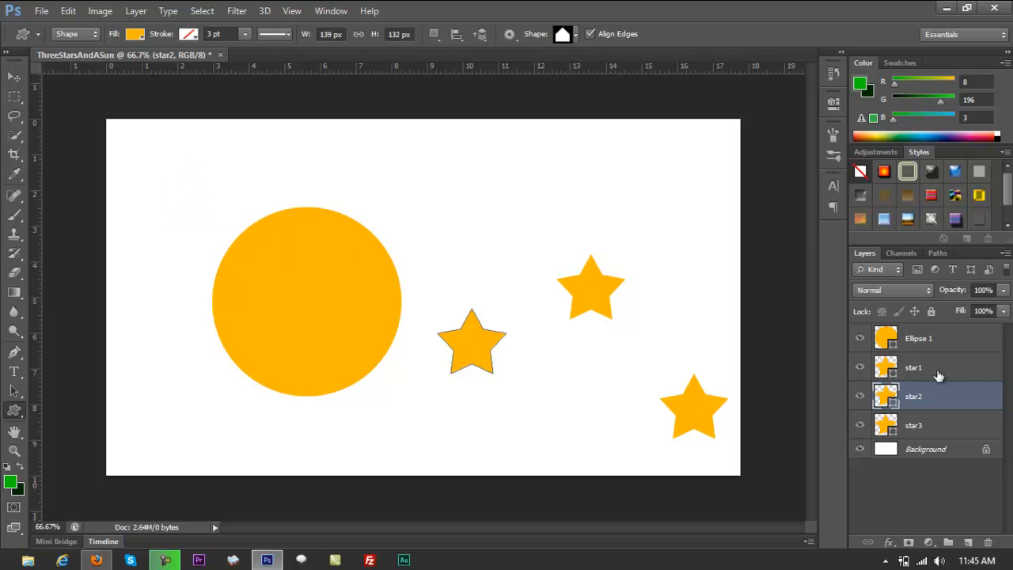
# Rename the circle's layer as sunbase.
pyautogui.click(947, 341)
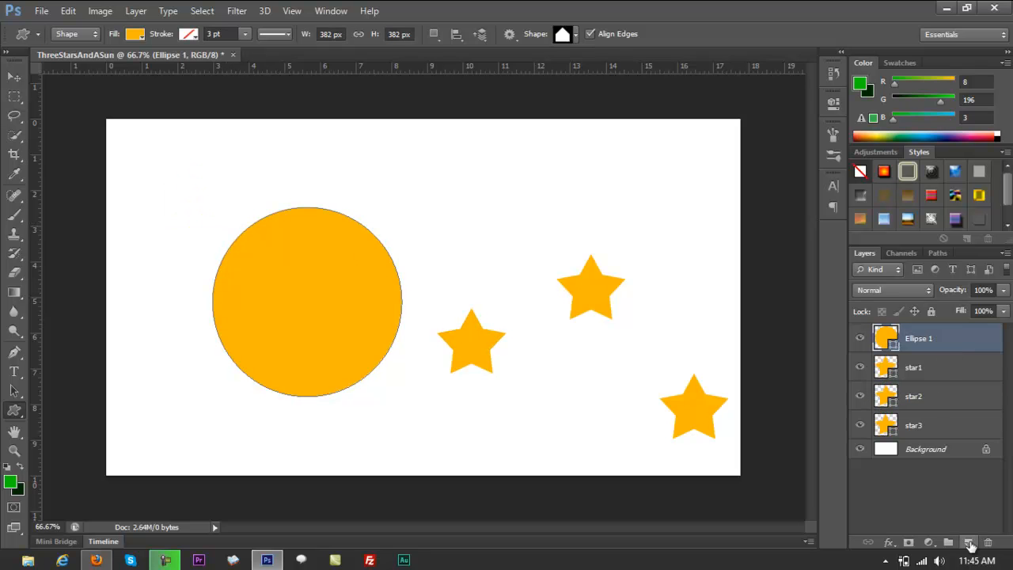
pyautogui.doubleClick(922, 339)
pyautogui.write('s')
pyautogui.write('un')
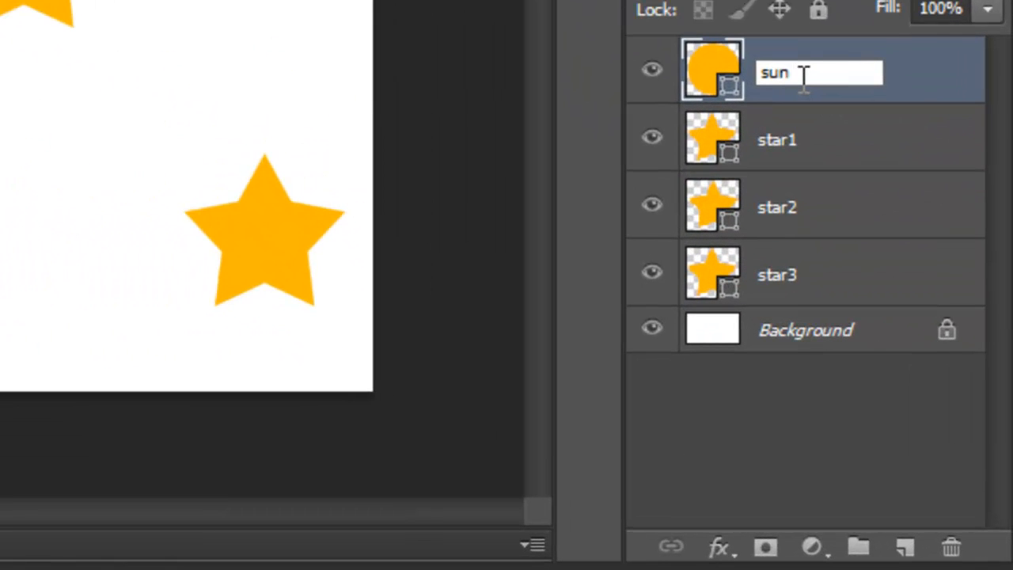
pyautogui.write('base')
pyautogui.click(870, 440)
# Add a new layer above sunbase and draw a house-shaped pentagon about 103 × 133 px at the circle's upper edge.
pyautogui.click(904, 546)
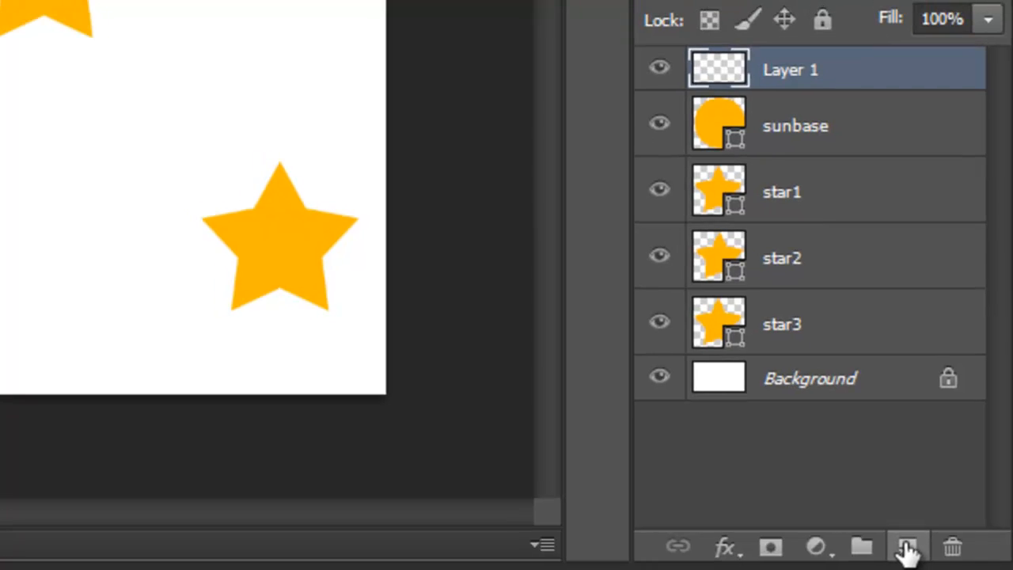
pyautogui.click(20, 411)
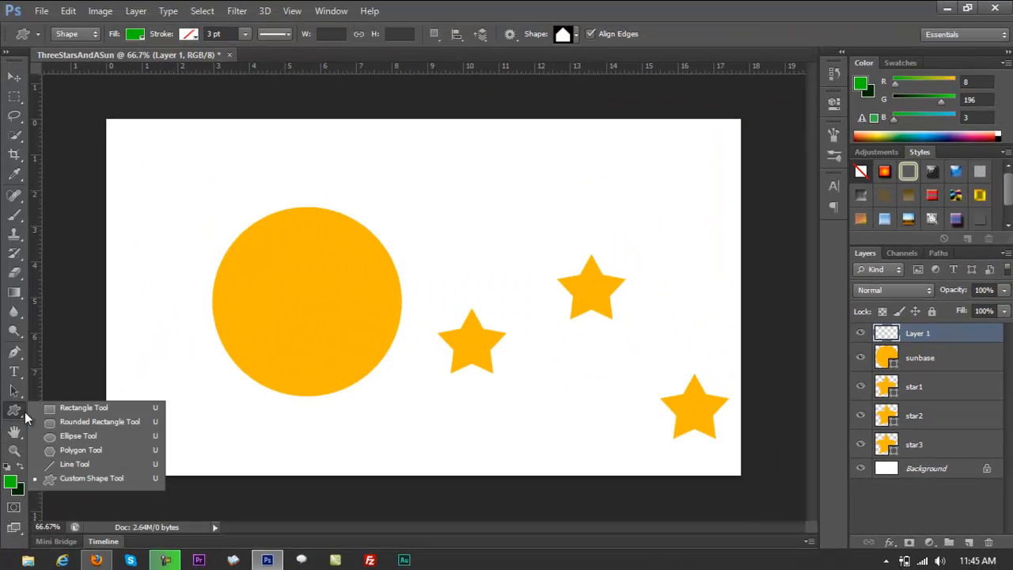
pyautogui.click(70, 479)
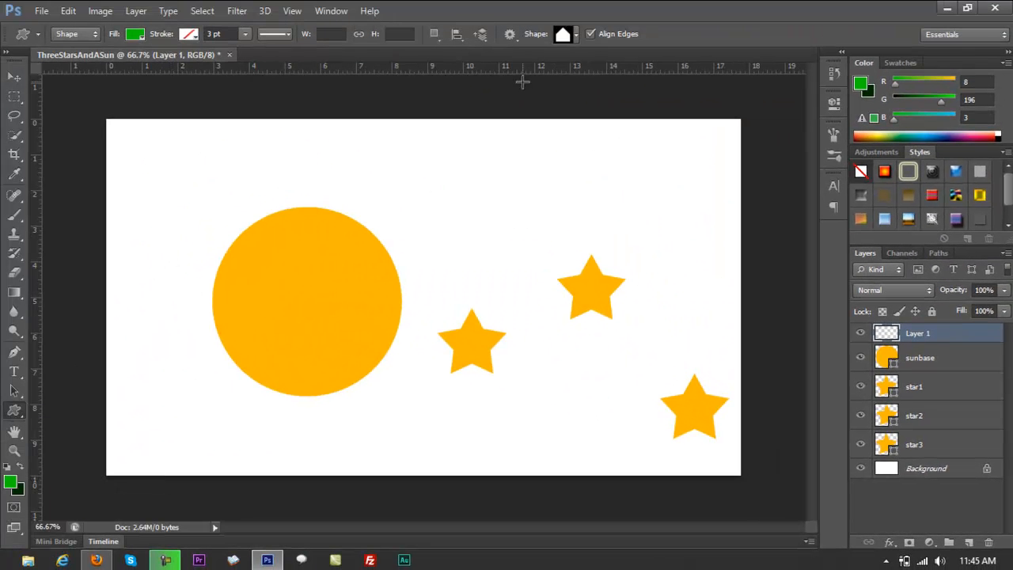
pyautogui.click(576, 36)
pyautogui.doubleClick(611, 259)
pyautogui.moveTo(293, 163); pyautogui.dragTo(316, 211)
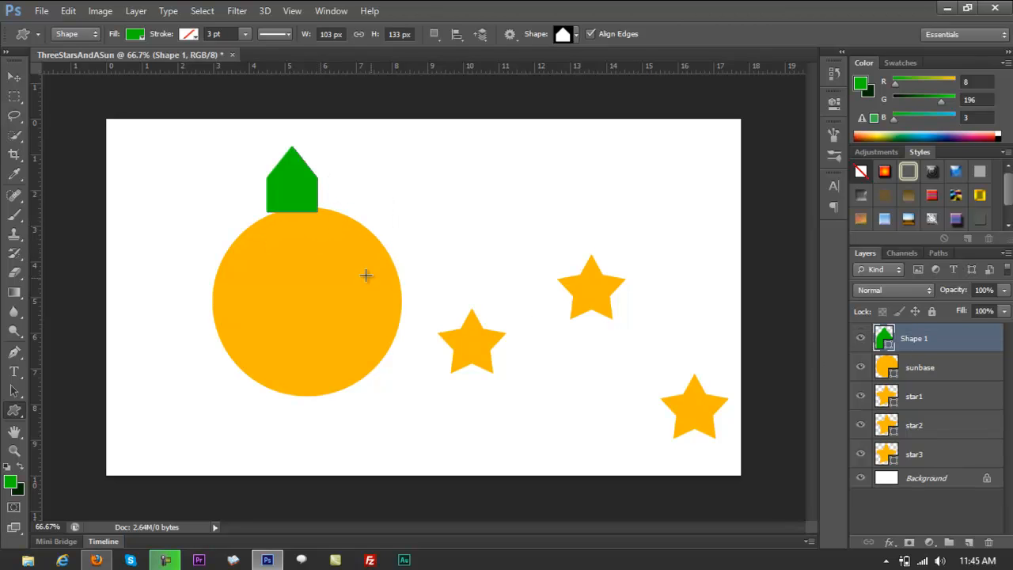
# Enlarge the pentagon to about 116.5% so its base overlaps the circle.
pyautogui.press('v')
pyautogui.moveTo(317, 212); pyautogui.dragTo(326, 222)
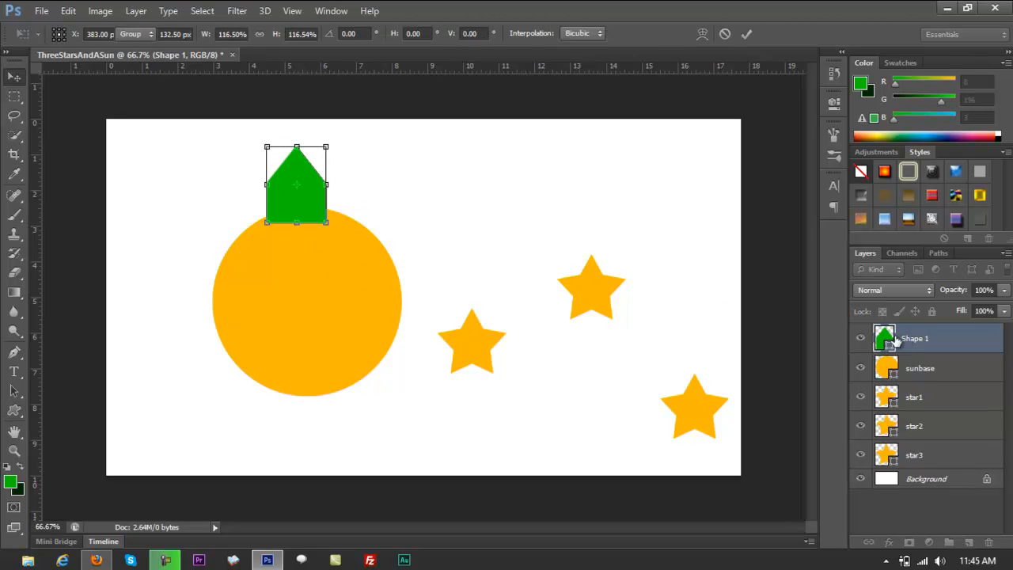
pyautogui.press('Return')
# Fill the pentagon with the circle's orange-yellow #fbb701 by sampling it from the circle.
pyautogui.doubleClick(885, 339)
pyautogui.click(368, 283)
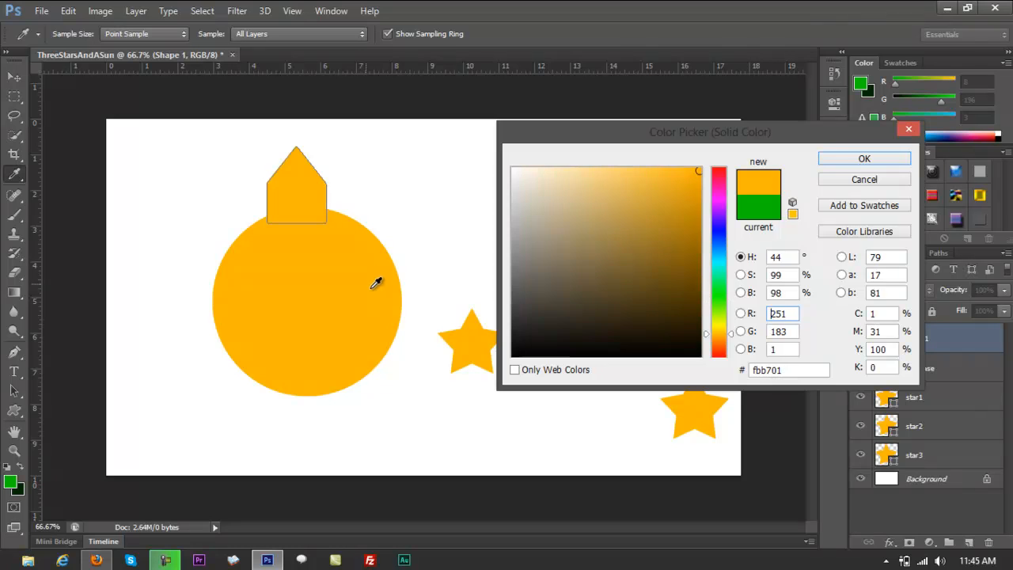
pyautogui.click(865, 158)
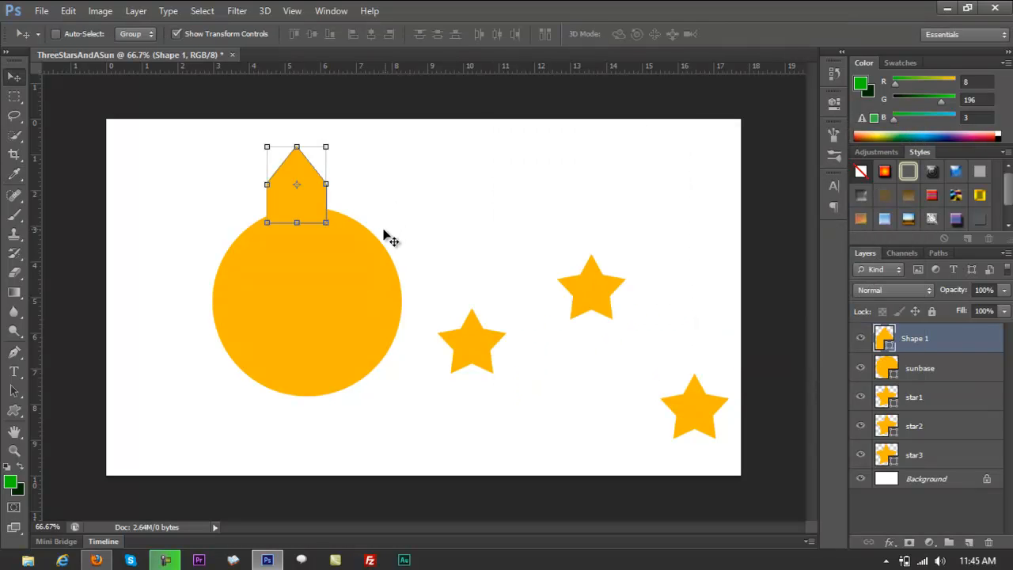
# Turn the pentagon upside down and centre it over the circle's upper edge with its tip inside the circle.
pyautogui.moveTo(328, 235); pyautogui.dragTo(251, 109)
pyautogui.hotkey('ctrl', 'z')
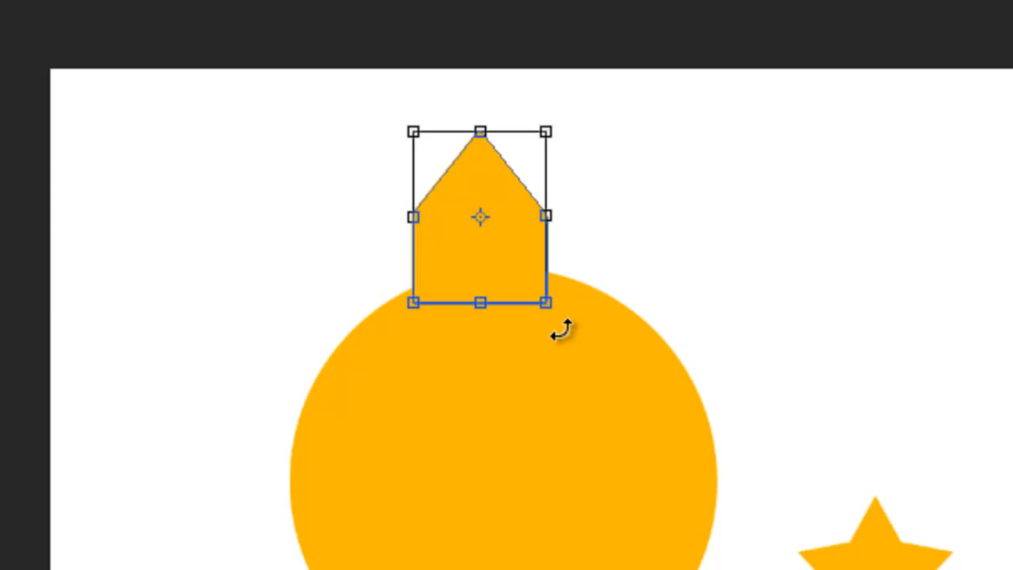
pyautogui.moveTo(561, 331); pyautogui.dragTo(386, 72)
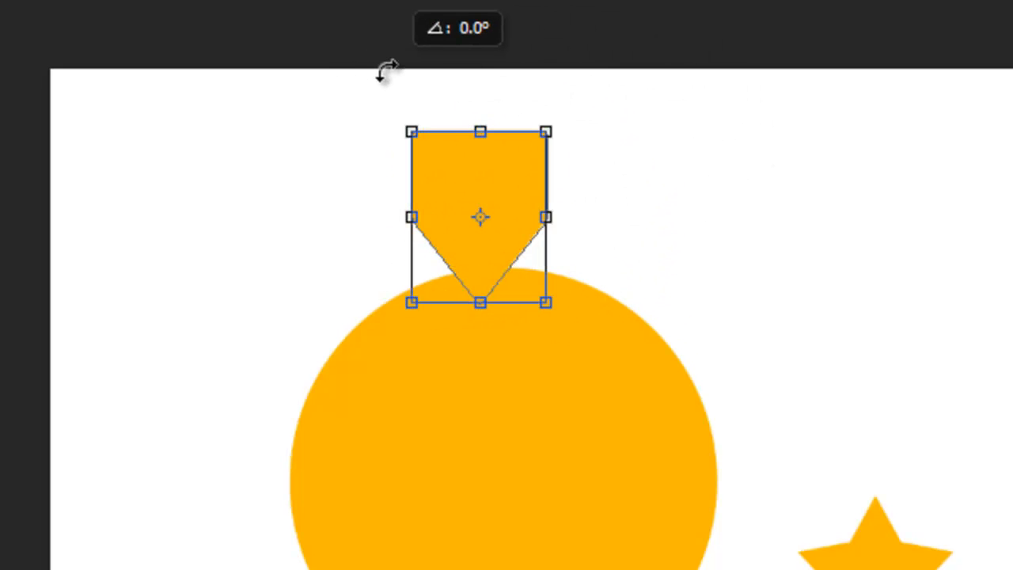
pyautogui.moveTo(475, 172); pyautogui.dragTo(505, 214)
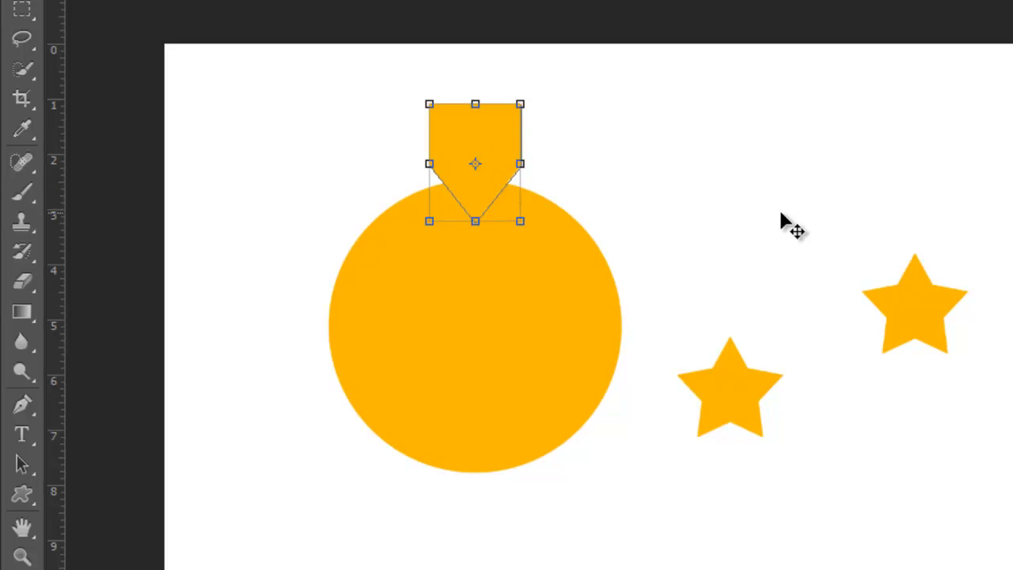
# Duplicate the pentagon to the circle's lower edge, rotate the copy to point upward and nudge it up slightly.
pyautogui.moveTo(491, 146); pyautogui.dragTo(462, 484)
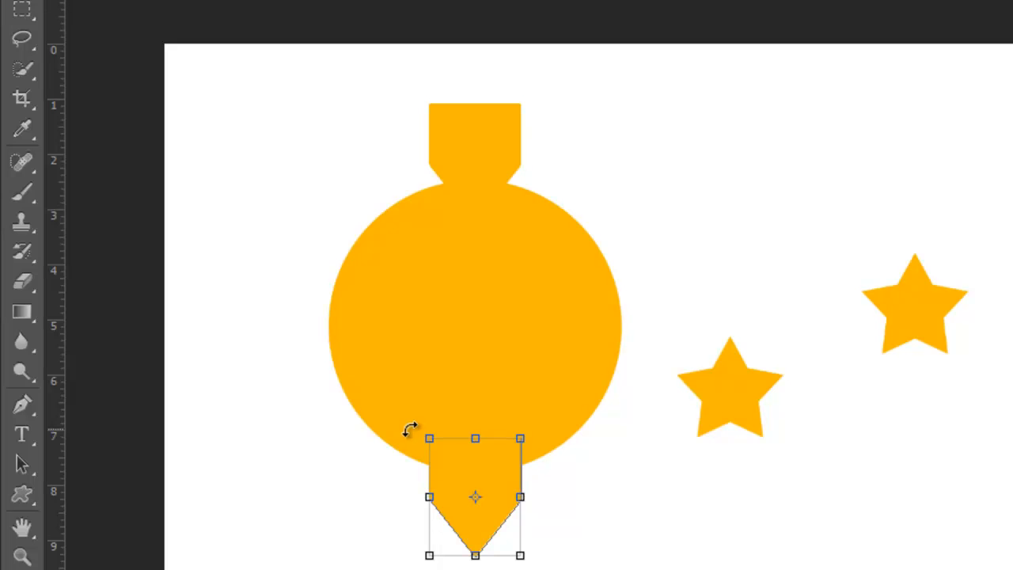
pyautogui.moveTo(409, 428); pyautogui.dragTo(545, 566)
pyautogui.press('Up')
pyautogui.press('Up')
pyautogui.press('Up')
pyautogui.press('Up')
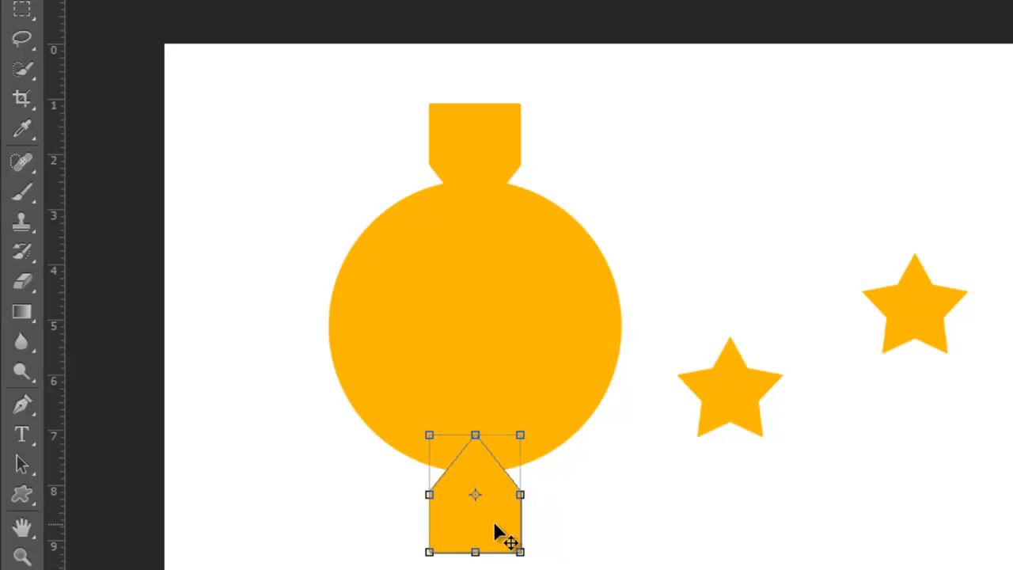
# Duplicate the lower pentagon to the circle's right edge and rotate the copy so its tip points into the circle.
pyautogui.moveTo(500, 532); pyautogui.dragTo(694, 355)
pyautogui.moveTo(611, 237); pyautogui.dragTo(570, 392)
pyautogui.moveTo(701, 313); pyautogui.dragTo(687, 316)
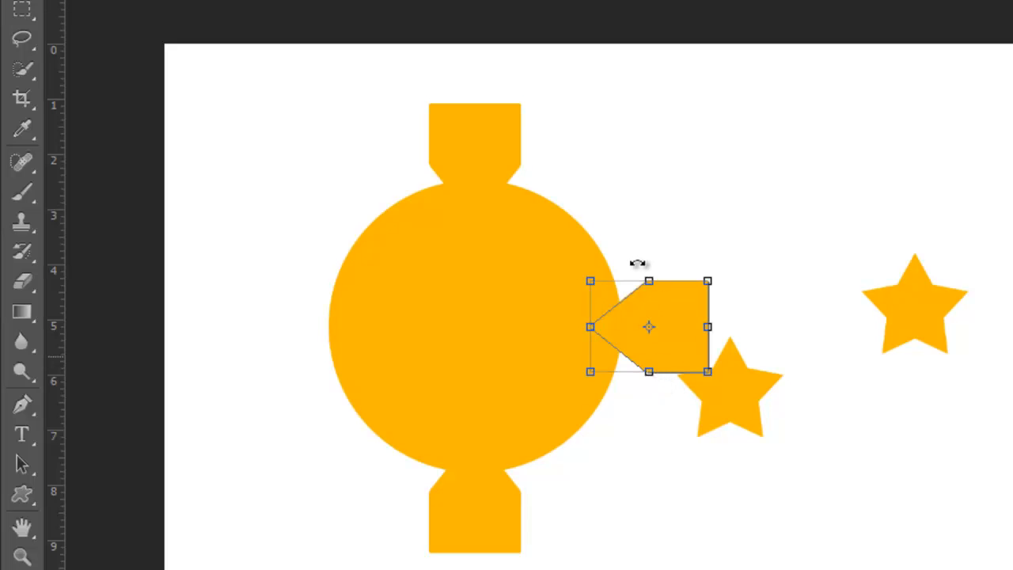
# Duplicate the right pentagon to the circle's left edge and rotate the copy so its tip points into the circle.
pyautogui.moveTo(660, 309); pyautogui.dragTo(334, 306)
pyautogui.moveTo(261, 269); pyautogui.dragTo(389, 362)
pyautogui.moveTo(368, 321); pyautogui.dragTo(347, 328)
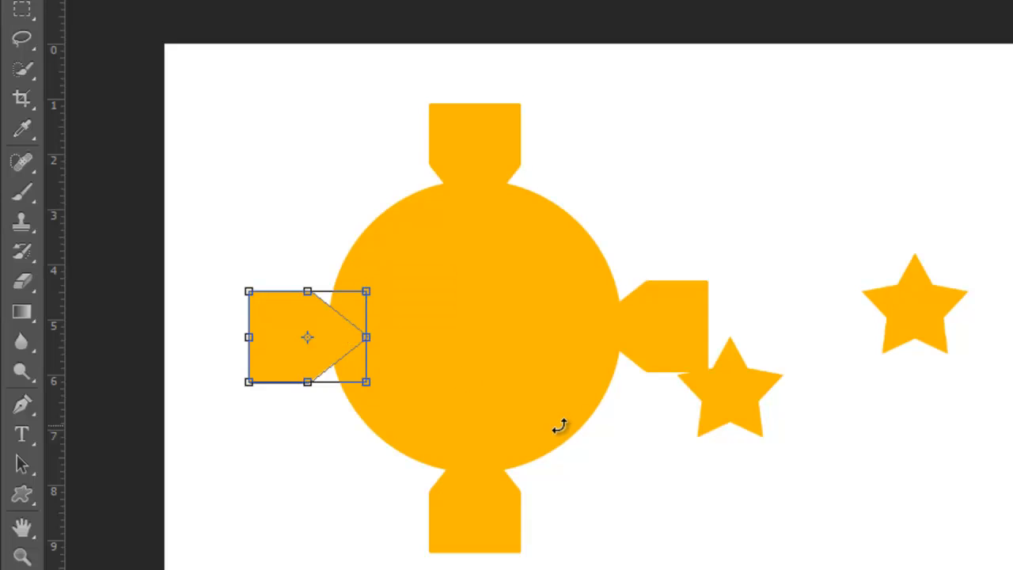
pyautogui.press('Return')
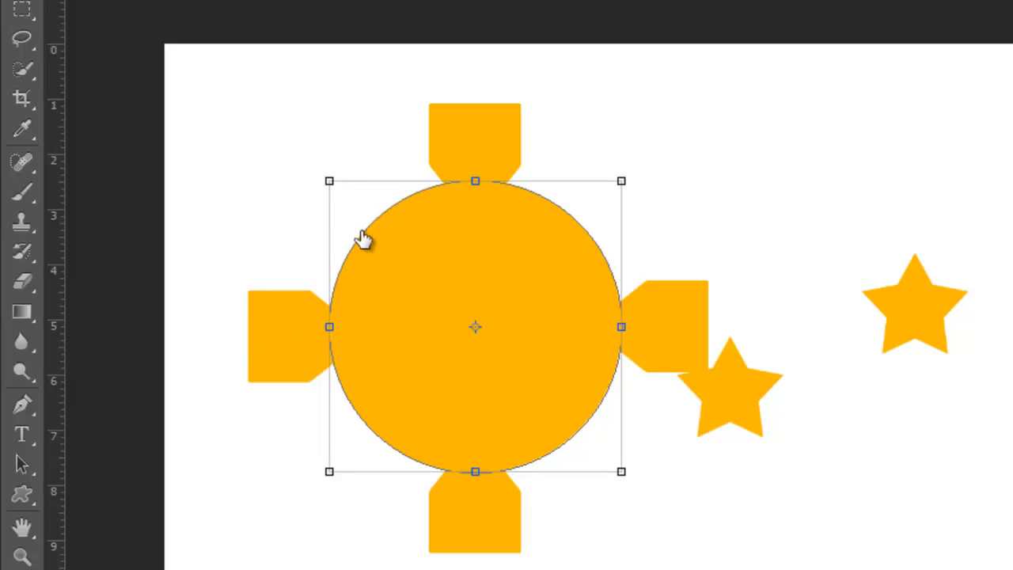
# Shrink the sunbase circle evenly and recentre it between the four pentagons.
pyautogui.moveTo(331, 180); pyautogui.dragTo(369, 219)
pyautogui.moveTo(493, 294); pyautogui.dragTo(475, 285)
pyautogui.press('Return')
# Select the pentagons one by one and shift them so their tips overlap the smaller circle evenly on all four sides.
pyautogui.rightClick(501, 516)
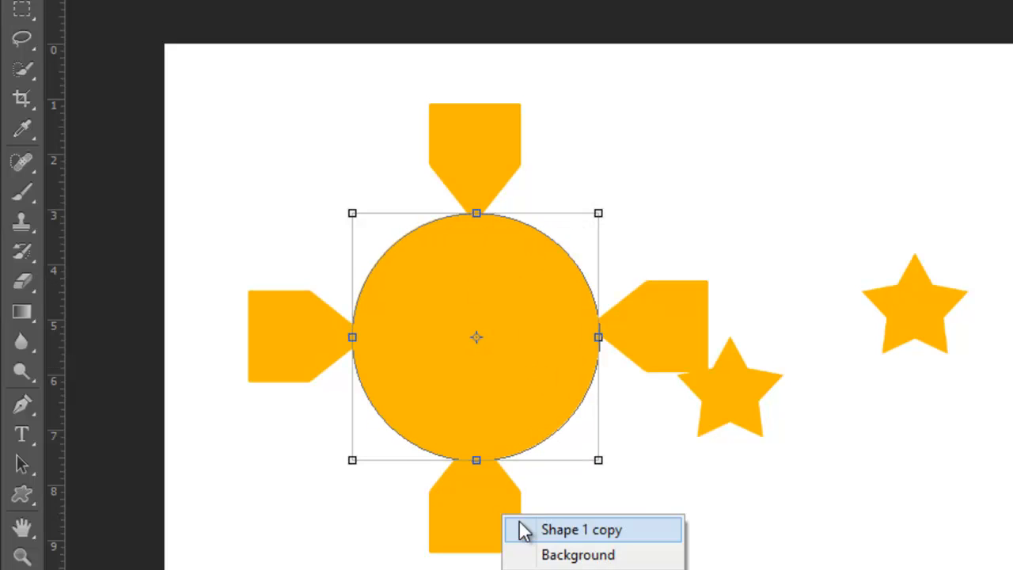
pyautogui.click(523, 530)
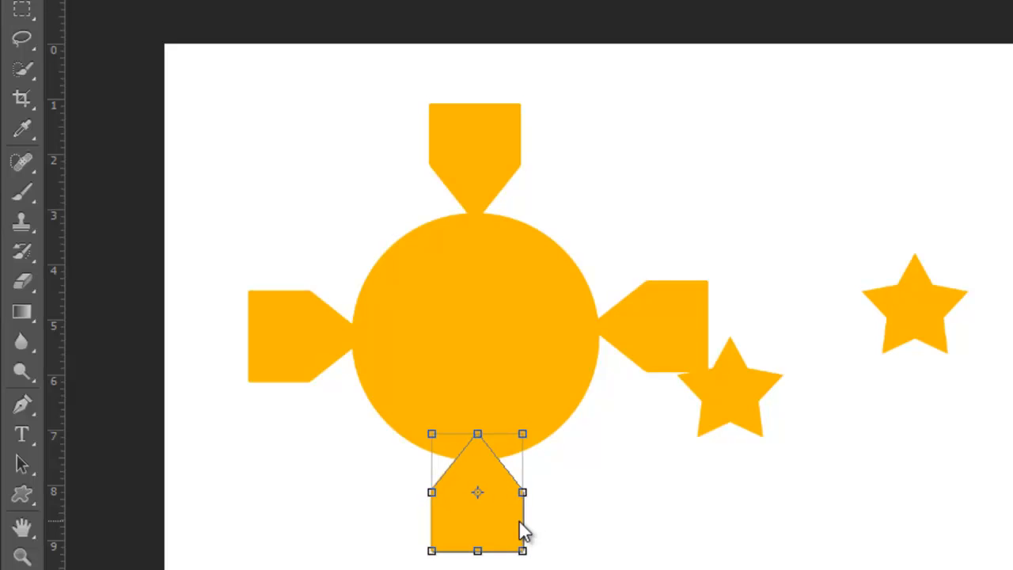
pyautogui.rightClick(650, 321)
pyautogui.click(675, 329)
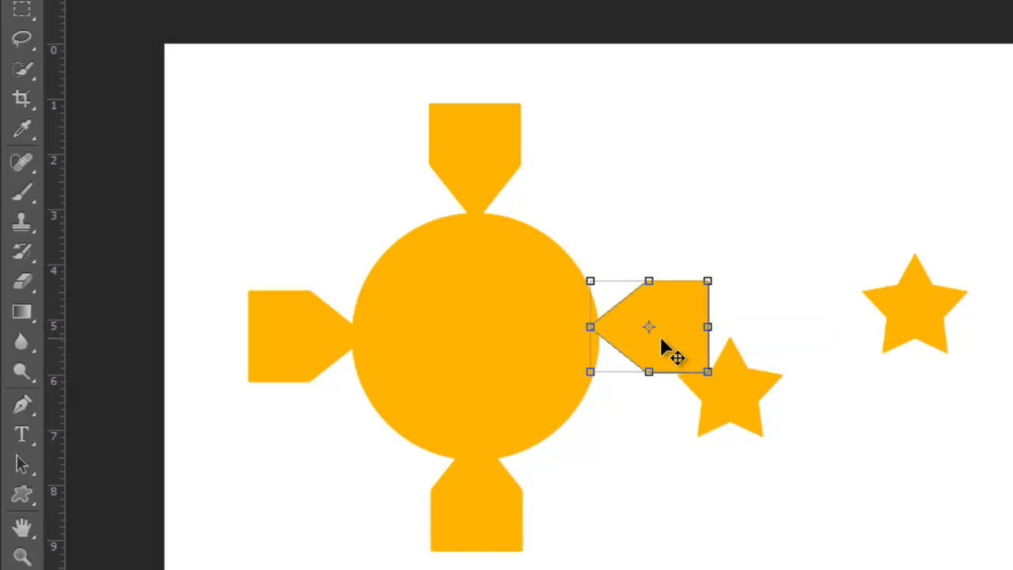
pyautogui.moveTo(660, 343); pyautogui.dragTo(647, 311)
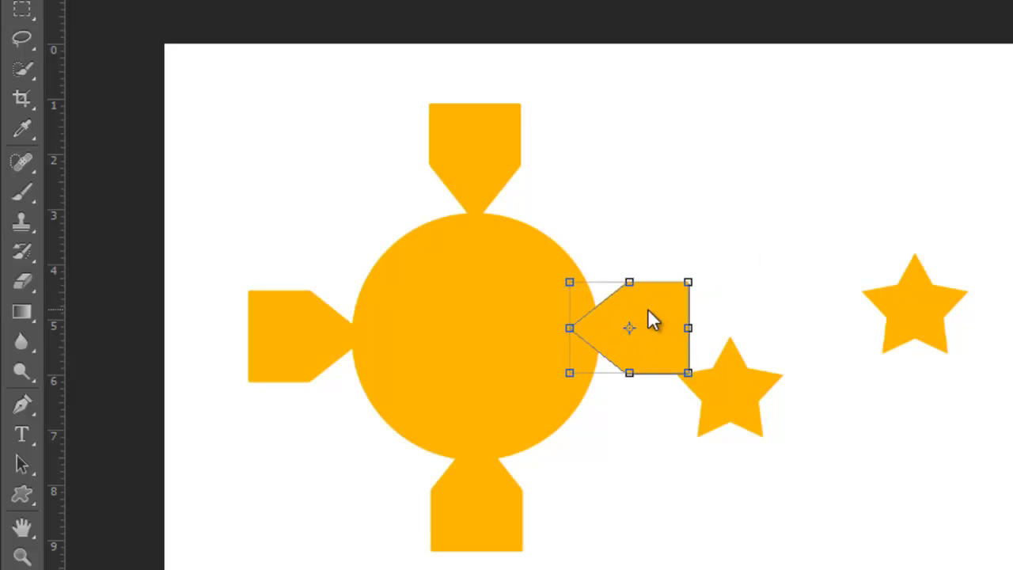
pyautogui.moveTo(317, 346); pyautogui.dragTo(334, 339)
pyautogui.rightClick(467, 191)
pyautogui.click(484, 205)
pyautogui.moveTo(487, 157); pyautogui.dragTo(483, 167)
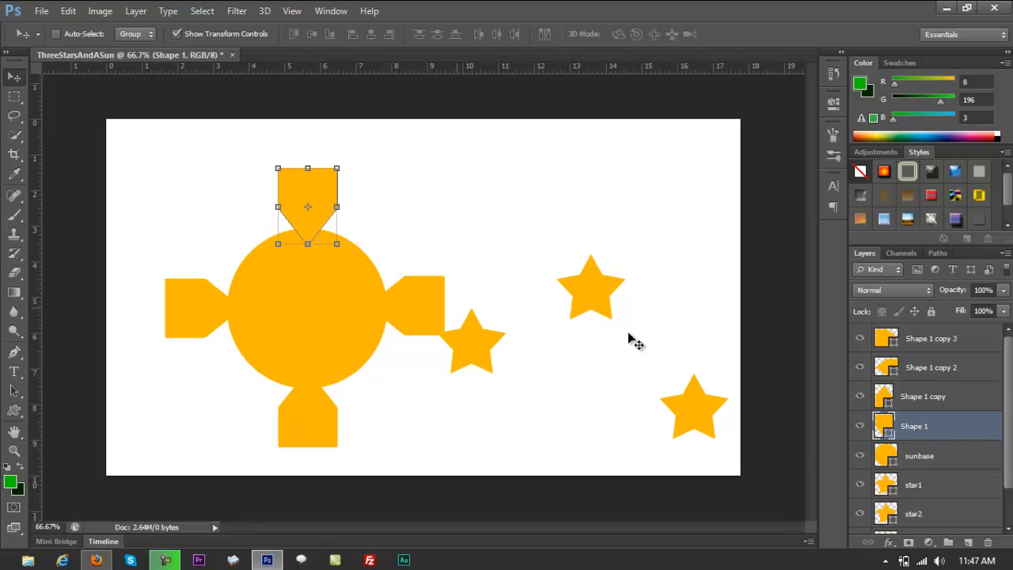
# Merge the four pentagon layers, Shape 1 through Shape 1 copy 3, into one and move the merged rays up and right.
pyautogui.click(920, 338)
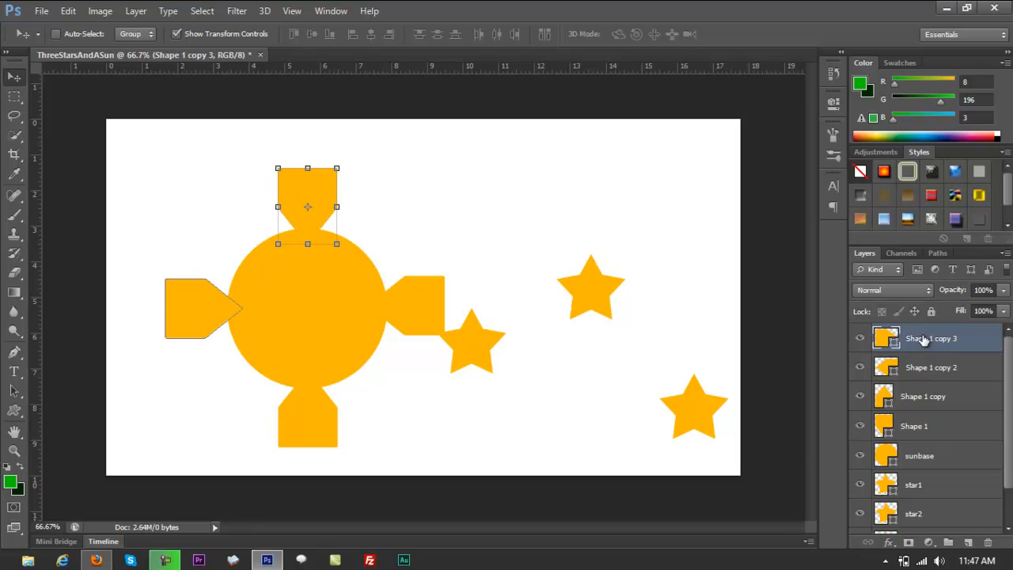
pyautogui.keyDown('shift'); pyautogui.click(930, 425); pyautogui.keyUp('shift')
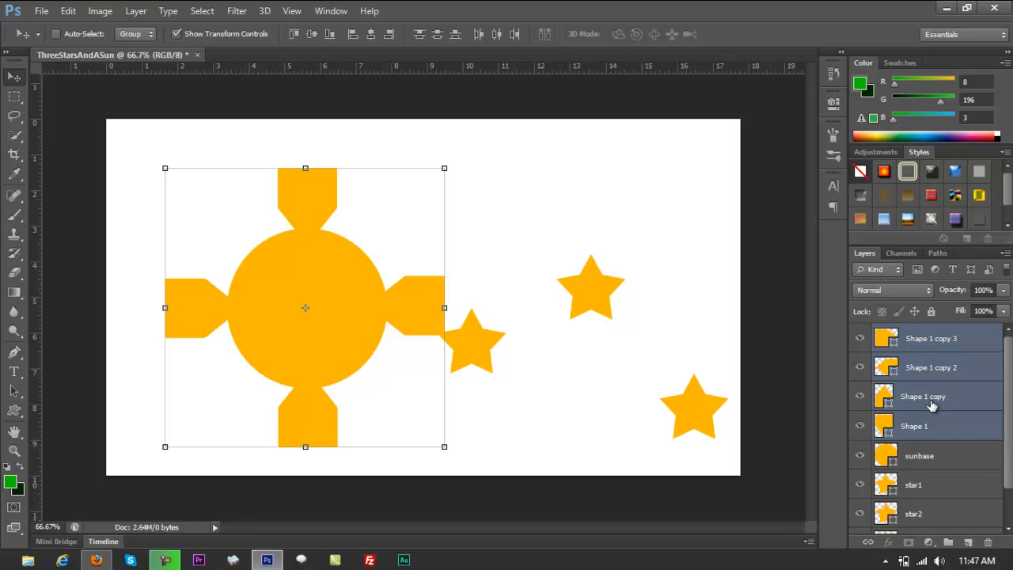
pyautogui.hotkey('ctrl', 'e')
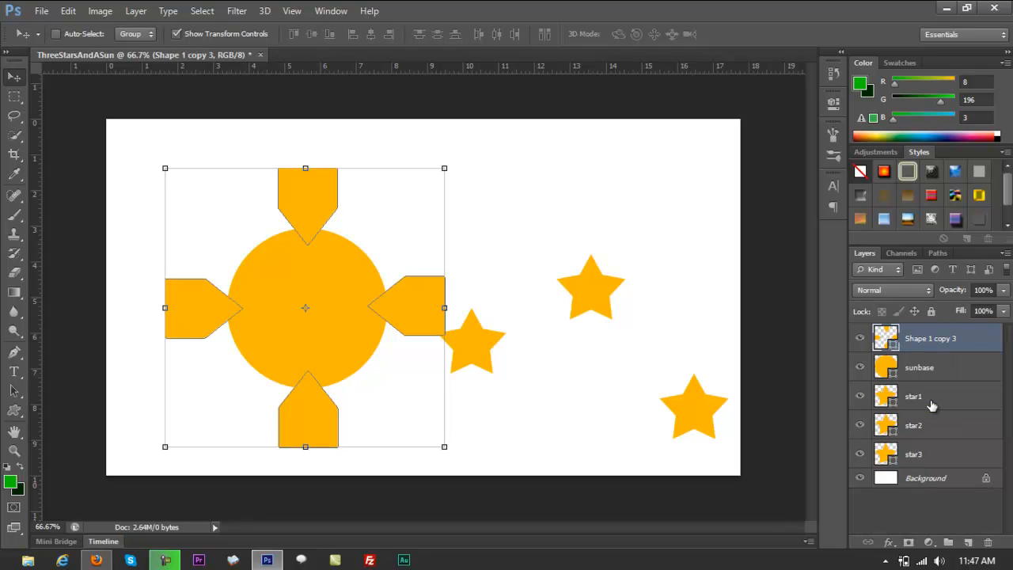
pyautogui.moveTo(456, 280); pyautogui.dragTo(588, 227)
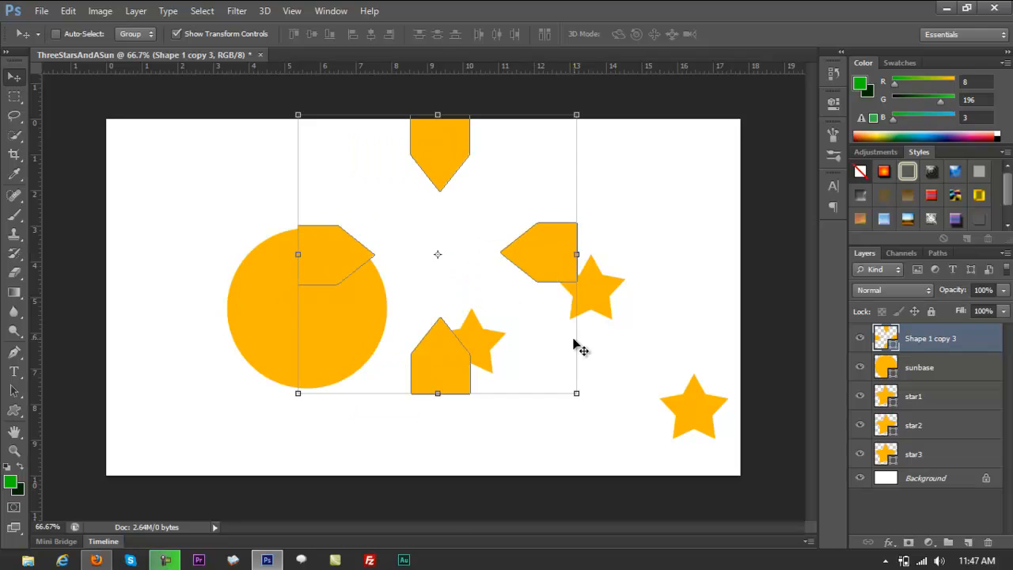
# Move the merged rays so the four pentagons surround the sunbase circle evenly.
pyautogui.moveTo(545, 259); pyautogui.dragTo(548, 277)
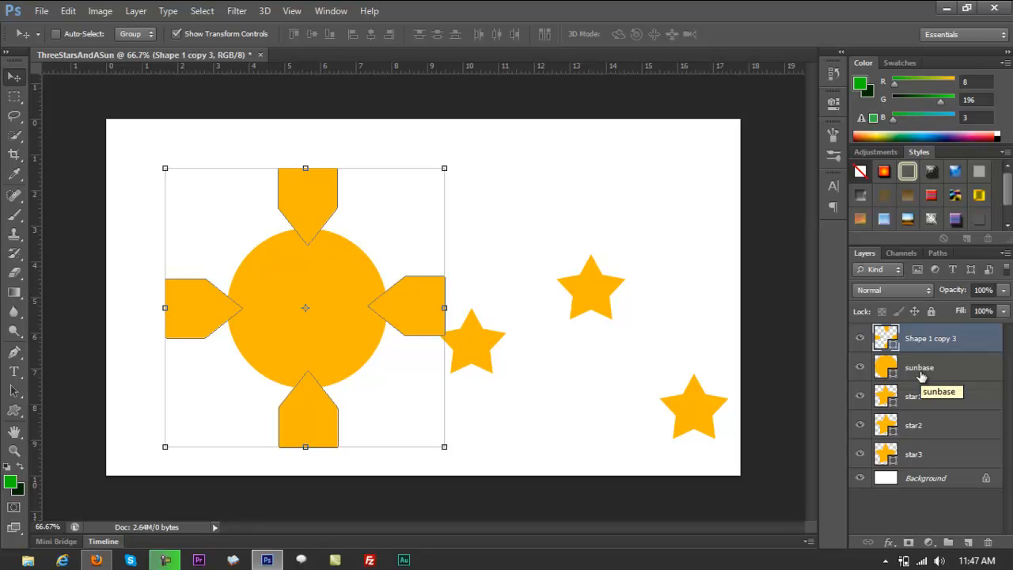
pyautogui.click(922, 376)
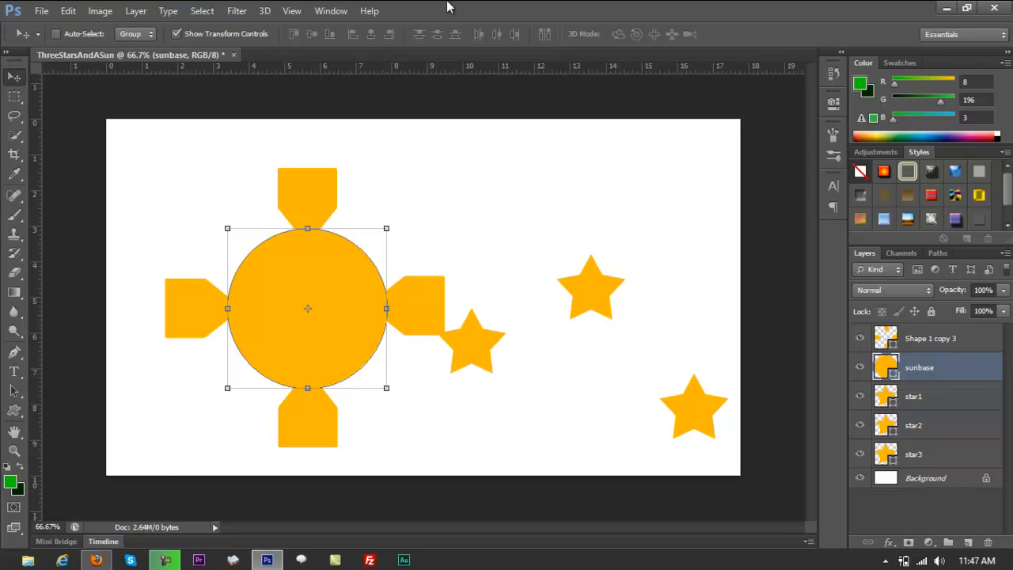
pyautogui.click(14, 418)
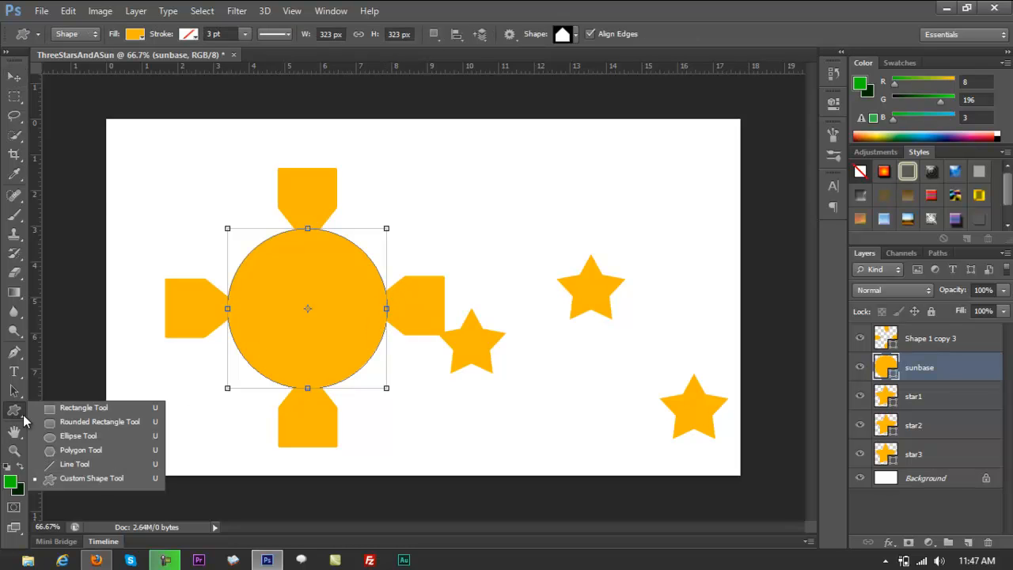
pyautogui.click(78, 476)
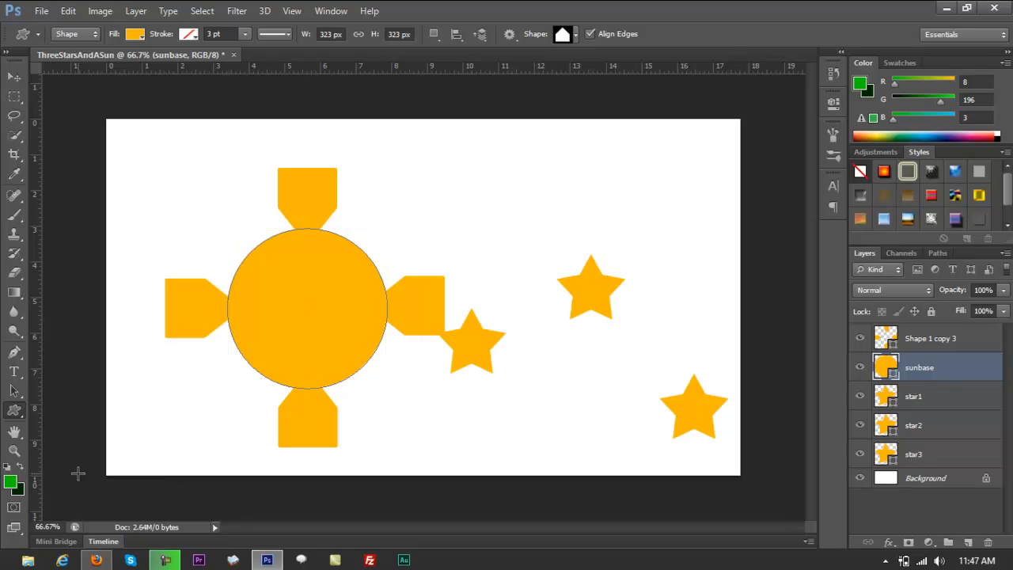
pyautogui.moveTo(452, 180); pyautogui.dragTo(515, 275)
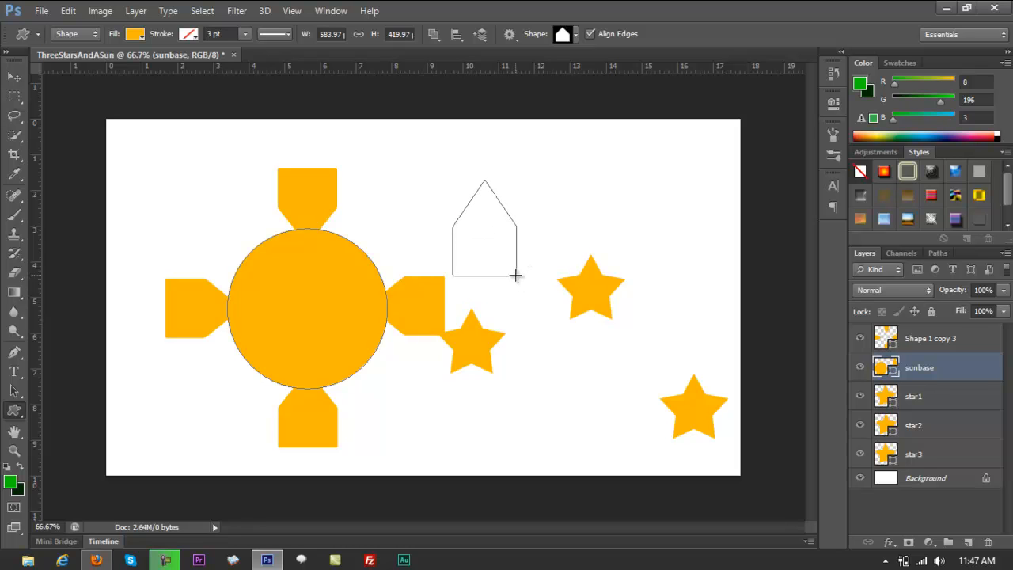
pyautogui.press('v')
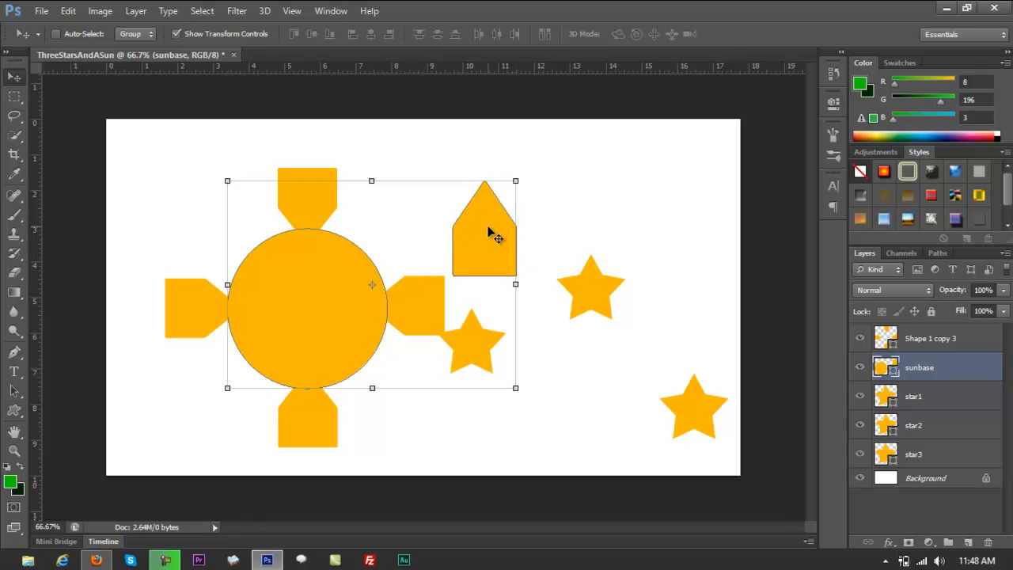
pyautogui.hotkey('ctrl', 'z')
# Add a new layer above the merged rays and draw an upright pentagon over the circle's upper-left part using the Custom Shape tool.
pyautogui.click(961, 339)
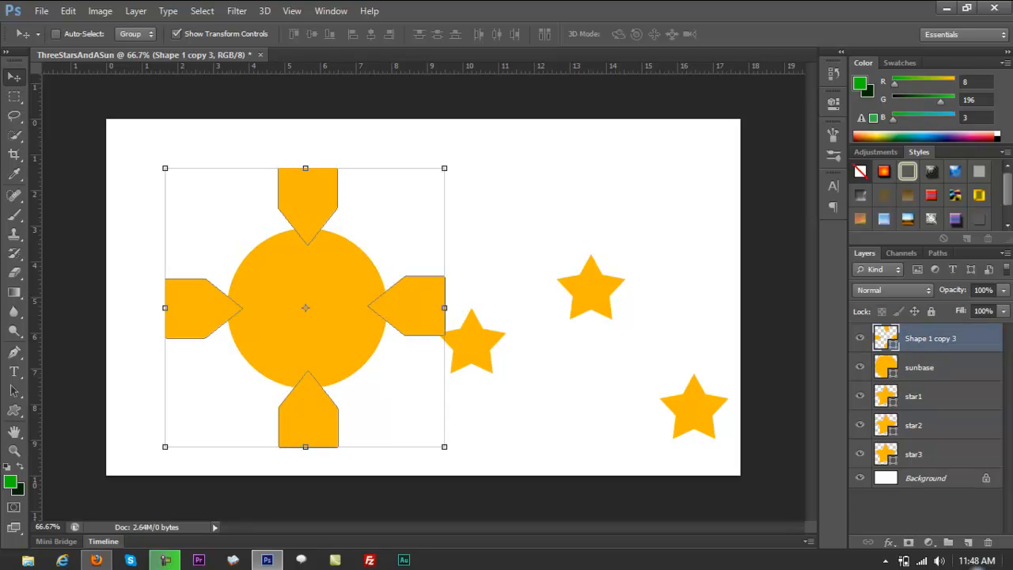
pyautogui.click(967, 543)
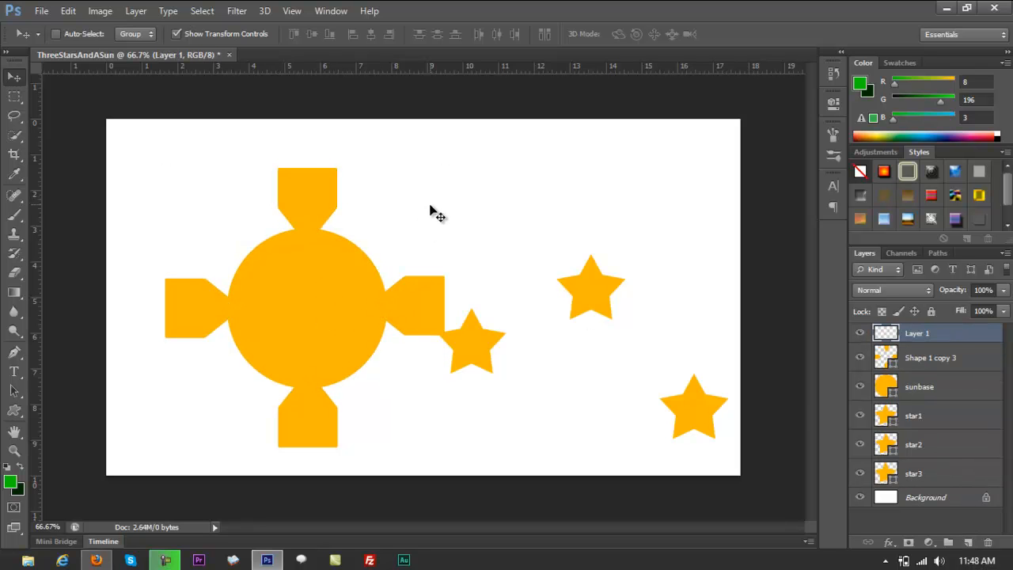
pyautogui.click(14, 409)
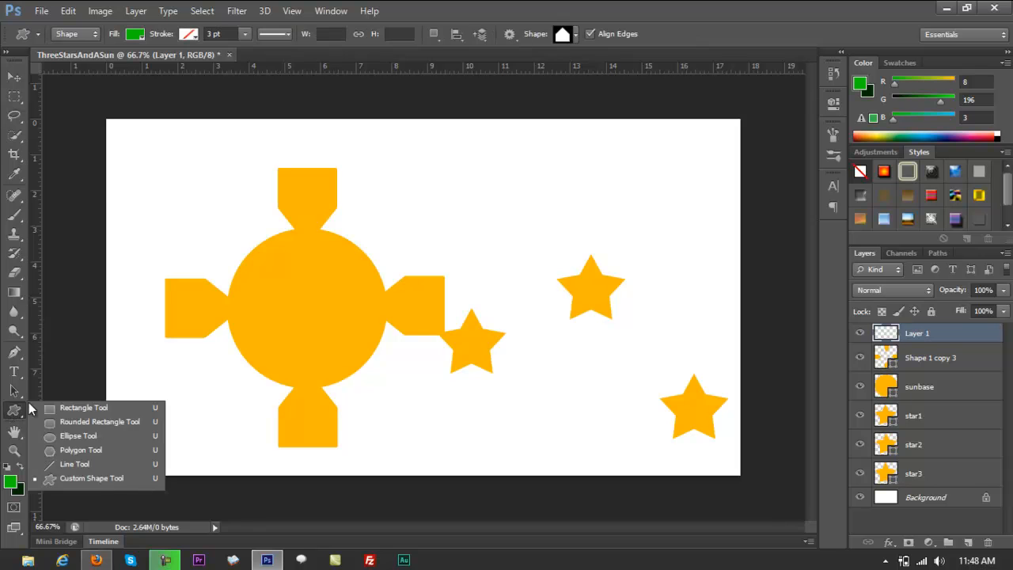
pyautogui.moveTo(176, 188); pyautogui.dragTo(236, 270)
# Rotate and place the new pentagon at the circle's upper-left edge, tip pointing outward, and recolour it with orange sampled from the artwork.
pyautogui.press('v')
pyautogui.moveTo(162, 182); pyautogui.dragTo(133, 235)
pyautogui.moveTo(252, 244)
pyautogui.mouseDown()
pyautogui.moveTo(284, 266)
pyautogui.moveTo(268, 252)
pyautogui.mouseUp()
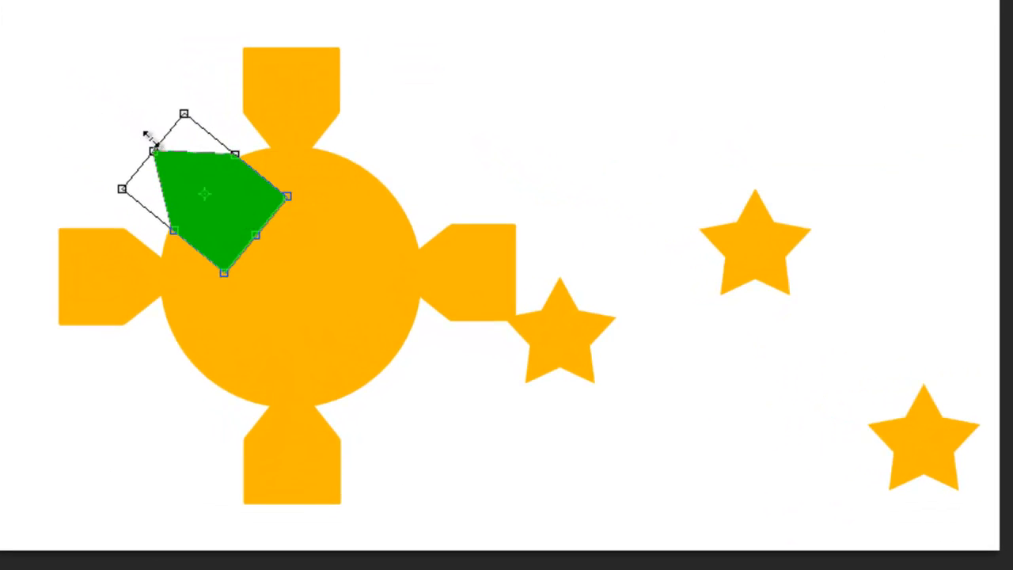
pyautogui.moveTo(149, 136); pyautogui.dragTo(132, 127)
pyautogui.moveTo(244, 217); pyautogui.dragTo(254, 222)
pyautogui.moveTo(125, 143); pyautogui.dragTo(120, 125)
pyautogui.moveTo(255, 199); pyautogui.dragTo(263, 221)
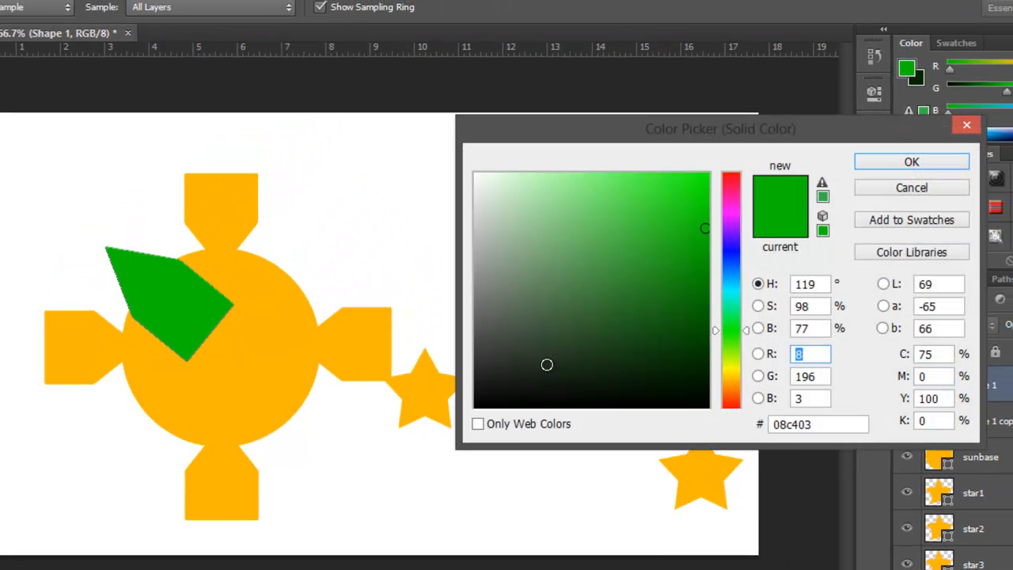
pyautogui.click(432, 381)
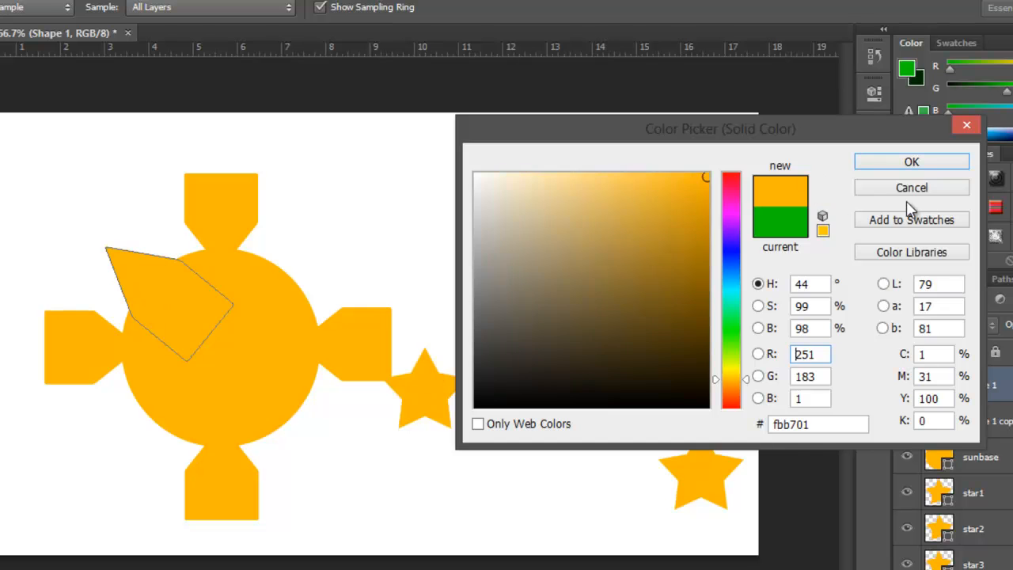
pyautogui.click(911, 162)
# Duplicate the diagonal pentagon and place the copy at the circle's lower-right edge, rotated so its tip points outward.
pyautogui.hotkey('ctrl', 'j')
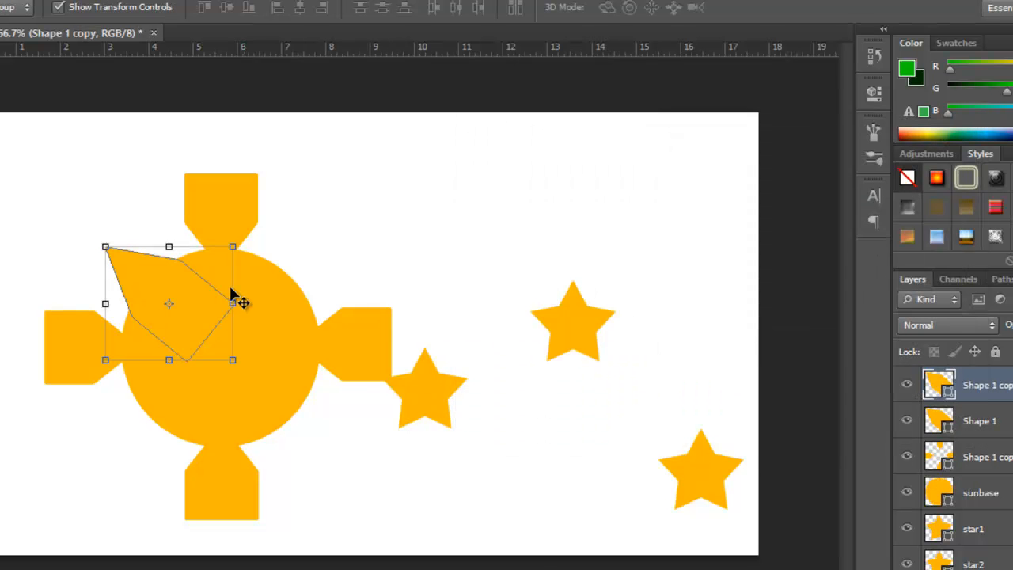
pyautogui.moveTo(201, 288); pyautogui.dragTo(238, 310)
pyautogui.hotkey('ctrl', 'z')
pyautogui.moveTo(90, 245); pyautogui.dragTo(291, 396)
pyautogui.moveTo(205, 349); pyautogui.dragTo(313, 442)
pyautogui.moveTo(544, 391); pyautogui.dragTo(532, 388)
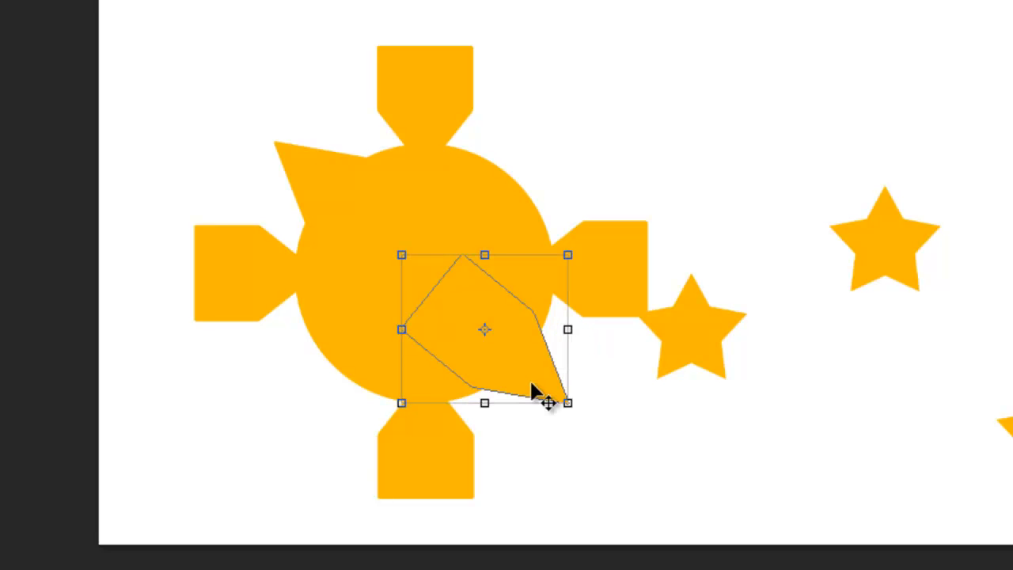
# Duplicate the diagonal pentagon again and rotate the copy into place at the circle's upper-right edge, tip pointing outward.
pyautogui.moveTo(396, 236); pyautogui.dragTo(630, 255)
pyautogui.moveTo(523, 312); pyautogui.dragTo(554, 133)
pyautogui.moveTo(579, 277); pyautogui.dragTo(607, 262)
pyautogui.moveTo(567, 133); pyautogui.dragTo(565, 148)
pyautogui.moveTo(423, 63); pyautogui.dragTo(695, 467)
pyautogui.moveTo(563, 149); pyautogui.dragTo(529, 185)
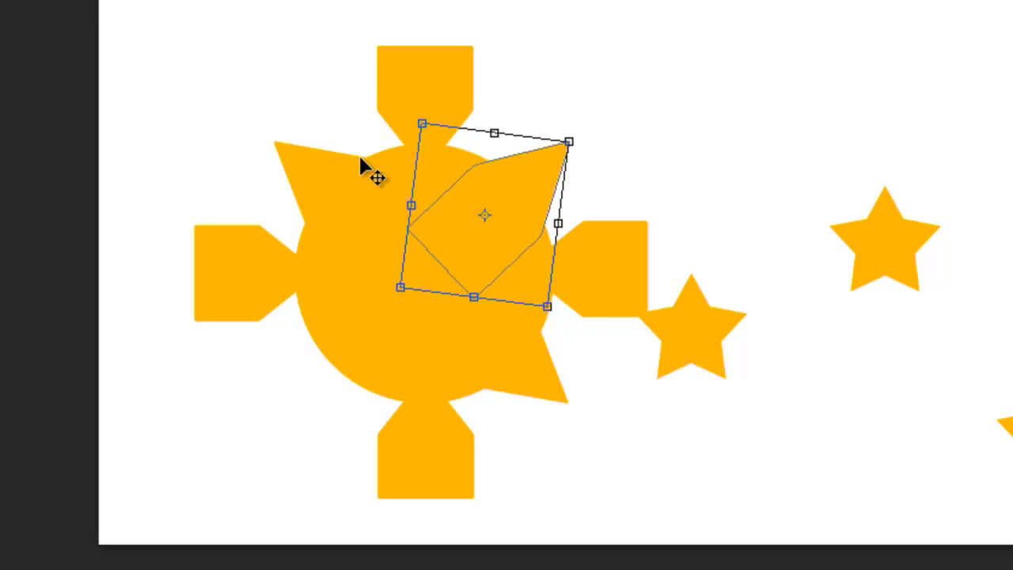
pyautogui.press('Return')
# Place a fourth diagonal pentagon at the circle's lower-left edge and merge the four diagonal pentagon layers into one.
pyautogui.moveTo(350, 145); pyautogui.dragTo(672, 387)
pyautogui.moveTo(528, 204); pyautogui.dragTo(399, 309)
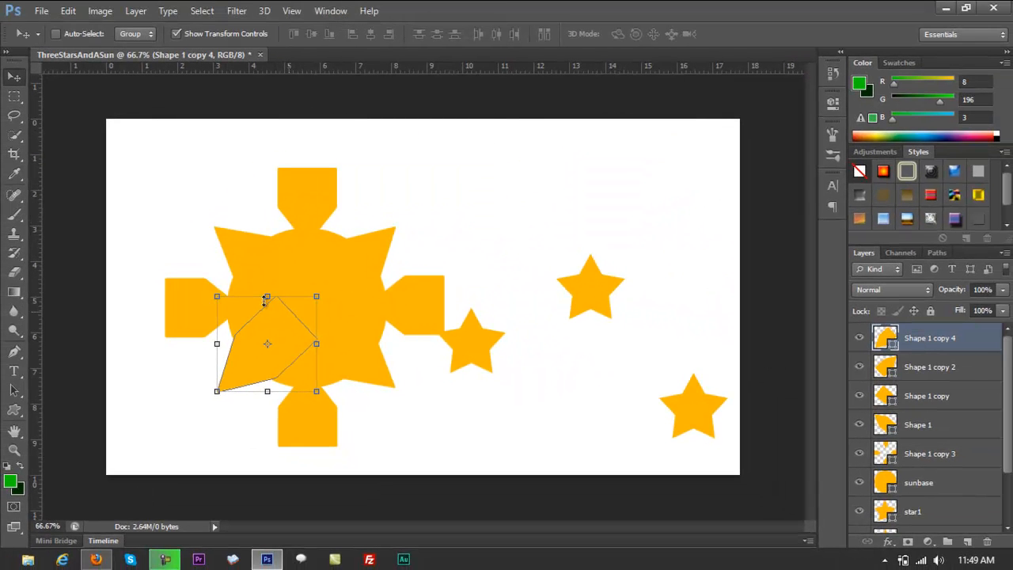
pyautogui.keyDown('shift'); pyautogui.click(931, 424); pyautogui.keyUp('shift')
pyautogui.hotkey('ctrl', 'e')
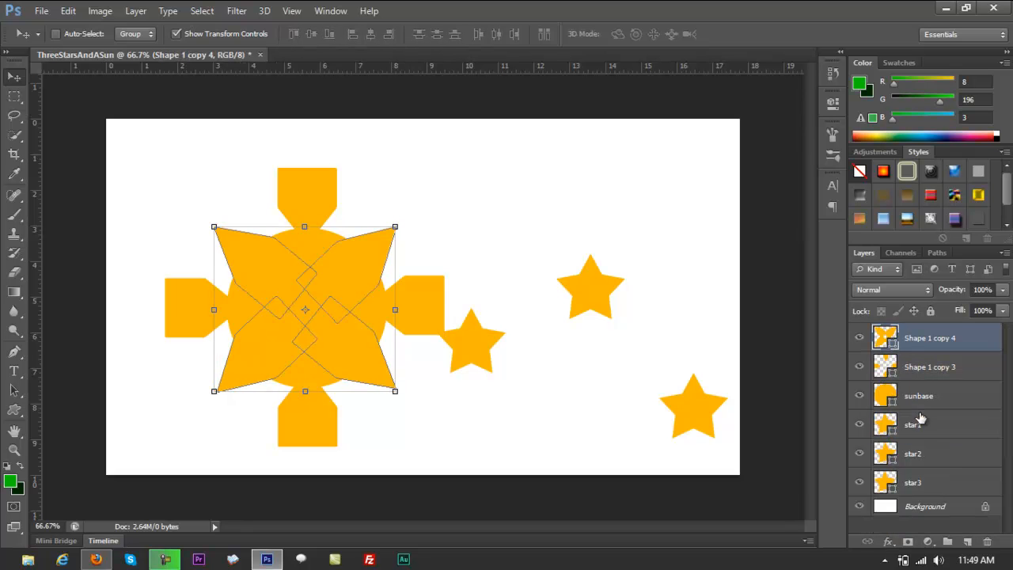
pyautogui.moveTo(346, 366); pyautogui.dragTo(560, 381)
pyautogui.hotkey('ctrl', 'z')
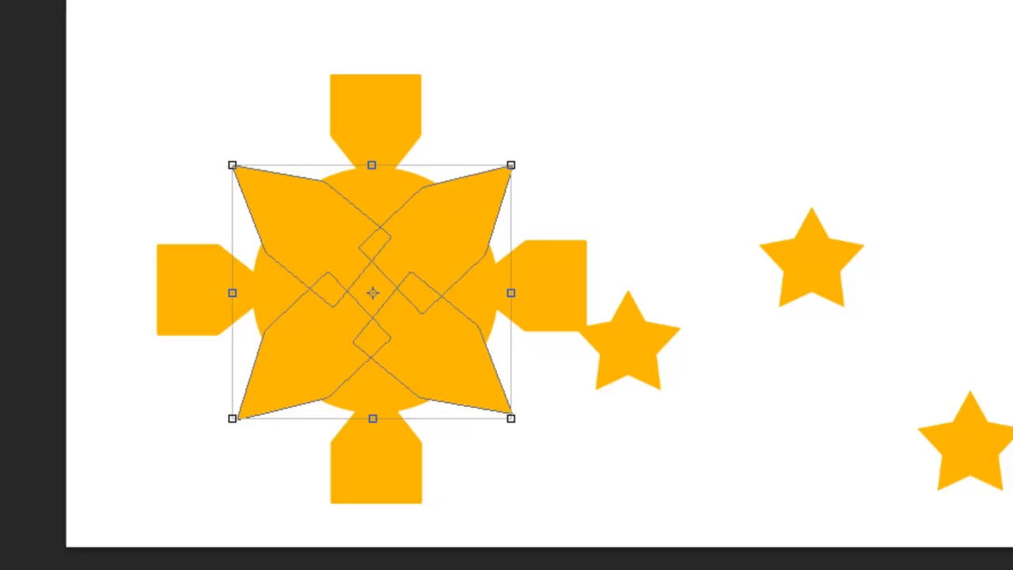
# Enlarge the sunbase circle slightly and recentre it among the straight and diagonal rays.
pyautogui.click(509, 421)
pyautogui.moveTo(509, 421); pyautogui.dragTo(526, 440)
pyautogui.moveTo(420, 304); pyautogui.dragTo(406, 302)
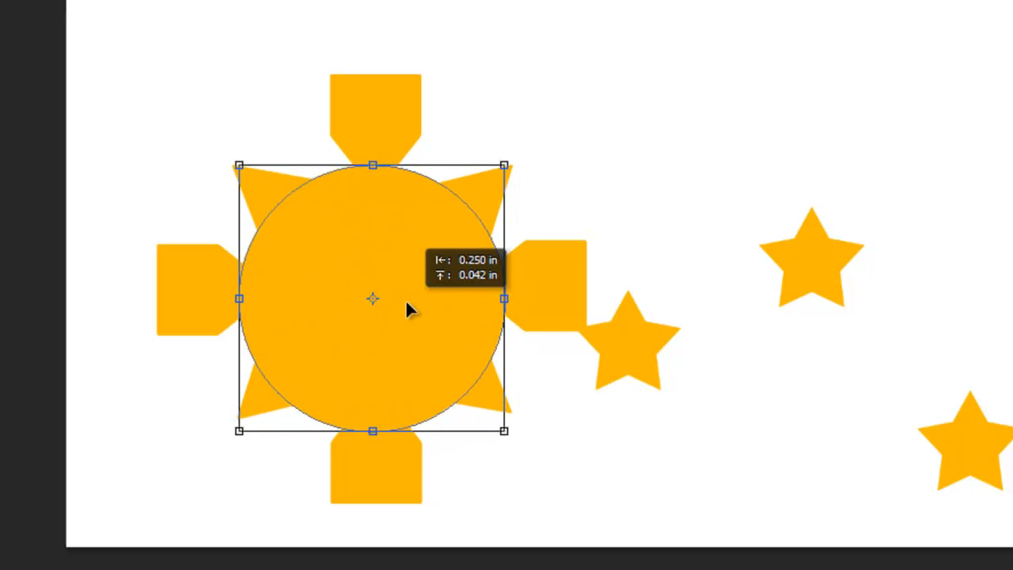
pyautogui.press('Up')
pyautogui.press('Up')
pyautogui.press('Up')
pyautogui.press('Up')
pyautogui.press('Left')
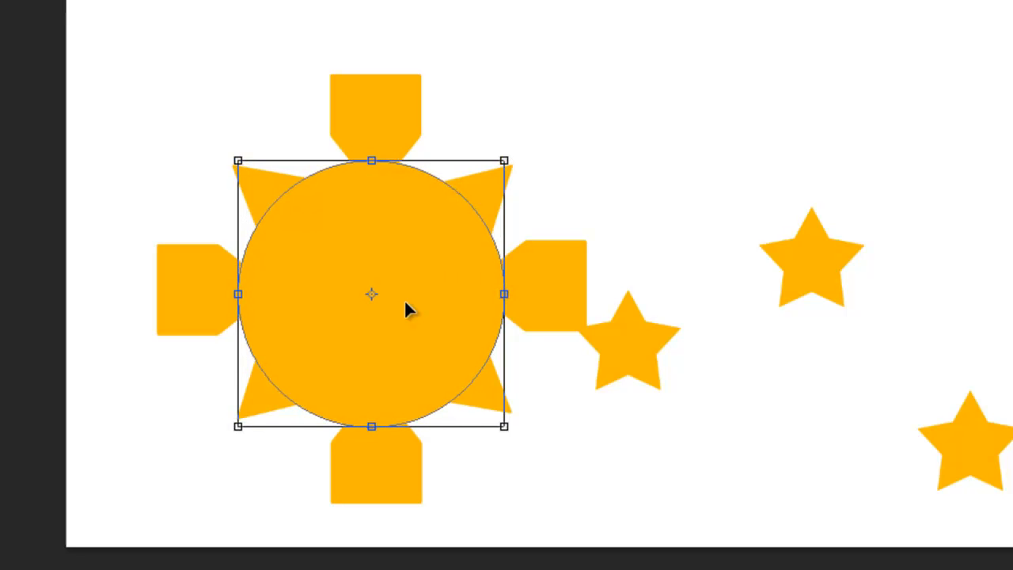
pyautogui.press('Return')
# Enlarge the merged diagonal rays and recentre them so their tips extend further beyond the circle.
pyautogui.click(971, 441)
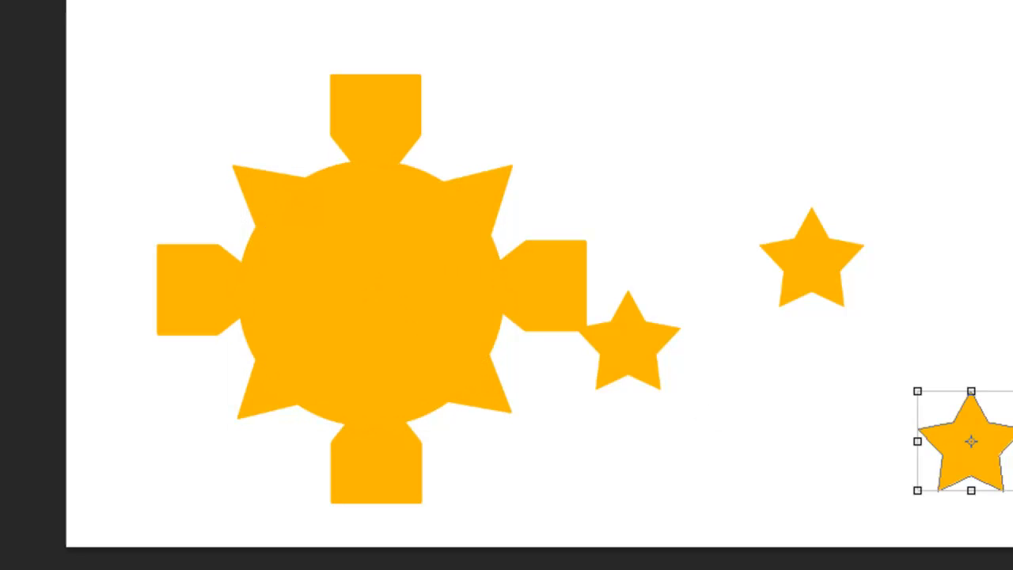
pyautogui.moveTo(513, 416); pyautogui.dragTo(545, 448)
pyautogui.moveTo(452, 386); pyautogui.dragTo(434, 375)
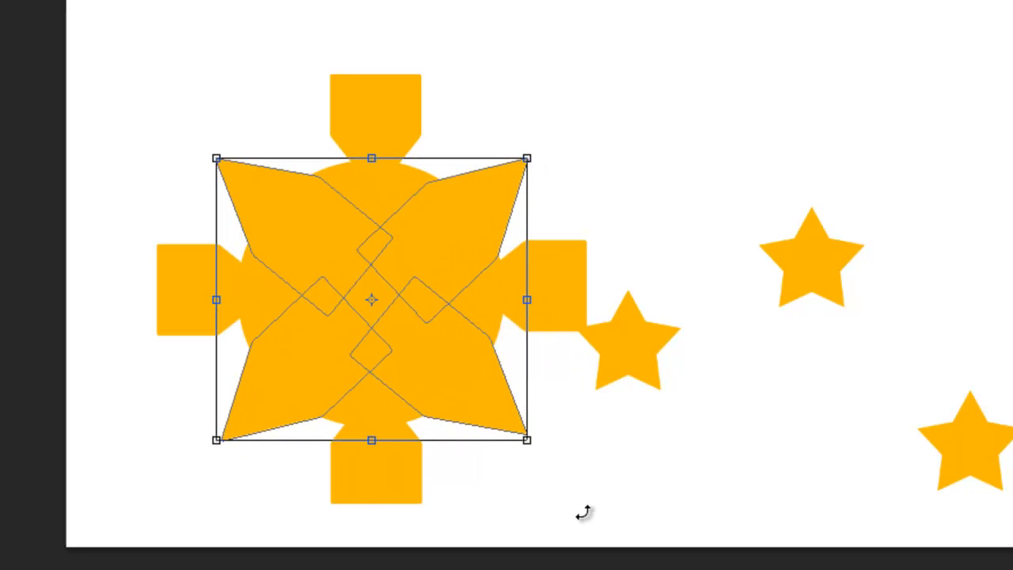
pyautogui.click(942, 509)
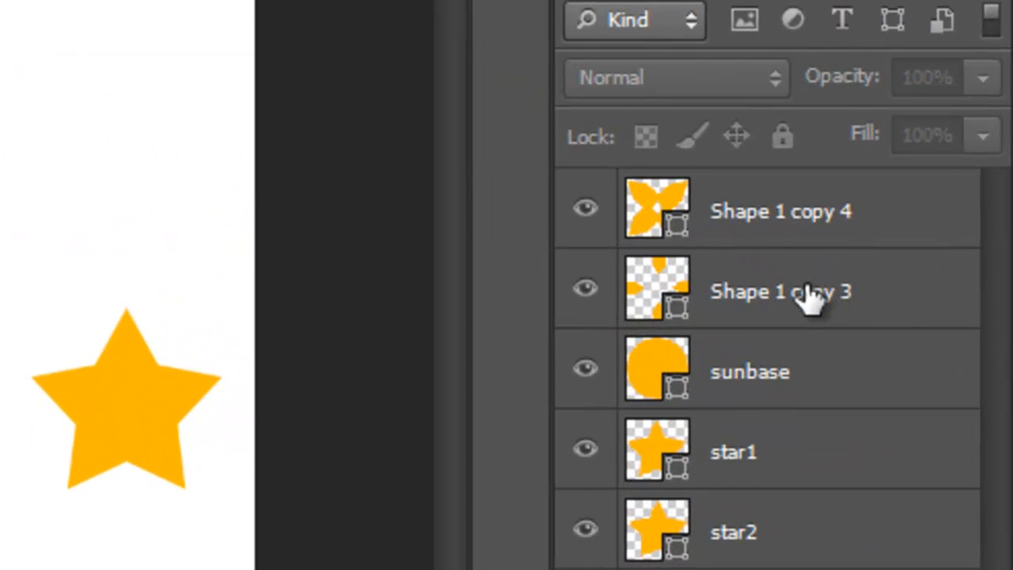
# Merge the sunbase, Shape 1 copy 3 and Shape 1 copy 4 layers into a single sun layer.
pyautogui.click(794, 399)
pyautogui.keyDown('shift'); pyautogui.click(779, 211); pyautogui.keyUp('shift')
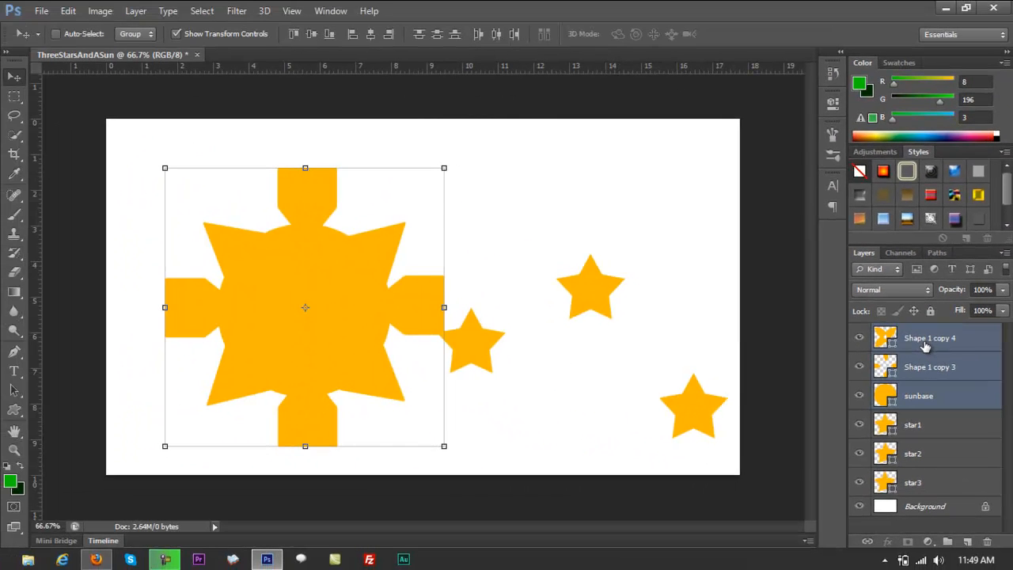
pyautogui.hotkey('ctrl', 'e')
# Scale the merged sun down slightly, rotate it about 22° counterclockwise and position it in the left half of the canvas.
pyautogui.moveTo(323, 293)
pyautogui.mouseDown()
pyautogui.moveTo(380, 296)
pyautogui.moveTo(332, 297)
pyautogui.mouseUp()
pyautogui.moveTo(156, 170)
pyautogui.mouseDown()
pyautogui.moveTo(210, 222)
pyautogui.moveTo(227, 265)
pyautogui.moveTo(169, 184)
pyautogui.mouseUp()
pyautogui.moveTo(444, 459); pyautogui.dragTo(485, 395)
pyautogui.moveTo(353, 343); pyautogui.dragTo(350, 334)
pyautogui.moveTo(470, 382); pyautogui.dragTo(454, 372)
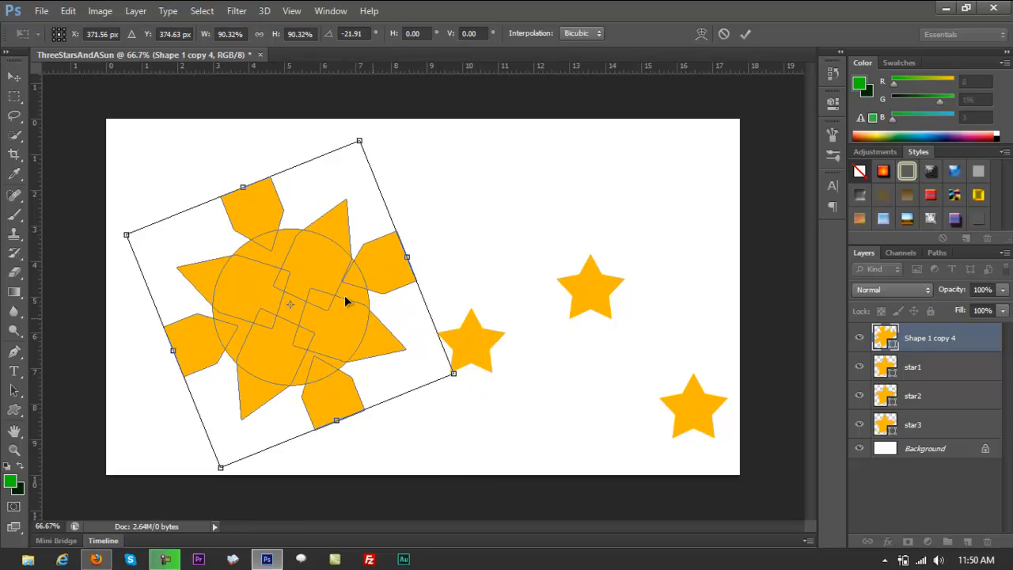
pyautogui.moveTo(128, 221); pyautogui.dragTo(114, 226)
pyautogui.moveTo(287, 283); pyautogui.dragTo(291, 278)
pyautogui.press('Return')
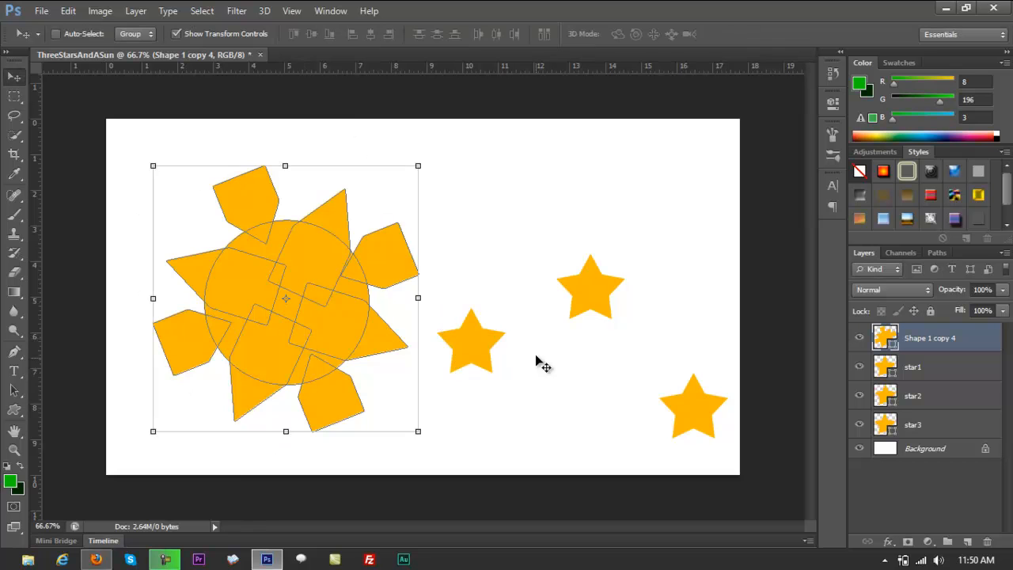
# Move star2 to the canvas's upper-left corner and enlarge it to about 112%.
pyautogui.moveTo(497, 350); pyautogui.dragTo(204, 206)
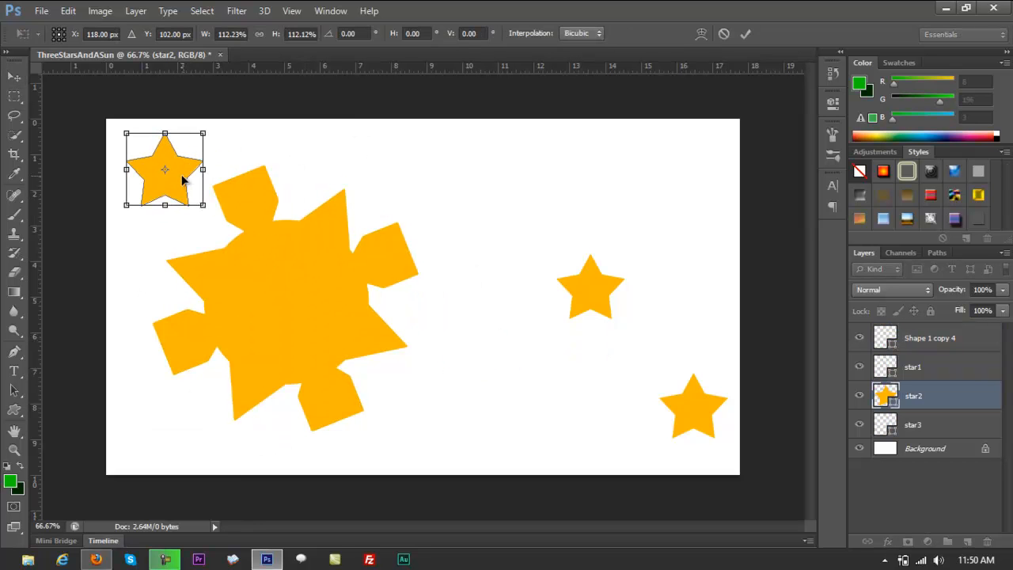
pyautogui.press('Return')
# Move star3 to the canvas's lower-left corner, enlarge it to about 109% and rotate it about 22° counterclockwise.
pyautogui.rightClick(615, 295)
pyautogui.click(626, 301)
pyautogui.moveTo(591, 288); pyautogui.dragTo(166, 431)
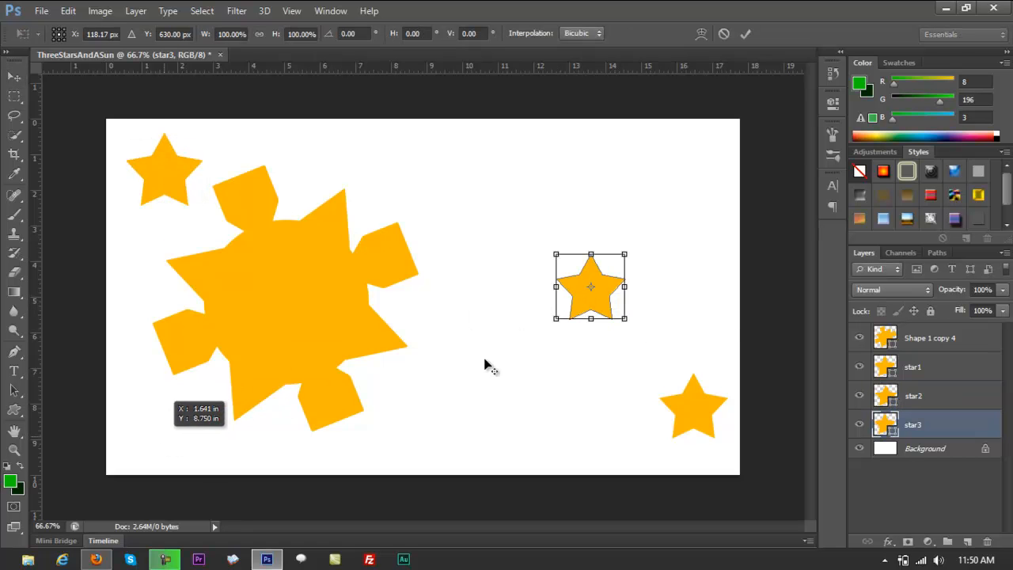
pyautogui.moveTo(600, 304); pyautogui.dragTo(208, 446)
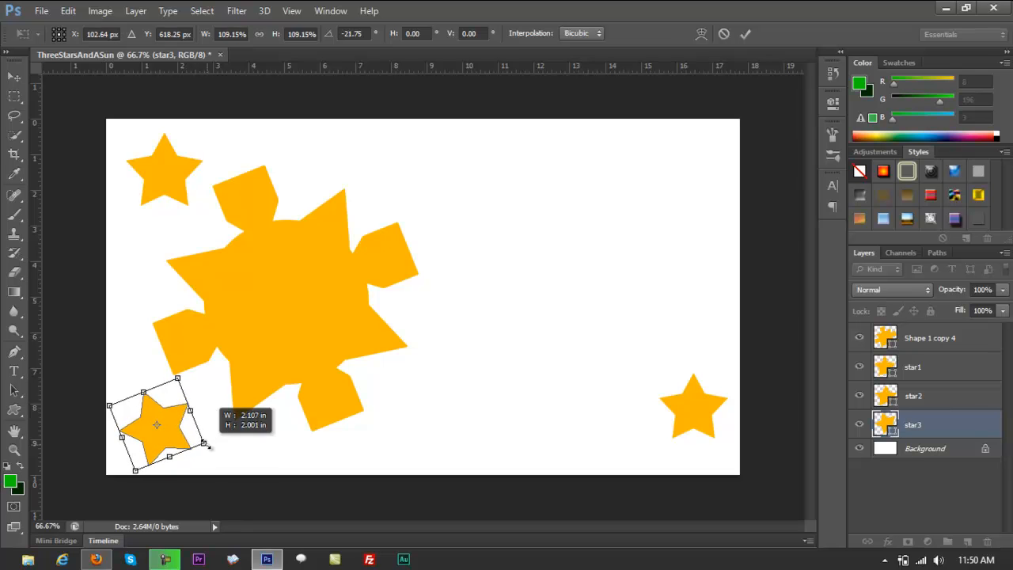
pyautogui.press('Return')
# Scale star2 in the upper-left corner to about 81% and rotate it about 15° counterclockwise.
pyautogui.rightClick(187, 196)
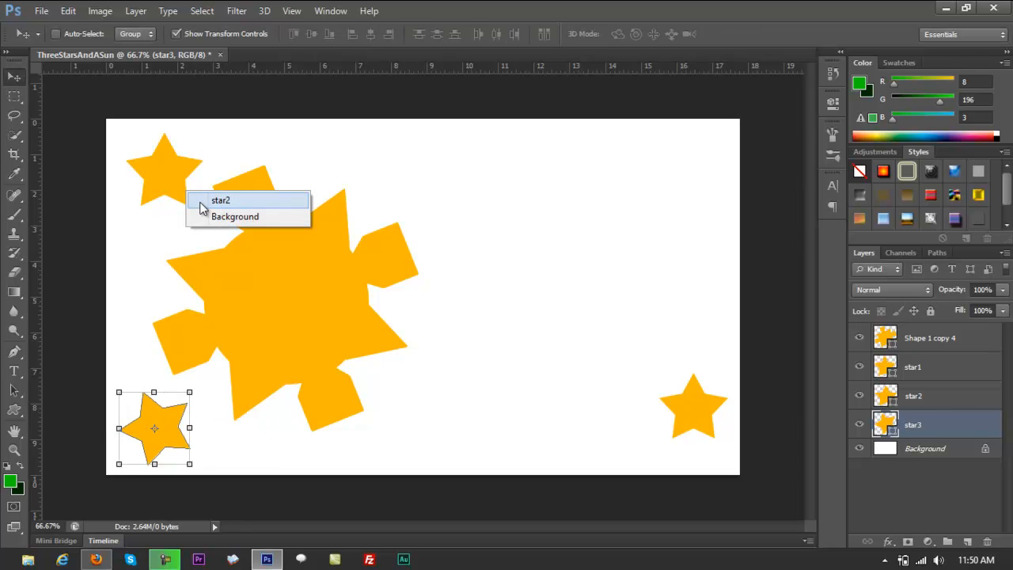
pyautogui.click(208, 199)
pyautogui.hotkey('ctrl', 't')
pyautogui.moveTo(227, 210); pyautogui.dragTo(235, 215)
pyautogui.moveTo(192, 190); pyautogui.dragTo(181, 185)
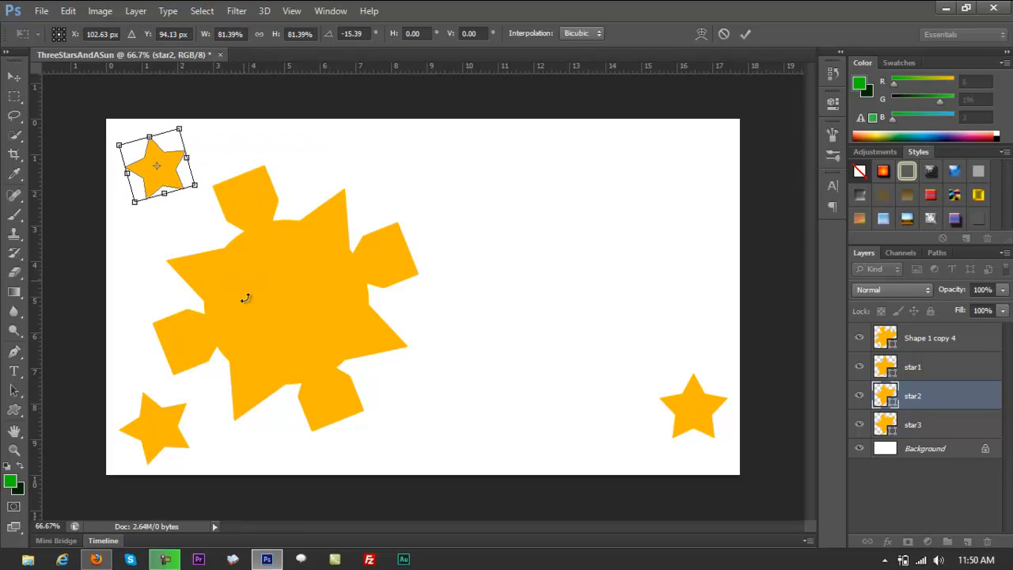
pyautogui.press('Return')
# Move star1 beside the sun's lower-right side, shrink it slightly and tilt it.
pyautogui.rightClick(687, 409)
pyautogui.click(703, 415)
pyautogui.hotkey('ctrl', 't')
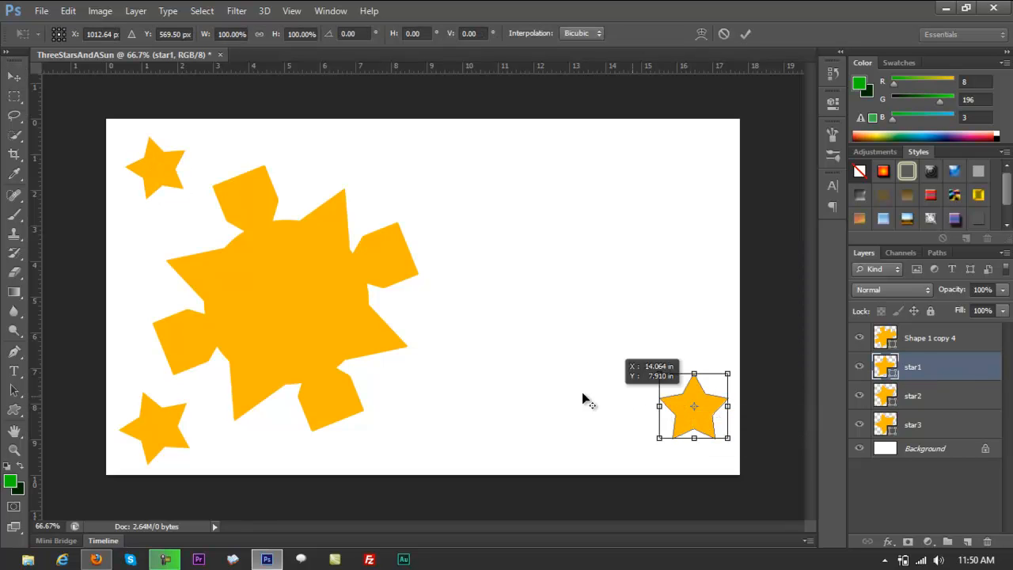
pyautogui.moveTo(692, 400); pyautogui.dragTo(431, 384)
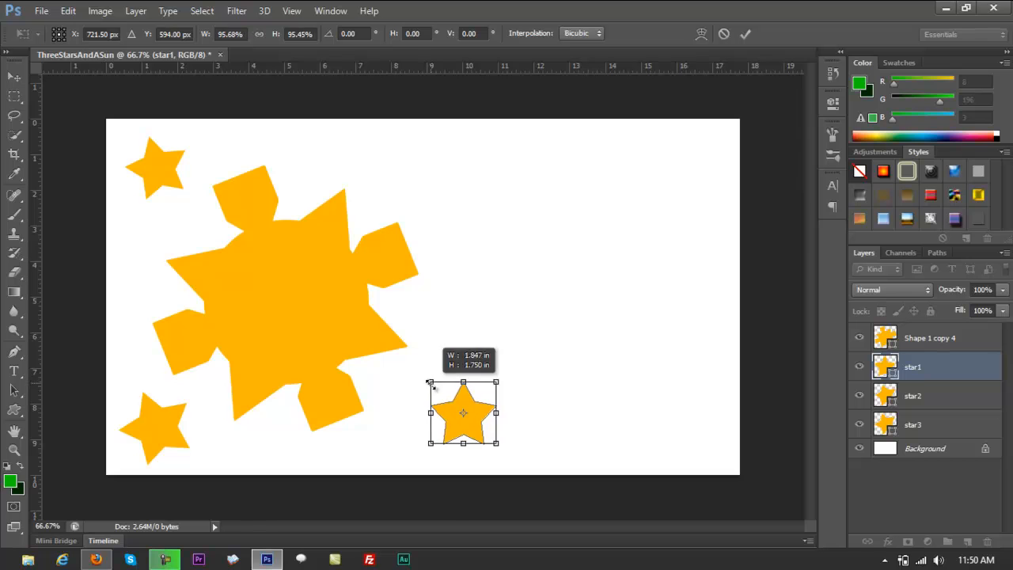
pyautogui.moveTo(464, 419); pyautogui.dragTo(445, 420)
pyautogui.moveTo(489, 453); pyautogui.dragTo(455, 433)
pyautogui.press('Return')
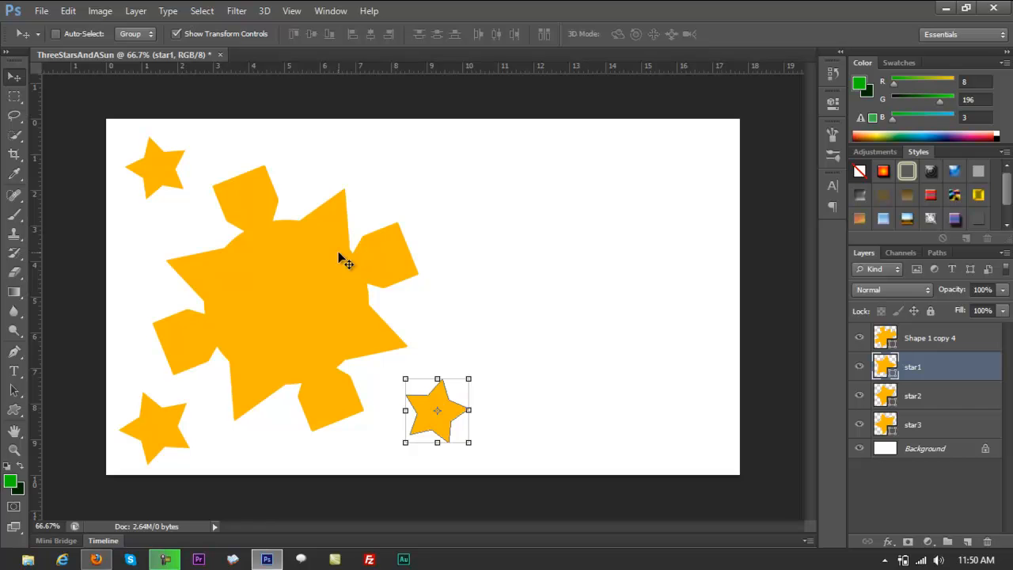
# Pick the wavy Flag shape for the Custom Shape tool.
pyautogui.click(16, 410)
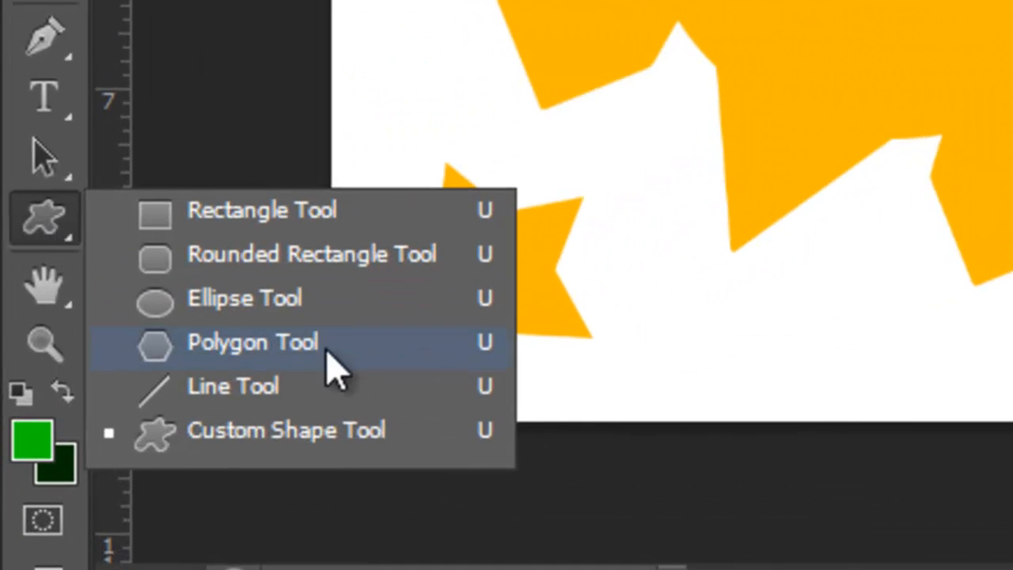
pyautogui.click(344, 455)
pyautogui.click(577, 35)
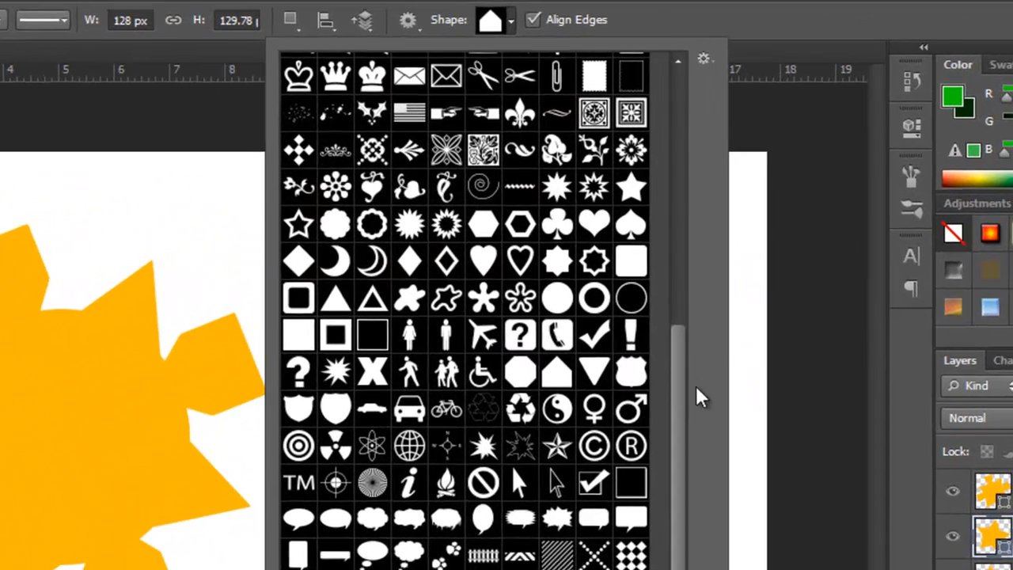
pyautogui.moveTo(682, 396); pyautogui.dragTo(676, 123)
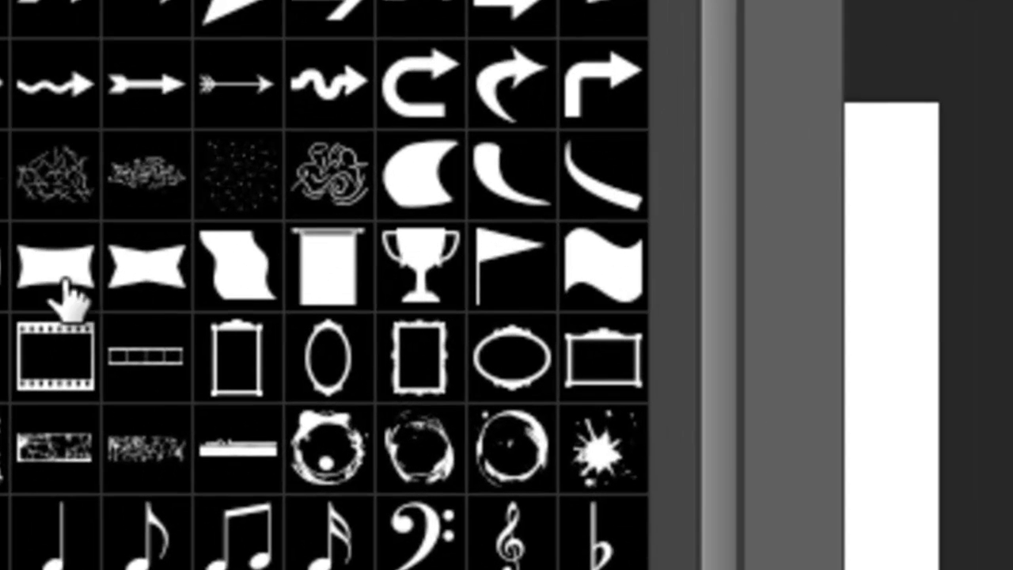
pyautogui.click(623, 287)
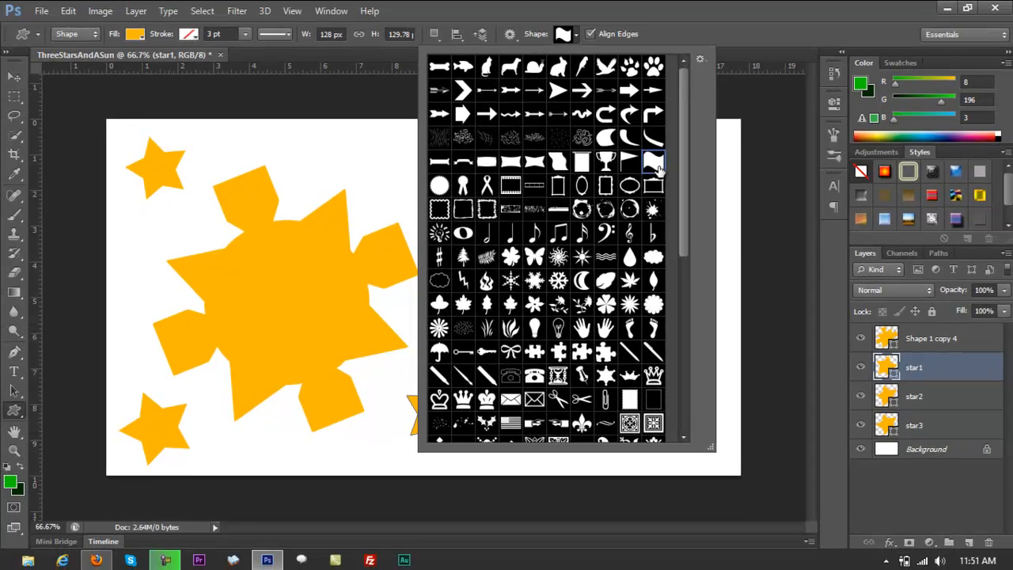
pyautogui.doubleClick(654, 182)
# Draw a wavy flag over the sun's right side on the star1 layer and hide that layer.
pyautogui.moveTo(326, 193); pyautogui.dragTo(576, 339)
pyautogui.press('v')
pyautogui.moveTo(580, 461); pyautogui.dragTo(613, 427)
pyautogui.hotkey('ctrl', 'z')
pyautogui.hotkey('ctrl', 'z')
pyautogui.hotkey('ctrl', 'z')
pyautogui.hotkey('ctrl', 'z')
pyautogui.hotkey('ctrl', 'z')
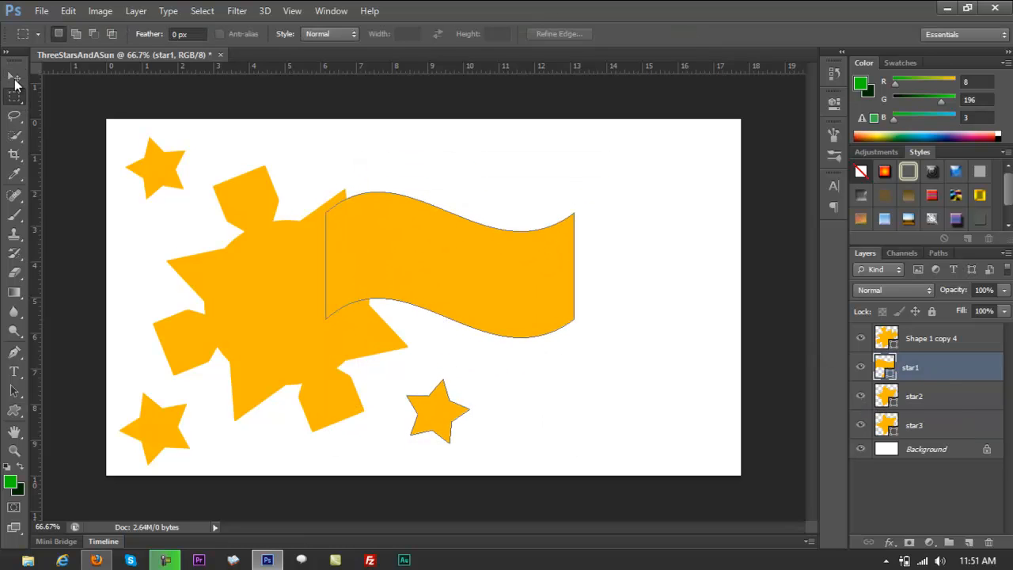
pyautogui.hotkey('ctrl', 'z')
pyautogui.hotkey('ctrl', 'z')
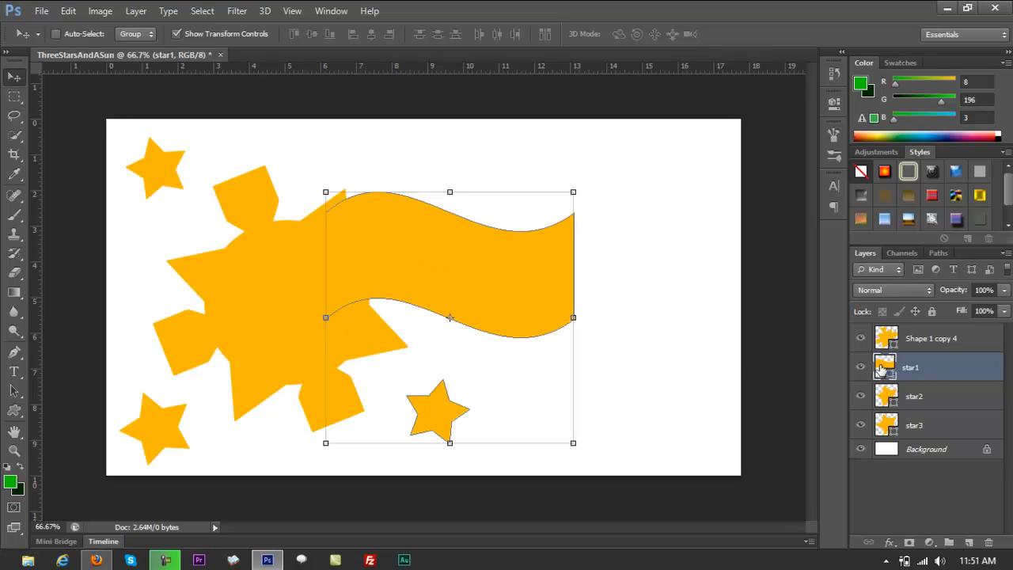
pyautogui.click(861, 367)
# Try placing a copy of star3 beside the sun's lower-right side and undo its move.
pyautogui.rightClick(175, 428)
pyautogui.click(202, 430)
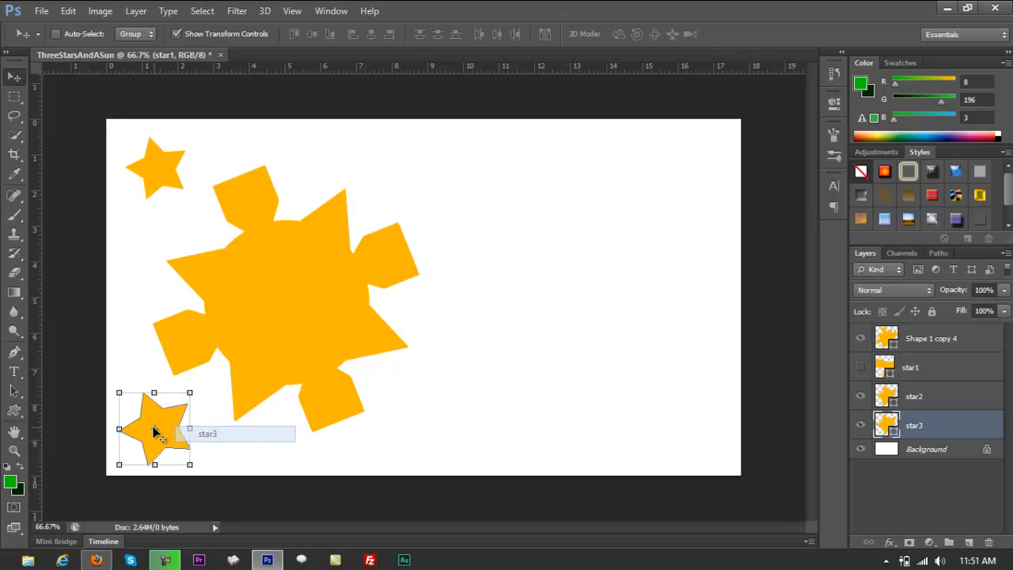
pyautogui.moveTo(159, 431); pyautogui.dragTo(455, 434)
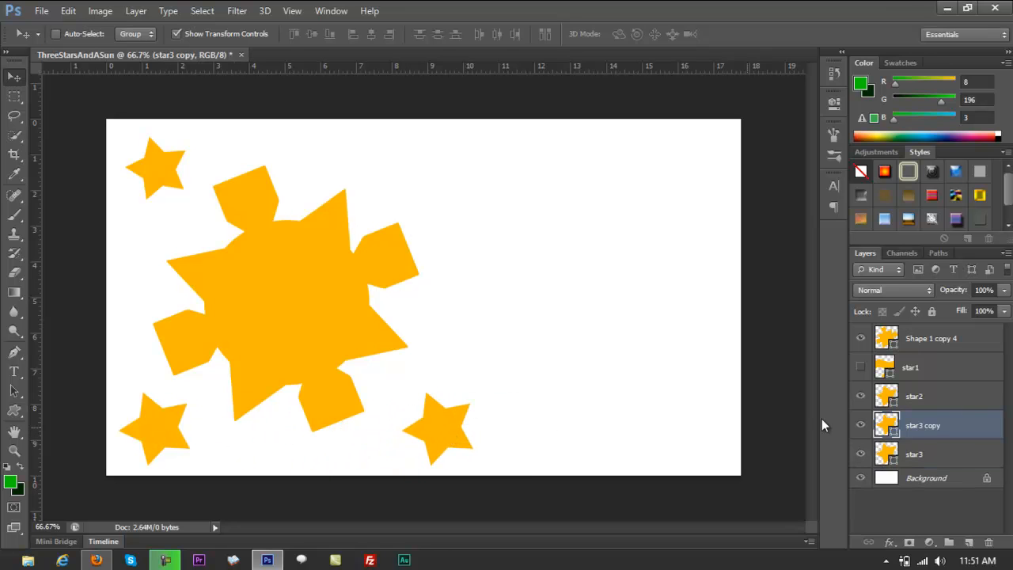
pyautogui.click(945, 410)
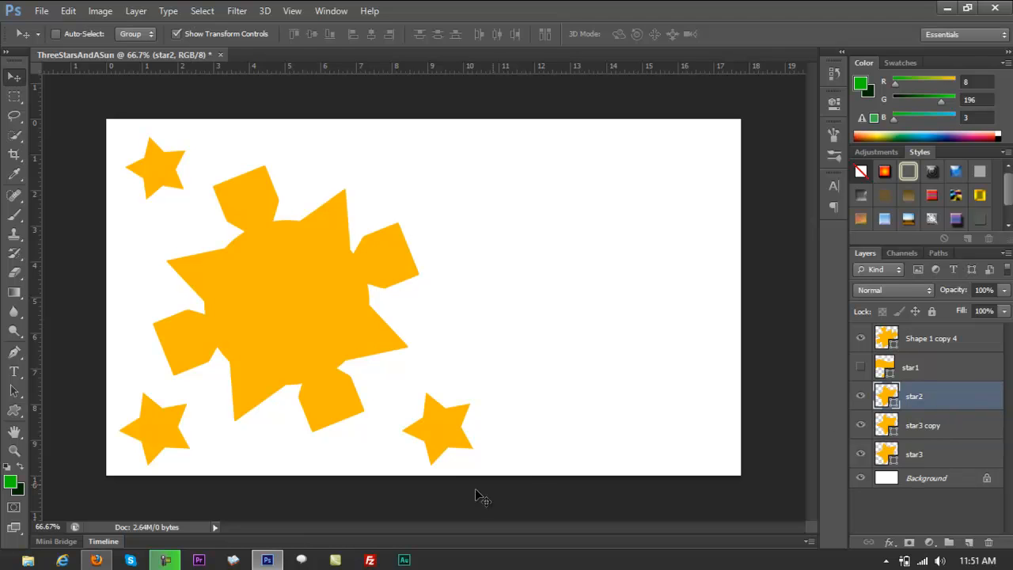
pyautogui.rightClick(436, 435)
pyautogui.click(455, 438)
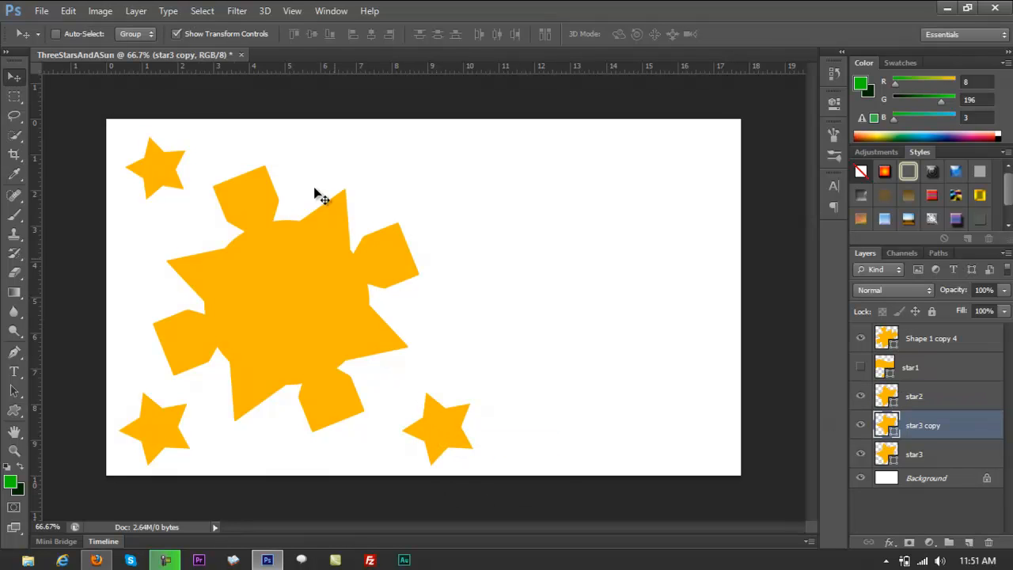
pyautogui.hotkey('ctrl', 'z')
pyautogui.hotkey('ctrl', 'z')
pyautogui.hotkey('ctrl', 'z')
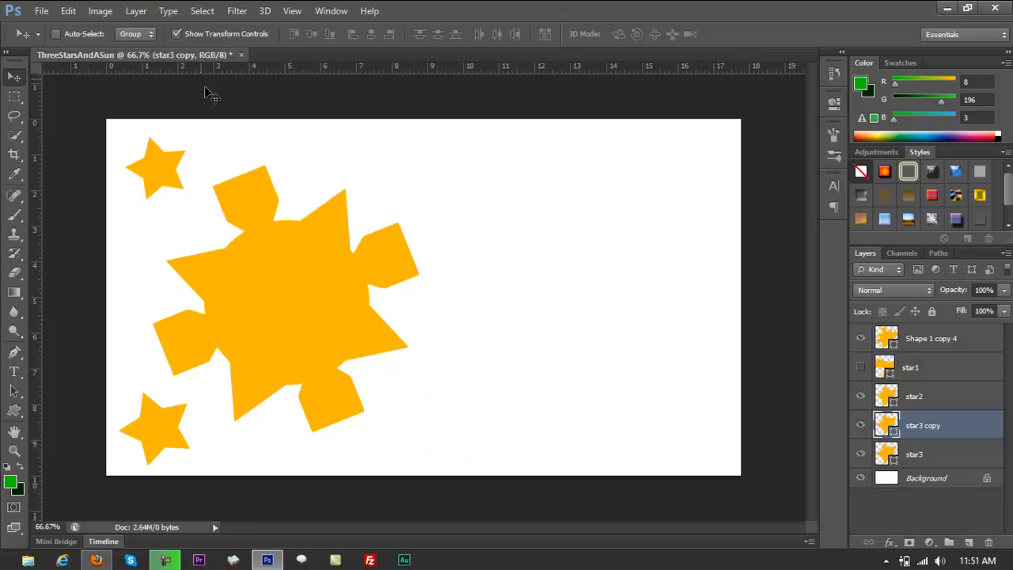
# Duplicate star2 and place the copy beside the sun's lower-right side.
pyautogui.click(920, 396)
pyautogui.rightClick(150, 421)
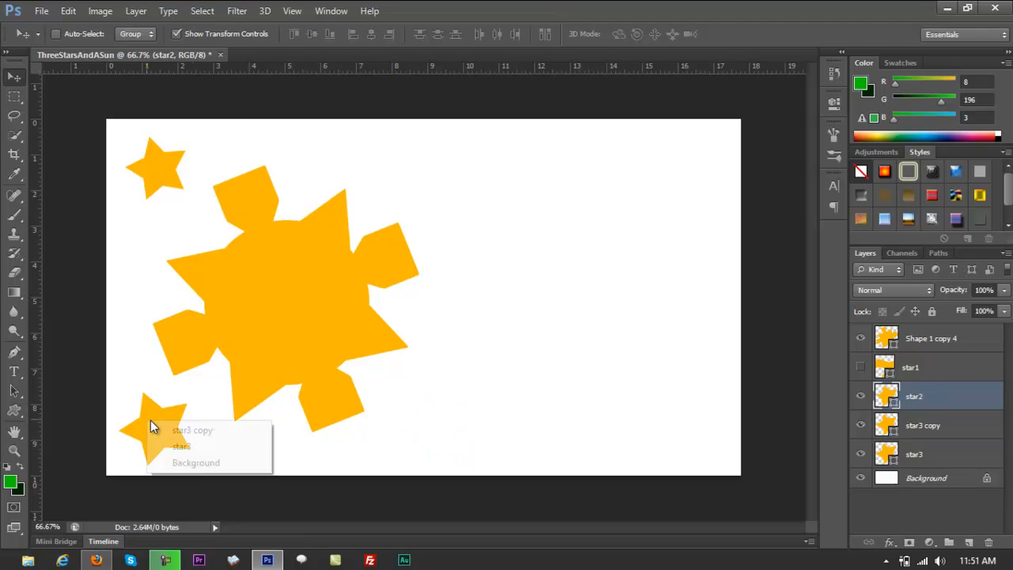
pyautogui.click(179, 441)
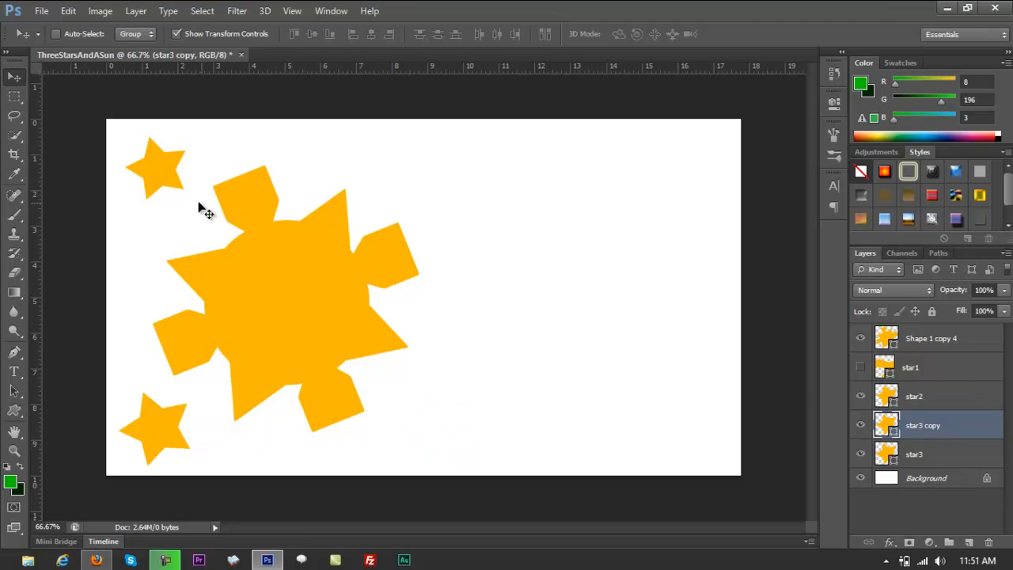
pyautogui.rightClick(158, 167)
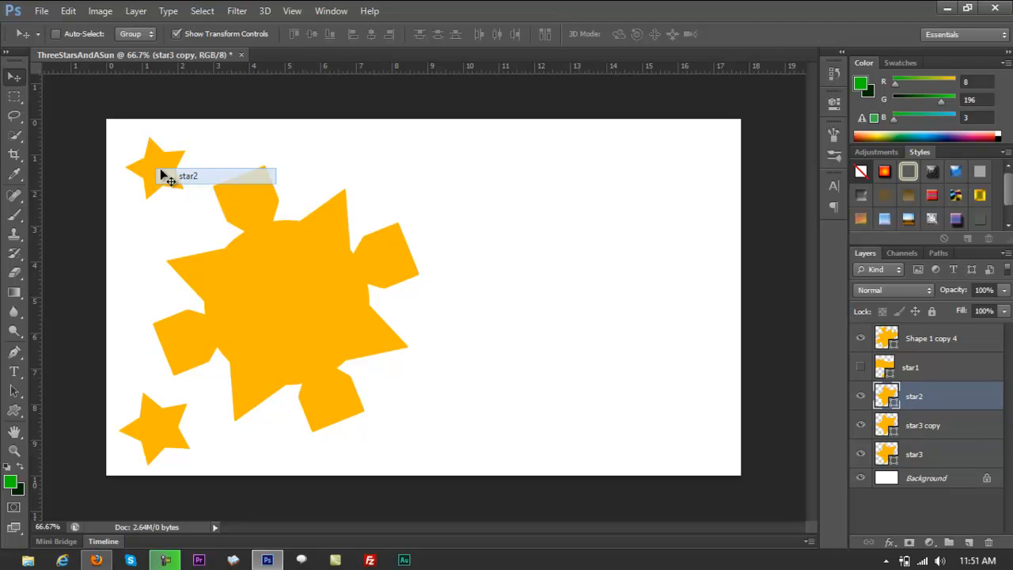
pyautogui.click(161, 172)
pyautogui.rightClick(166, 181)
pyautogui.click(172, 187)
pyautogui.moveTo(168, 182); pyautogui.dragTo(447, 432)
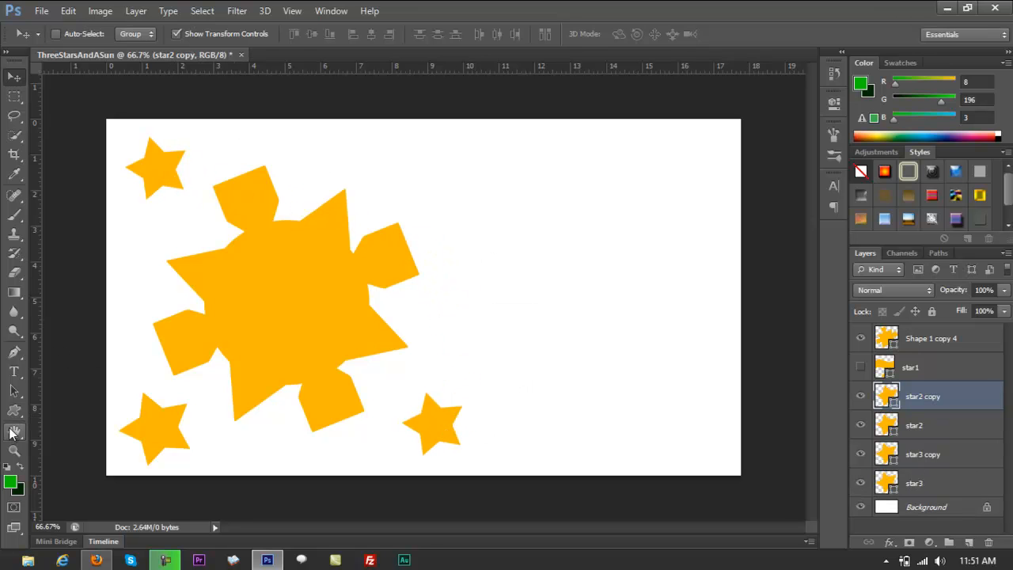
# Draw a green wavy flag on a new layer over the sun's right side and tilt it counterclockwise.
pyautogui.click(968, 542)
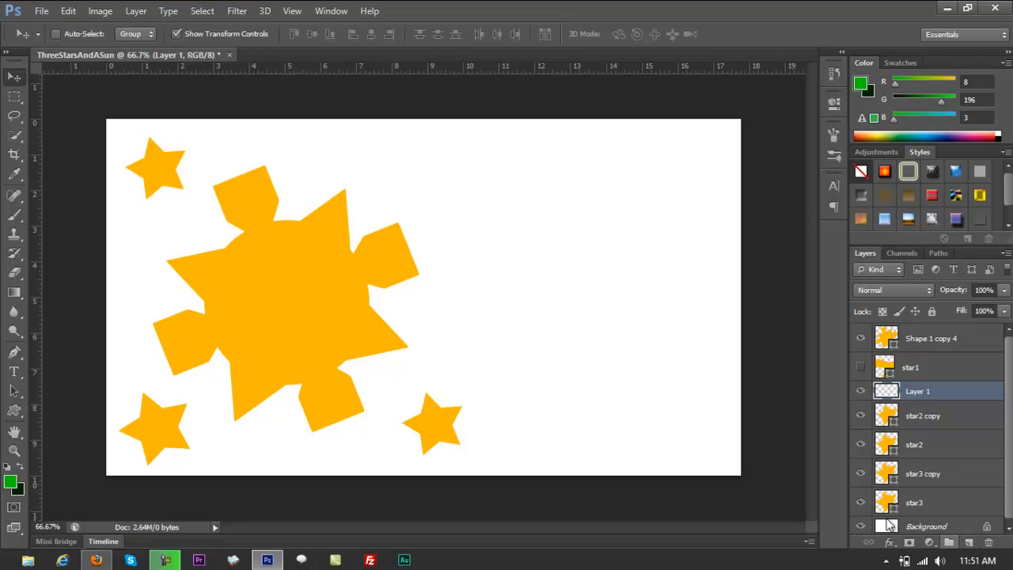
pyautogui.click(15, 411)
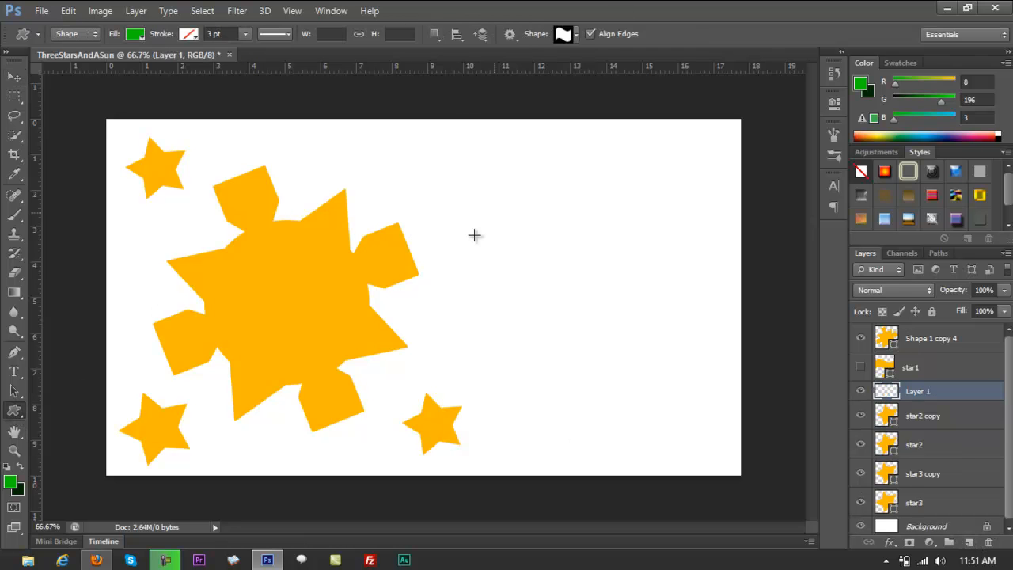
pyautogui.moveTo(368, 185); pyautogui.dragTo(645, 321)
pyautogui.hotkey('ctrl', 't')
pyautogui.moveTo(587, 266); pyautogui.dragTo(521, 268)
pyautogui.press('Return')
# Place the green flag's layer directly beneath the sun layer and shift the flag to the sun's upper right.
pyautogui.moveTo(932, 394); pyautogui.dragTo(921, 333)
pyautogui.moveTo(490, 267)
pyautogui.mouseDown()
pyautogui.moveTo(500, 265)
pyautogui.moveTo(479, 267)
pyautogui.mouseUp()
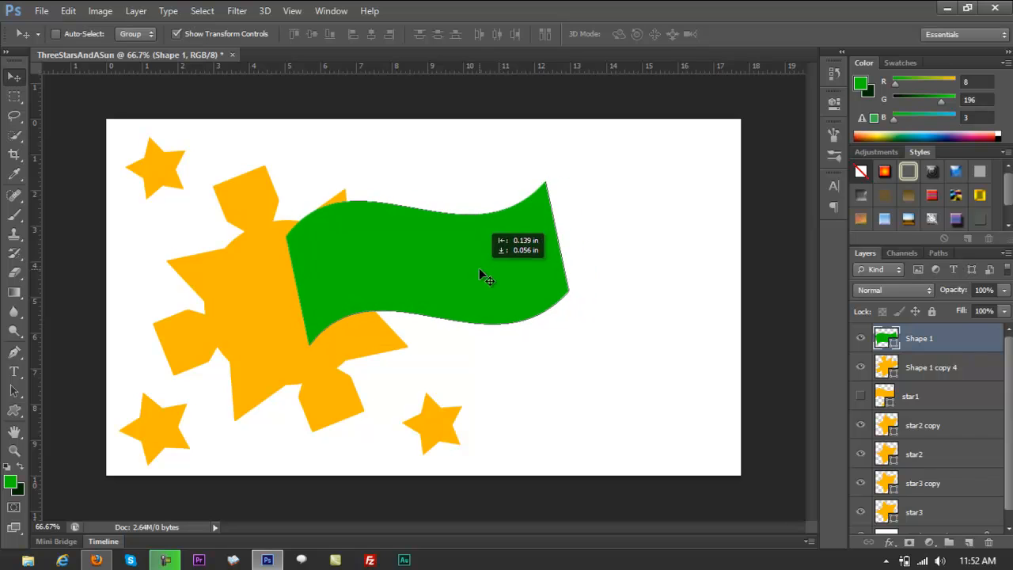
pyautogui.moveTo(937, 340); pyautogui.dragTo(936, 382)
pyautogui.moveTo(463, 277); pyautogui.dragTo(498, 262)
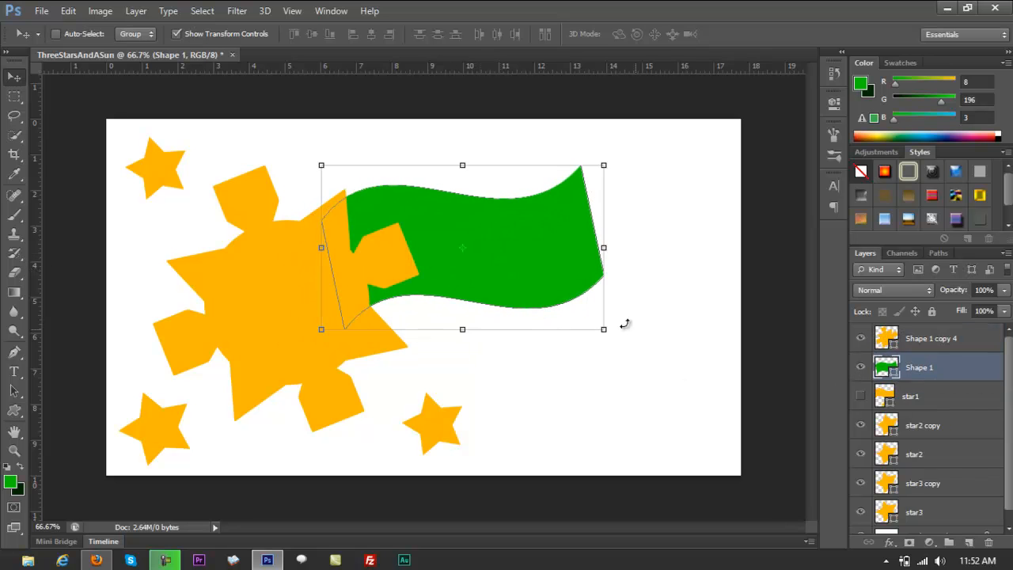
# Enlarge the green flag to about 131% width and 109% height, rotated about 5.4° counterclockwise, behind the sun's upper right.
pyautogui.moveTo(604, 330); pyautogui.dragTo(627, 346)
pyautogui.moveTo(572, 293); pyautogui.dragTo(573, 264)
pyautogui.moveTo(628, 137); pyautogui.dragTo(657, 137)
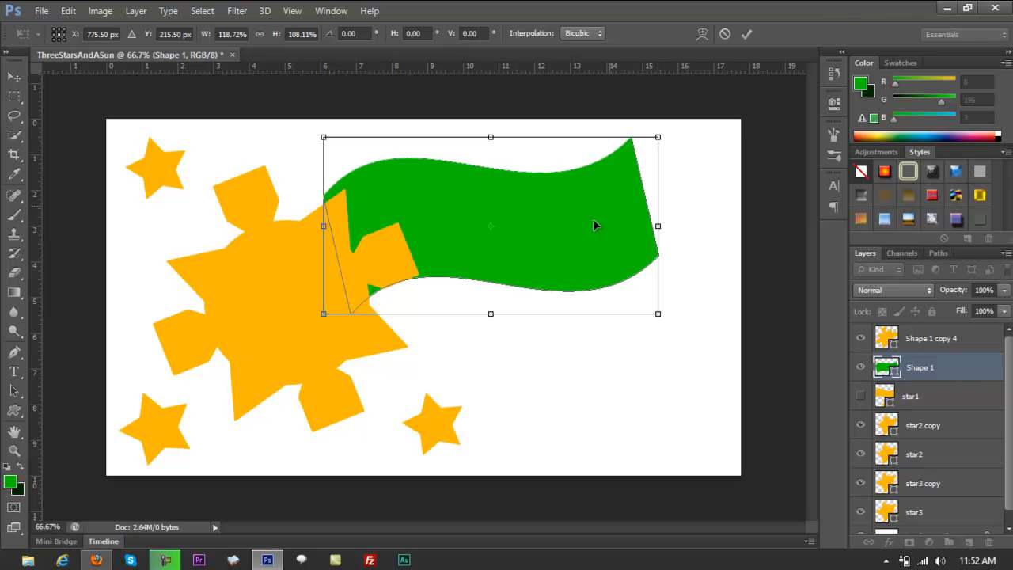
pyautogui.moveTo(533, 228); pyautogui.dragTo(482, 246)
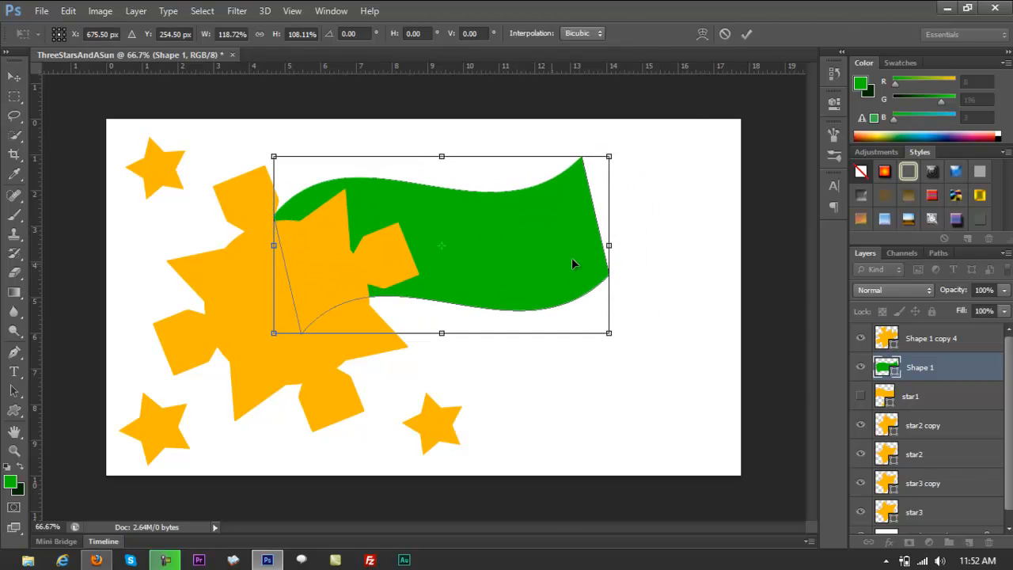
pyautogui.moveTo(618, 349); pyautogui.dragTo(634, 333)
pyautogui.moveTo(541, 277); pyautogui.dragTo(529, 254)
pyautogui.moveTo(611, 211); pyautogui.dragTo(639, 210)
pyautogui.moveTo(634, 296); pyautogui.dragTo(647, 305)
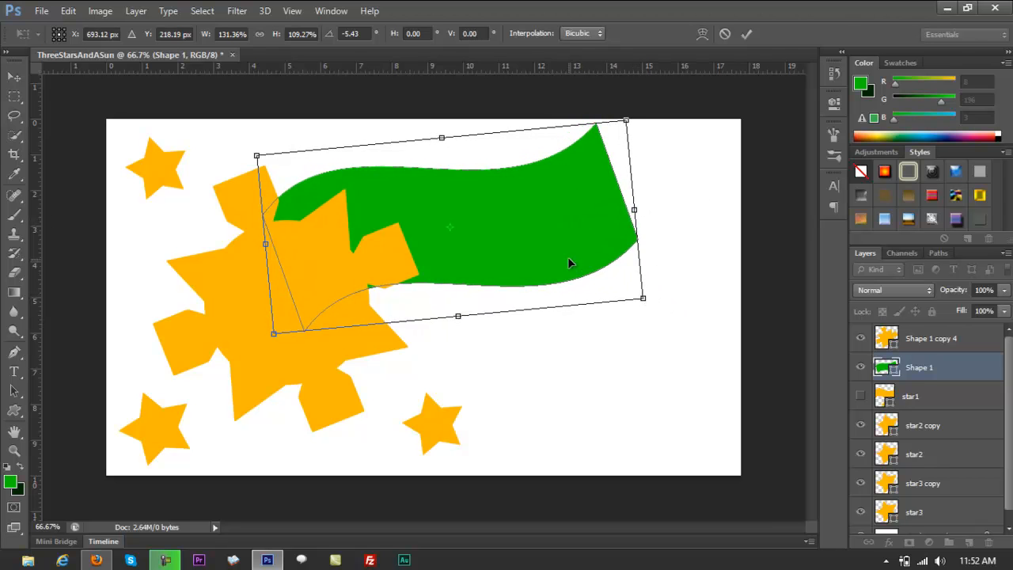
pyautogui.press('Return')
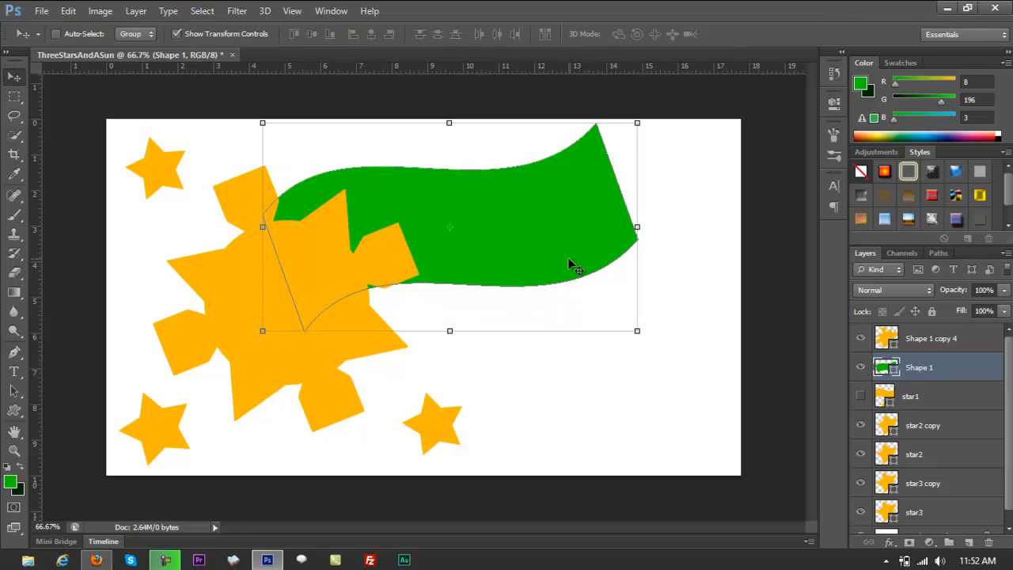
# Recolour the green flag to blue #0548c3.
pyautogui.doubleClick(886, 367)
pyautogui.moveTo(727, 232); pyautogui.dragTo(722, 251)
pyautogui.click(696, 289)
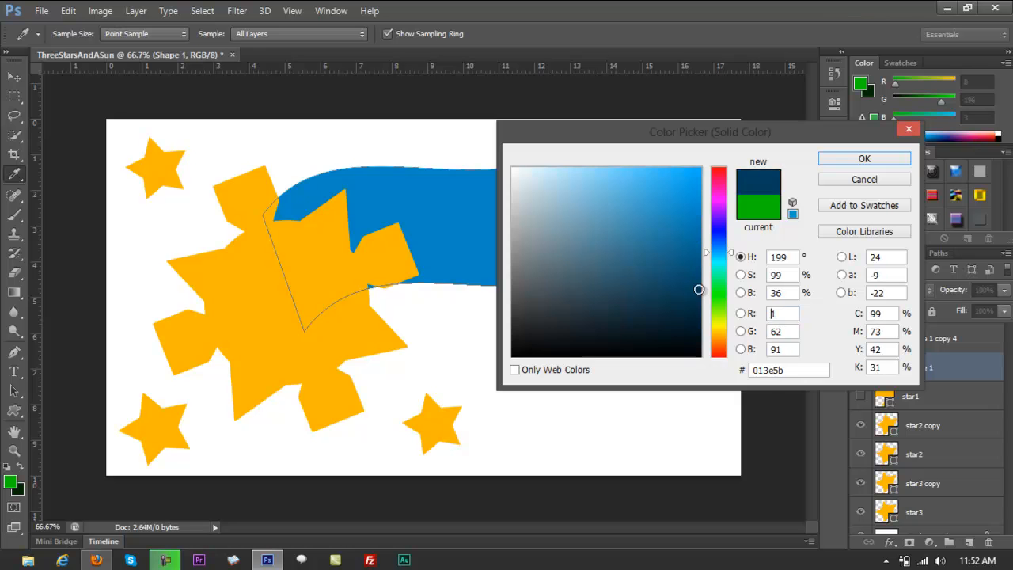
pyautogui.moveTo(733, 252); pyautogui.dragTo(730, 242)
pyautogui.moveTo(695, 207)
pyautogui.mouseDown()
pyautogui.moveTo(668, 201)
pyautogui.moveTo(668, 212)
pyautogui.mouseUp()
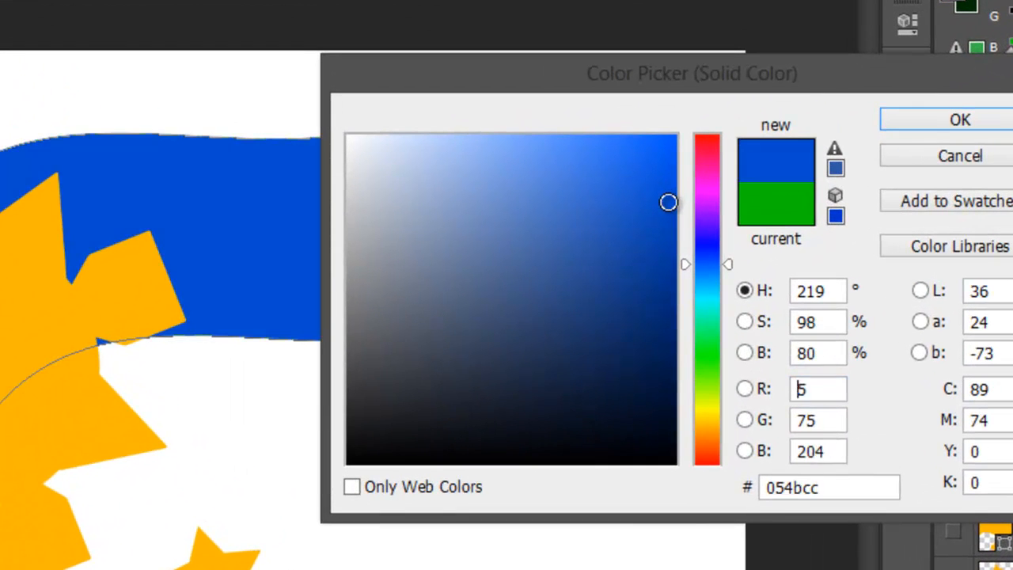
pyautogui.click(918, 122)
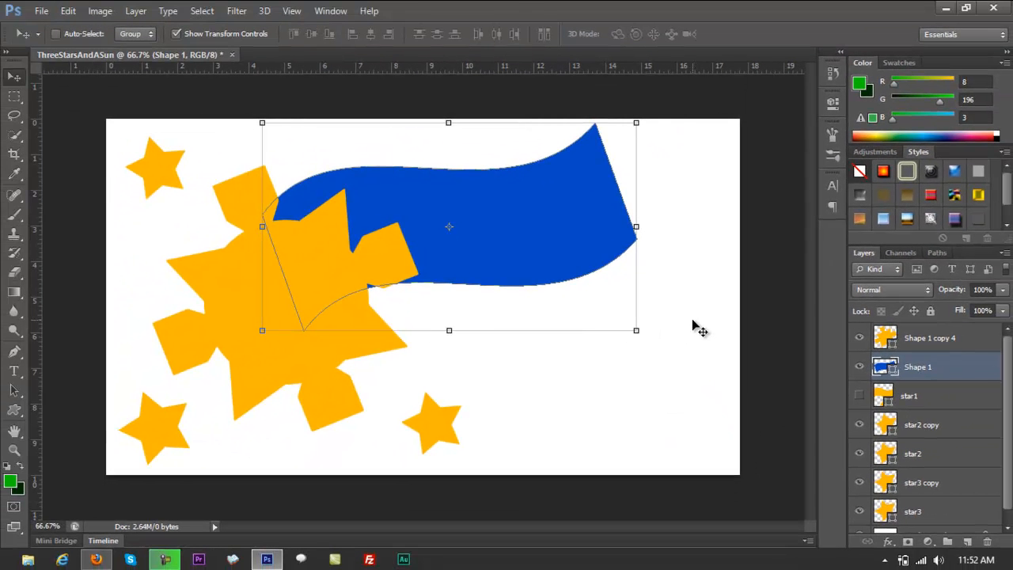
# Duplicate the blue flag below and to its right, and recolour the copy red #f20303.
pyautogui.moveTo(560, 256); pyautogui.dragTo(591, 366)
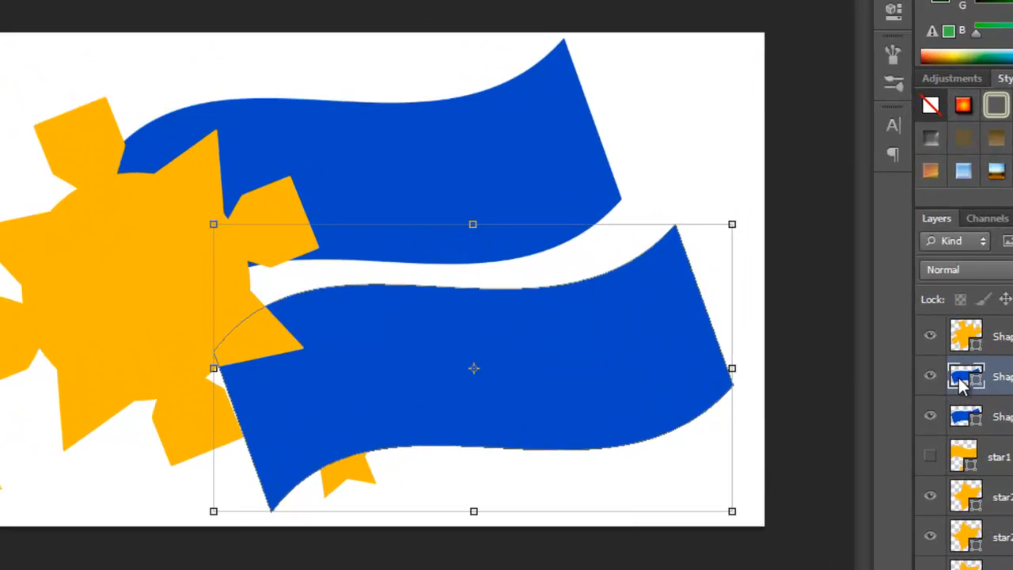
pyautogui.doubleClick(877, 377)
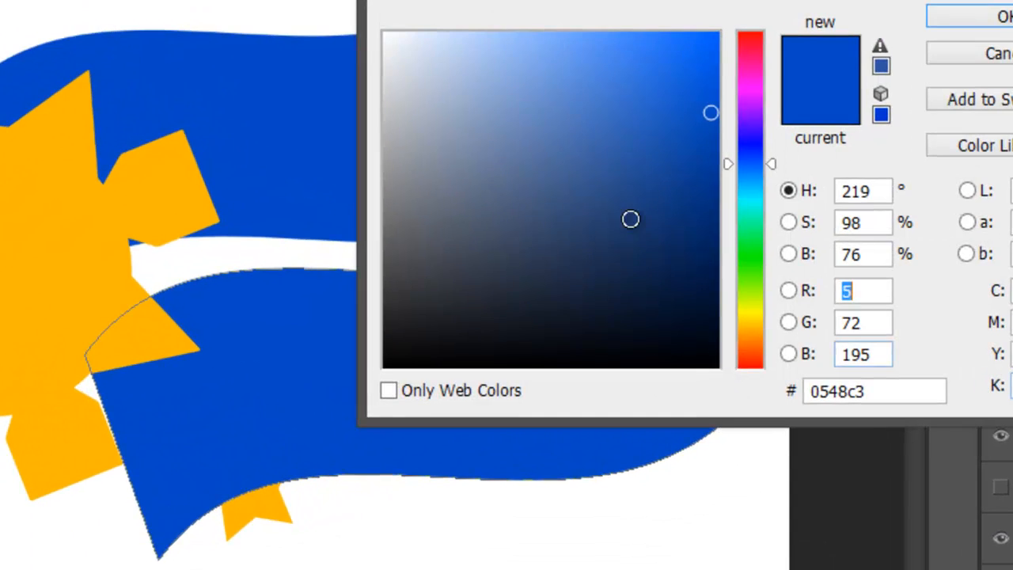
pyautogui.moveTo(759, 49); pyautogui.dragTo(759, 32)
pyautogui.moveTo(695, 51); pyautogui.dragTo(734, 85)
pyautogui.moveTo(728, 34)
pyautogui.mouseDown()
pyautogui.moveTo(729, 46)
pyautogui.moveTo(721, 22)
pyautogui.mouseUp()
pyautogui.click(711, 39)
pyautogui.click(725, 53)
pyautogui.click(712, 50)
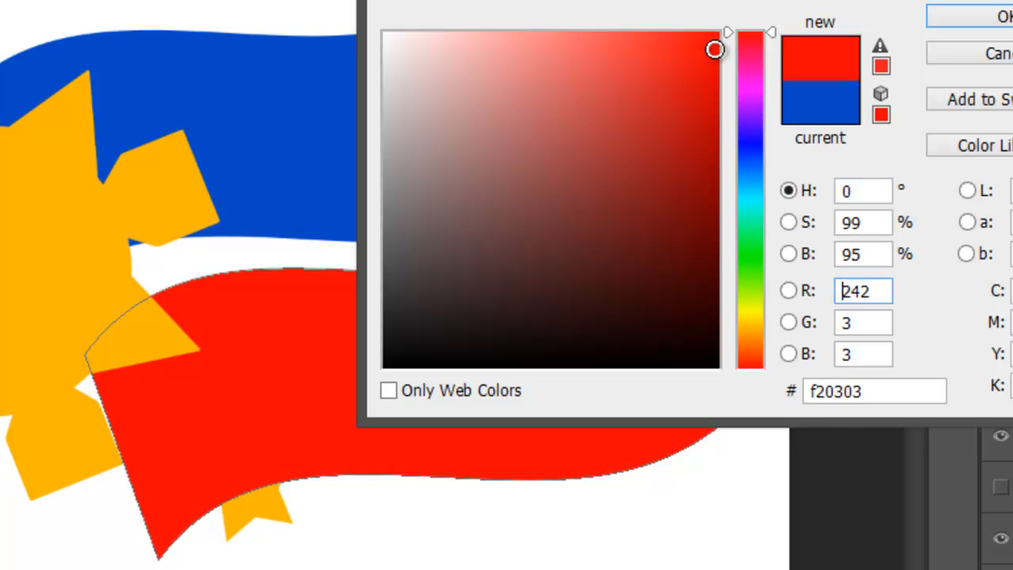
pyautogui.click(936, 22)
# Move the red flag up and left so it overlaps the blue flag's lower edge.
pyautogui.moveTo(471, 342); pyautogui.dragTo(402, 266)
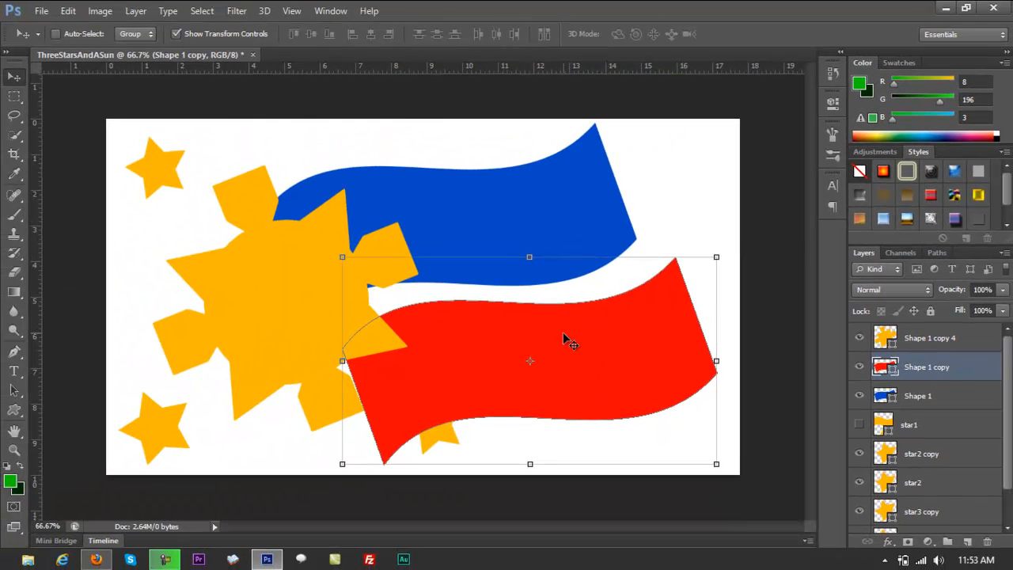
pyautogui.moveTo(526, 302); pyautogui.dragTo(520, 295)
pyautogui.moveTo(665, 286); pyautogui.dragTo(564, 299)
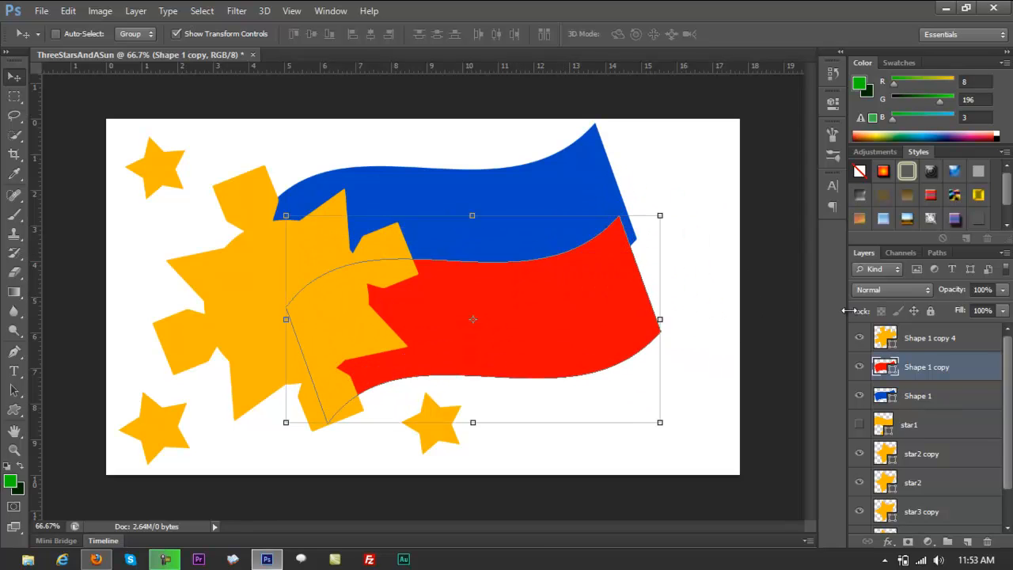
# Place the blue flag's layer above the red one and shift the red flag slightly to the right.
pyautogui.click(928, 401)
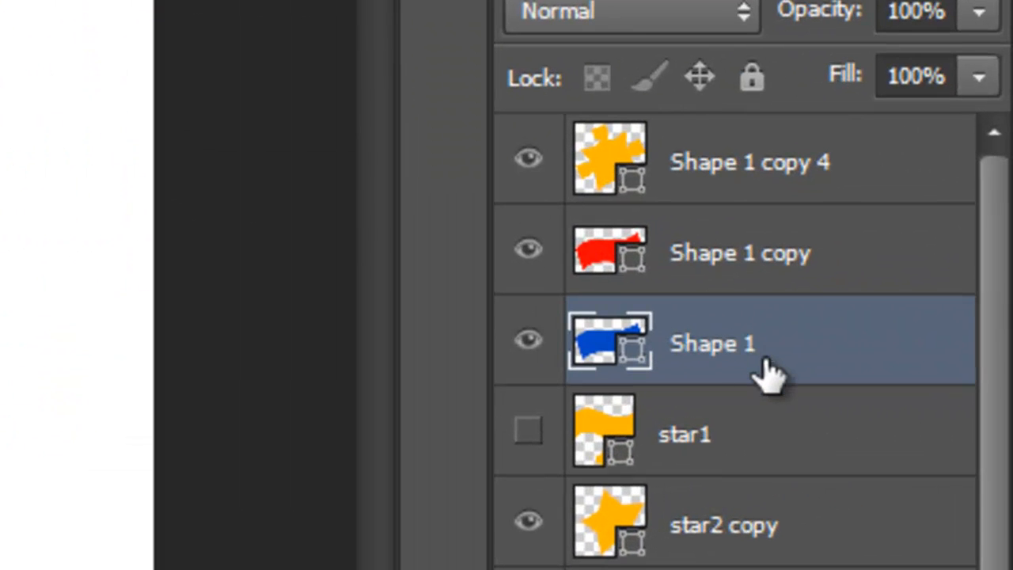
pyautogui.moveTo(756, 363); pyautogui.dragTo(720, 247)
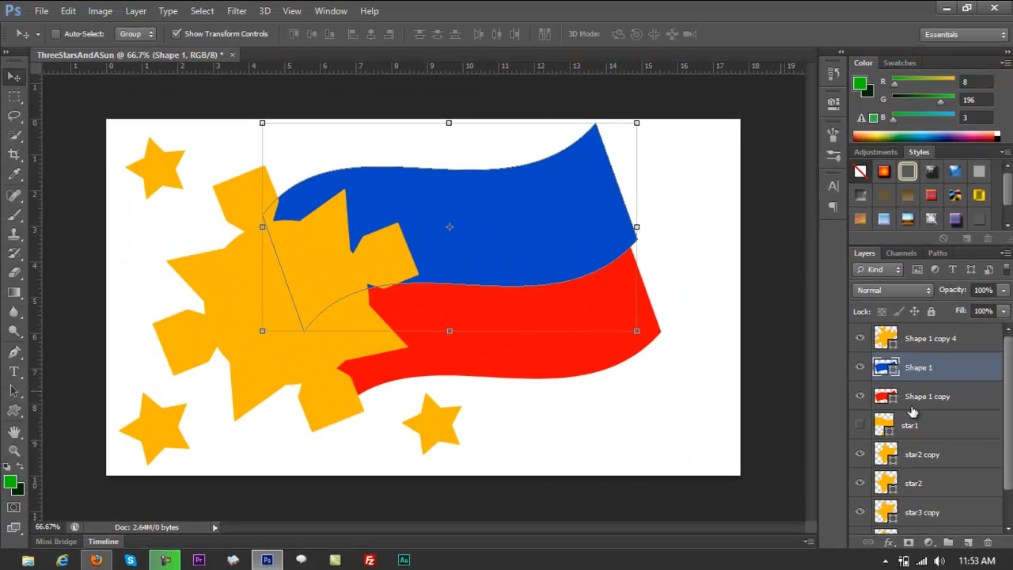
pyautogui.click(932, 404)
pyautogui.moveTo(556, 327); pyautogui.dragTo(584, 330)
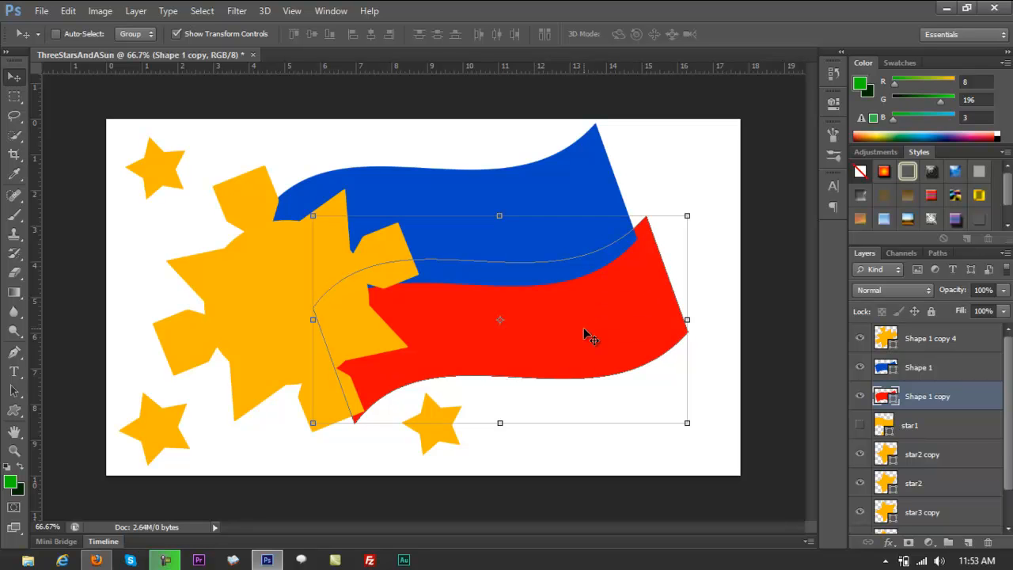
# Enlarge the sun slightly so it covers more of the flags' left ends.
pyautogui.rightClick(244, 297)
pyautogui.click(263, 302)
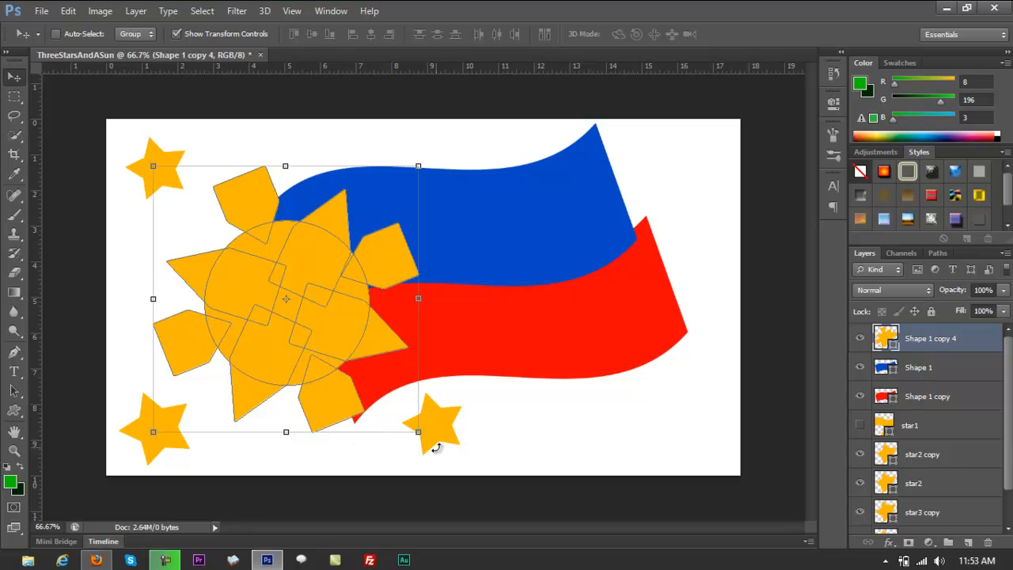
pyautogui.moveTo(418, 432); pyautogui.dragTo(454, 469)
pyautogui.moveTo(311, 348); pyautogui.dragTo(308, 343)
pyautogui.press('Return')
# Move the star2 copy slightly right to clear the enlarged sun.
pyautogui.rightClick(424, 425)
pyautogui.click(444, 434)
pyautogui.hotkey('ctrl', 't')
pyautogui.moveTo(452, 430); pyautogui.dragTo(473, 428)
pyautogui.press('Return')
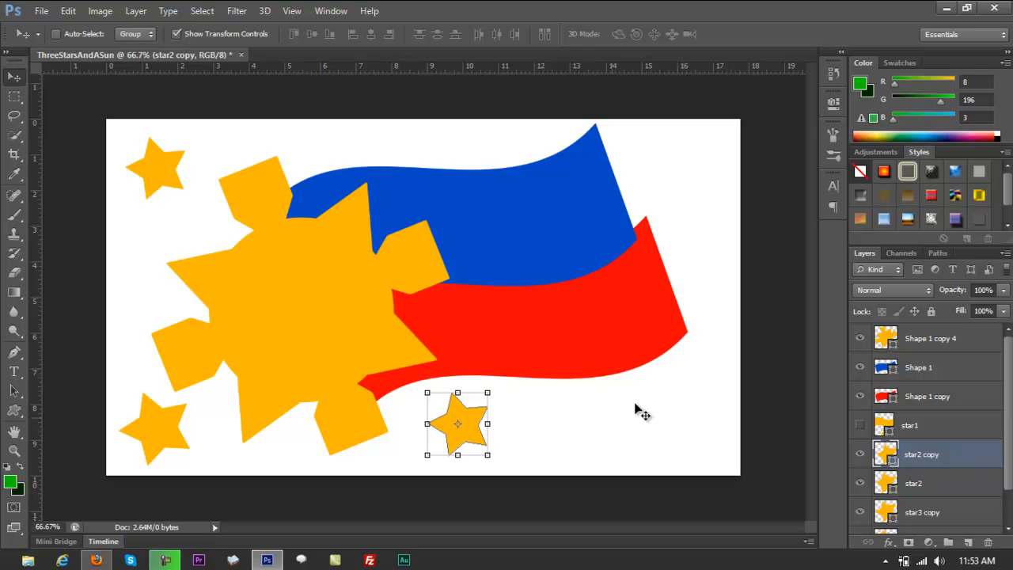
# Stretch the blue flag horizontally to the right, to about 110% of its width.
pyautogui.rightClick(387, 260)
pyautogui.click(399, 266)
pyautogui.rightClick(608, 218)
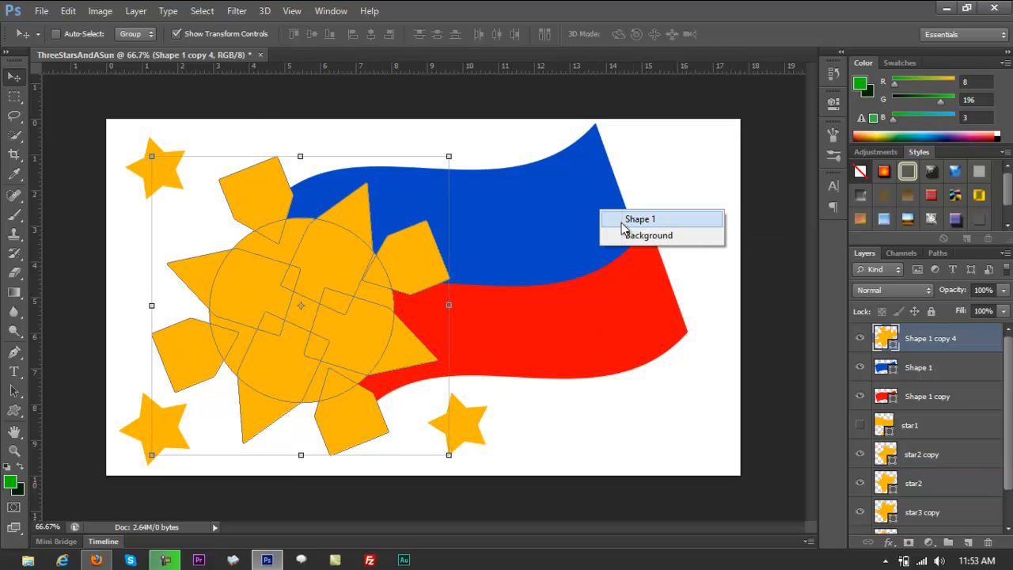
pyautogui.click(626, 219)
pyautogui.hotkey('ctrl', 't')
pyautogui.moveTo(640, 228); pyautogui.dragTo(678, 229)
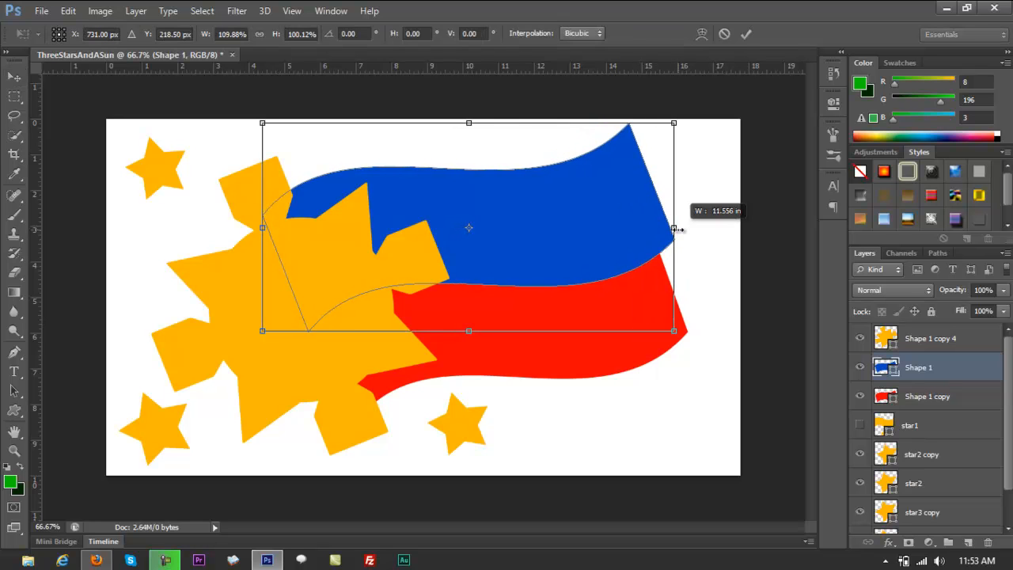
pyautogui.press('Return')
# Stretch the red flag horizontally to the right, to about 109% of its width.
pyautogui.rightClick(641, 350)
pyautogui.click(669, 351)
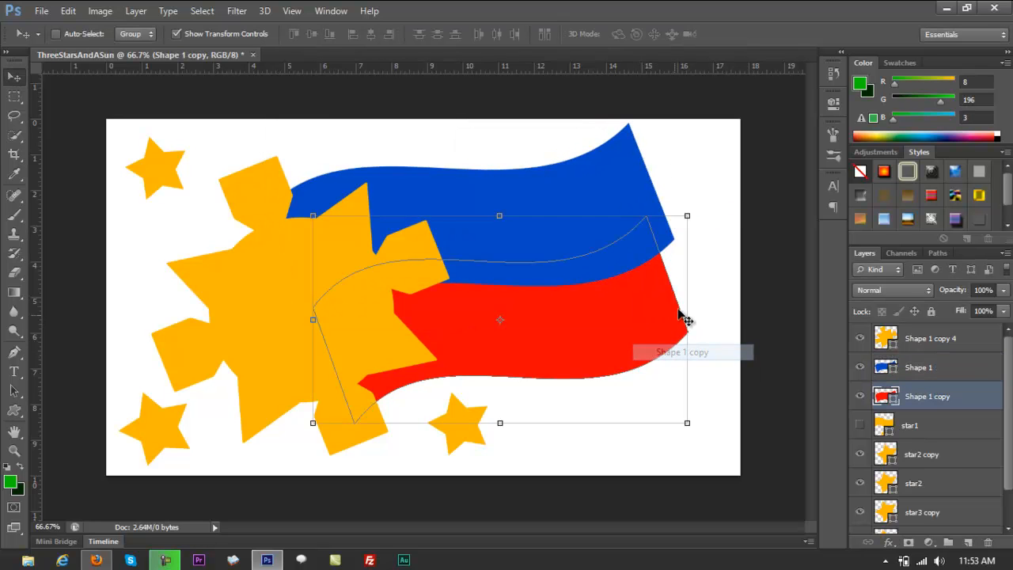
pyautogui.hotkey('ctrl', 't')
pyautogui.moveTo(683, 319); pyautogui.dragTo(722, 320)
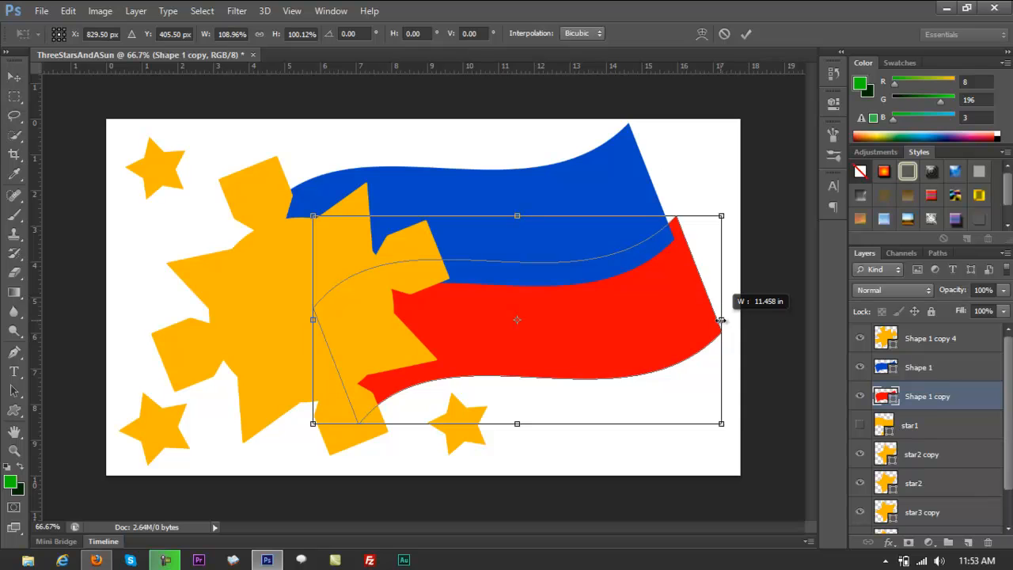
pyautogui.press('Return')
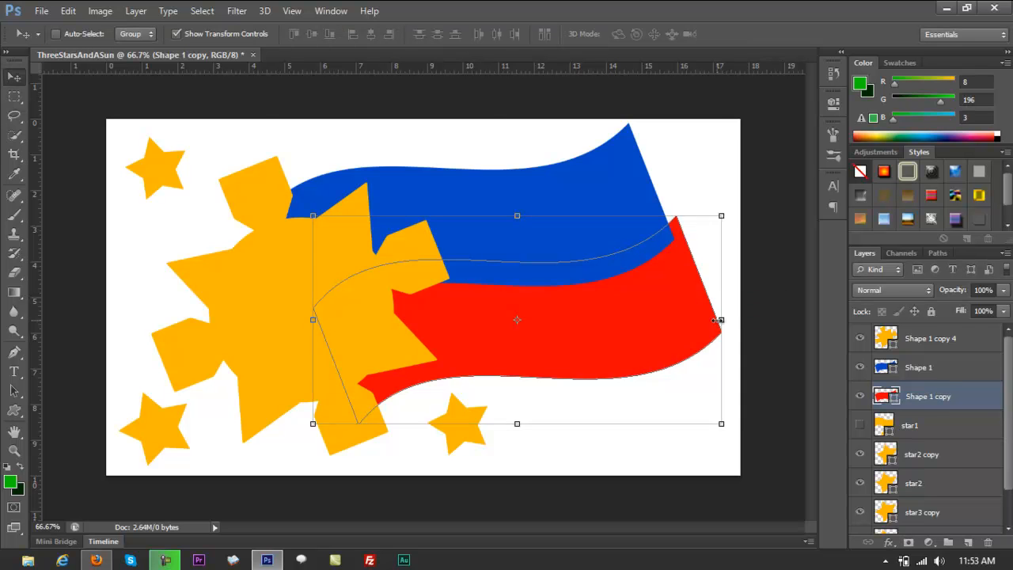
# Rotate the blue and red flags together by about -3.3 degrees and nudge them slightly right.
pyautogui.keyDown('ctrl'); pyautogui.click(917, 369); pyautogui.keyUp('ctrl')
pyautogui.moveTo(726, 455); pyautogui.dragTo(735, 428)
pyautogui.moveTo(556, 303); pyautogui.dragTo(554, 312)
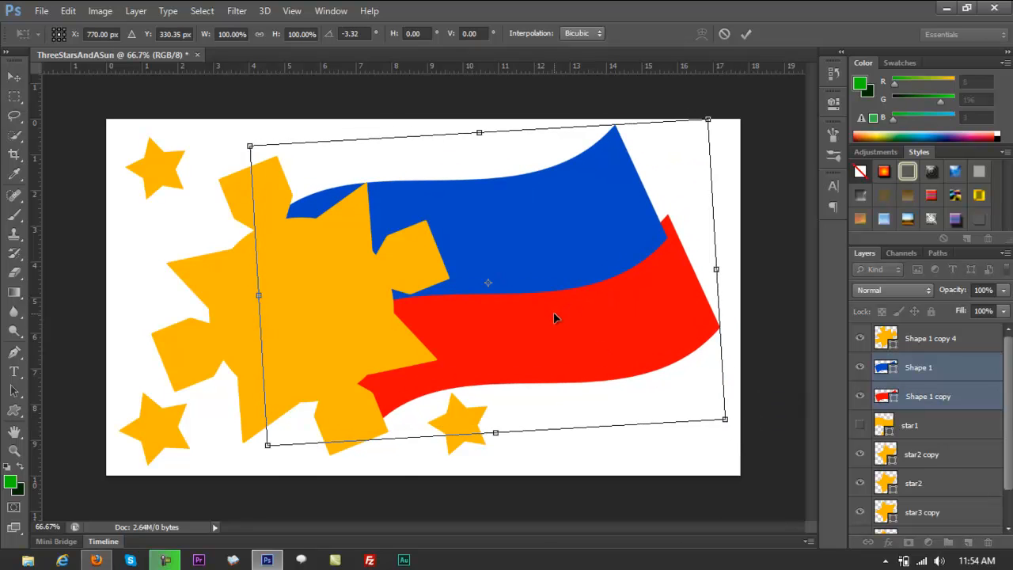
pyautogui.press('Right')
pyautogui.press('Right')
pyautogui.press('Right')
pyautogui.press('Right')
pyautogui.press('Right')
pyautogui.press('Right')
pyautogui.press('Right')
pyautogui.press('Right')
pyautogui.press('Right')
pyautogui.press('Right')
pyautogui.press('Right')
pyautogui.press('Right')
pyautogui.press('Right')
pyautogui.press('Right')
pyautogui.press('Right')
pyautogui.press('Right')
pyautogui.press('Right')
pyautogui.press('Right')
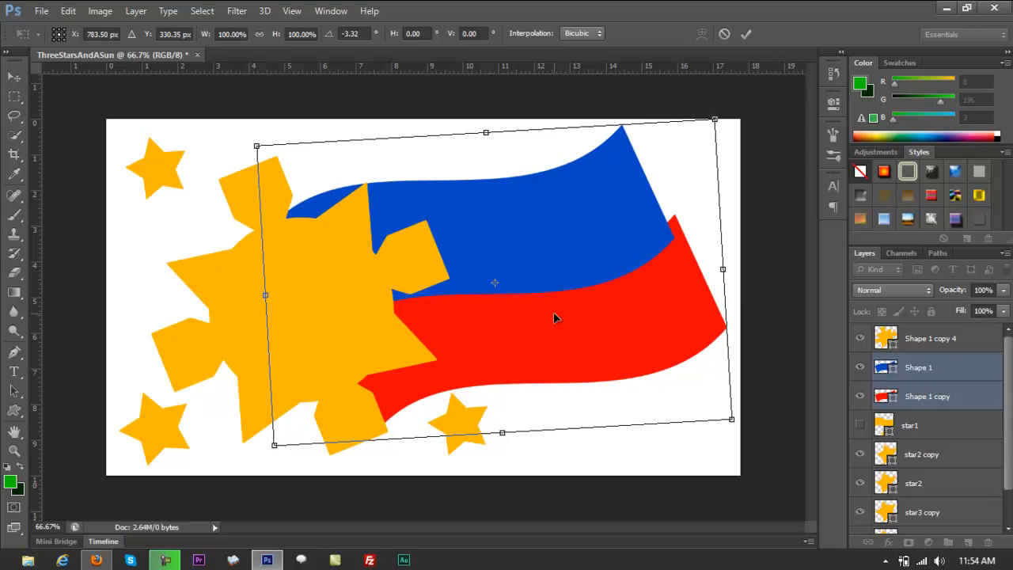
pyautogui.press('Return')
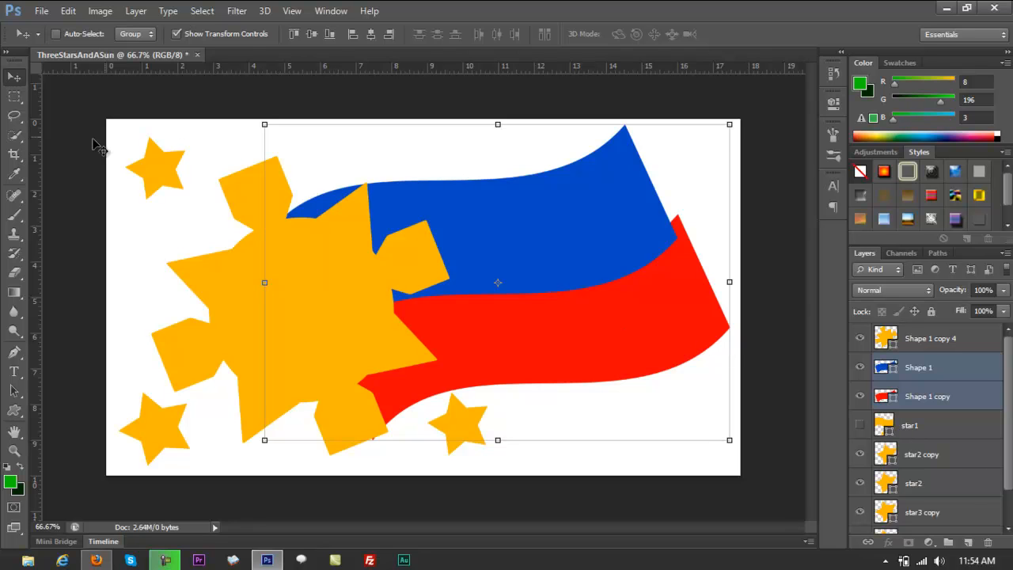
# Select the star2 layer and set the foreground colour to the star's orange, fbb701.
pyautogui.rightClick(155, 166)
pyautogui.click(180, 168)
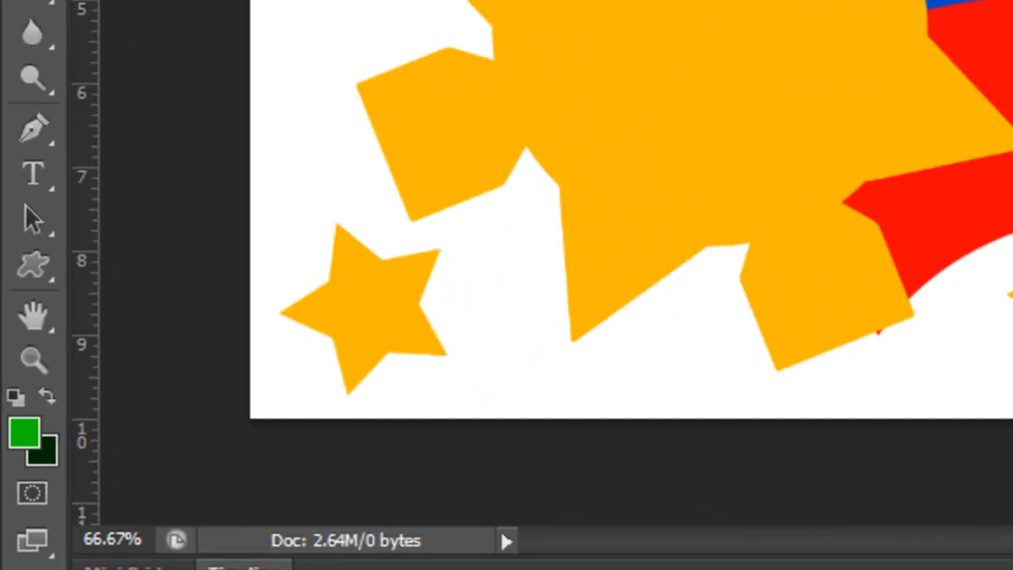
pyautogui.click(24, 433)
pyautogui.click(187, 154)
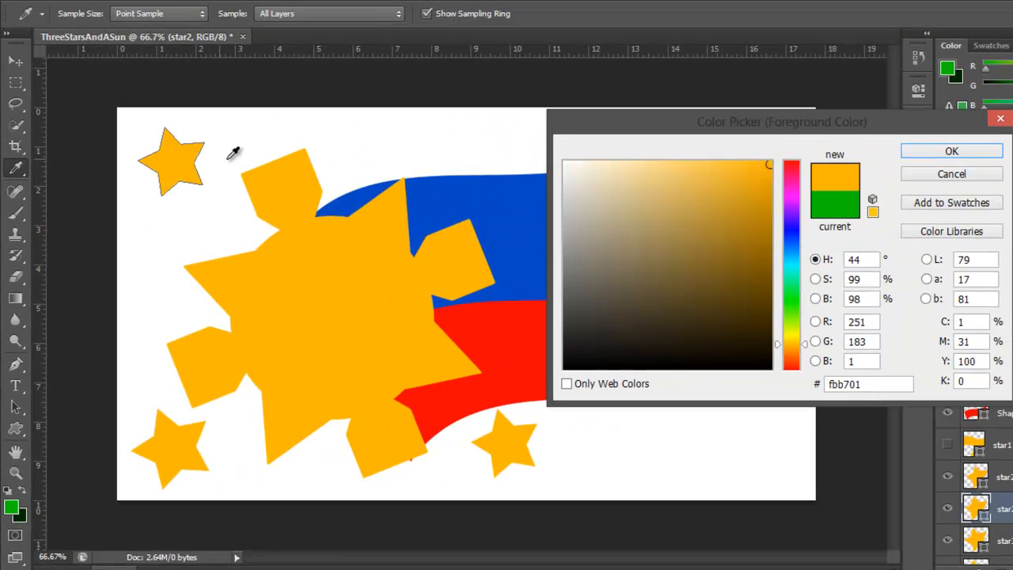
pyautogui.click(962, 152)
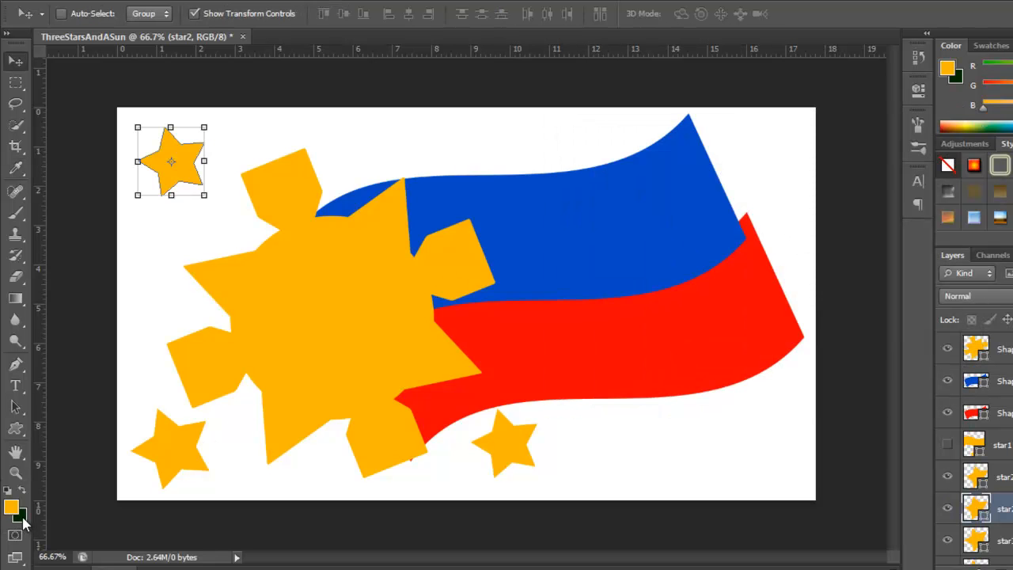
# Set the background colour to a dark brown shade of the star's orange, 7e5d03.
pyautogui.click(23, 515)
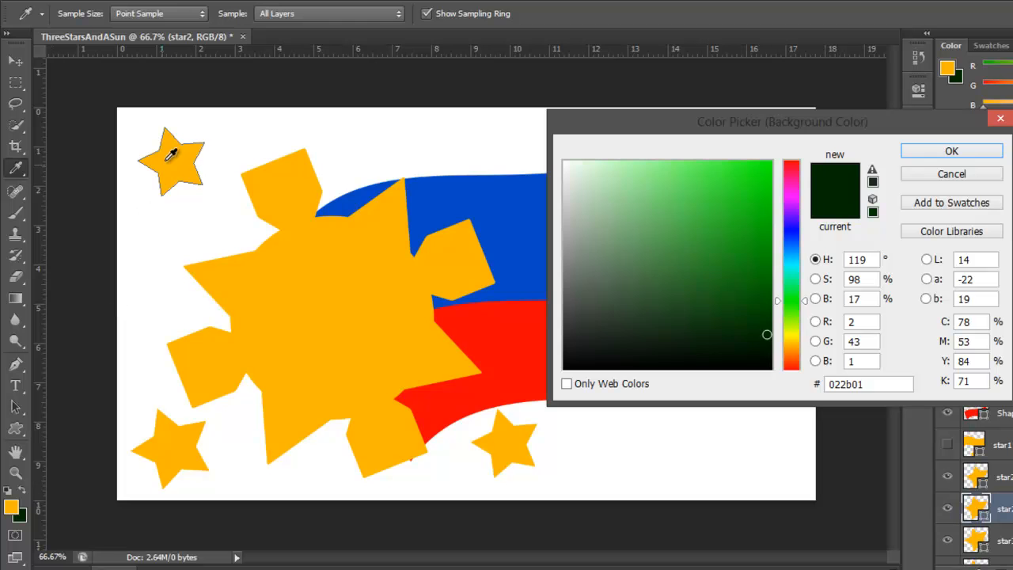
pyautogui.click(166, 161)
pyautogui.click(757, 235)
pyautogui.moveTo(757, 234)
pyautogui.mouseDown()
pyautogui.moveTo(765, 305)
pyautogui.moveTo(767, 266)
pyautogui.mouseUp()
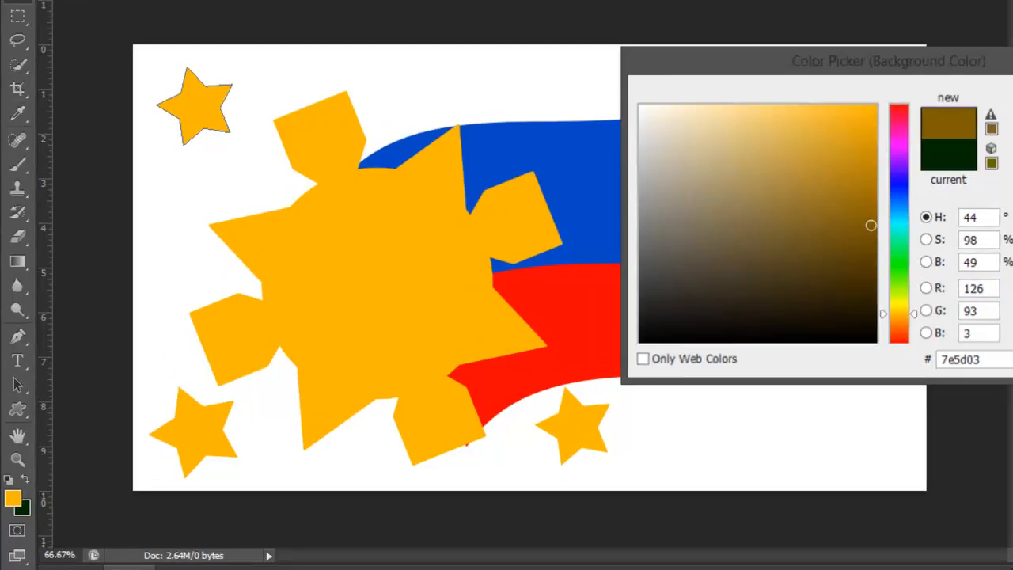
pyautogui.click(948, 151)
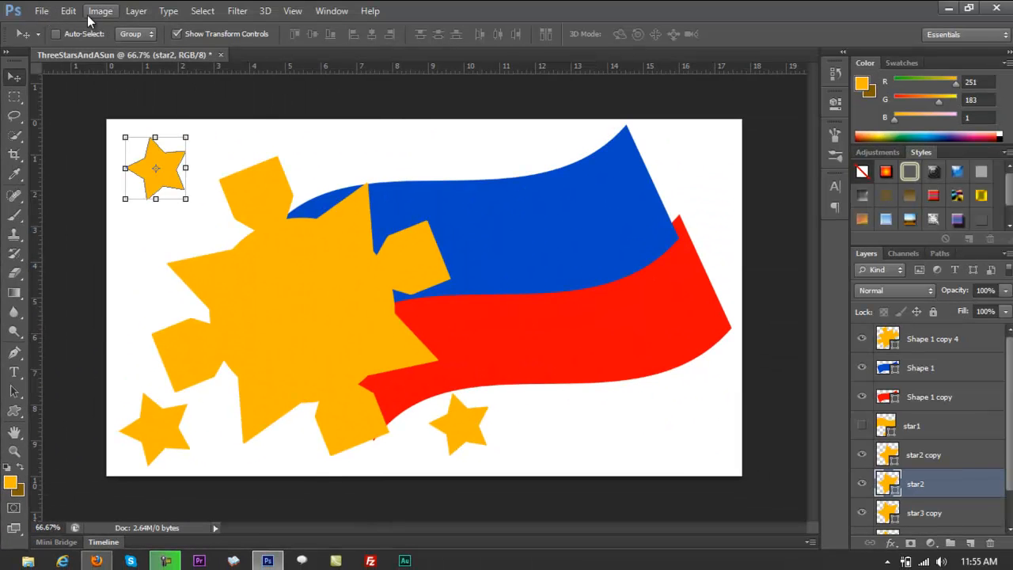
# Add a Gradient Overlay layer style to the star2 layer.
pyautogui.click(103, 11)
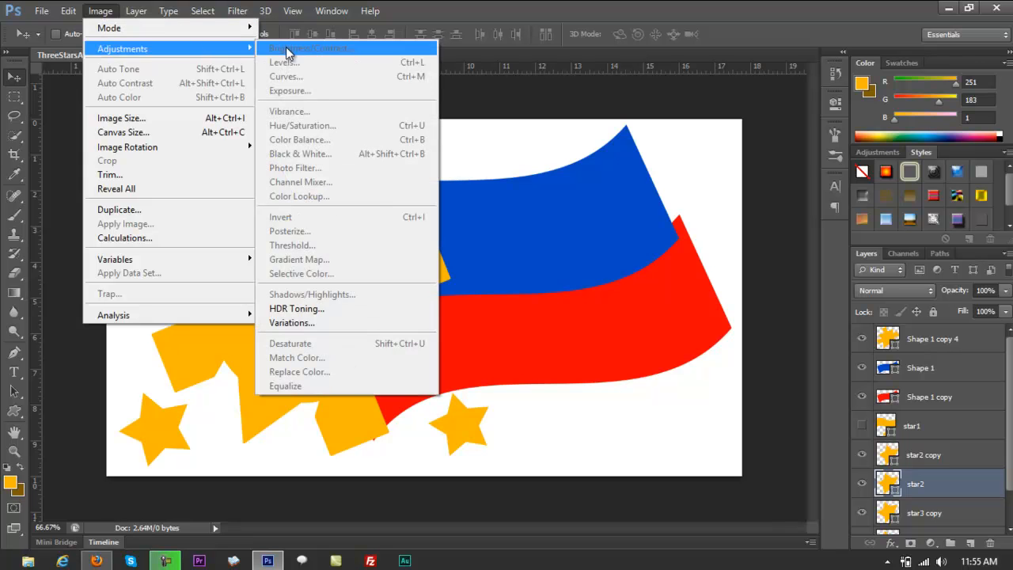
pyautogui.click(64, 166)
pyautogui.click(136, 12)
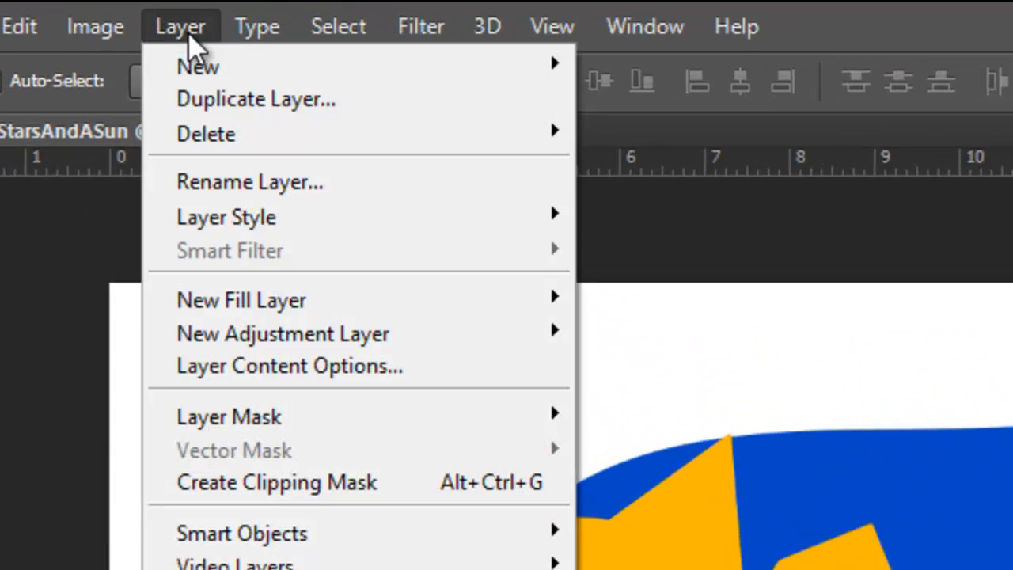
pyautogui.moveTo(233, 233)
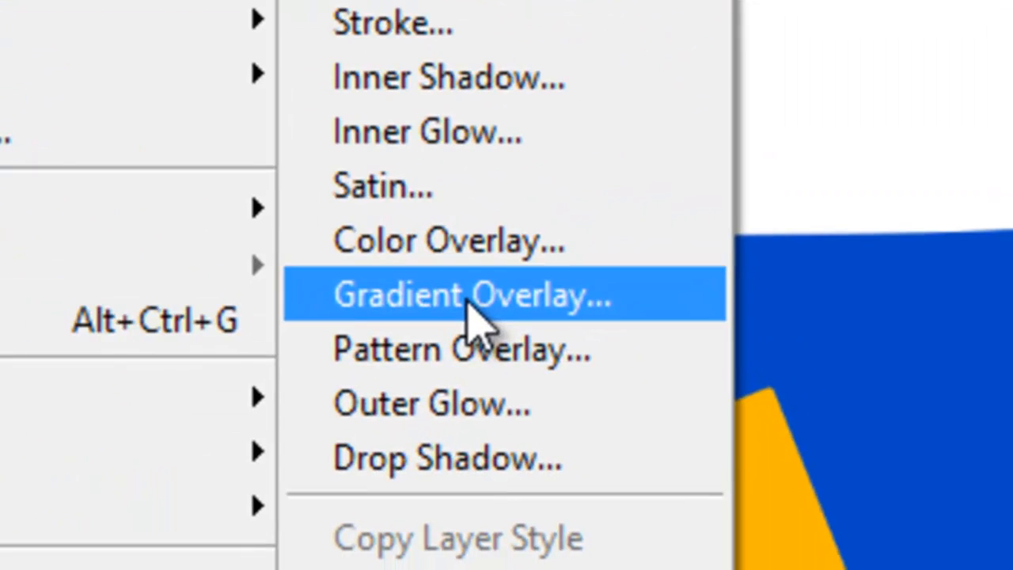
pyautogui.click(475, 316)
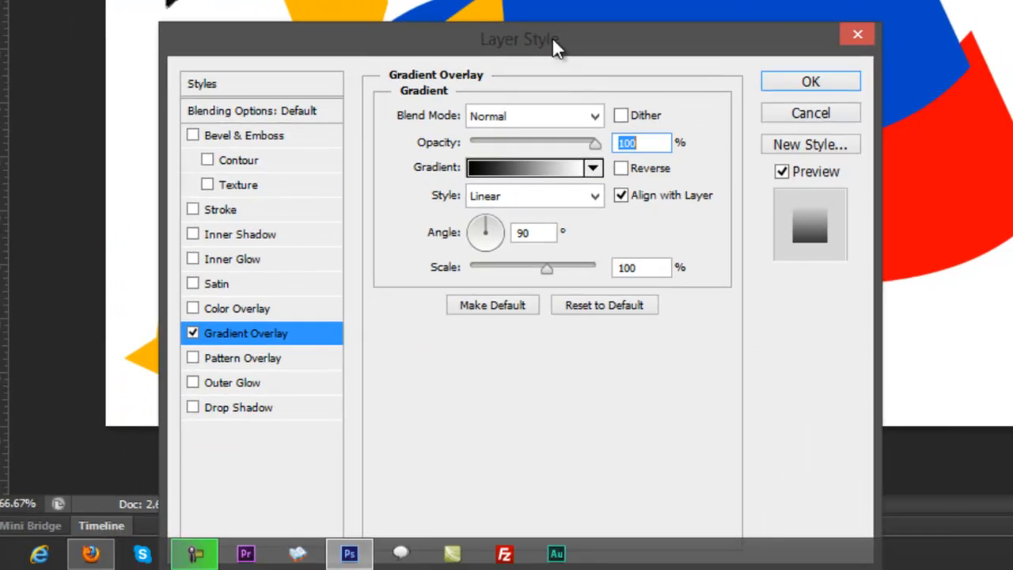
pyautogui.moveTo(552, 39); pyautogui.dragTo(1012, 0)
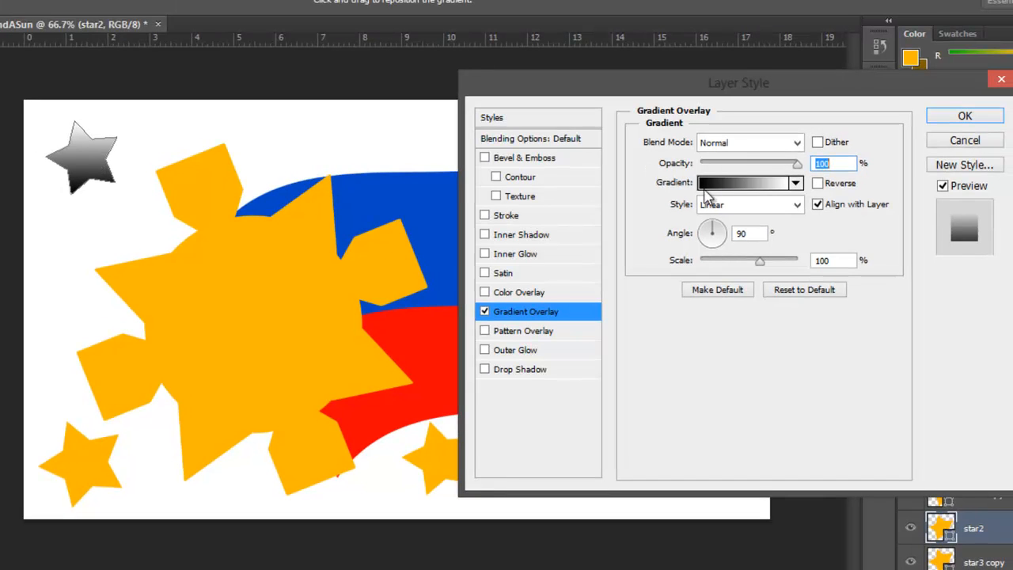
pyautogui.moveTo(117, 126); pyautogui.dragTo(63, 164)
# Set star2's overlay gradient to the Foreground to Background preset and apply the layer style.
pyautogui.click(726, 184)
pyautogui.click(726, 194)
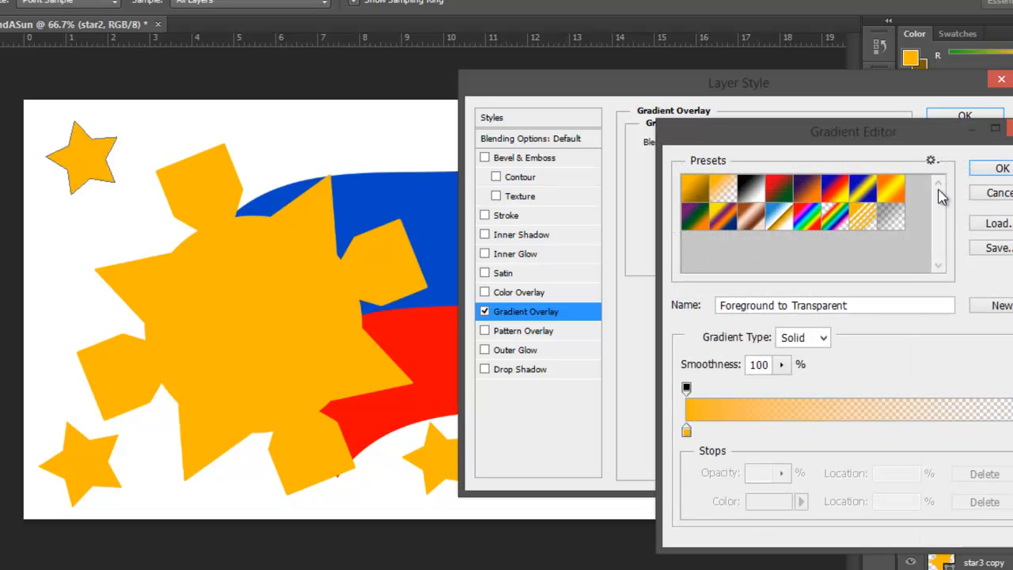
pyautogui.click(700, 192)
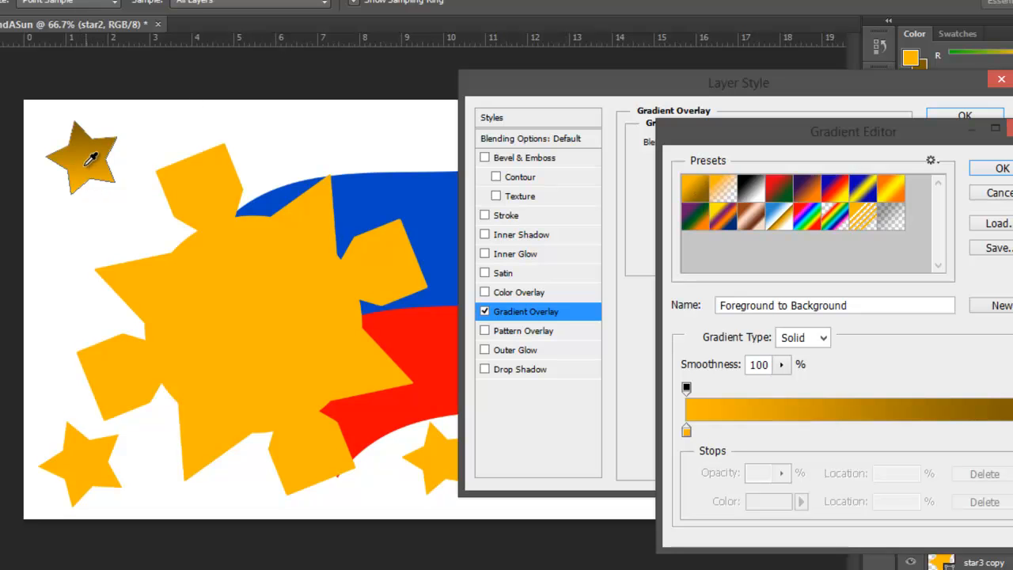
pyautogui.click(995, 171)
pyautogui.click(966, 117)
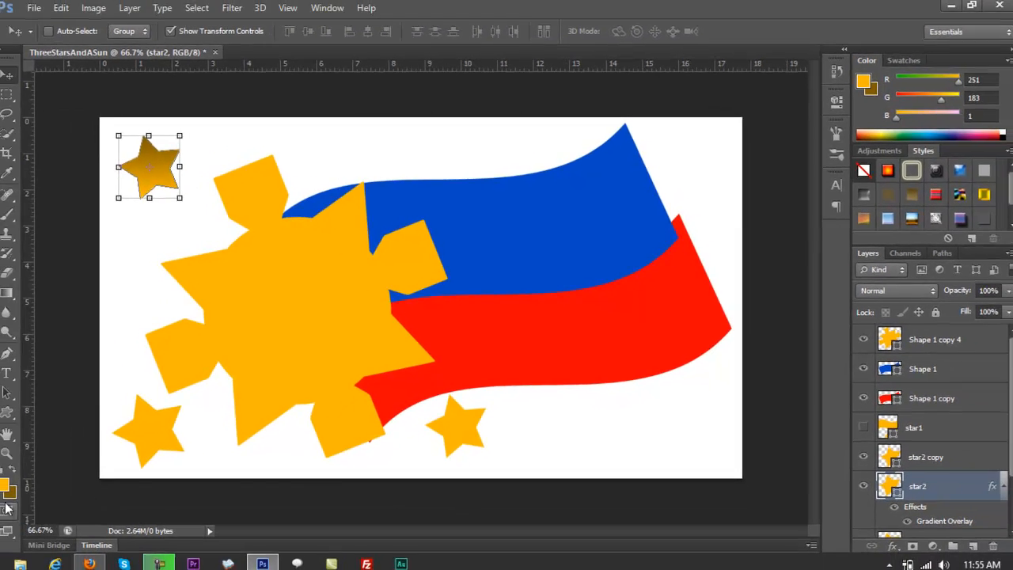
# Lighten the background colour to a brighter golden brown and reapply the Foreground to Background gradient to star2's overlay.
pyautogui.click(11, 493)
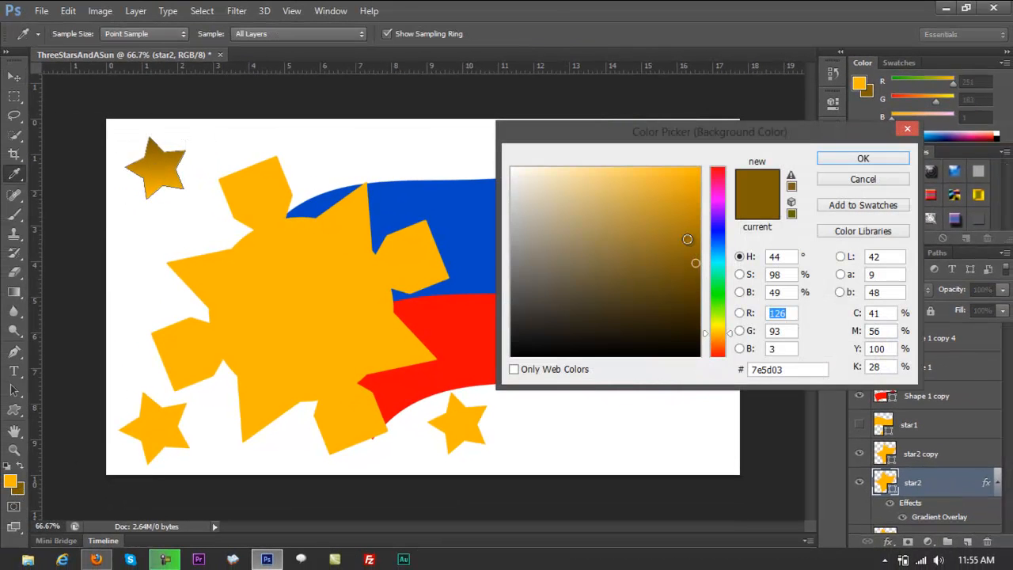
pyautogui.moveTo(687, 239); pyautogui.dragTo(697, 232)
pyautogui.click(863, 159)
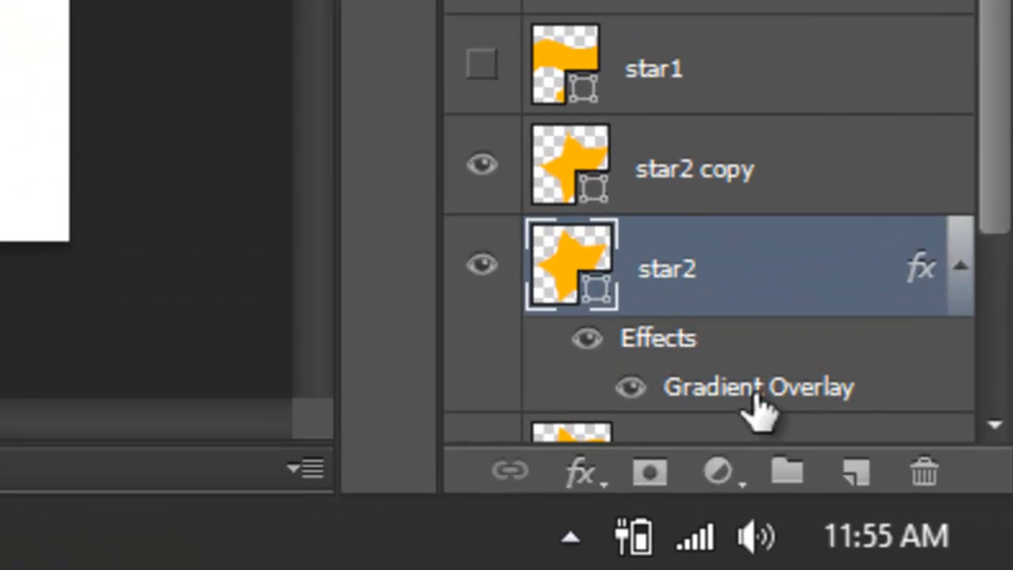
pyautogui.doubleClick(759, 408)
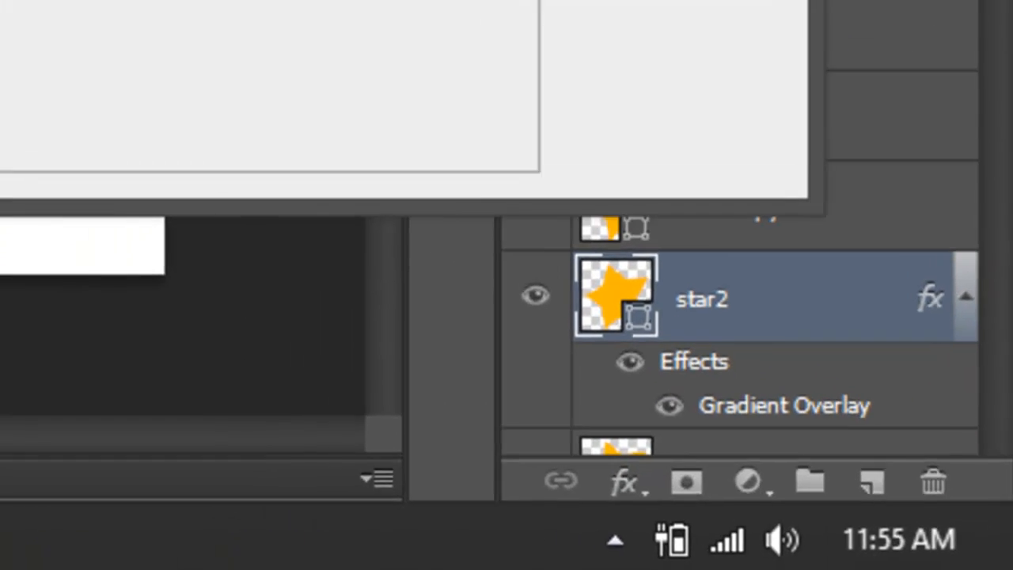
pyautogui.click(673, 198)
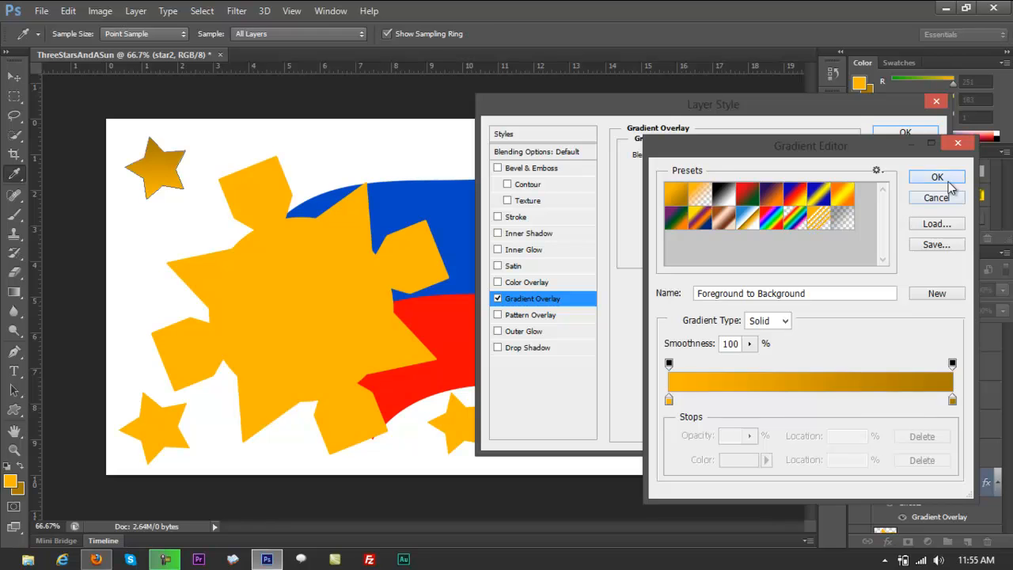
pyautogui.click(949, 180)
pyautogui.click(880, 133)
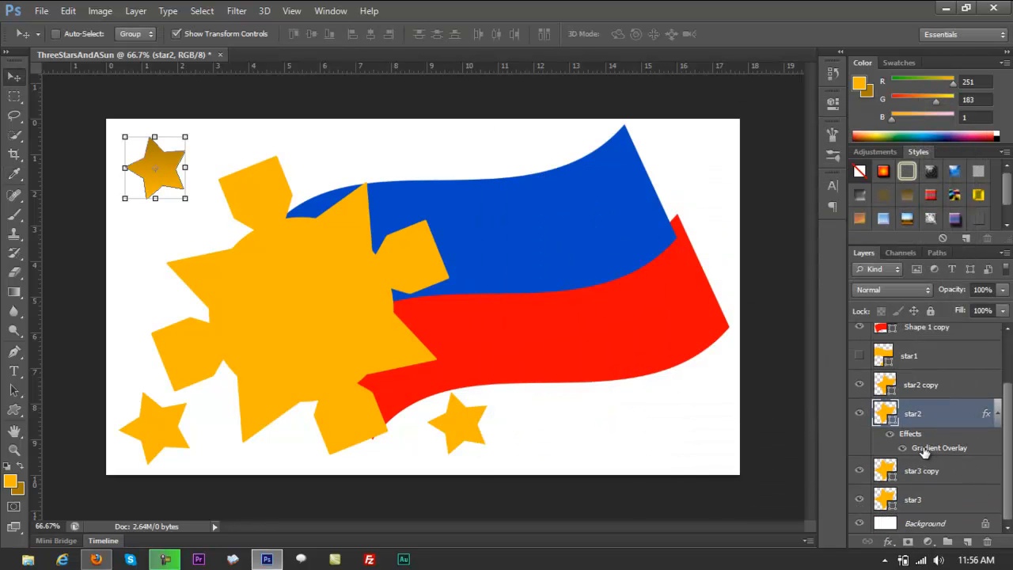
# Try other gradient presets such as Transparent Stripes on star2's overlay, and return to Foreground to Background.
pyautogui.doubleClick(927, 449)
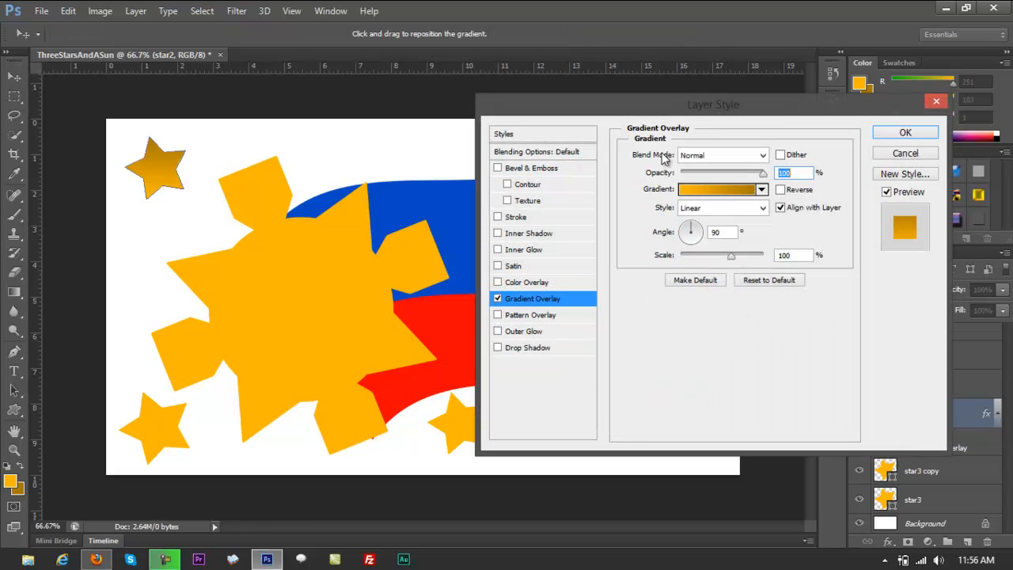
pyautogui.click(694, 189)
pyautogui.click(700, 193)
pyautogui.click(747, 193)
pyautogui.click(773, 200)
pyautogui.click(816, 220)
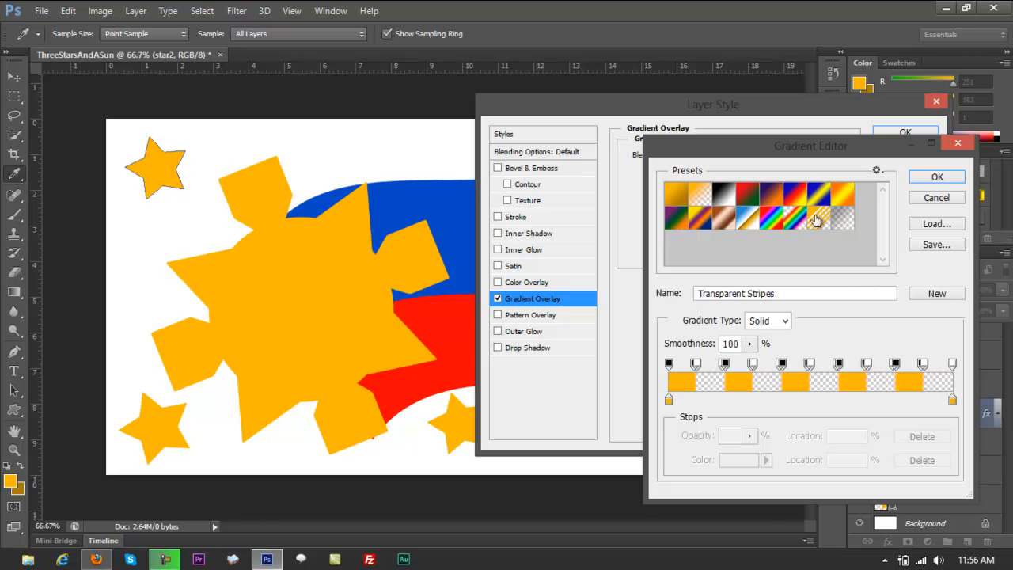
pyautogui.click(676, 194)
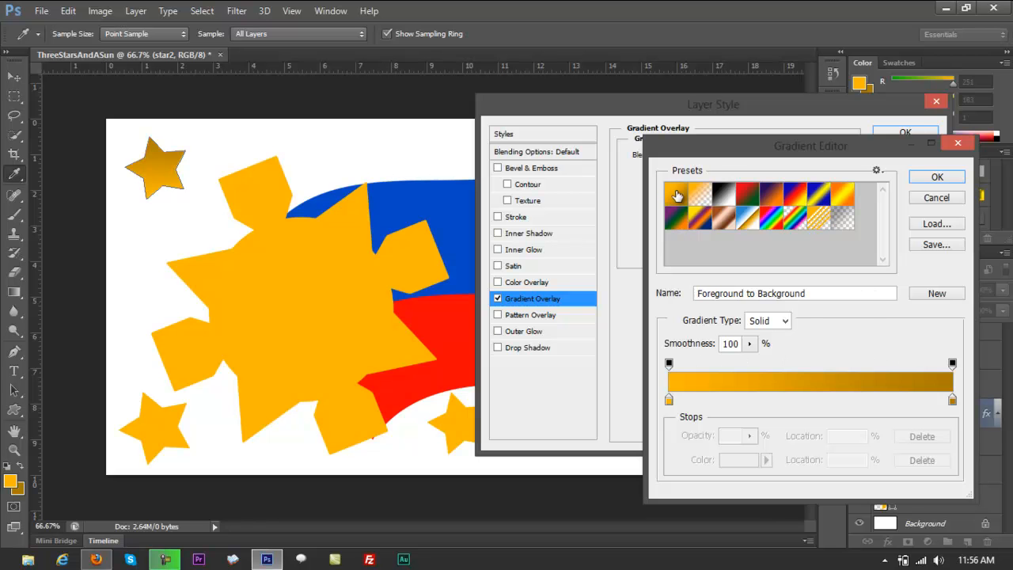
pyautogui.click(939, 177)
pyautogui.click(905, 132)
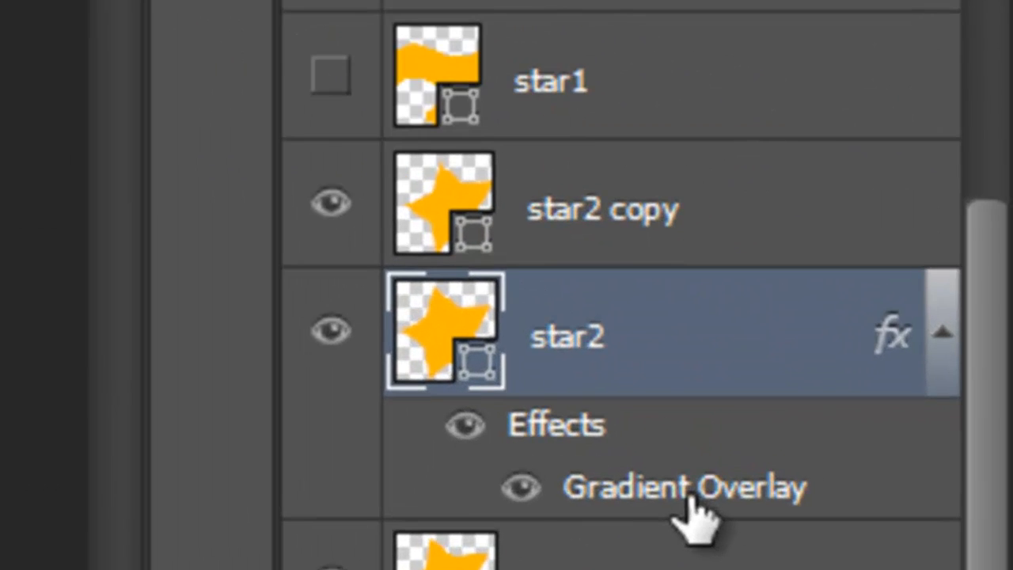
# Copy star2's gradient overlay layer style and paste it onto the star2 copy layer.
pyautogui.rightClick(630, 511)
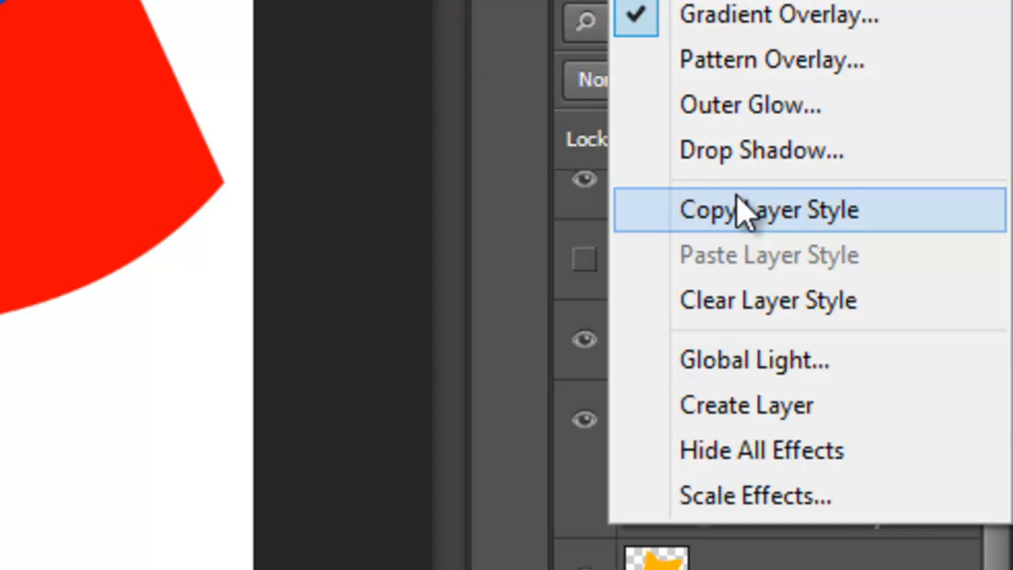
pyautogui.click(740, 210)
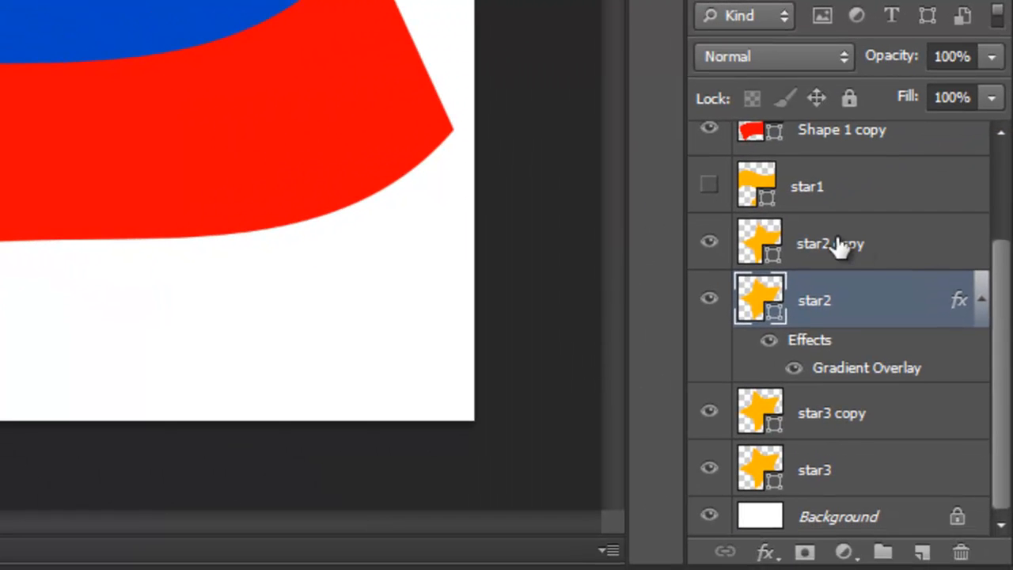
pyautogui.click(839, 246)
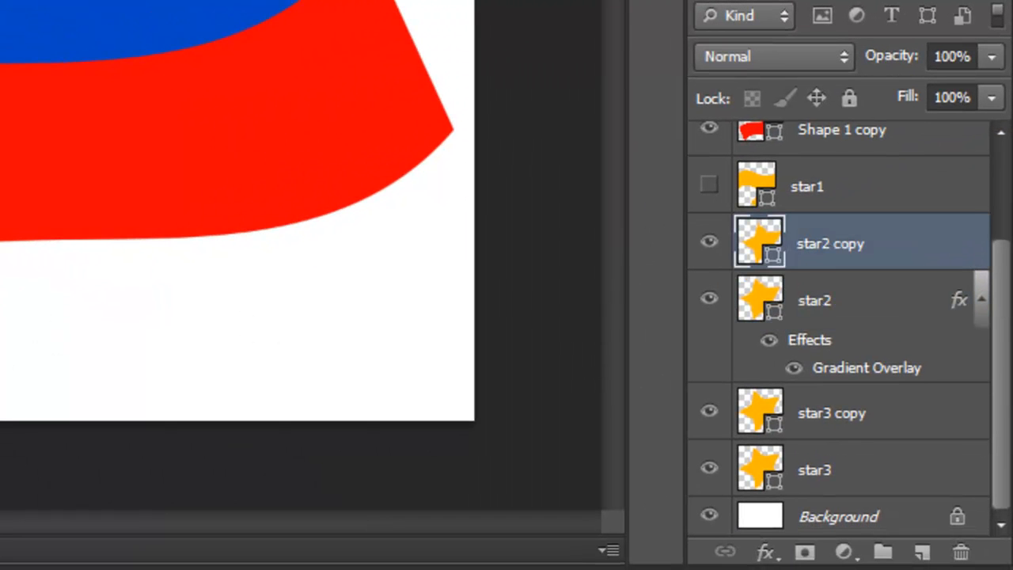
pyautogui.rightClick(835, 245)
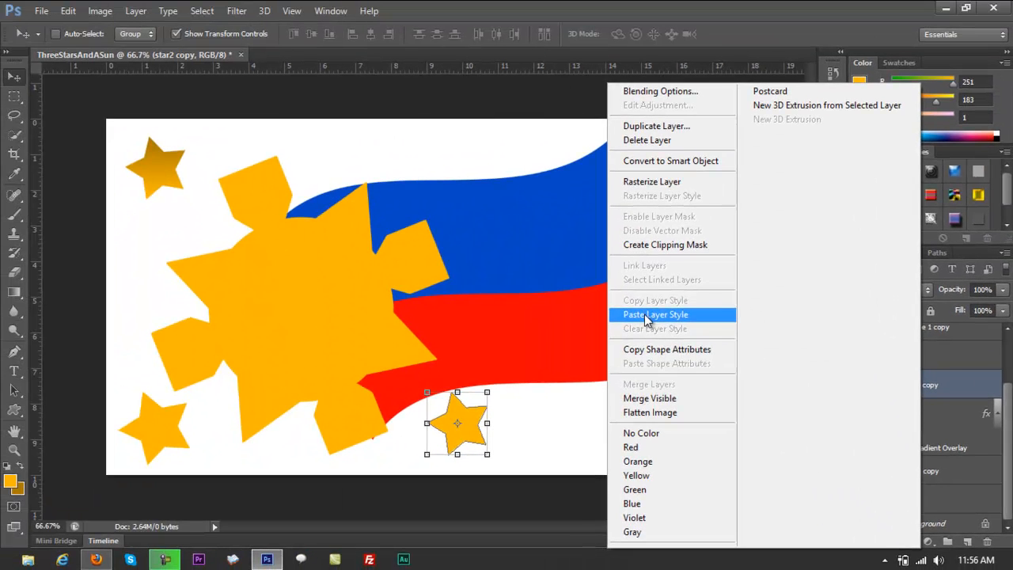
pyautogui.click(647, 316)
# Paste the copied gradient layer style onto the star3 copy layer.
pyautogui.moveTo(1007, 430); pyautogui.dragTo(1008, 450)
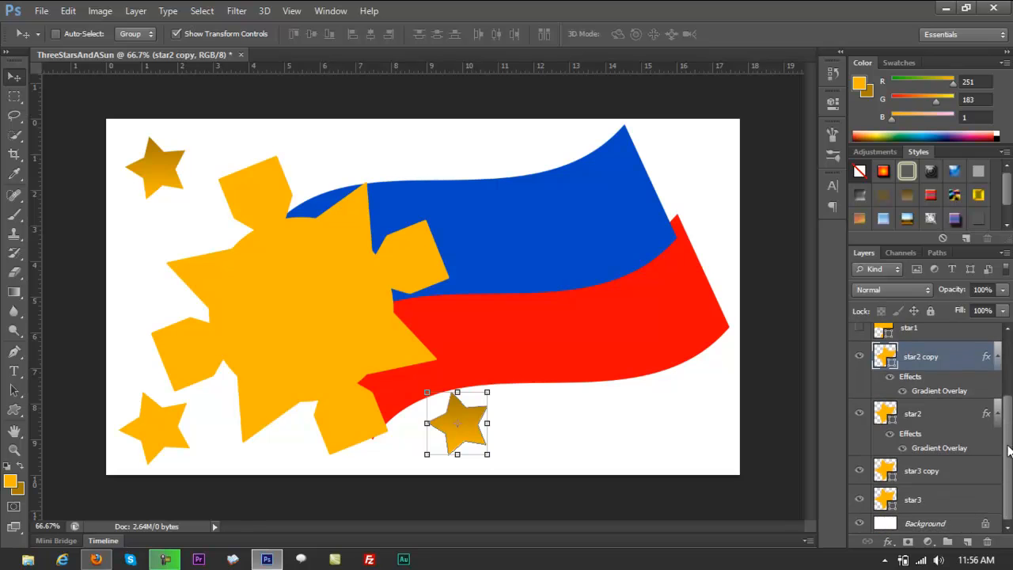
pyautogui.click(926, 471)
pyautogui.rightClick(926, 469)
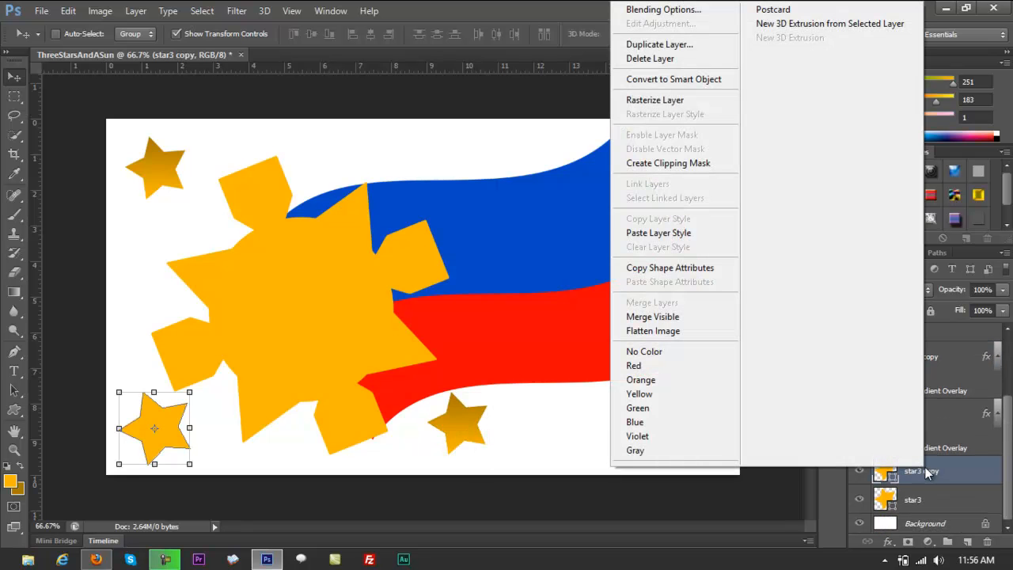
pyautogui.click(657, 234)
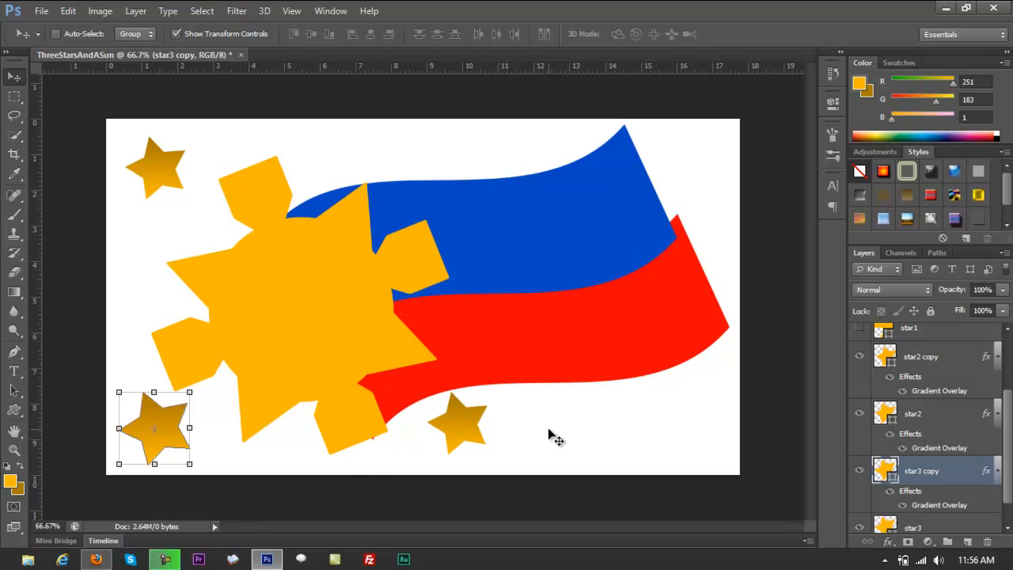
# Paste the copied gradient layer style onto the sun's layer, Shape 1 copy 4.
pyautogui.scroll(-2, 926, 427)
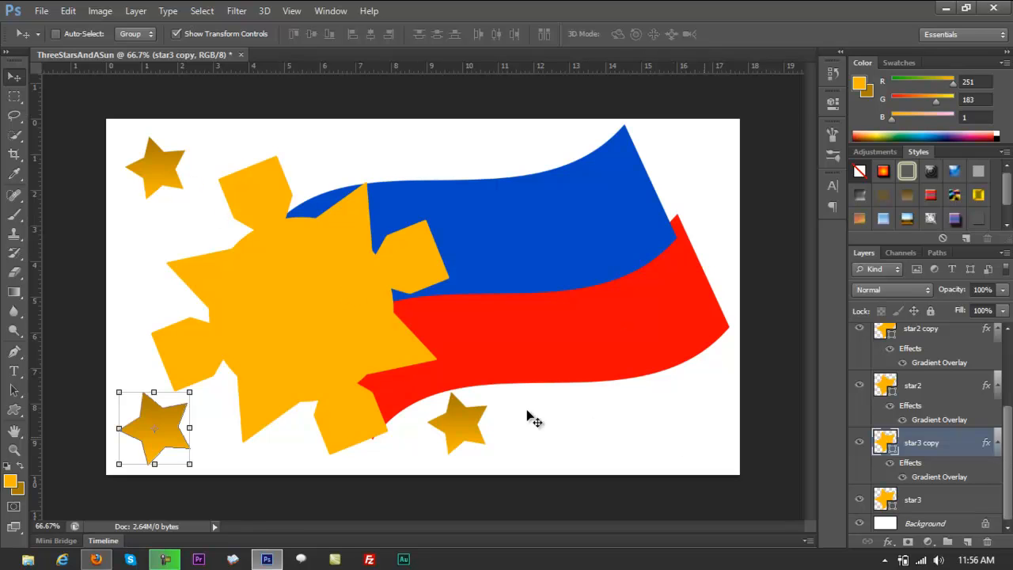
pyautogui.rightClick(324, 300)
pyautogui.click(340, 301)
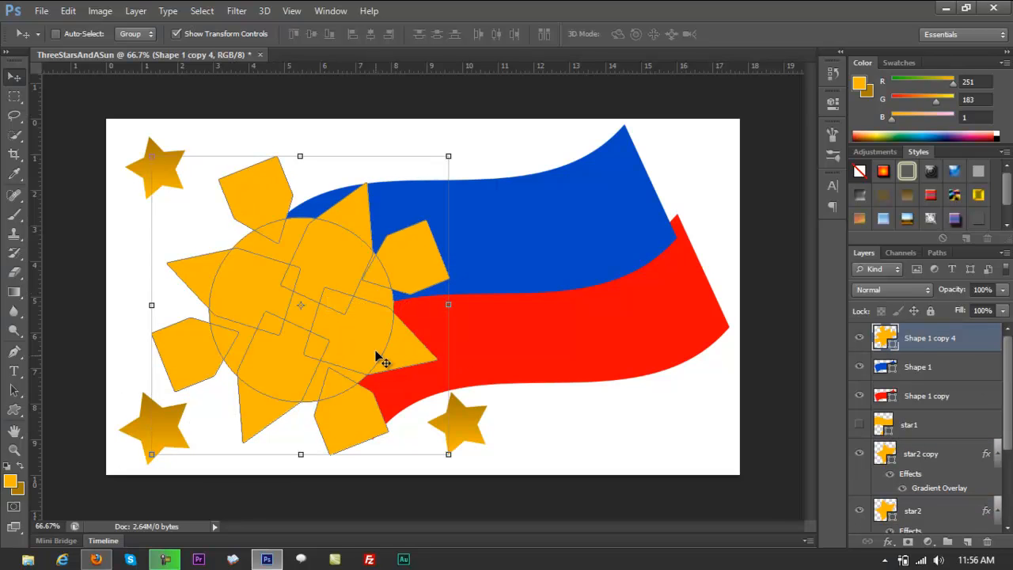
pyautogui.rightClick(928, 340)
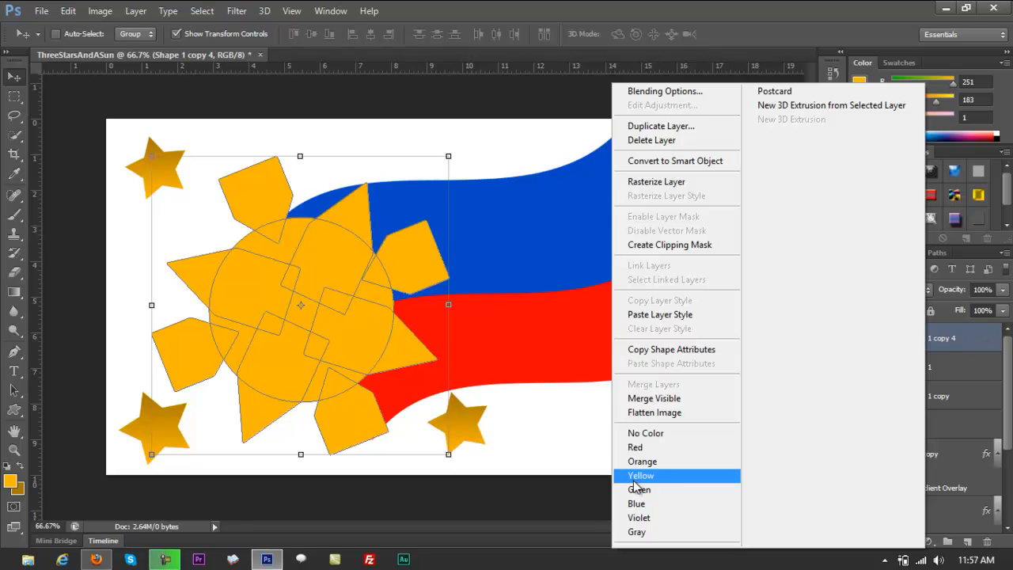
pyautogui.click(672, 315)
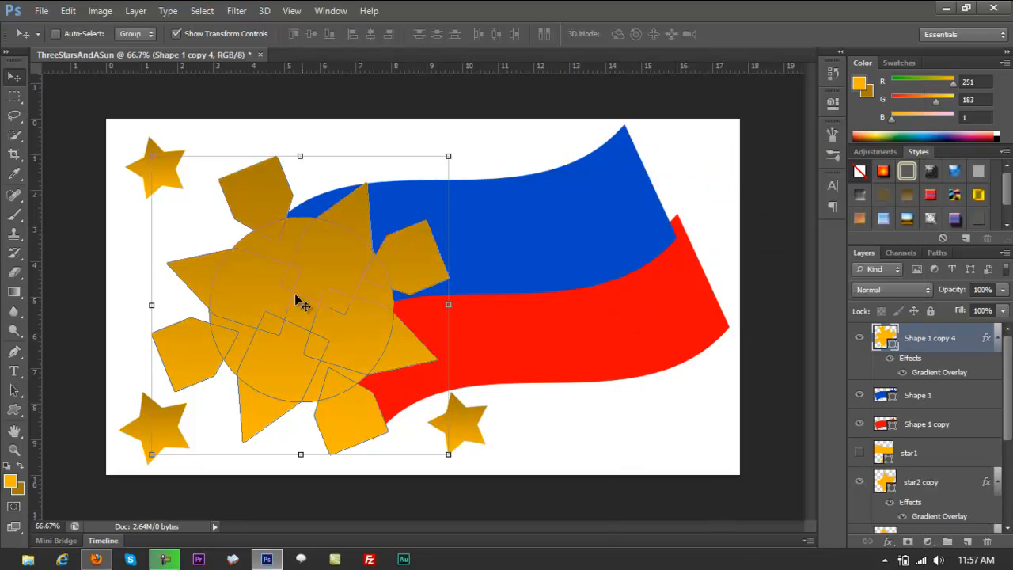
# Try the copied gold gradient style on the blue flag's Shape 1 layer, and undo the paste.
pyautogui.click(981, 467)
pyautogui.click(957, 515)
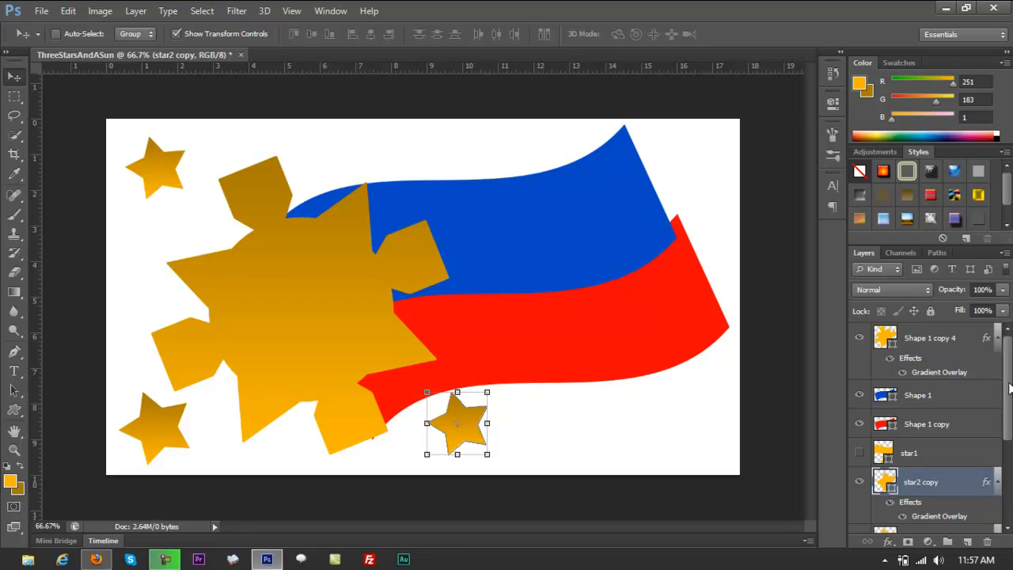
pyautogui.scroll(-1, 1010, 387)
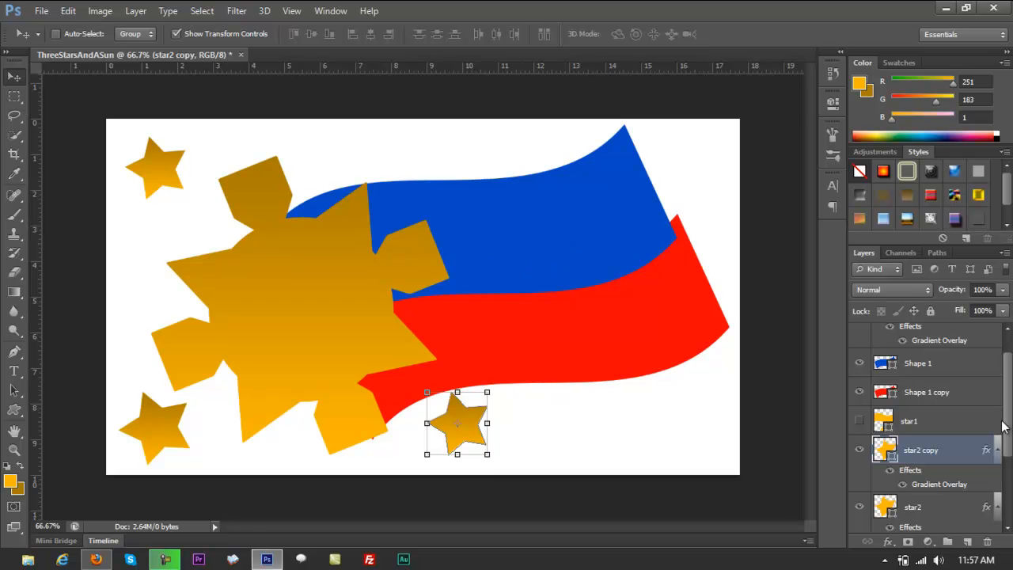
pyautogui.scroll(1, 1003, 427)
pyautogui.rightClick(922, 390)
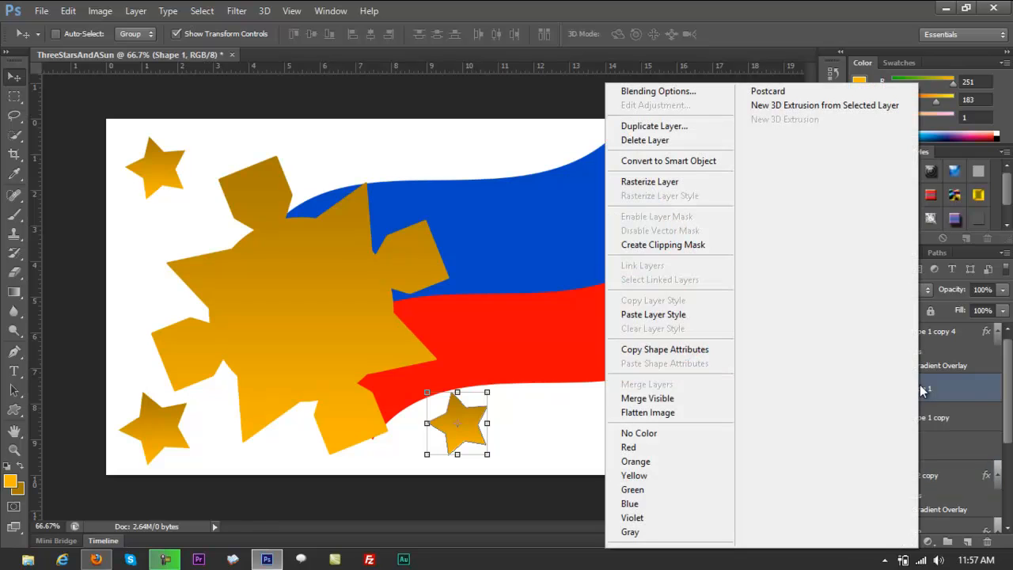
pyautogui.click(673, 315)
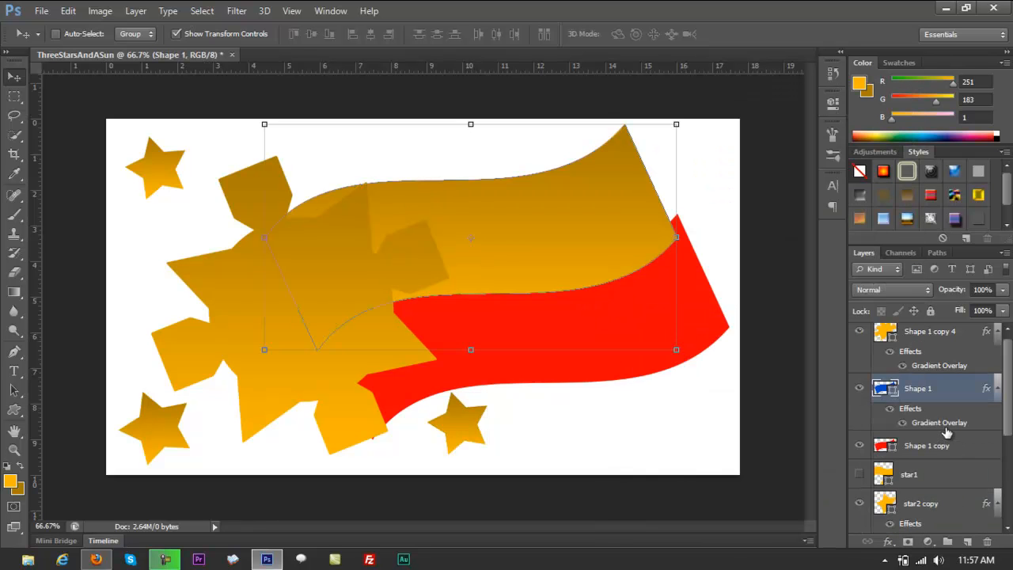
pyautogui.hotkey('ctrl', 'z')
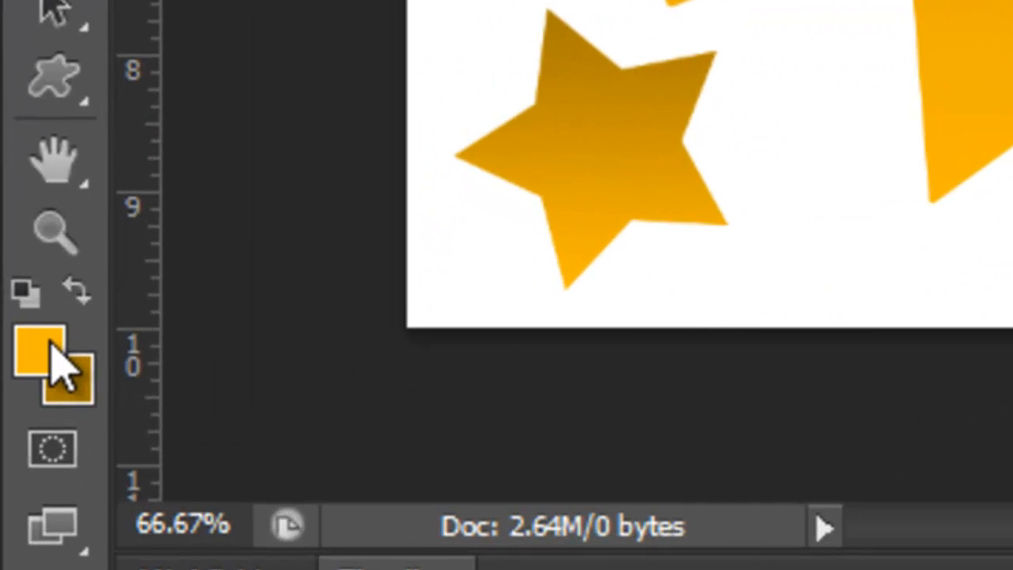
# Set the foreground colour to the flag's blue, 0548c3, and the background colour to a dark navy, 04245e.
pyautogui.click(44, 368)
pyautogui.click(452, 215)
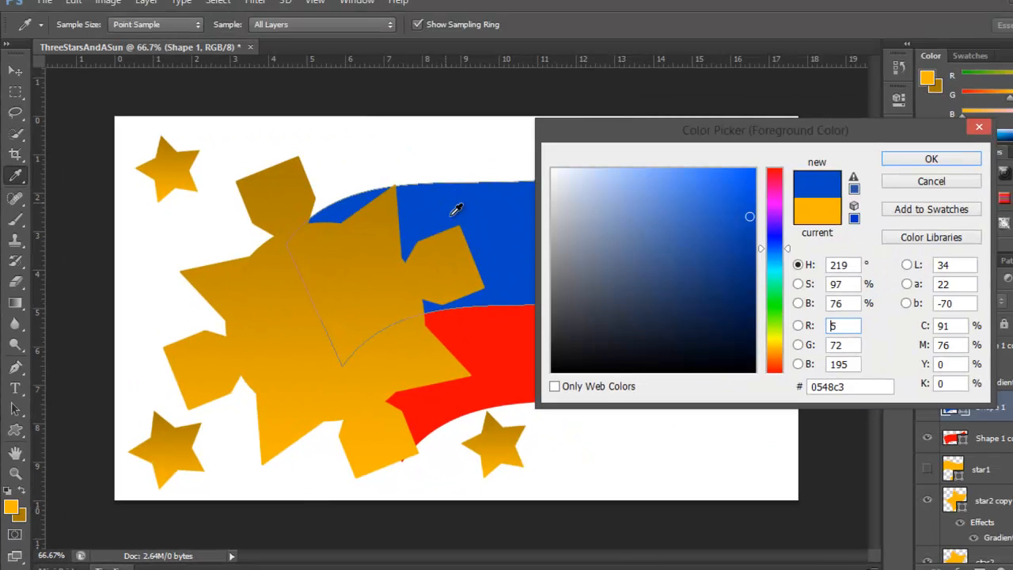
pyautogui.click(923, 163)
pyautogui.click(18, 516)
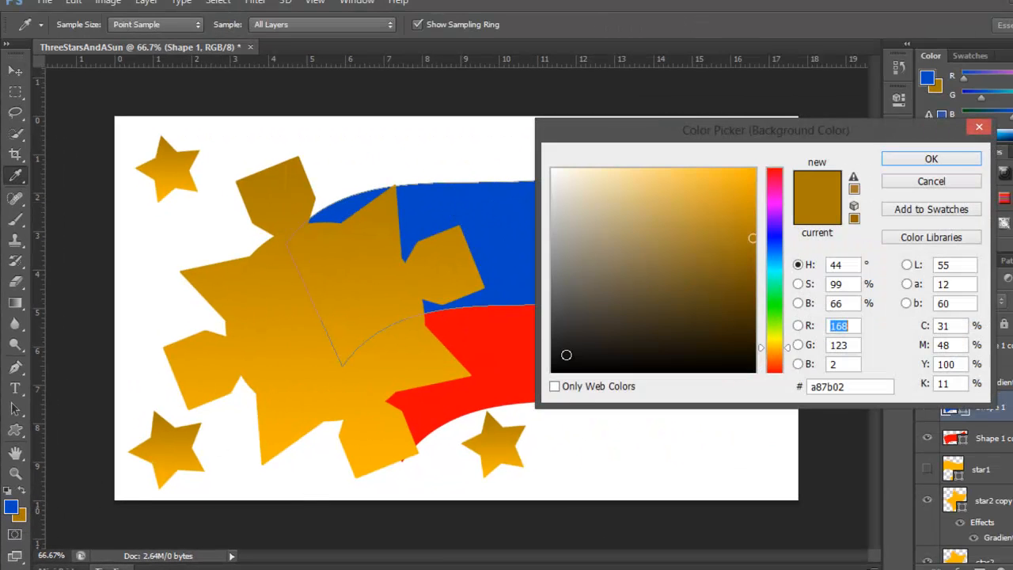
pyautogui.click(479, 189)
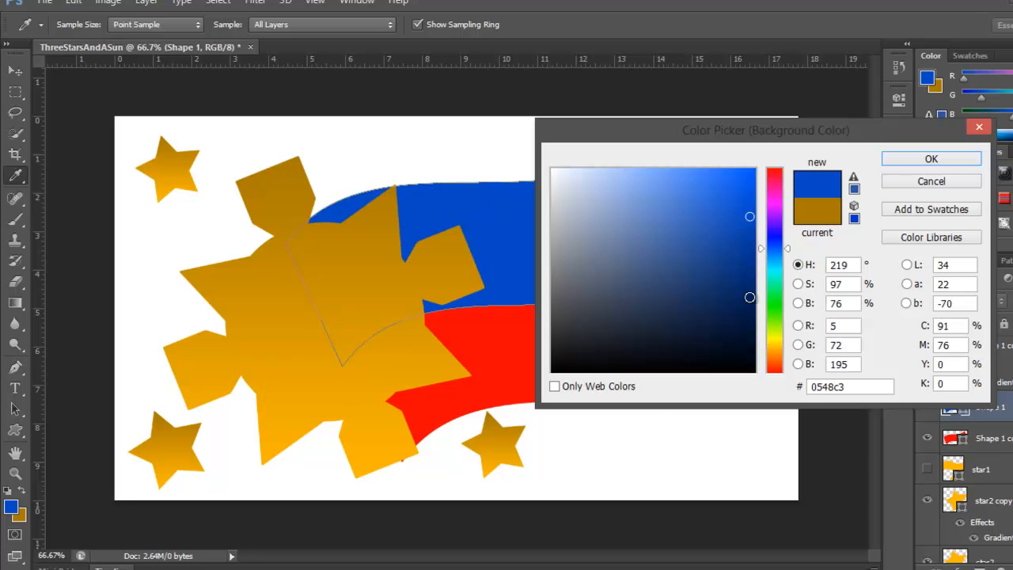
pyautogui.moveTo(744, 248); pyautogui.dragTo(750, 297)
pyautogui.write('3')
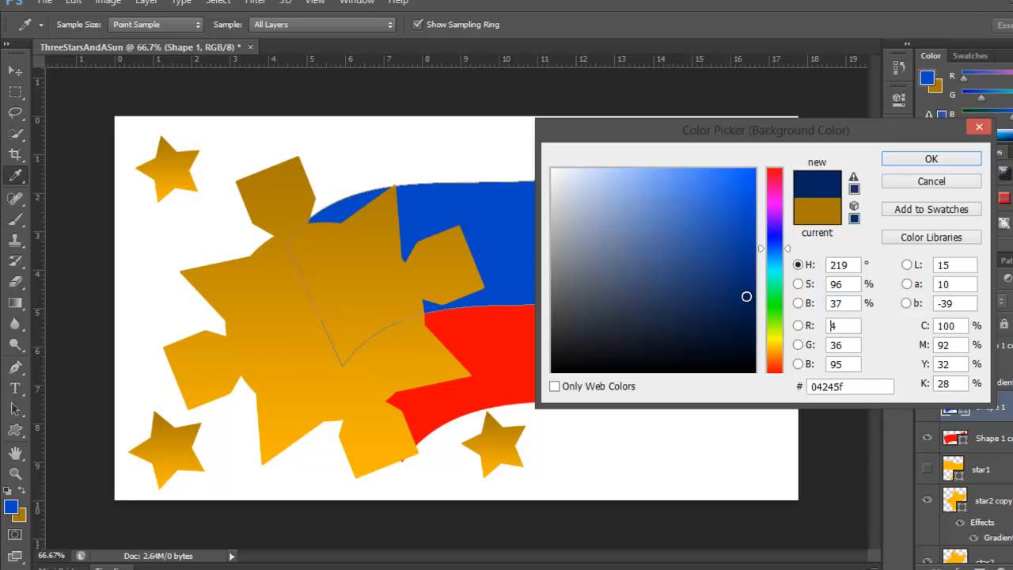
pyautogui.click(931, 159)
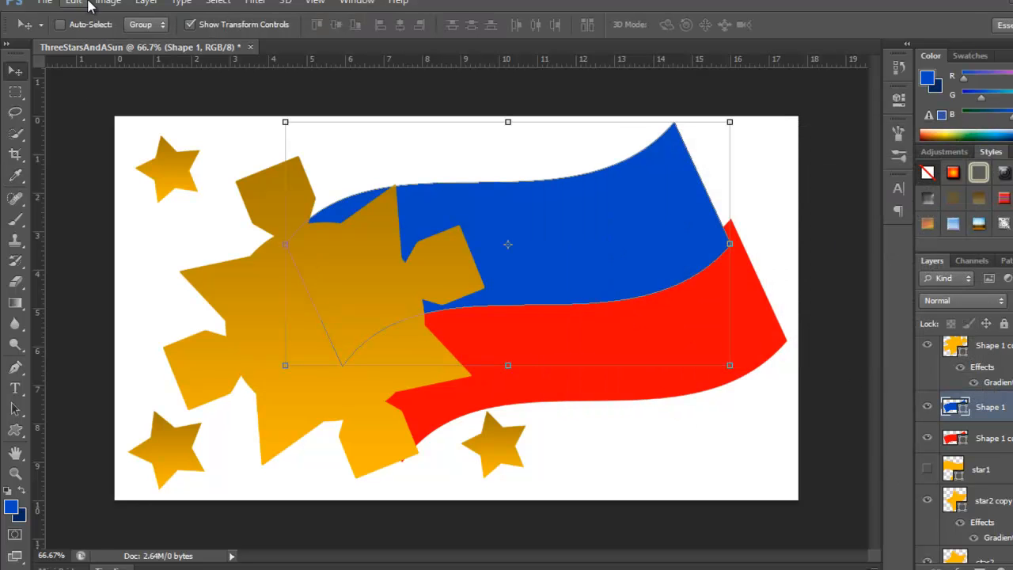
# Add a Gradient Overlay to the blue flag's Shape 1 layer using the Foreground to Background preset, and apply the style.
pyautogui.click(141, 3)
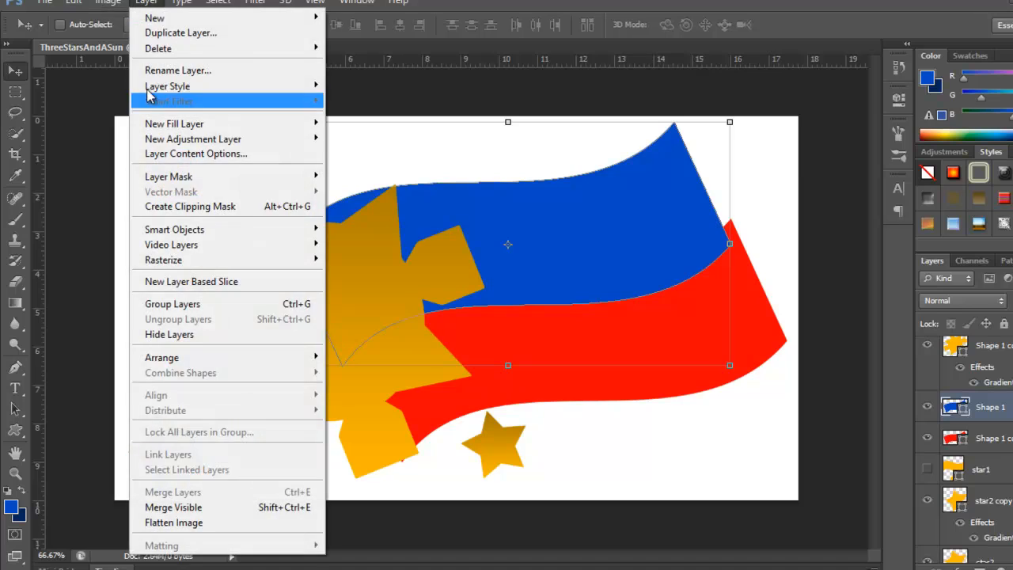
pyautogui.moveTo(300, 89)
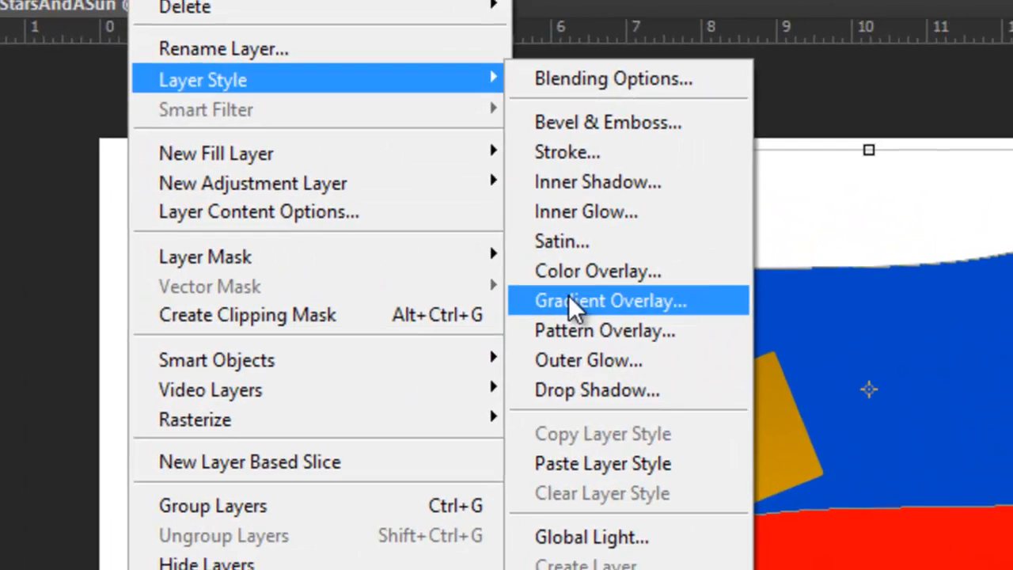
pyautogui.click(546, 285)
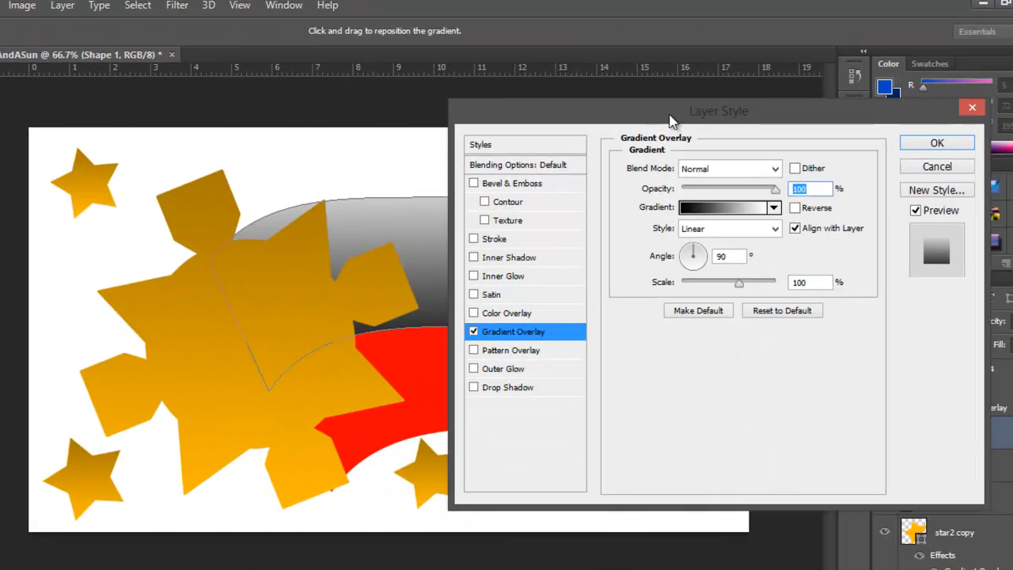
pyautogui.moveTo(669, 121); pyautogui.dragTo(704, 188)
pyautogui.click(754, 277)
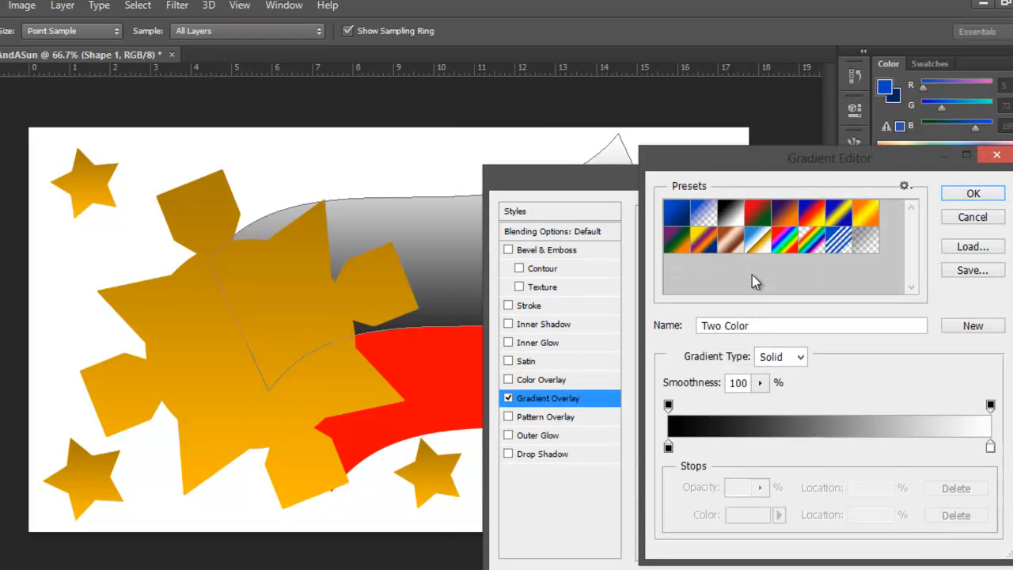
pyautogui.click(678, 215)
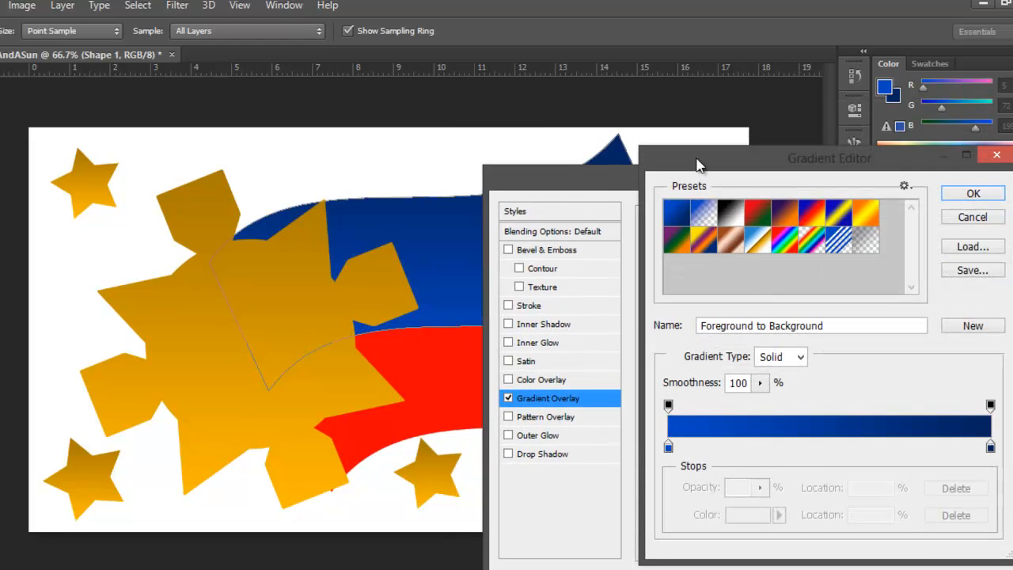
pyautogui.click(973, 196)
pyautogui.click(967, 209)
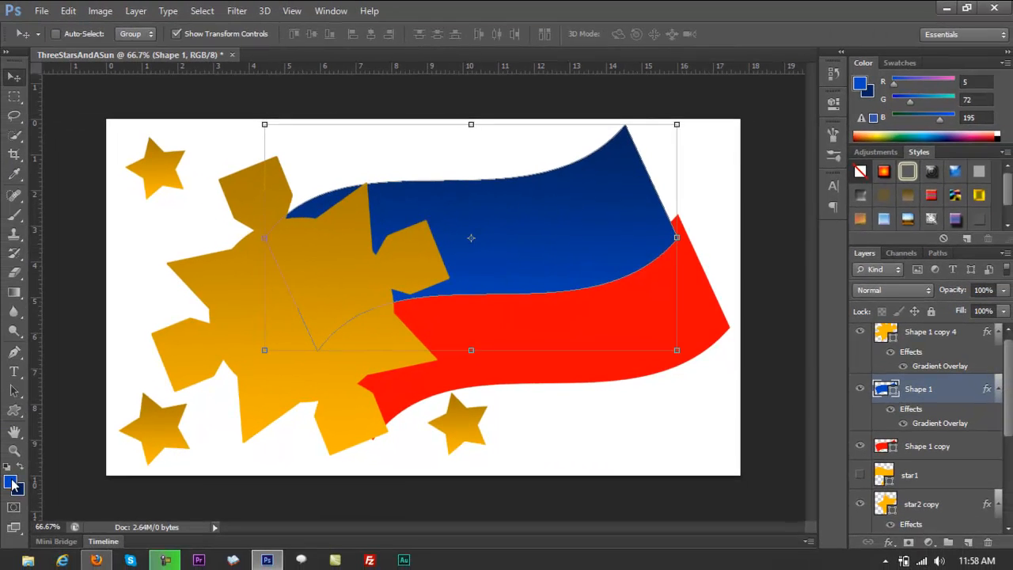
# Set the foreground colour to the flag's red, f20303, and the background colour to a darker shade of that red.
pyautogui.click(12, 480)
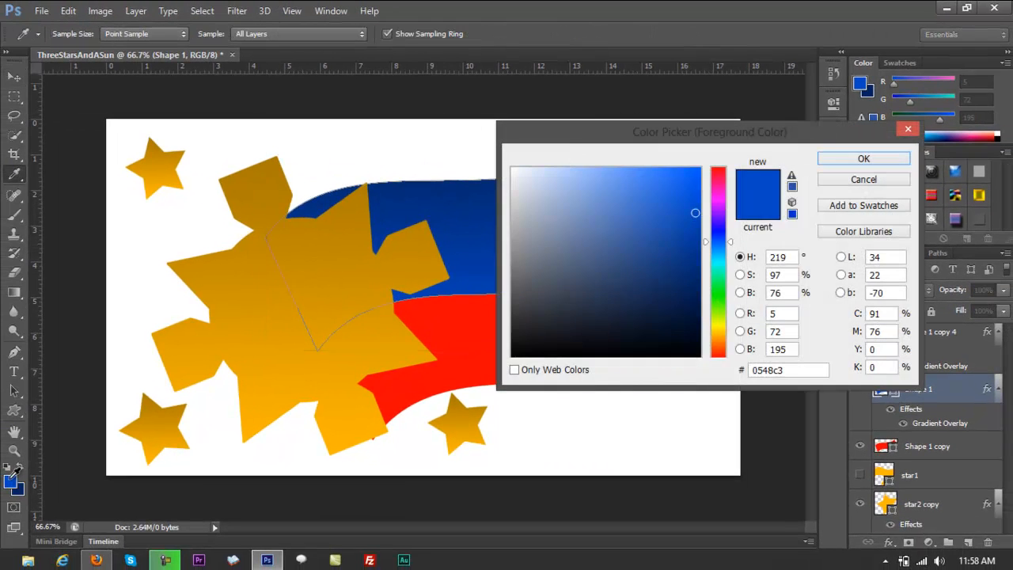
pyautogui.click(469, 311)
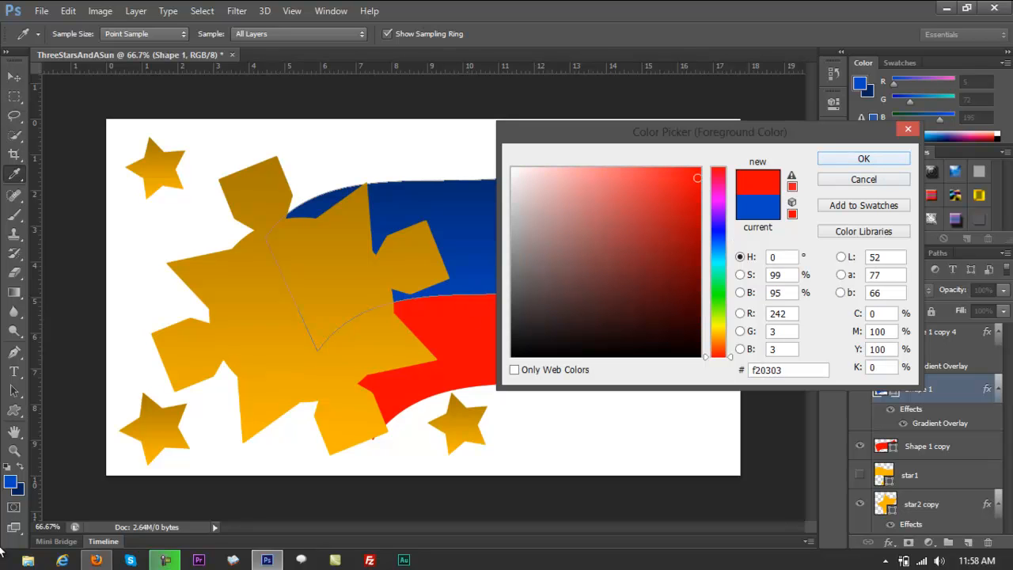
pyautogui.click(852, 160)
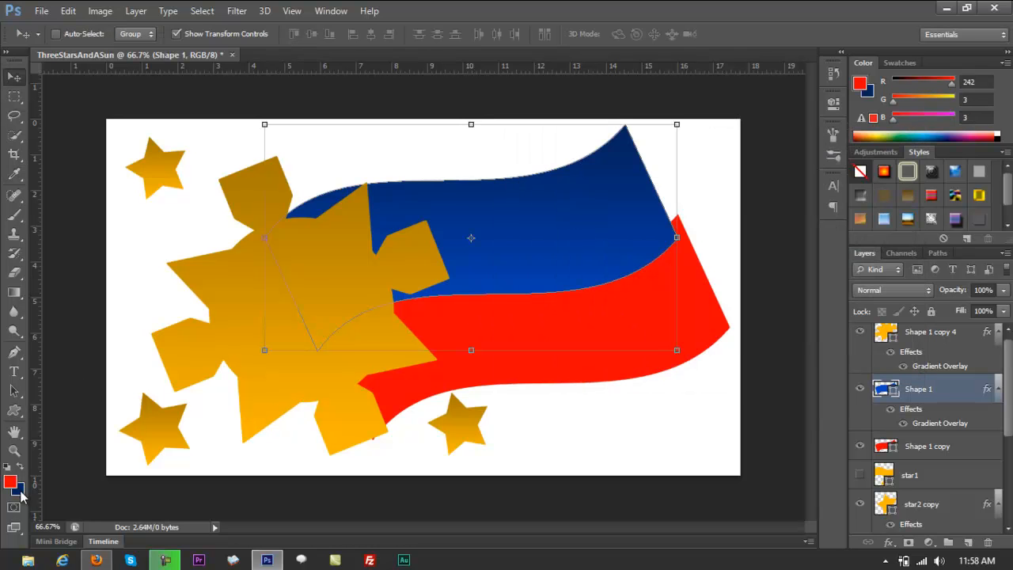
pyautogui.click(18, 491)
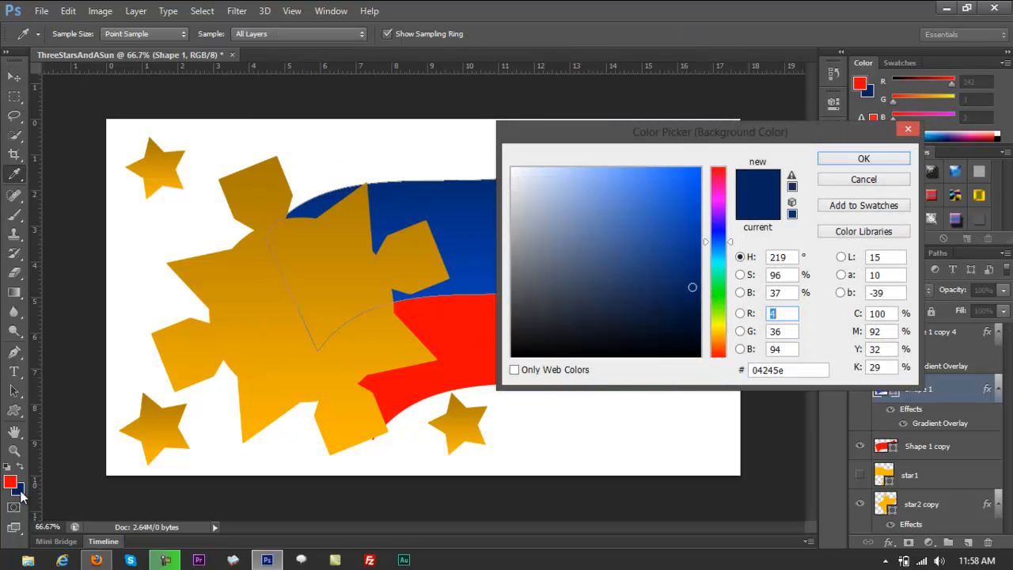
pyautogui.click(466, 303)
pyautogui.moveTo(676, 202); pyautogui.dragTo(689, 254)
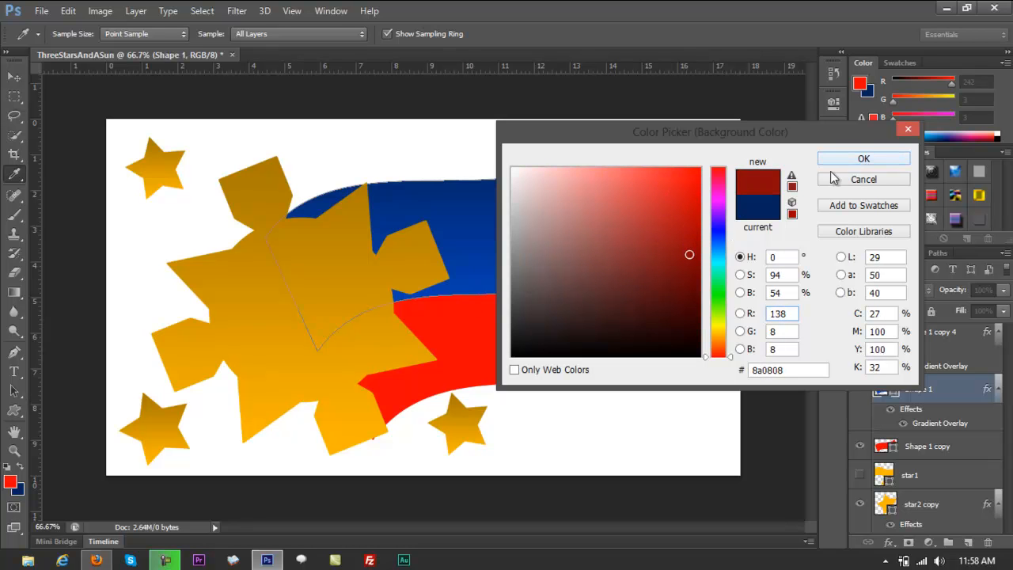
pyautogui.click(696, 239)
pyautogui.click(837, 163)
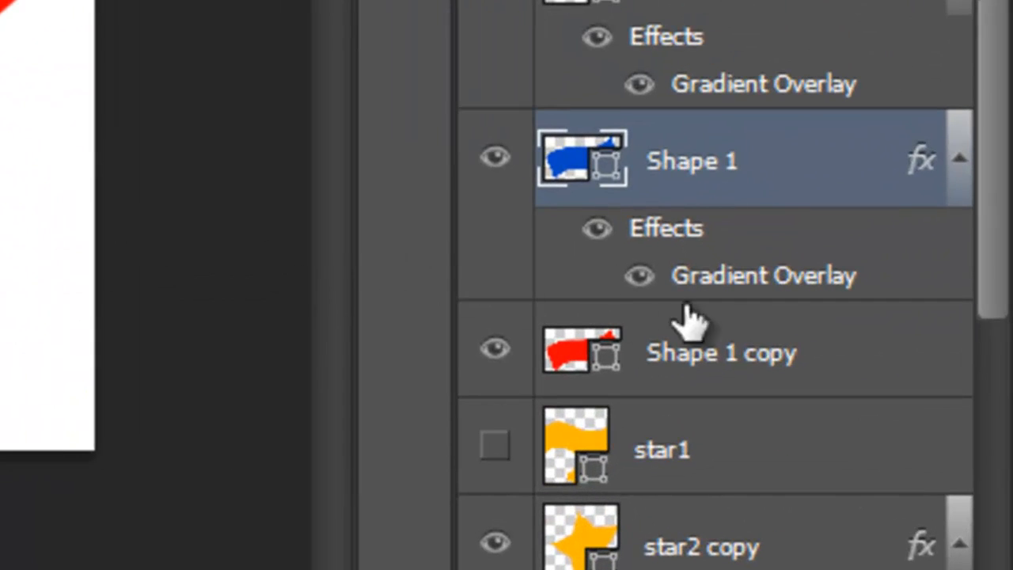
# Add a Gradient Overlay to the red flag's Shape 1 copy layer using the Foreground to Background preset, and apply the style.
pyautogui.click(736, 374)
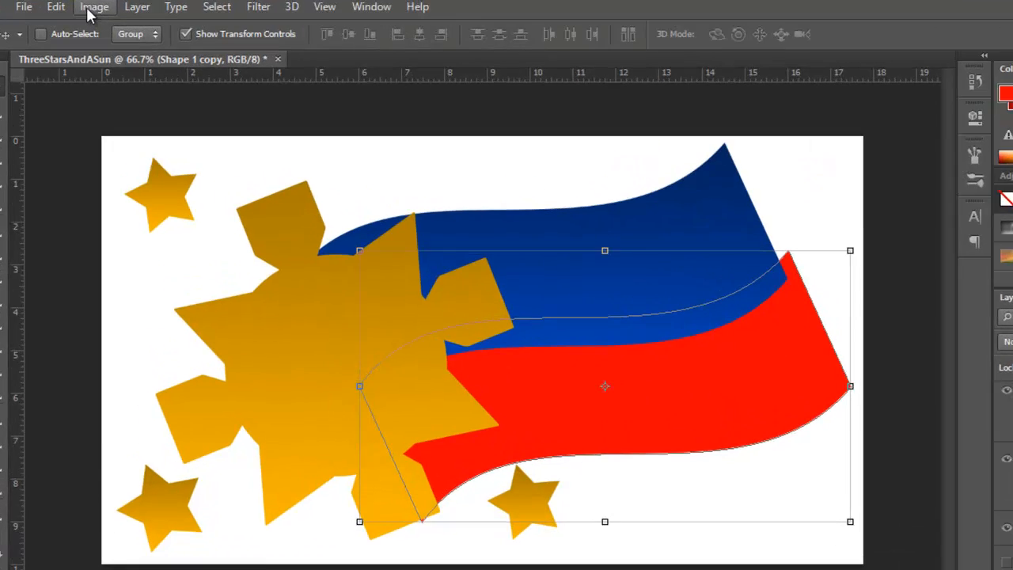
pyautogui.click(136, 10)
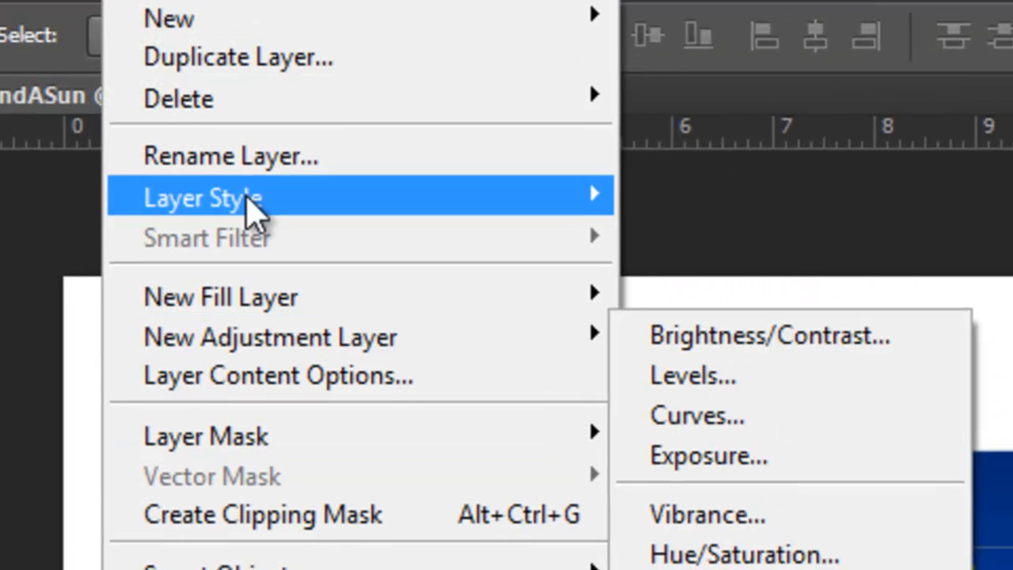
pyautogui.moveTo(518, 210)
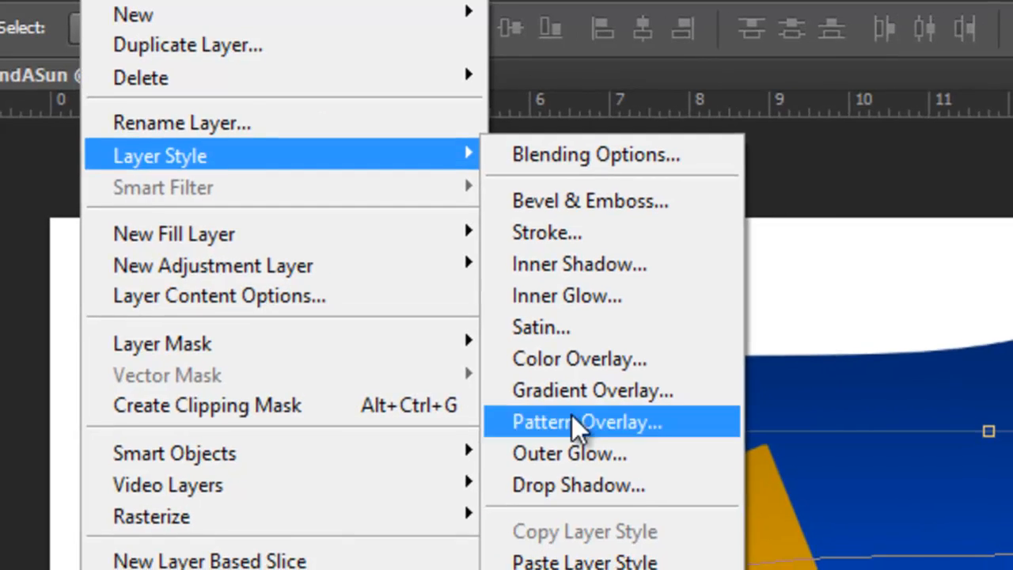
pyautogui.click(582, 390)
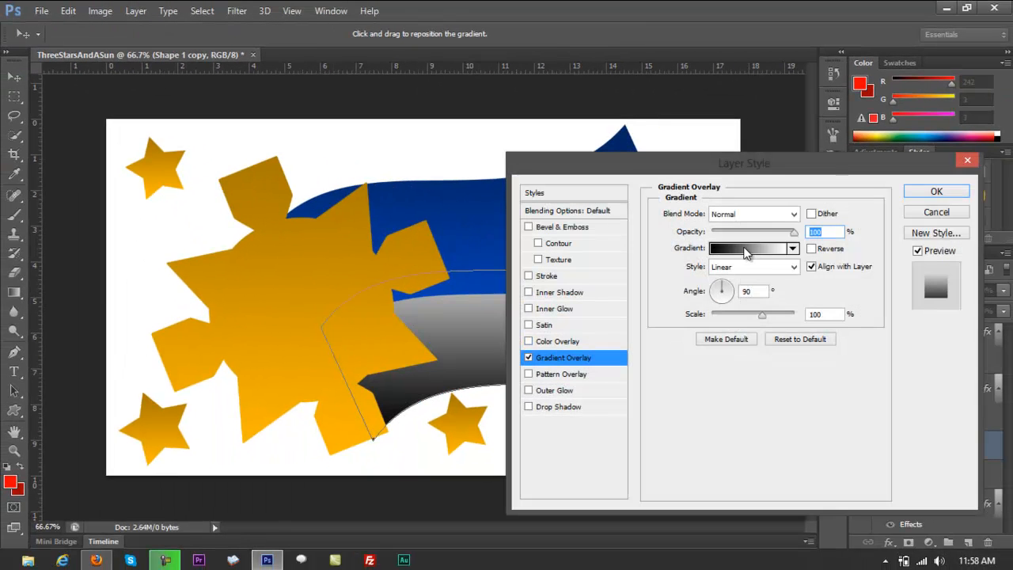
pyautogui.click(747, 252)
pyautogui.click(683, 196)
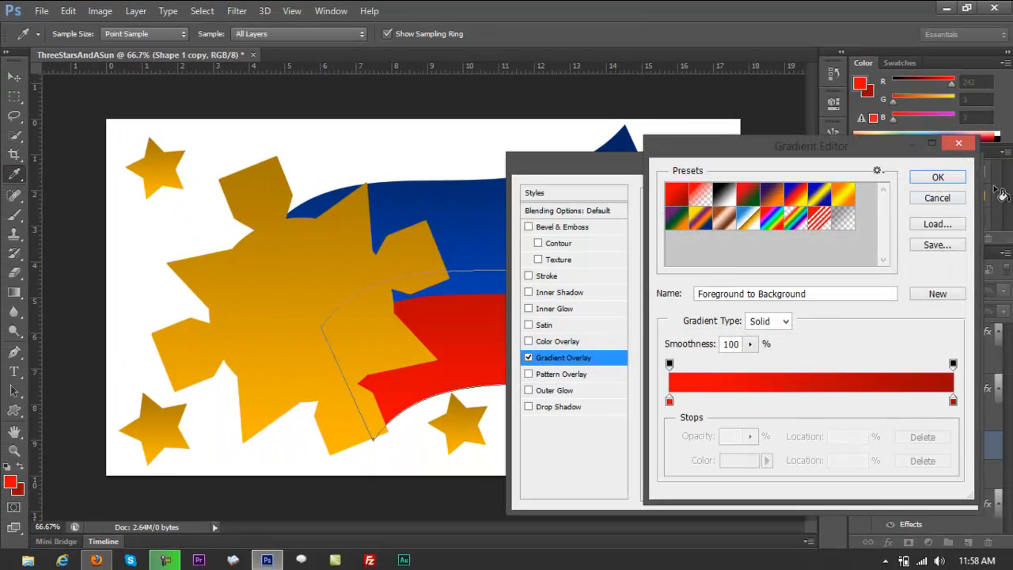
pyautogui.click(938, 179)
pyautogui.click(957, 186)
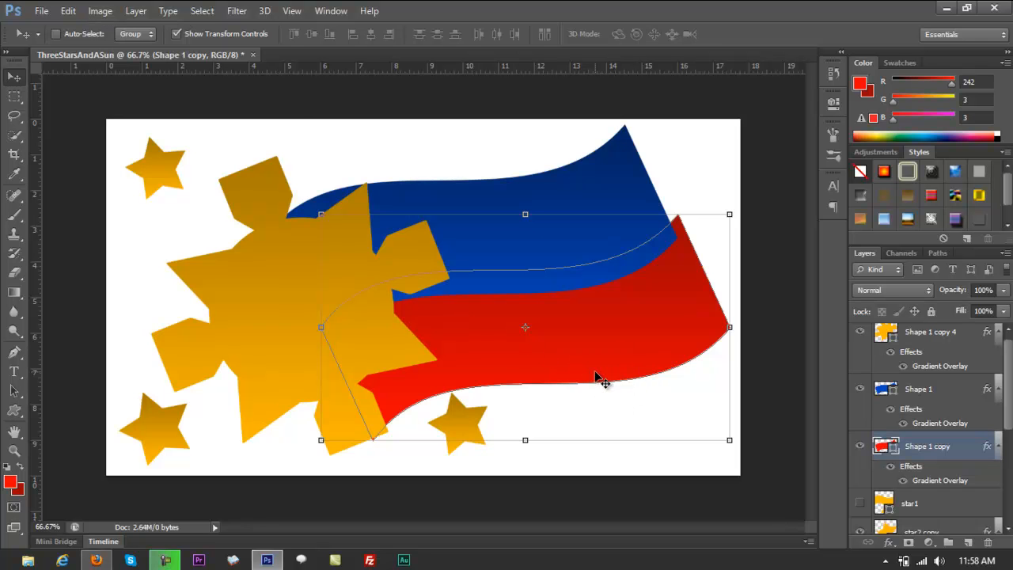
# Add a Drop Shadow to the red flag's Shape 1 copy layer with an angle of 120°.
pyautogui.click(135, 11)
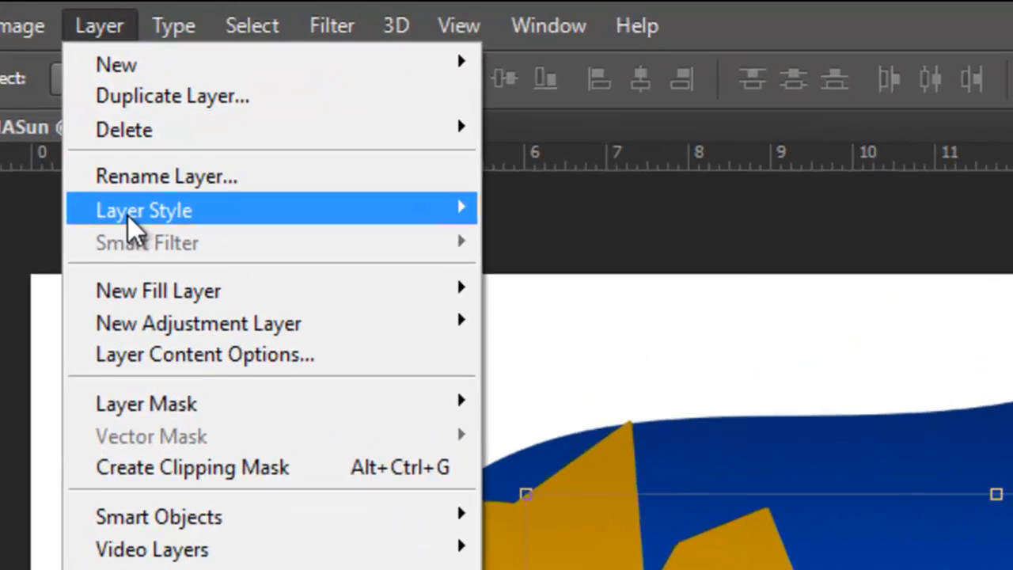
pyautogui.moveTo(150, 106)
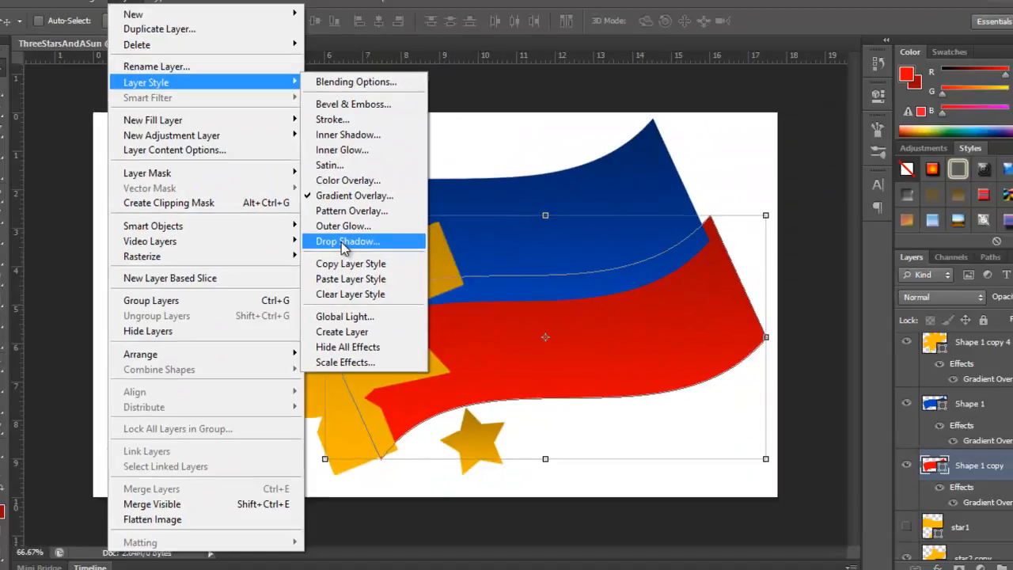
pyautogui.click(491, 331)
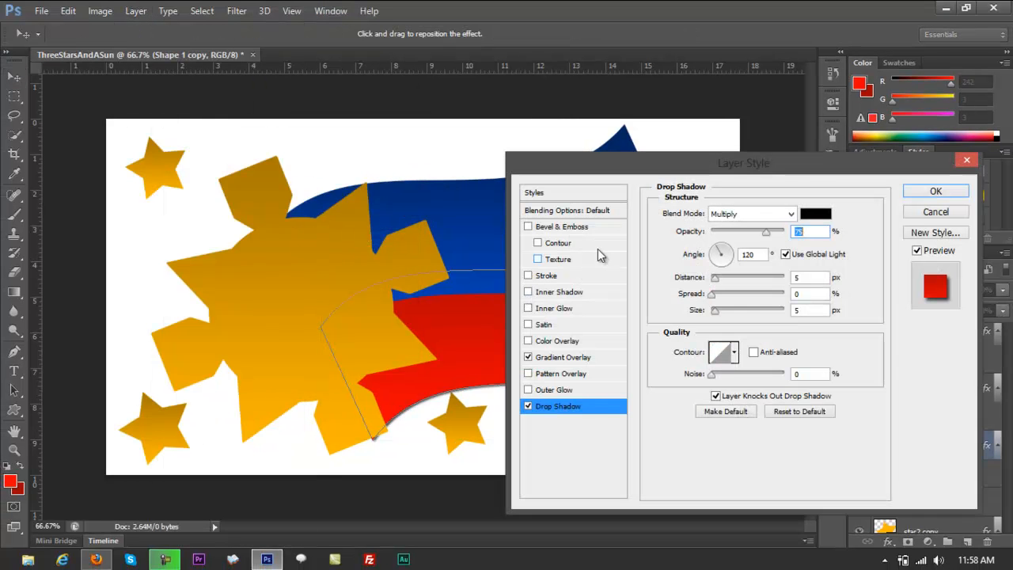
pyautogui.moveTo(665, 164); pyautogui.dragTo(714, 109)
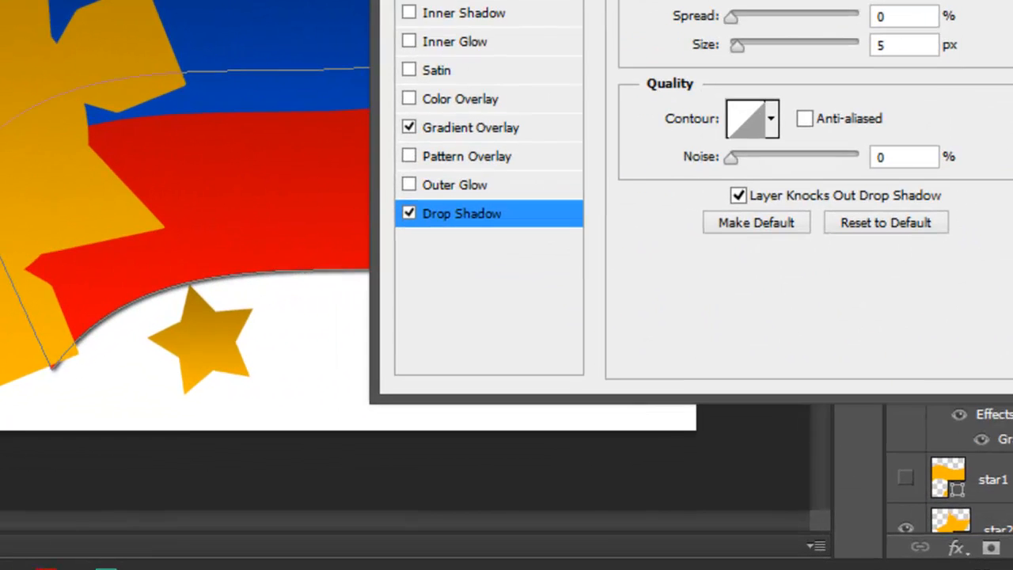
pyautogui.moveTo(714, 18); pyautogui.dragTo(758, 0)
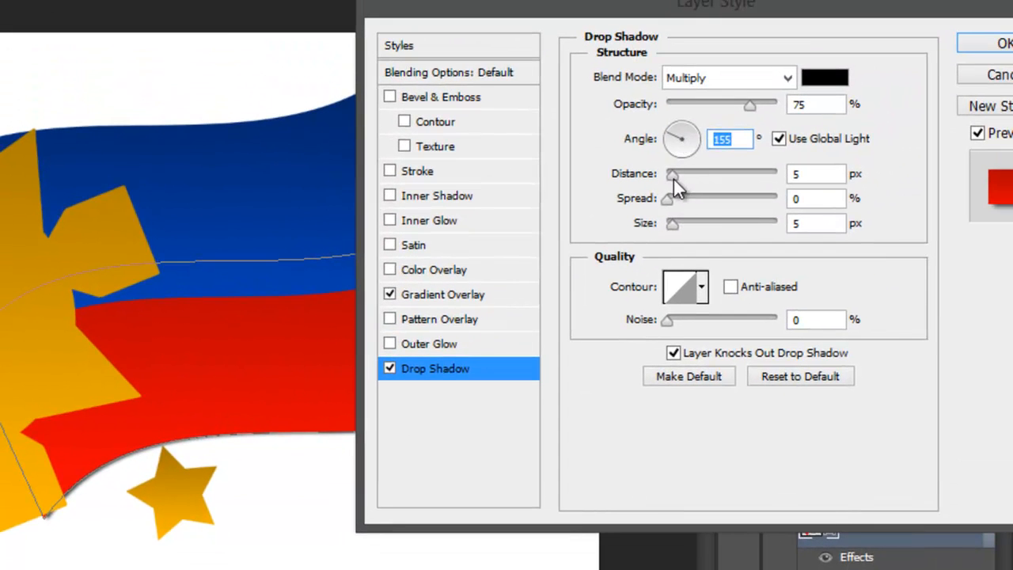
pyautogui.write('120')
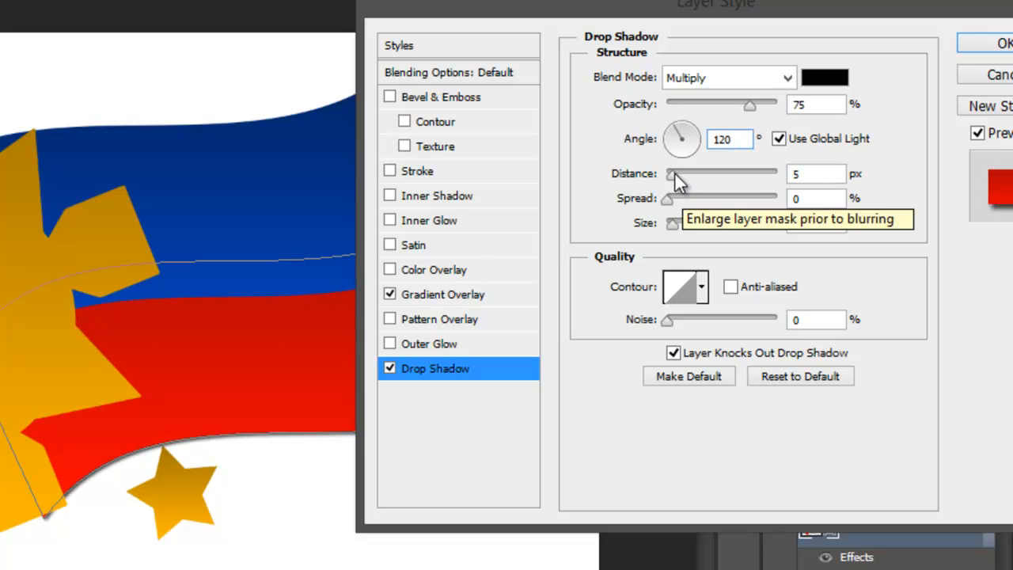
# Set the red flag's Drop Shadow to distance 1 px, spread 23% and size 43 px, and apply the style.
pyautogui.moveTo(674, 171); pyautogui.dragTo(688, 174)
pyautogui.moveTo(626, 8); pyautogui.dragTo(666, 0)
pyautogui.moveTo(709, 144); pyautogui.dragTo(752, 145)
pyautogui.moveTo(713, 170); pyautogui.dragTo(744, 168)
pyautogui.moveTo(730, 120); pyautogui.dragTo(733, 171)
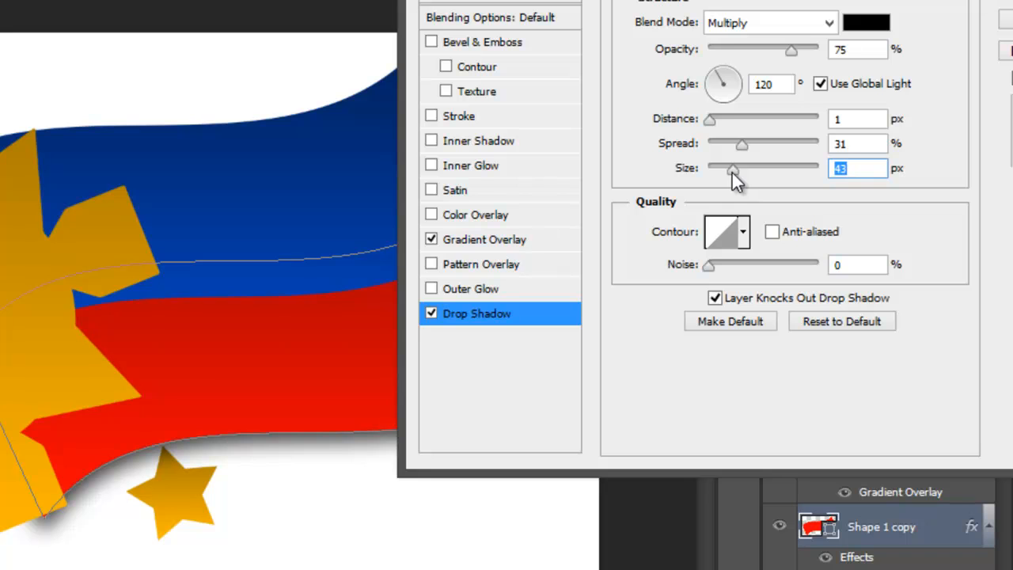
pyautogui.moveTo(705, 0); pyautogui.dragTo(775, 45)
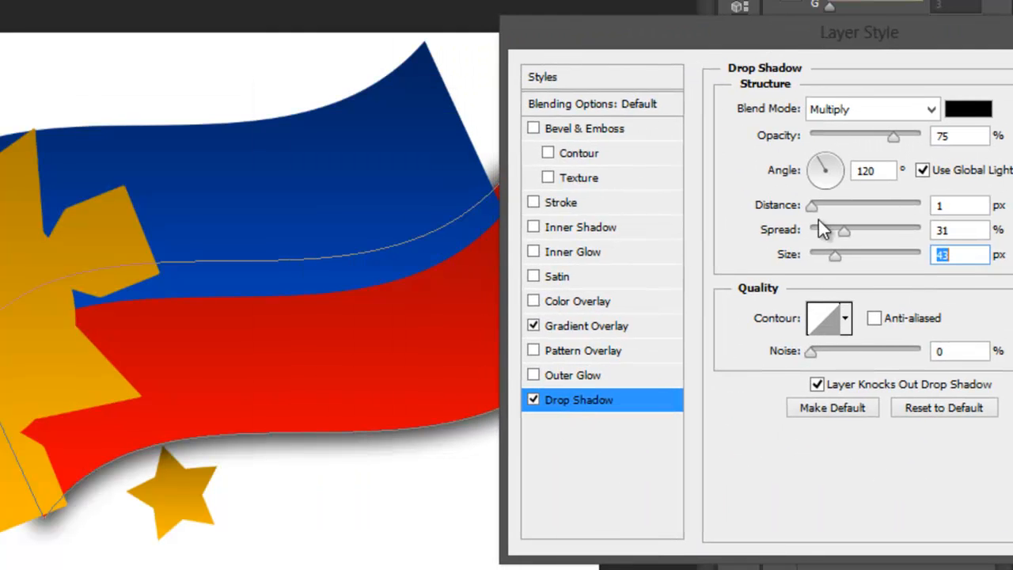
pyautogui.moveTo(846, 231); pyautogui.dragTo(836, 236)
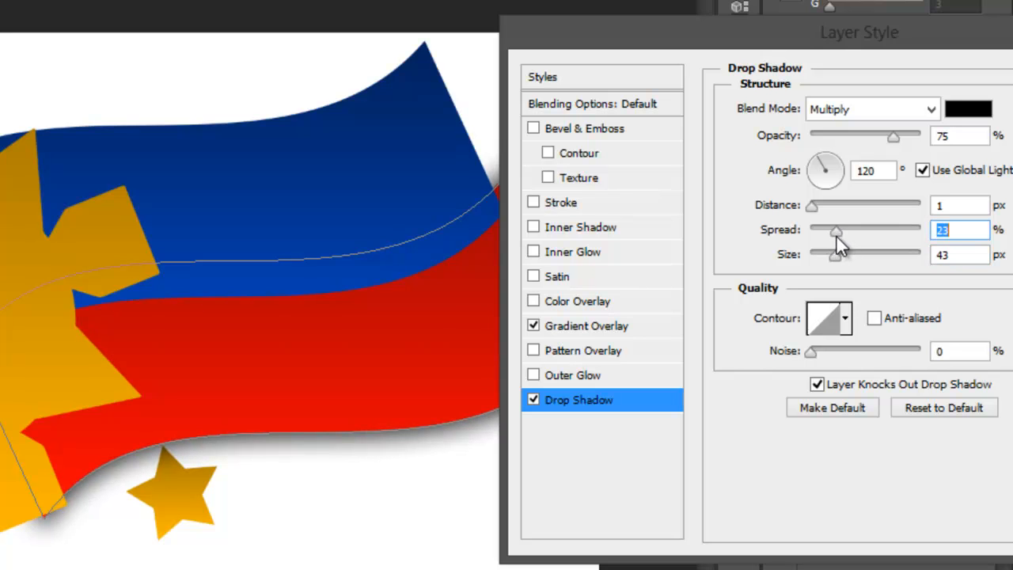
pyautogui.moveTo(815, 51); pyautogui.dragTo(337, 168)
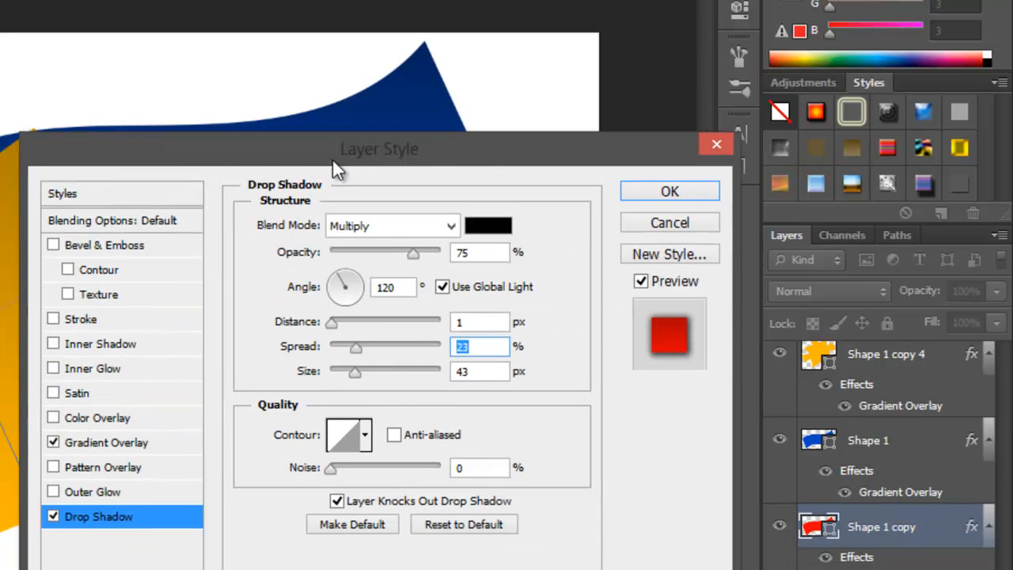
pyautogui.click(645, 193)
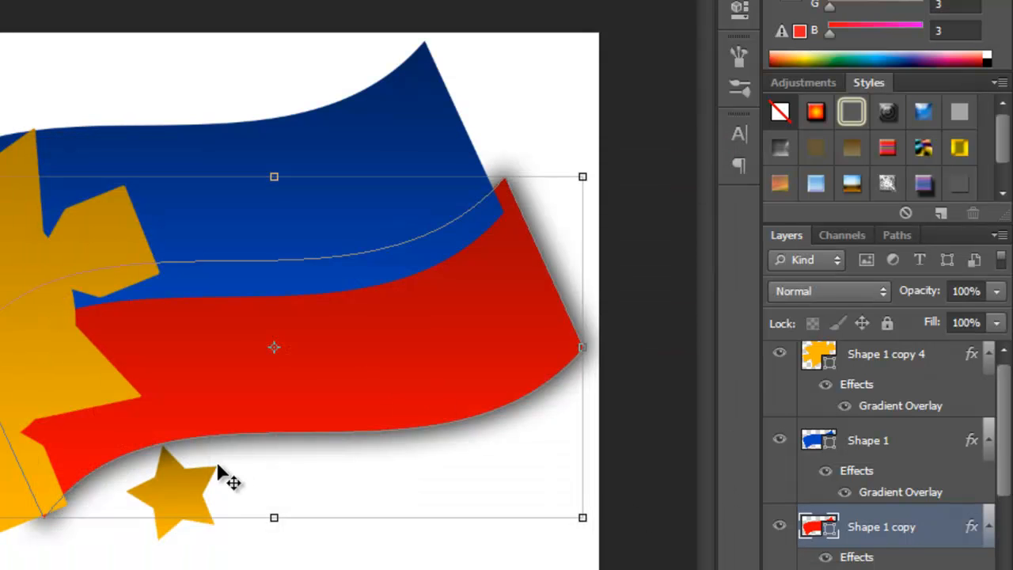
pyautogui.moveTo(1007, 450); pyautogui.dragTo(1006, 466)
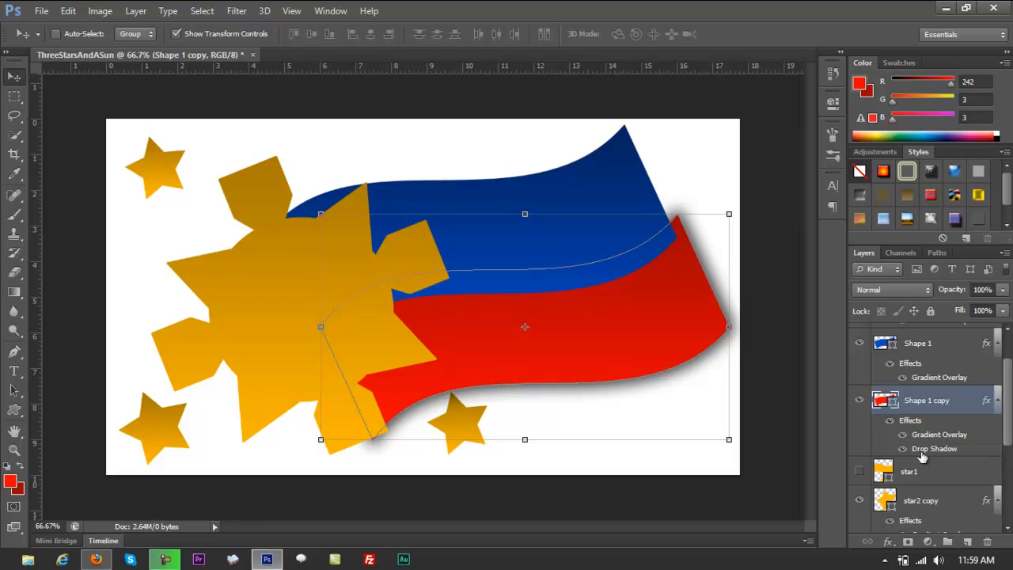
pyautogui.rightClick(521, 190)
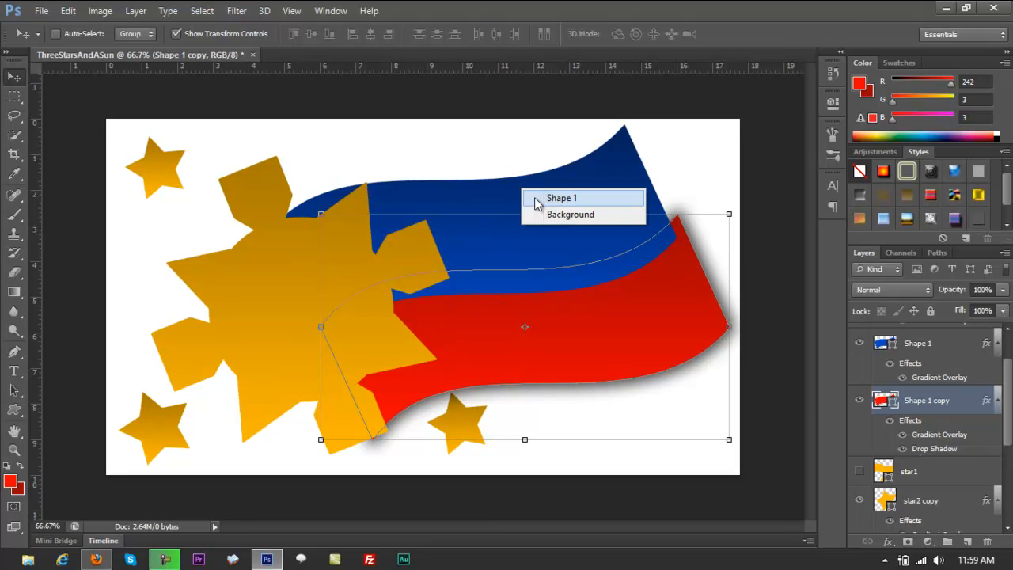
pyautogui.click(538, 200)
pyautogui.click(136, 10)
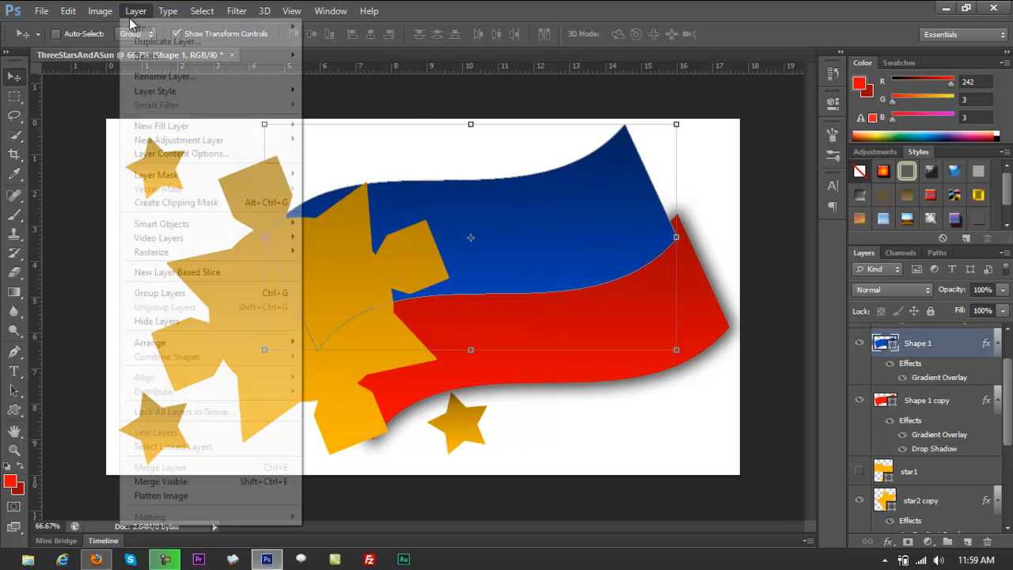
pyautogui.moveTo(166, 91)
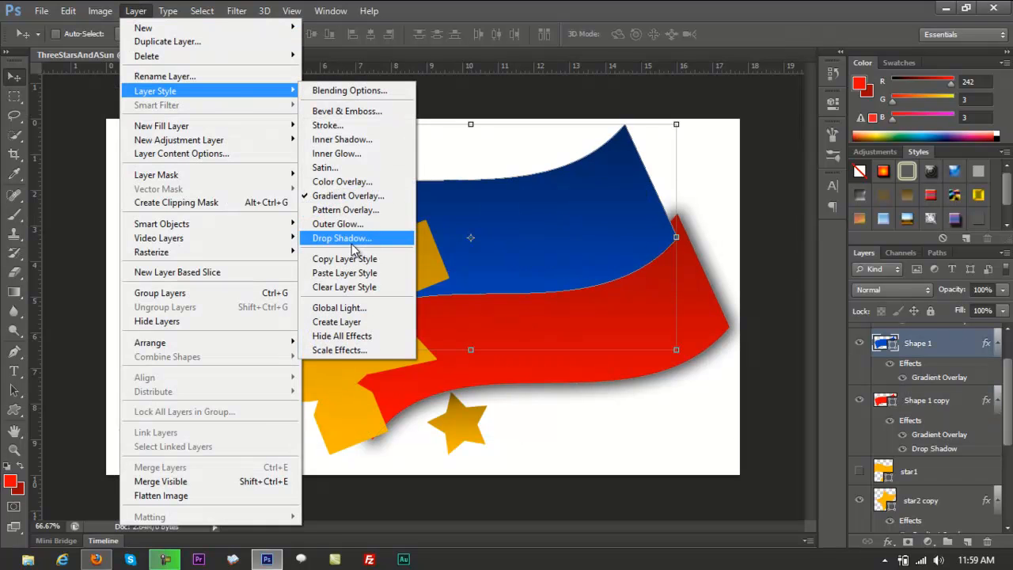
pyautogui.click(363, 240)
pyautogui.moveTo(580, 204); pyautogui.dragTo(557, 154)
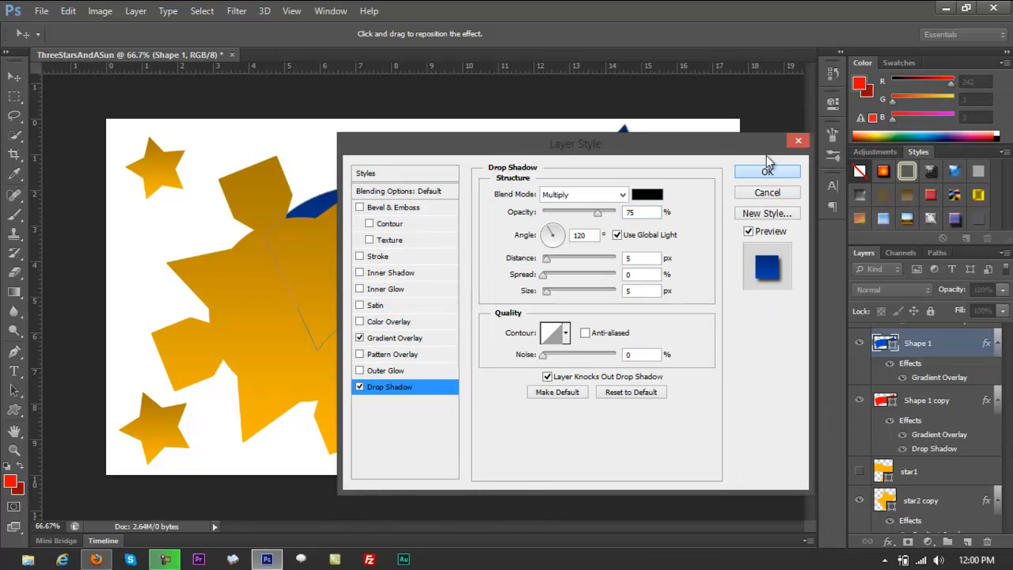
pyautogui.click(797, 143)
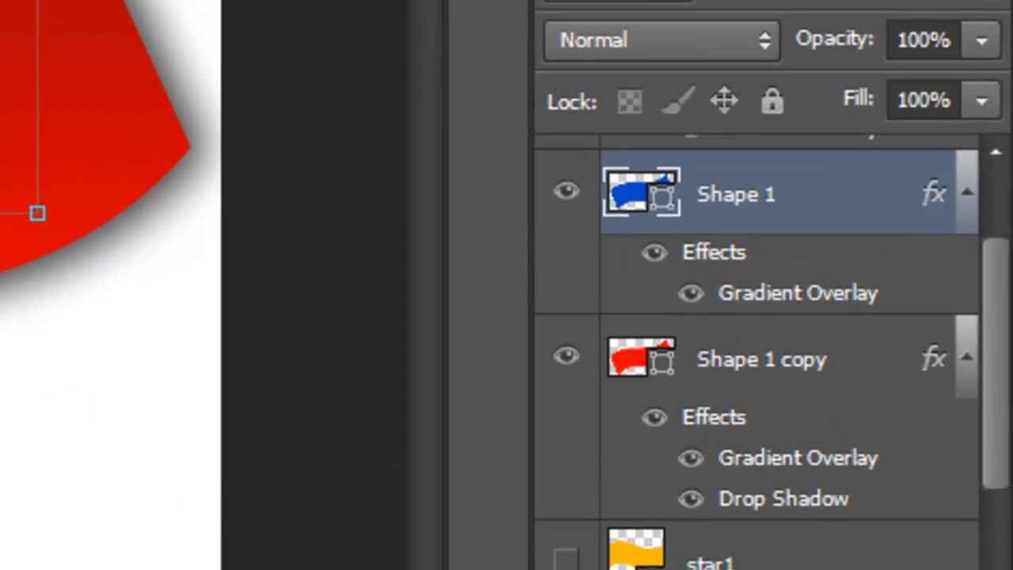
# Check the Drop Shadow's distance, spread and size values on the red flag's Shape 1 copy layer.
pyautogui.click(762, 360)
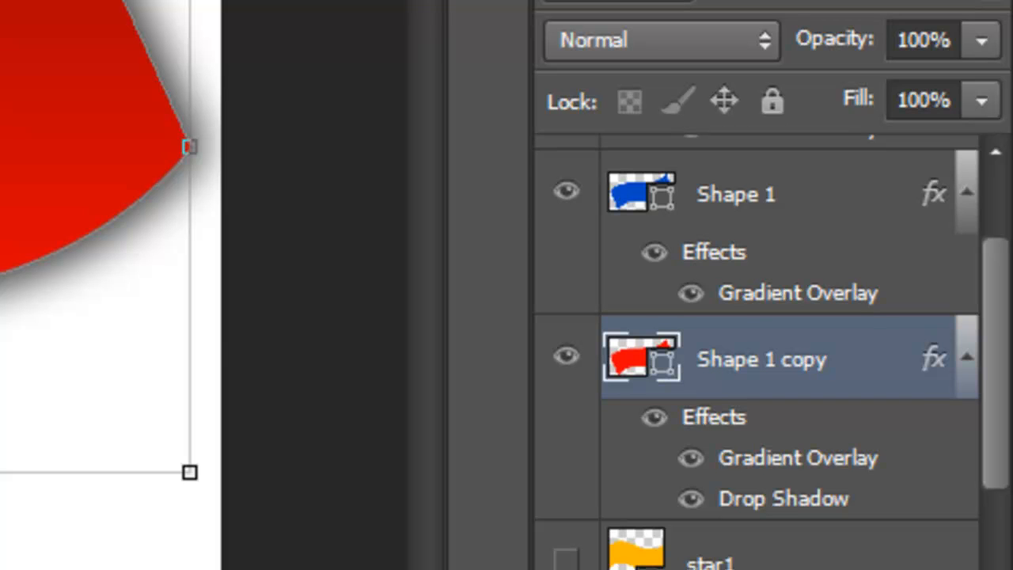
pyautogui.doubleClick(780, 499)
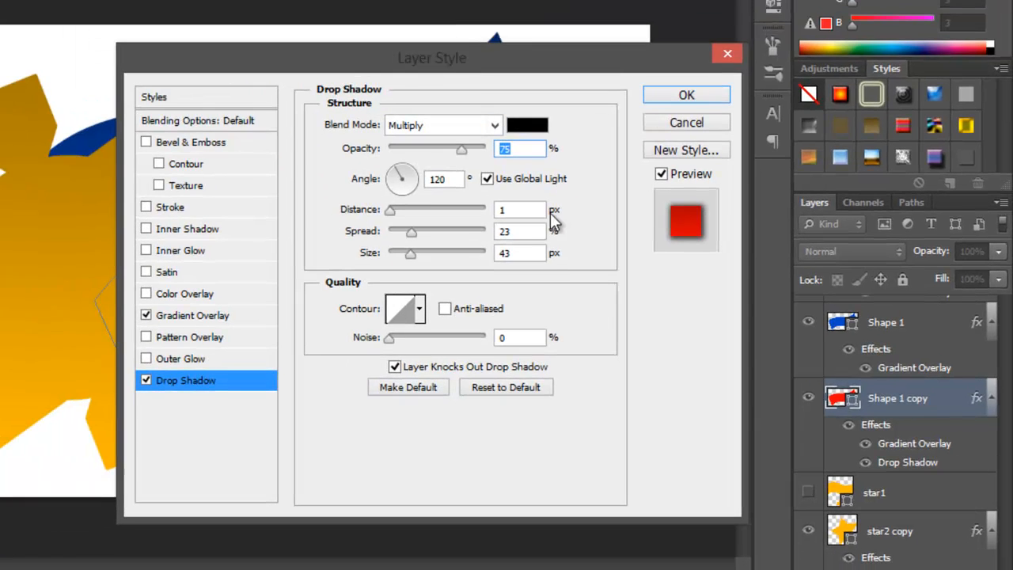
pyautogui.moveTo(463, 51); pyautogui.dragTo(515, 19)
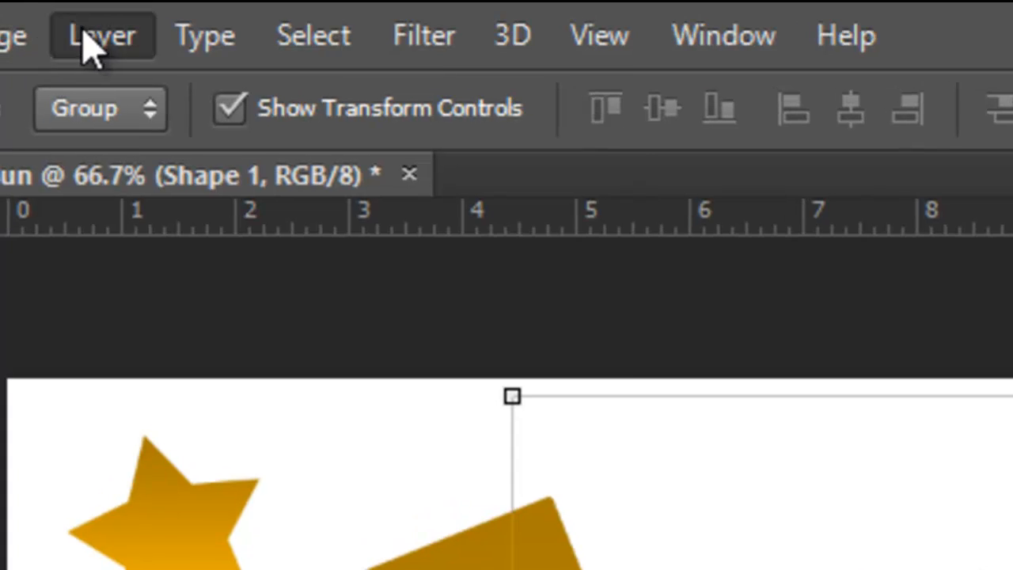
# Add a Drop Shadow to the blue flag's Shape 1 layer with distance 1 px, spread 23% and size 43 px, and apply it.
pyautogui.click(83, 24)
pyautogui.moveTo(462, 265)
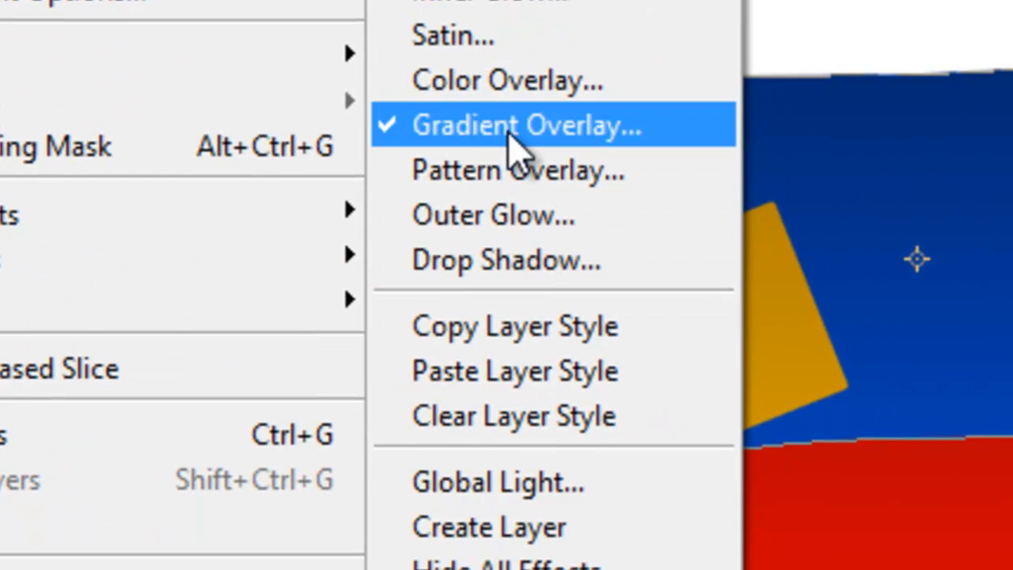
pyautogui.click(490, 251)
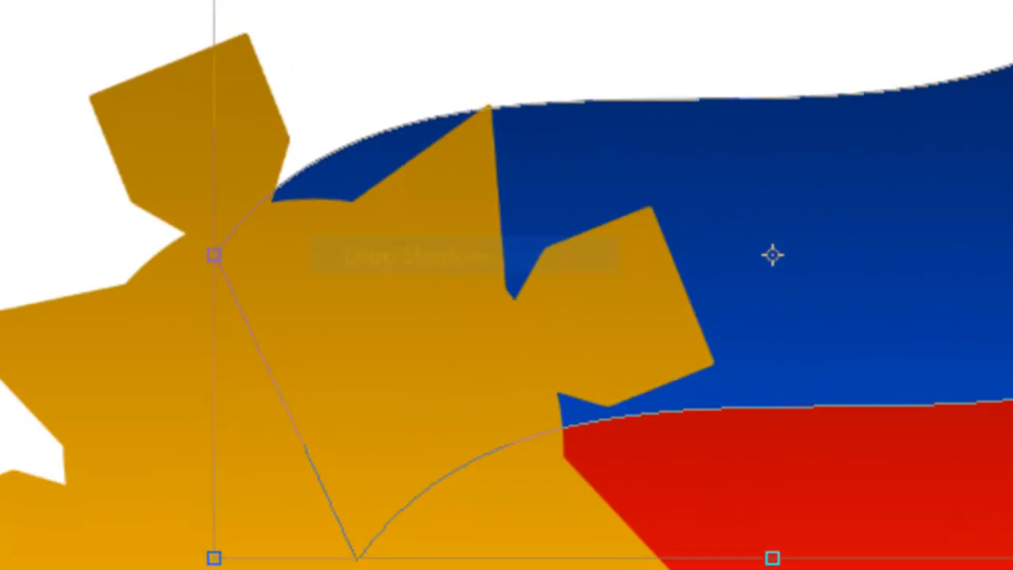
pyautogui.click(702, 209)
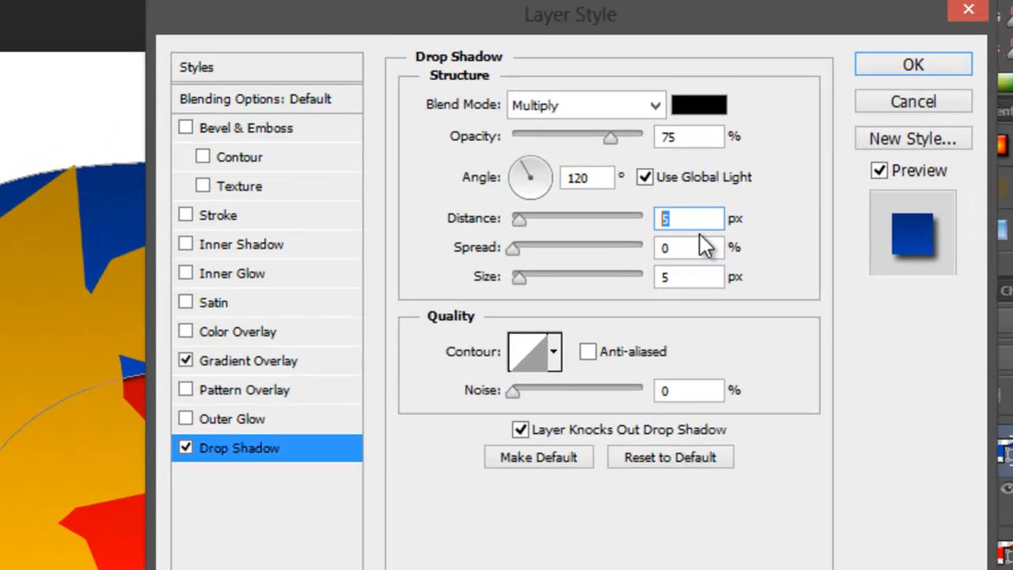
pyautogui.write('1')
pyautogui.click(717, 230)
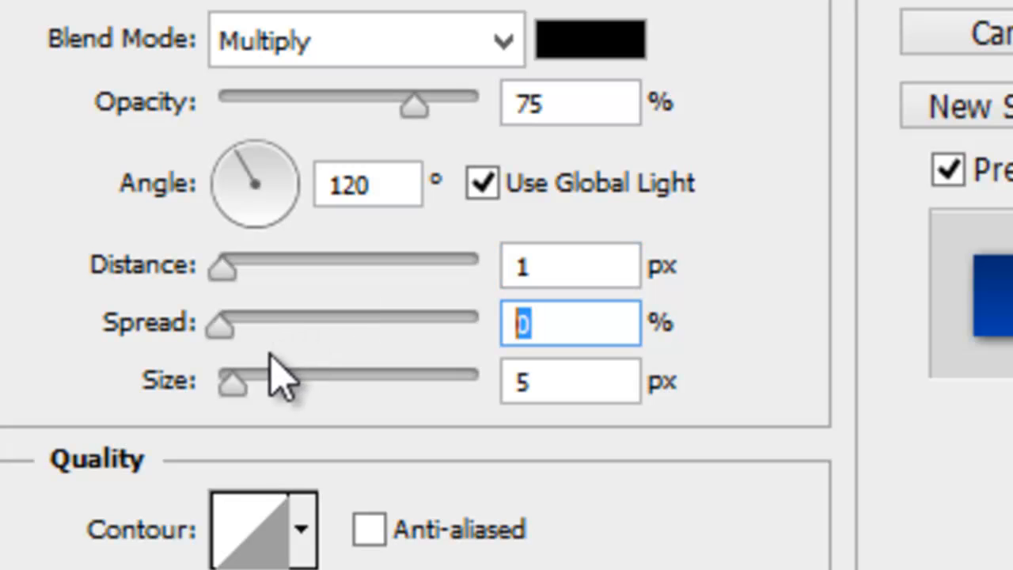
pyautogui.write('23')
pyautogui.click(538, 383)
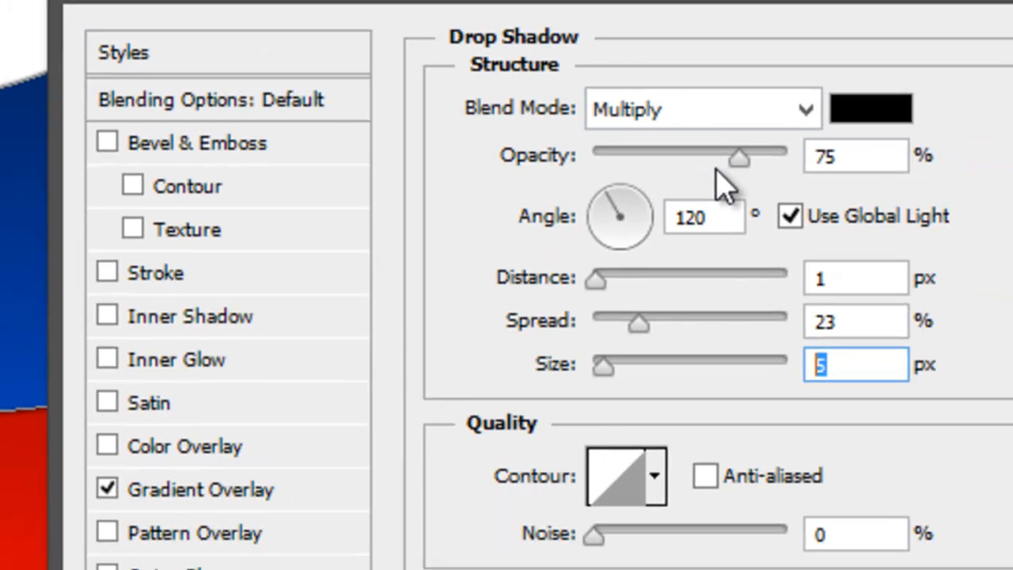
pyautogui.write('43')
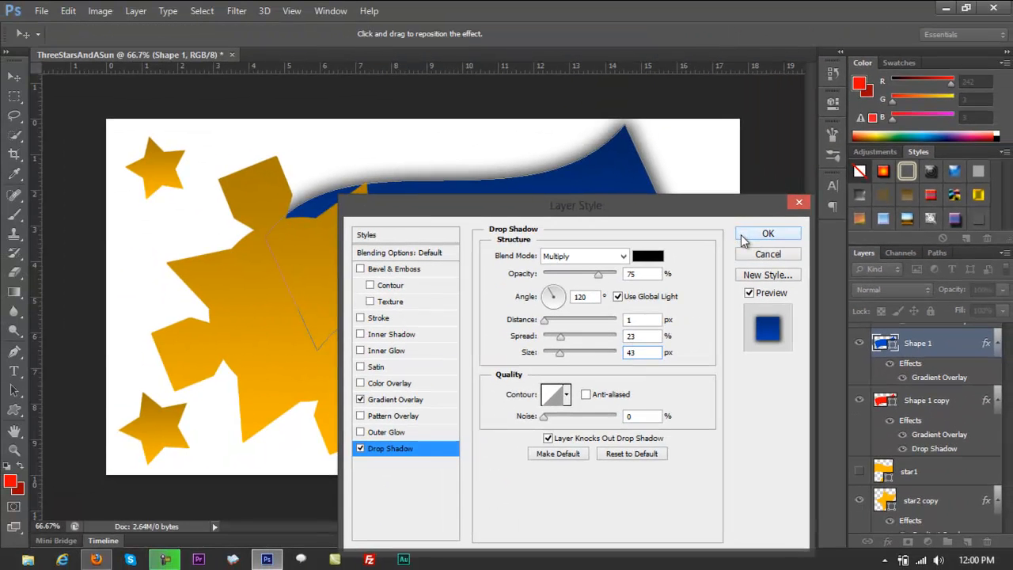
pyautogui.click(743, 237)
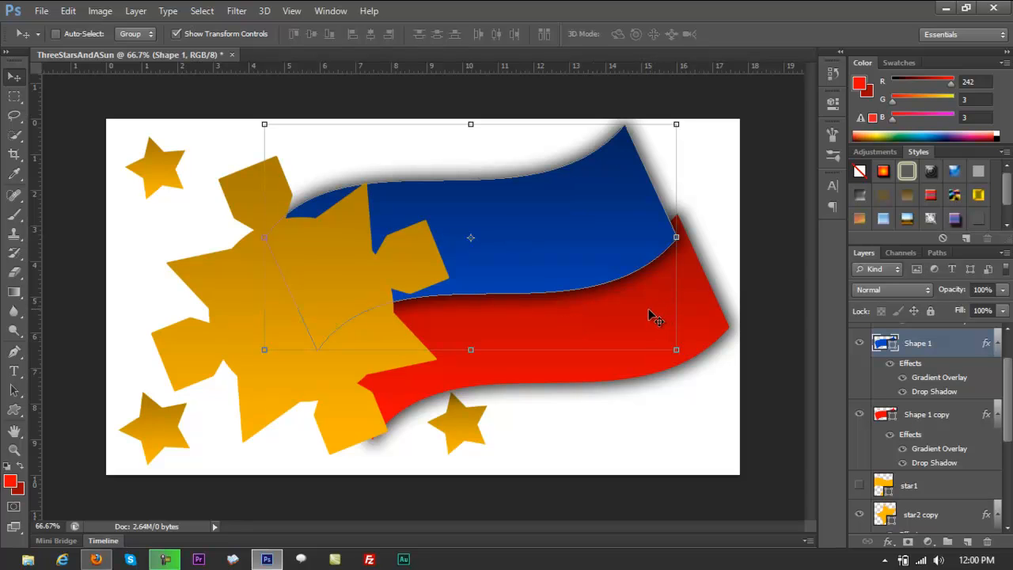
# Add a Drop Shadow to the sun's Shape 1 copy 4 layer with distance 1 px, spread 23% and size 43 px, and apply it.
pyautogui.rightClick(331, 264)
pyautogui.click(351, 274)
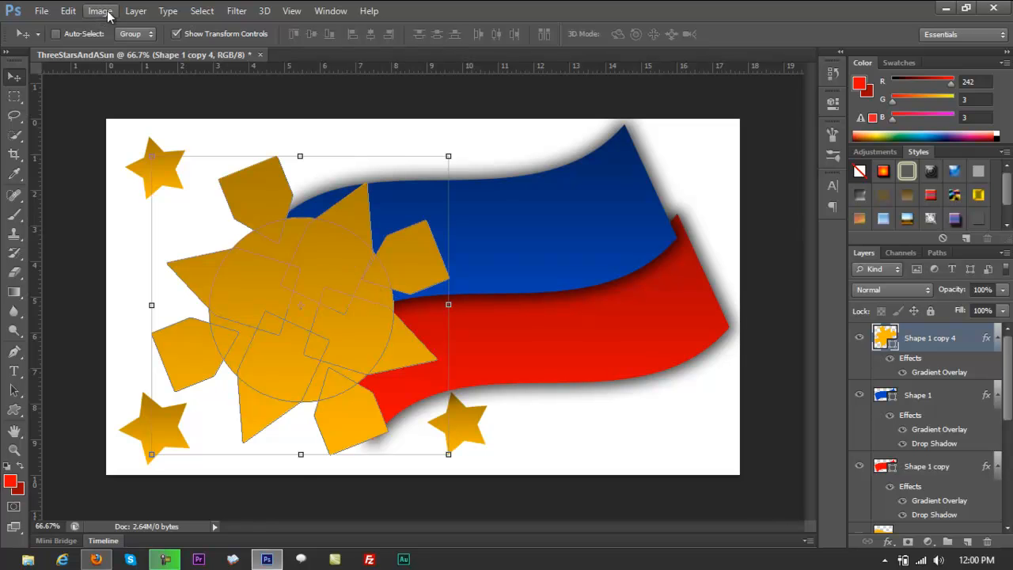
pyautogui.click(136, 11)
pyautogui.moveTo(189, 91)
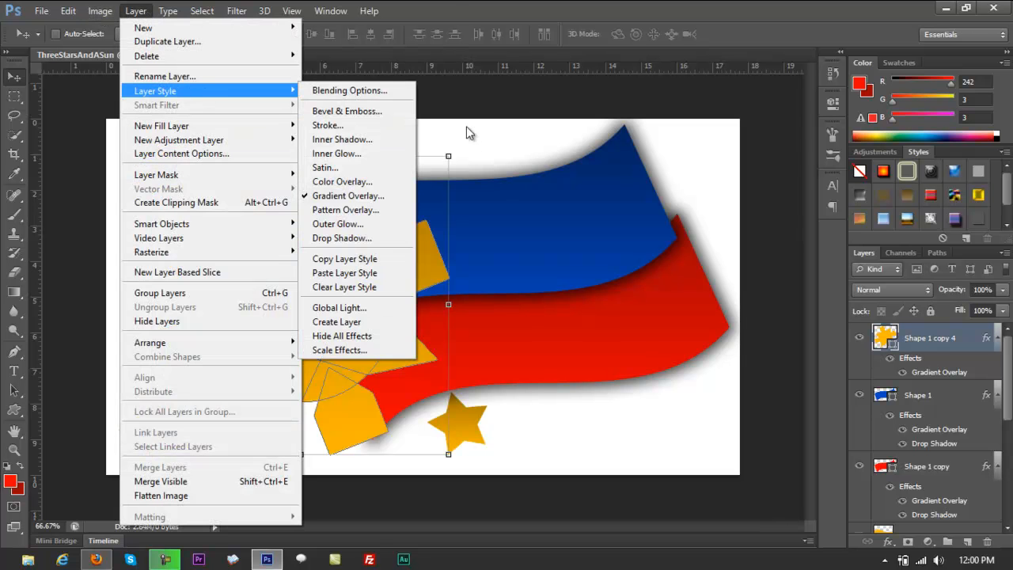
pyautogui.click(342, 238)
pyautogui.doubleClick(646, 321)
pyautogui.write('1')
pyautogui.press('Tab')
pyautogui.write('23')
pyautogui.press('Tab')
pyautogui.write('43')
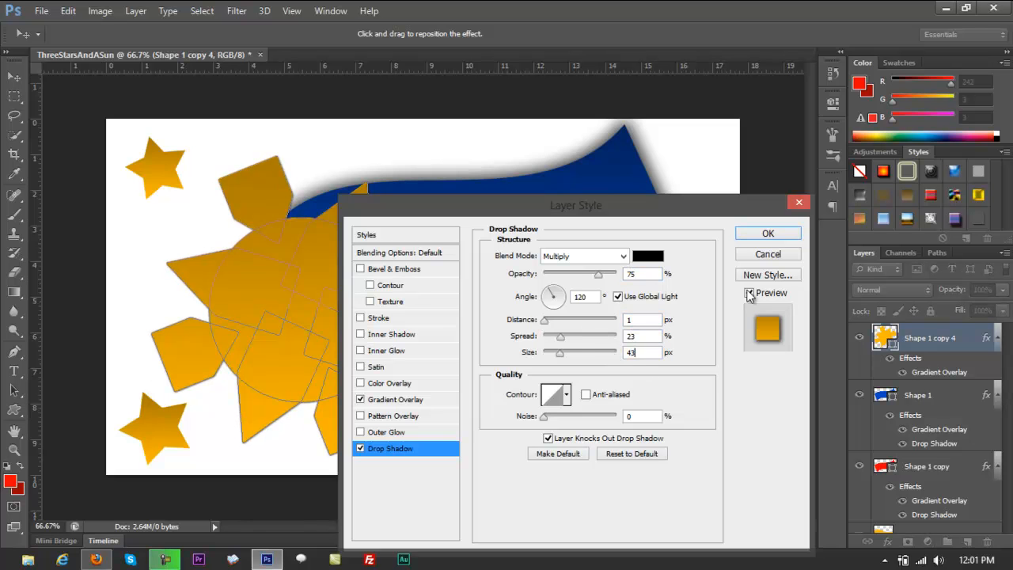
pyautogui.click(768, 233)
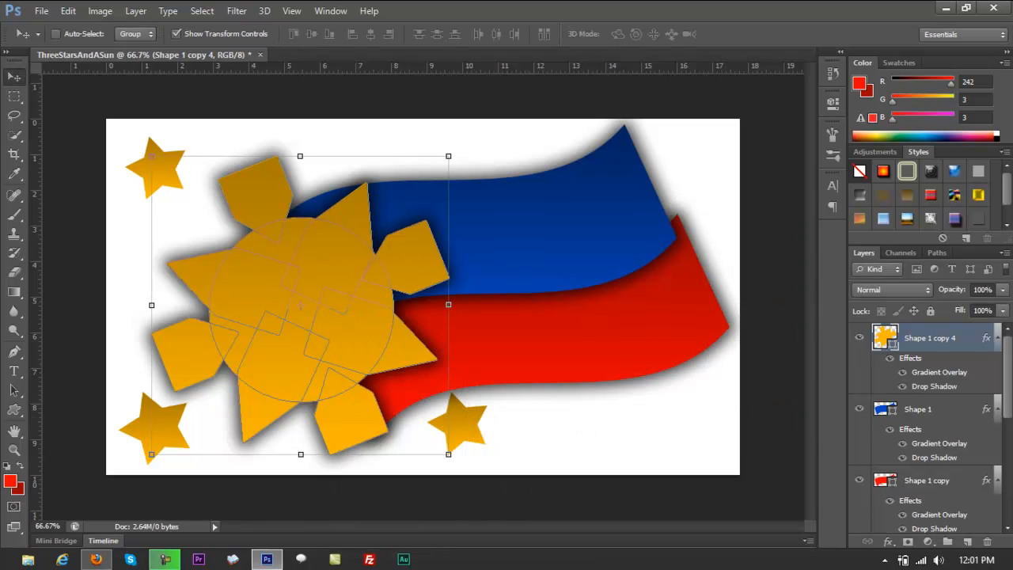
# Copy the layer style of the sun's Shape 1 copy 4 layer and paste it onto the star2 copy layer.
pyautogui.rightClick(950, 387)
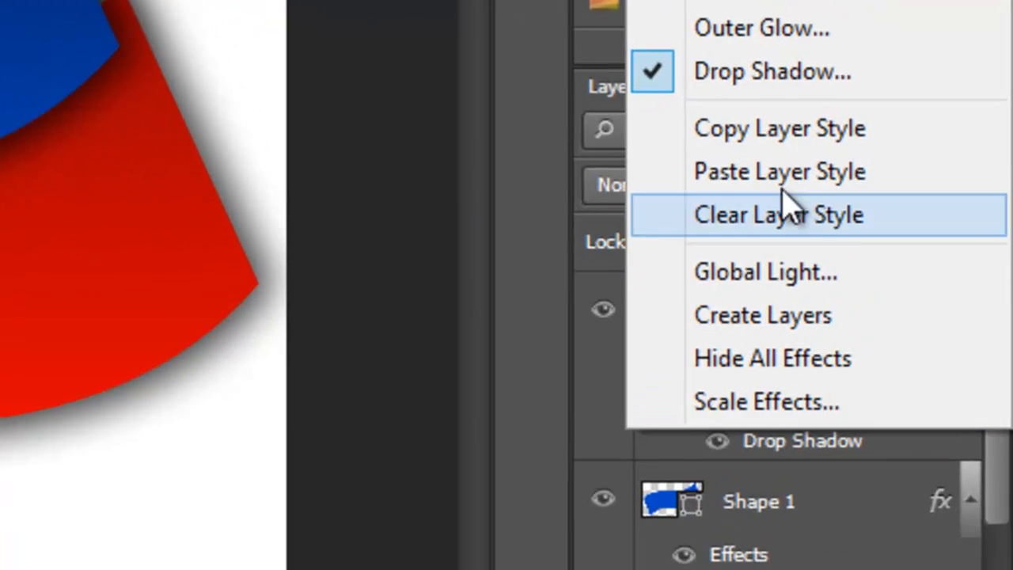
pyautogui.click(883, 231)
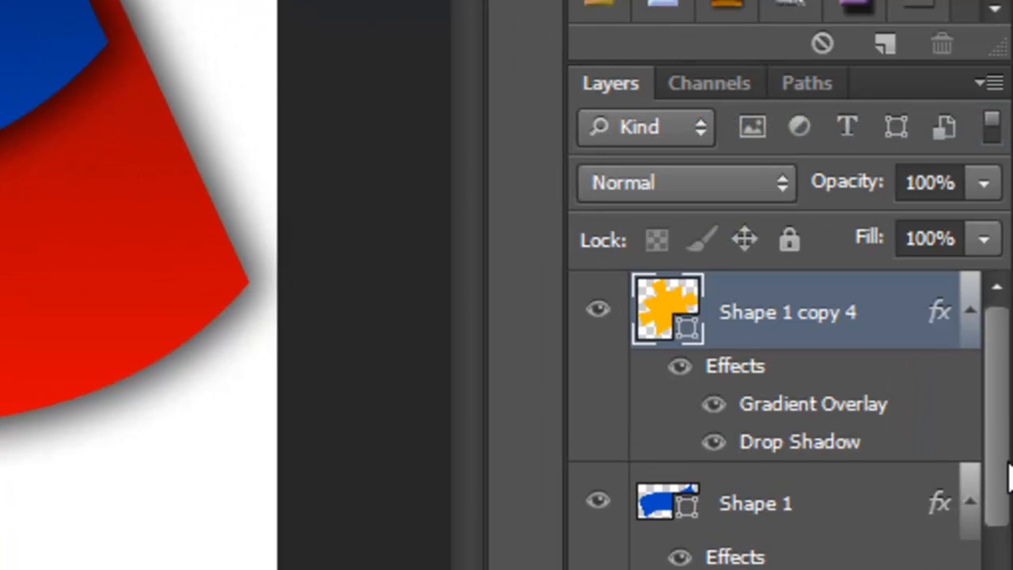
pyautogui.moveTo(997, 380); pyautogui.dragTo(1003, 539)
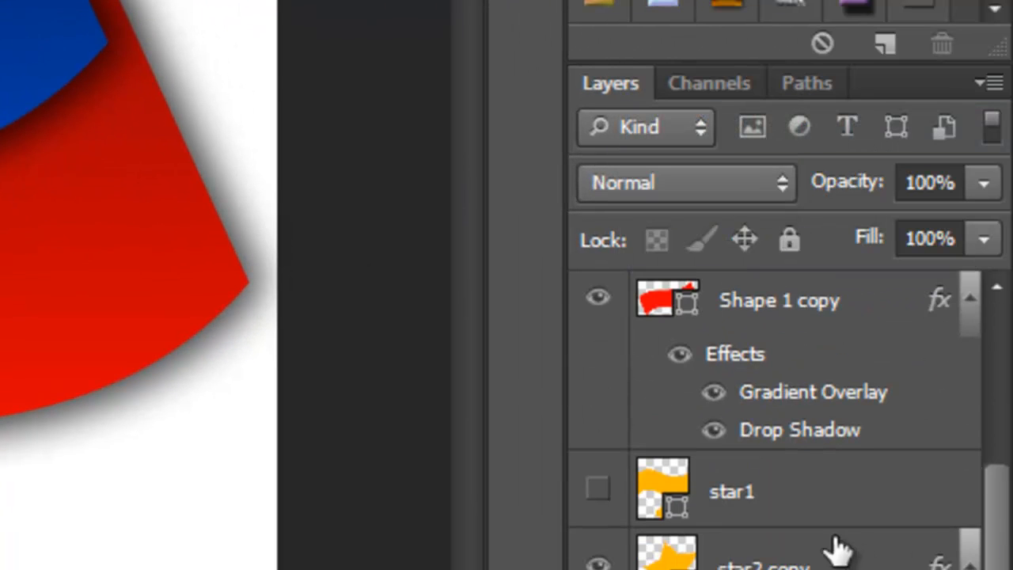
pyautogui.click(787, 509)
pyautogui.scroll(-2, 825, 498)
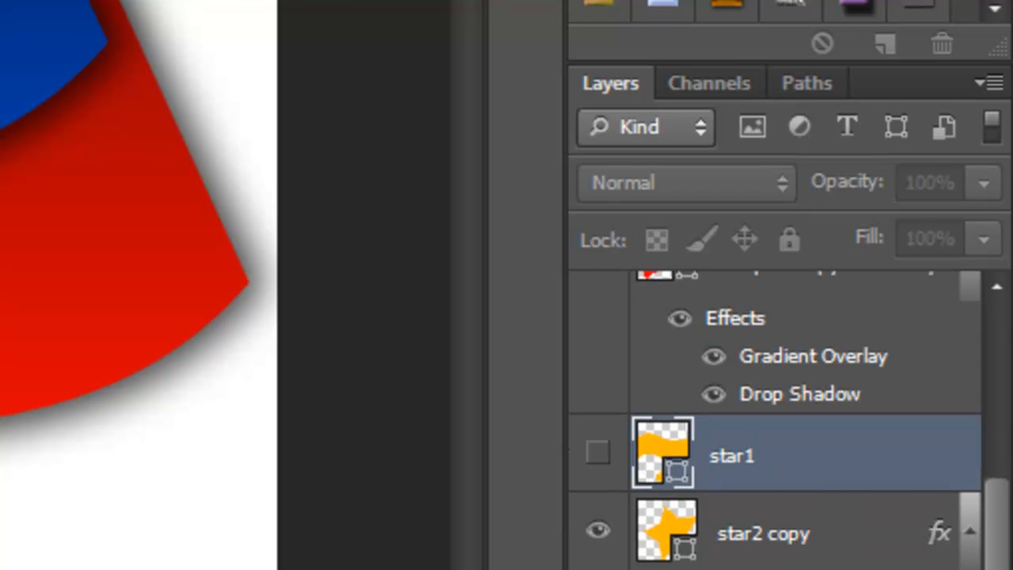
pyautogui.click(826, 498)
pyautogui.rightClick(825, 498)
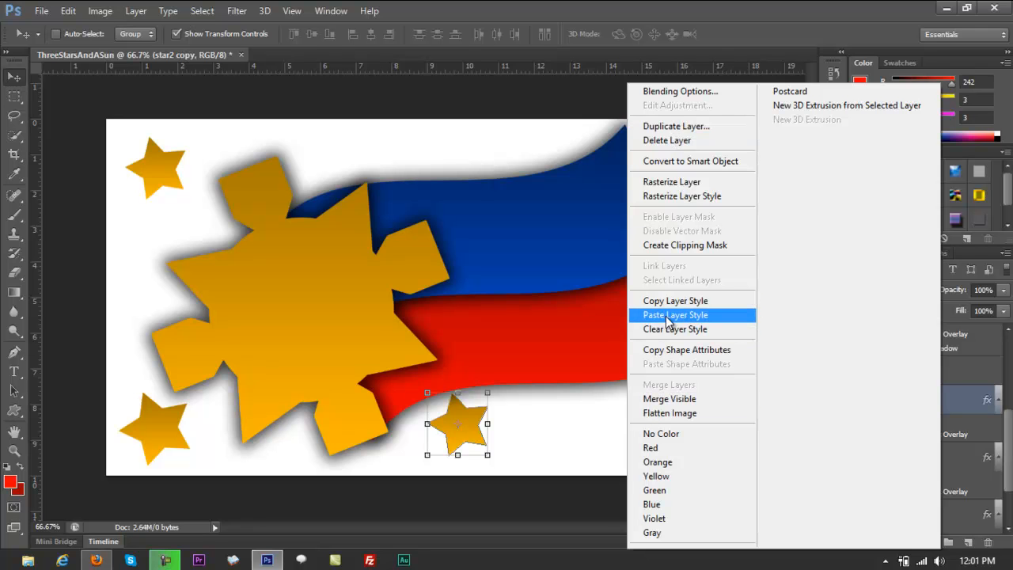
pyautogui.click(666, 319)
# Paste the copied sun layer style onto the star2 and star3 copy layers.
pyautogui.rightClick(935, 473)
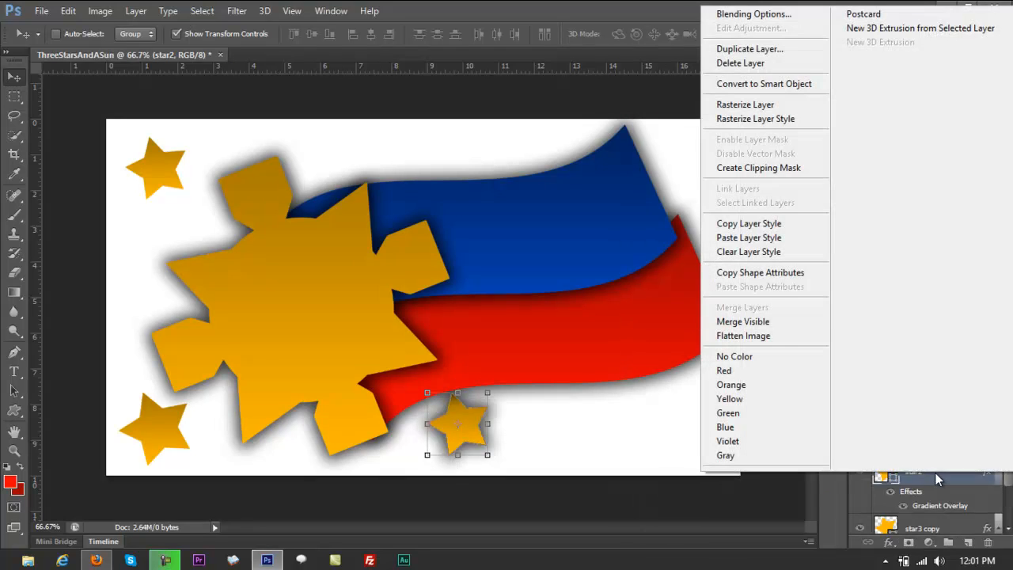
pyautogui.click(772, 238)
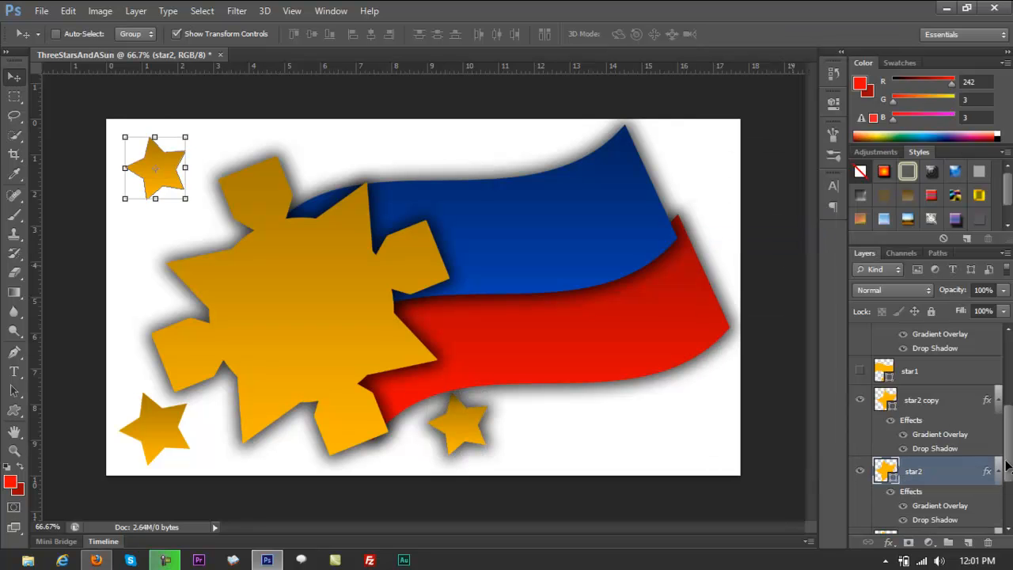
pyautogui.moveTo(1008, 463); pyautogui.dragTo(1009, 486)
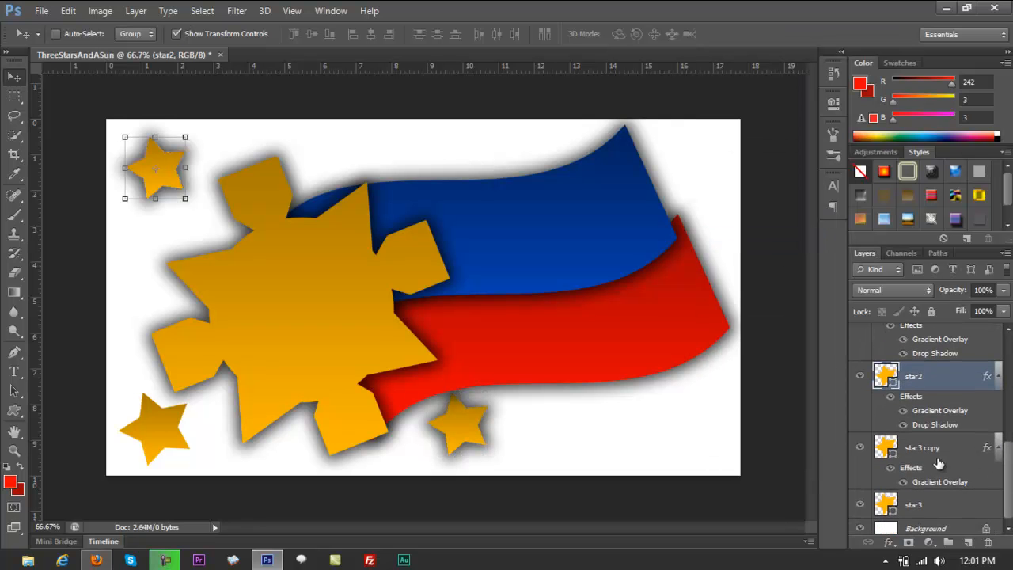
pyautogui.rightClick(940, 463)
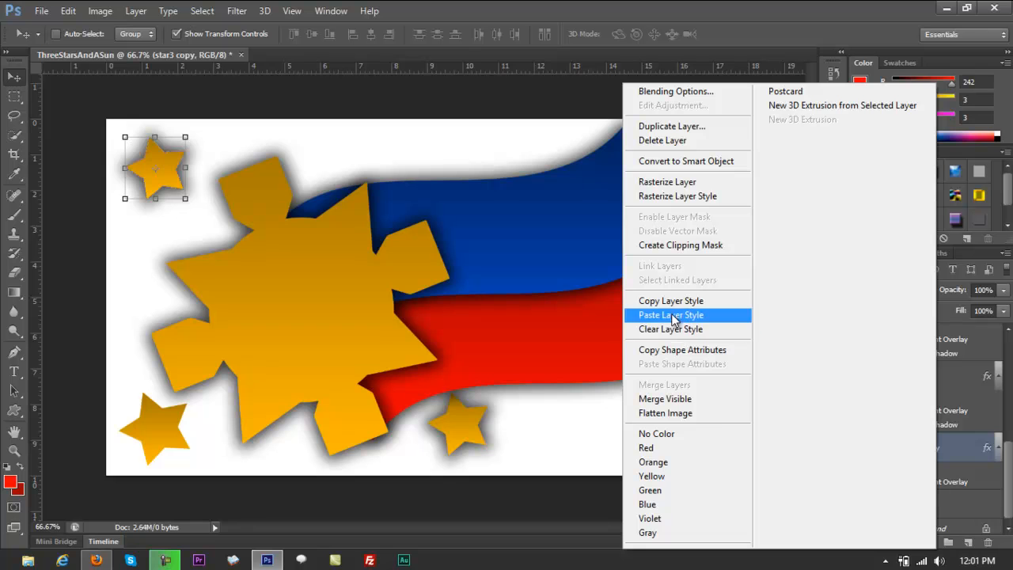
pyautogui.click(671, 316)
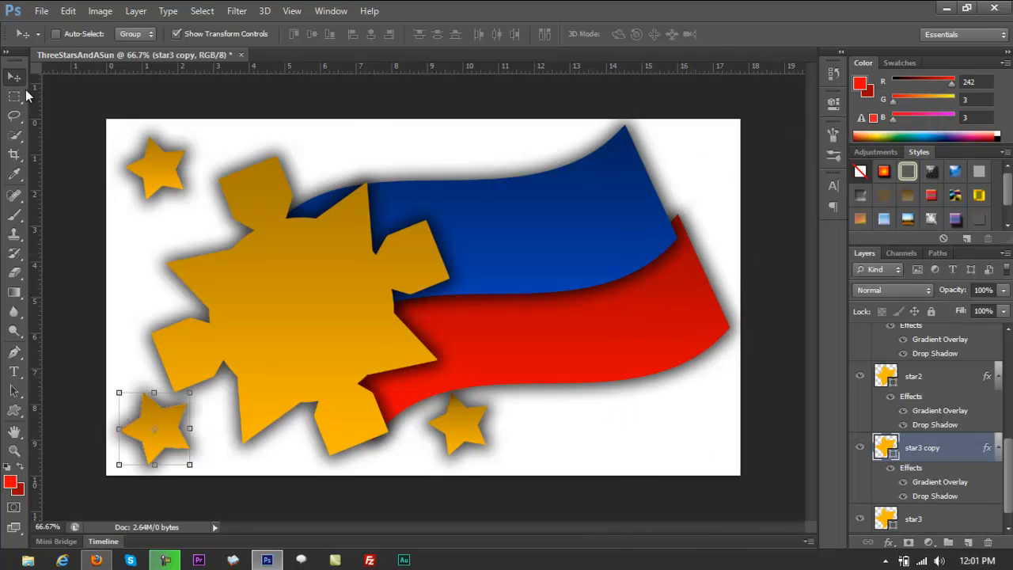
# Select the sun's Shape 1 copy 4 layer and open its Outer Glow settings, keeping the sun in view beside the dialog.
pyautogui.click(15, 96)
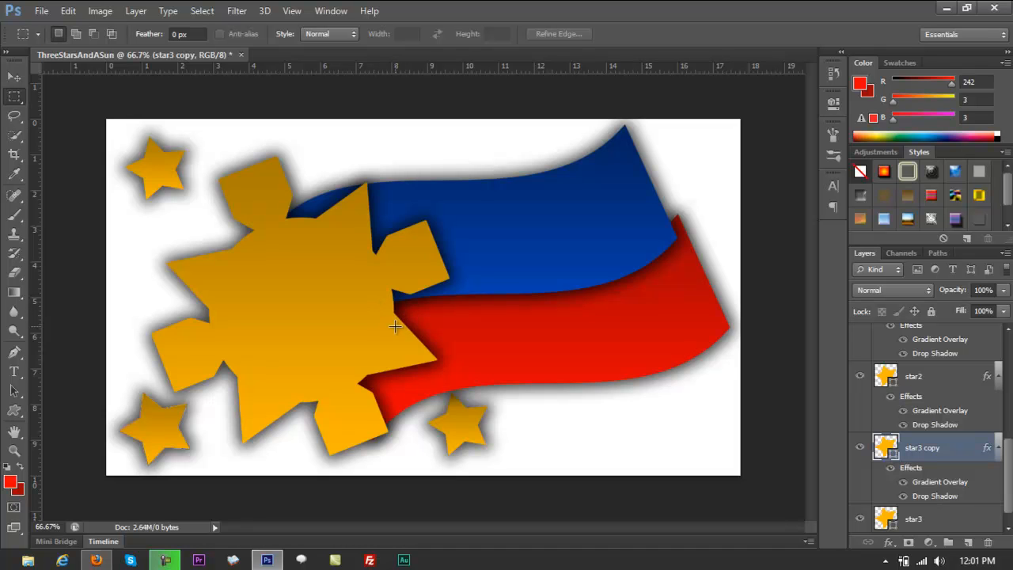
pyautogui.press('v')
pyautogui.rightClick(310, 277)
pyautogui.click(324, 288)
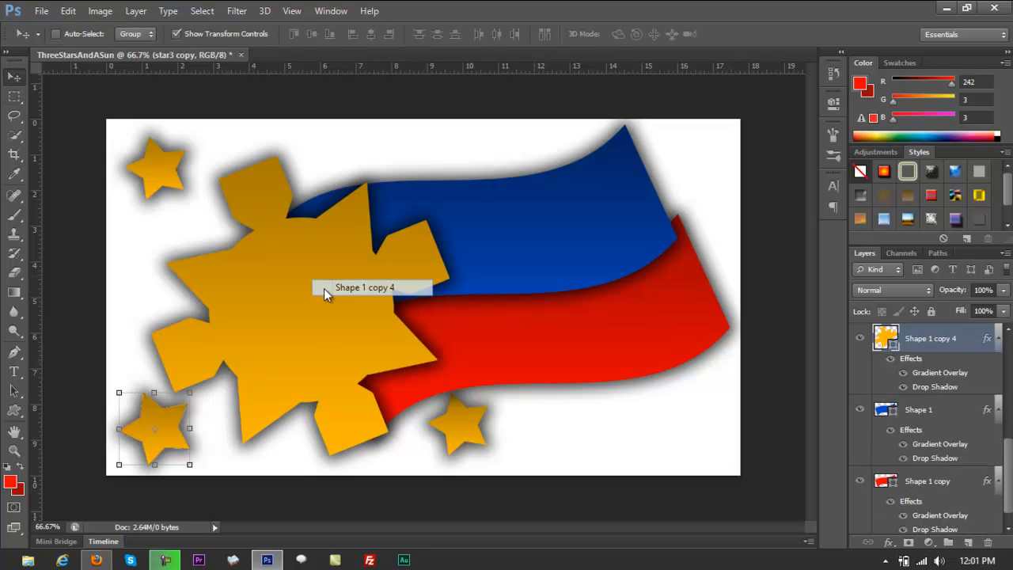
pyautogui.click(136, 12)
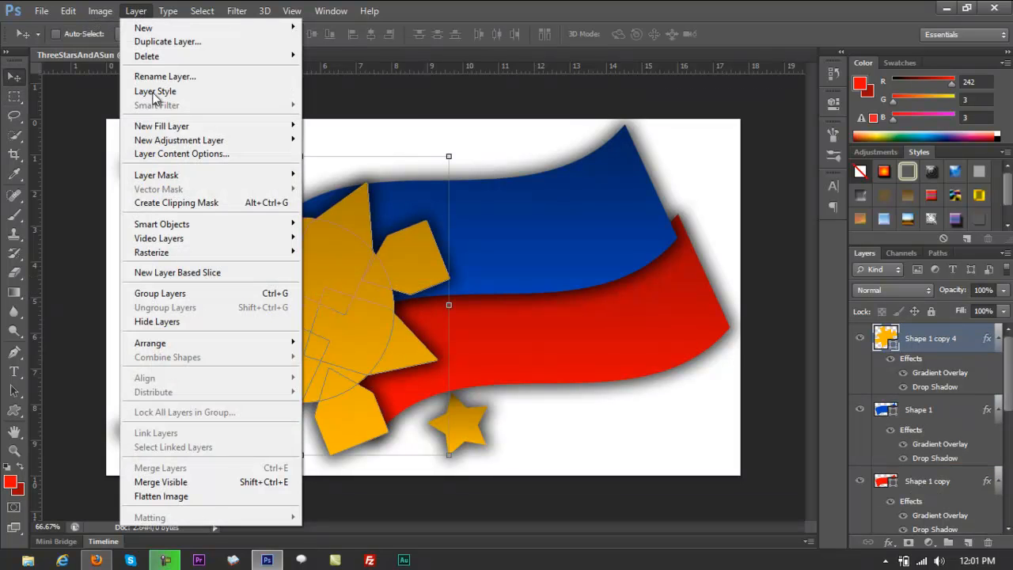
pyautogui.moveTo(167, 93)
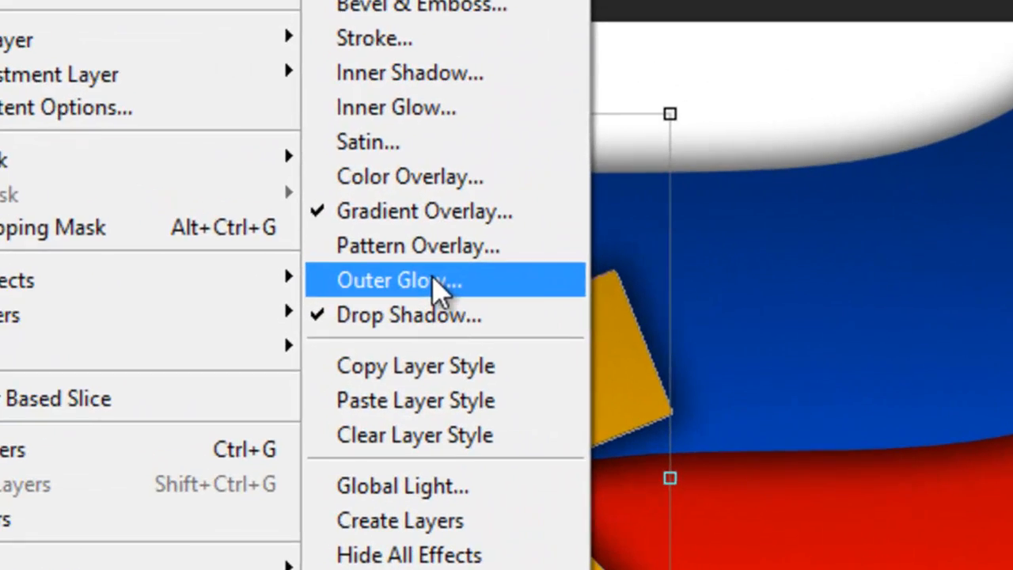
pyautogui.click(339, 226)
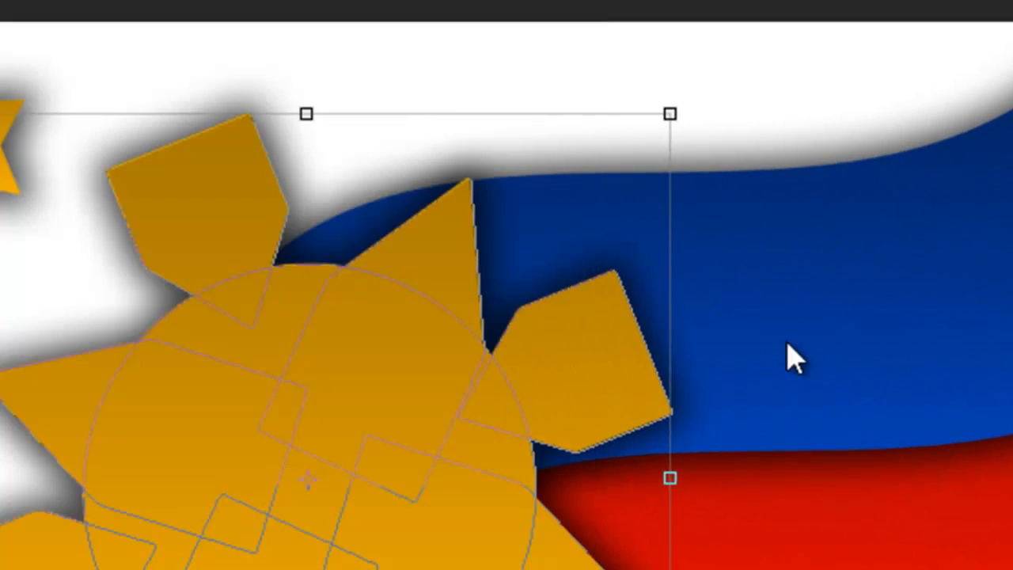
pyautogui.moveTo(617, 220); pyautogui.dragTo(1012, 33)
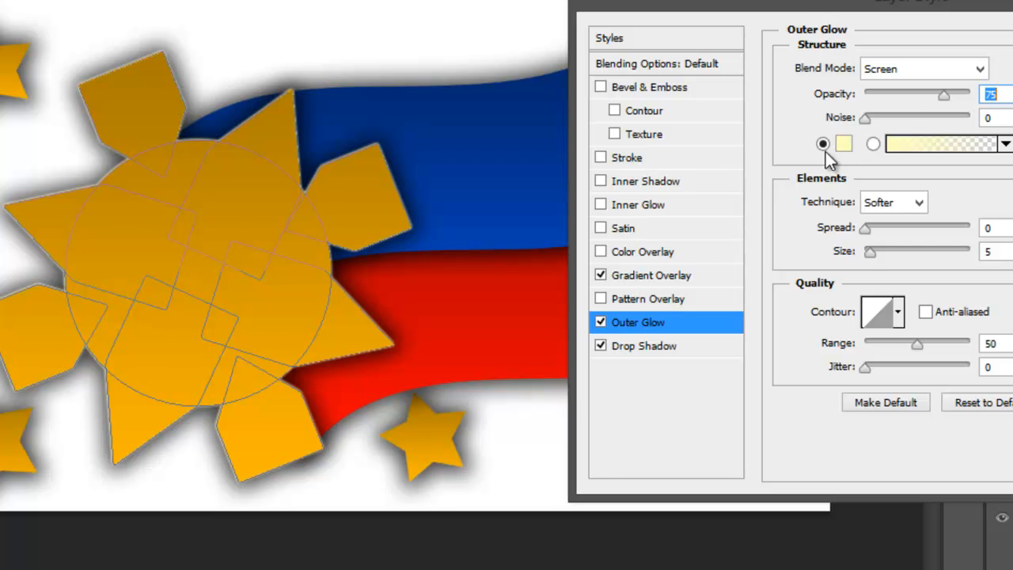
pyautogui.moveTo(878, 1); pyautogui.dragTo(810, 0)
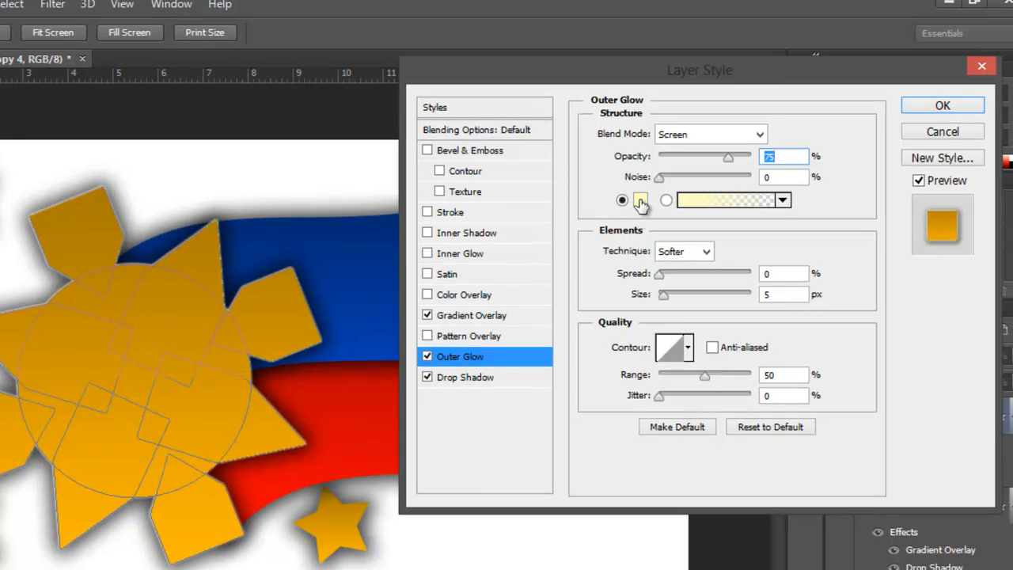
# Give the sun's Outer Glow the colour white (ffffff), spread 14%, size 21 px and range 40%, and apply it.
pyautogui.click(642, 203)
pyautogui.moveTo(427, 231); pyautogui.dragTo(349, 151)
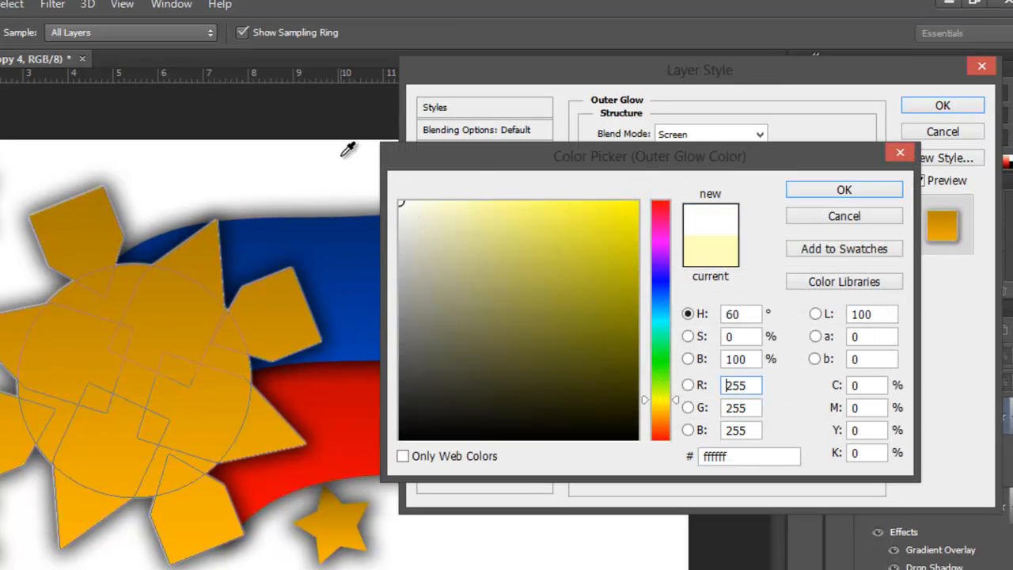
pyautogui.click(817, 194)
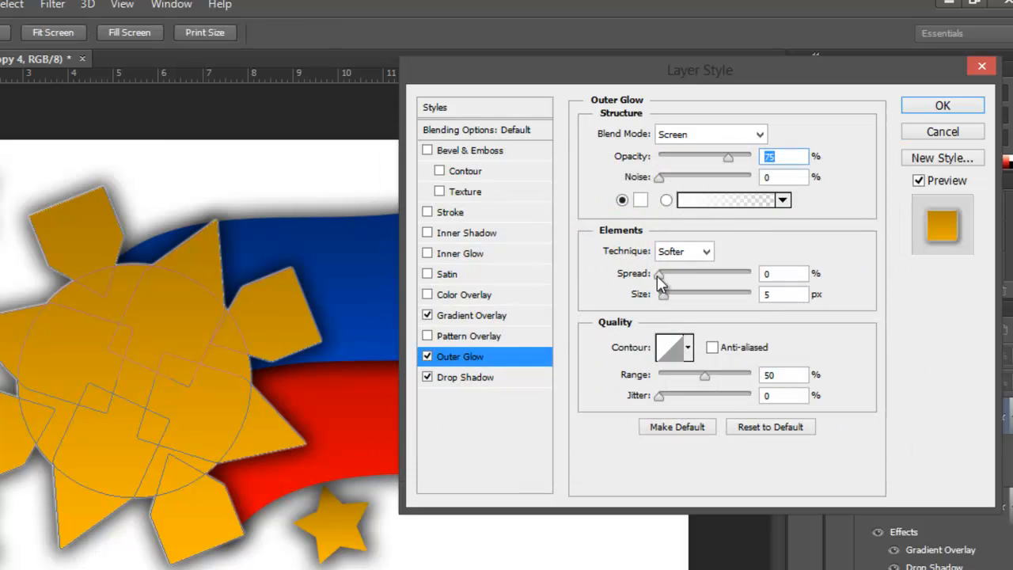
pyautogui.moveTo(660, 274)
pyautogui.mouseDown()
pyautogui.moveTo(674, 276)
pyautogui.moveTo(672, 308)
pyautogui.moveTo(689, 277)
pyautogui.moveTo(716, 280)
pyautogui.moveTo(657, 284)
pyautogui.moveTo(672, 277)
pyautogui.mouseUp()
pyautogui.moveTo(705, 376)
pyautogui.mouseDown()
pyautogui.moveTo(615, 385)
pyautogui.moveTo(695, 381)
pyautogui.mouseUp()
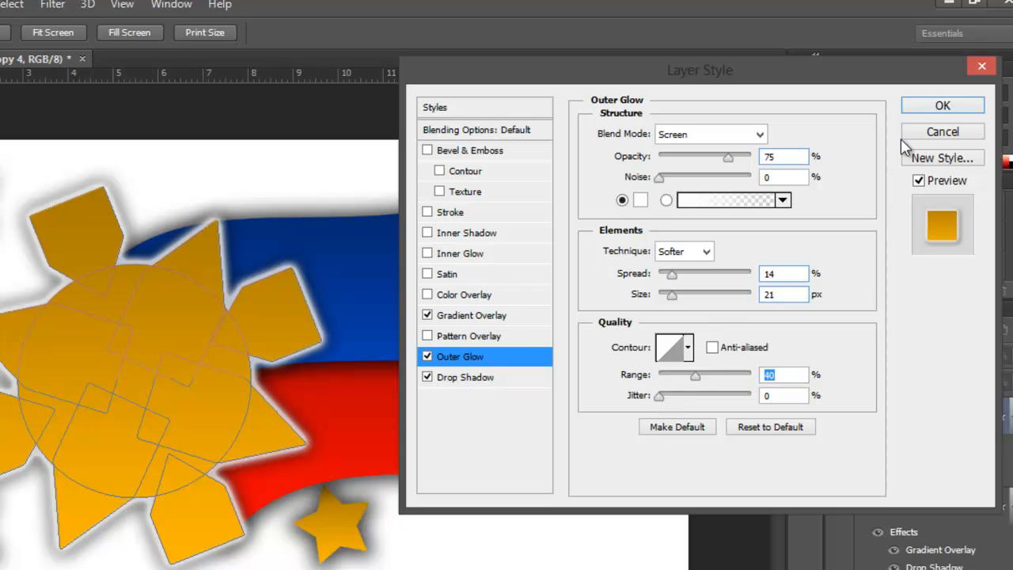
pyautogui.click(938, 105)
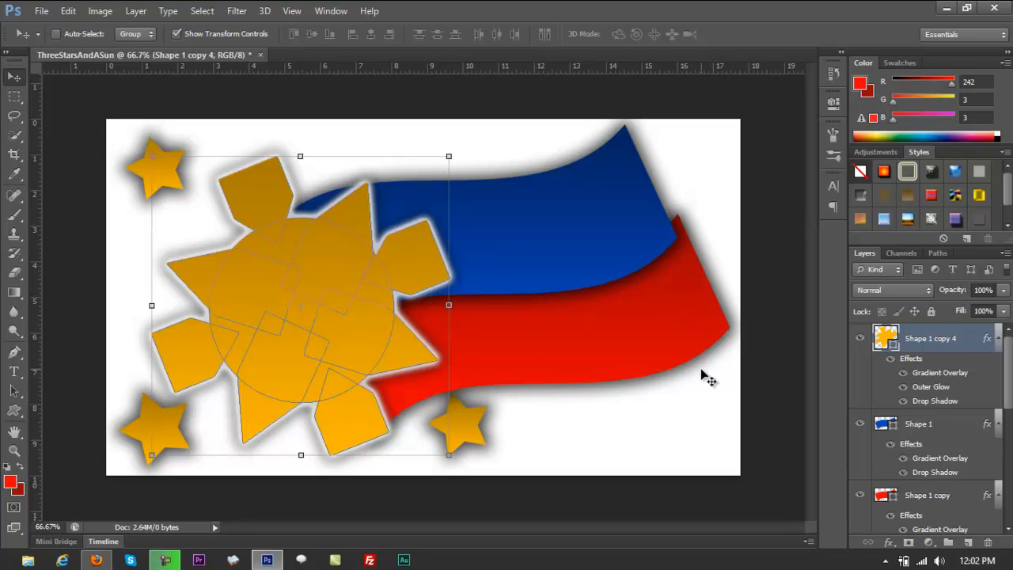
# Add the text "noodleboss.com" on the white area below the red flag, beside the lower middle star.
pyautogui.click(13, 371)
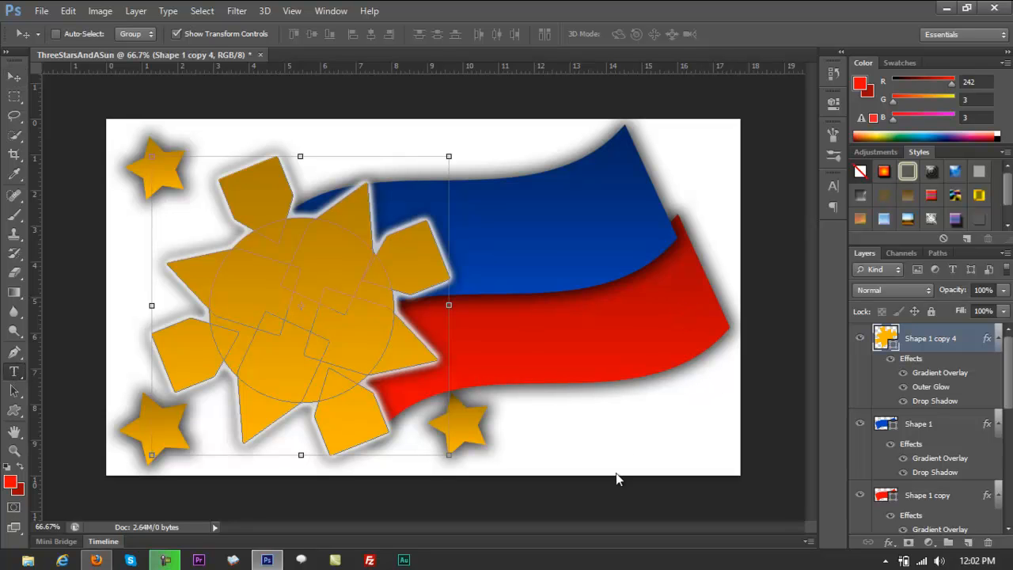
pyautogui.click(514, 427)
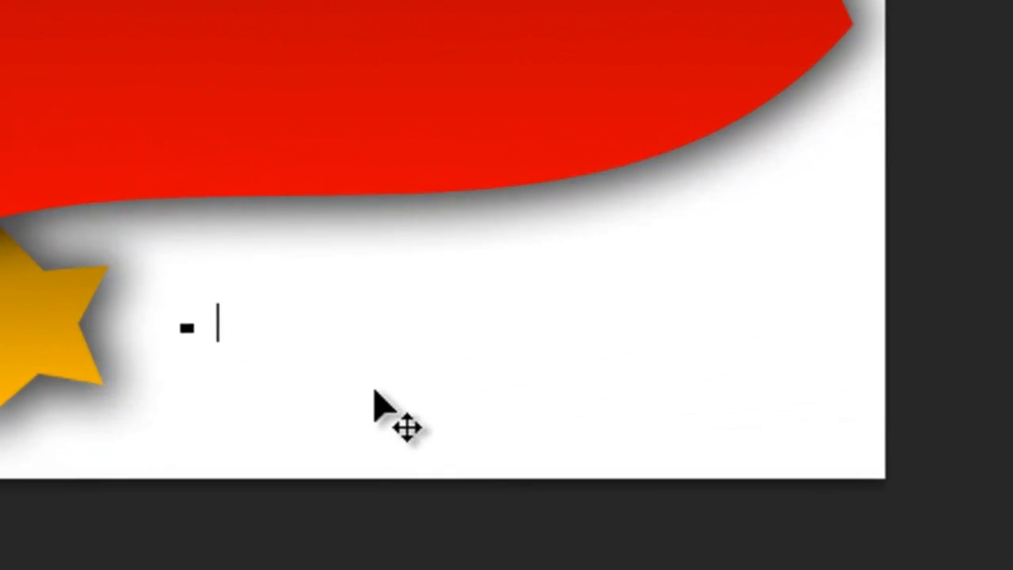
pyautogui.write('noodleboss.com')
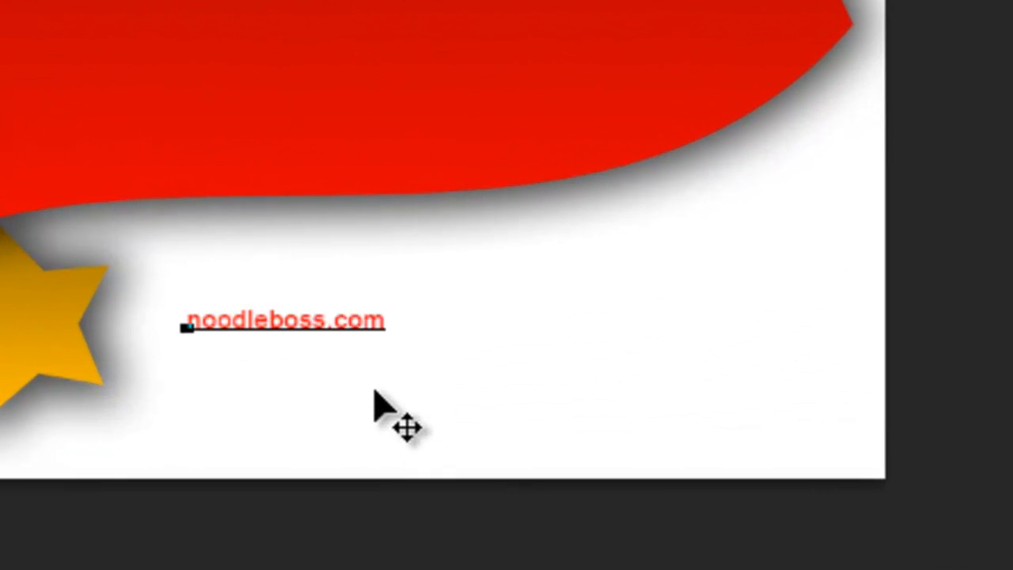
# Set the whole noodleboss.com text to 30 pt and its colour to near-black 040404.
pyautogui.hotkey('ctrl', 'a')
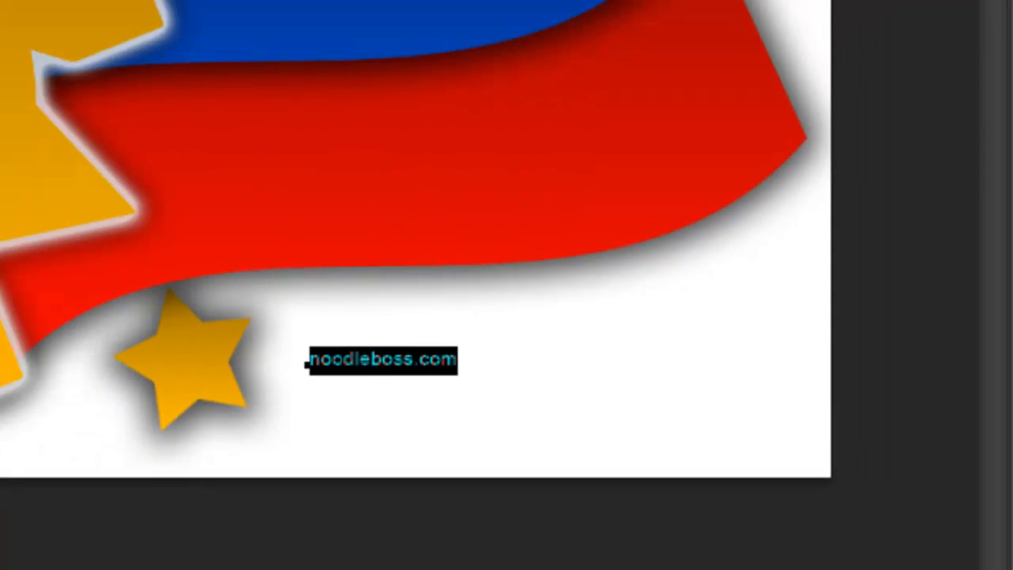
pyautogui.click(310, 34)
pyautogui.click(274, 228)
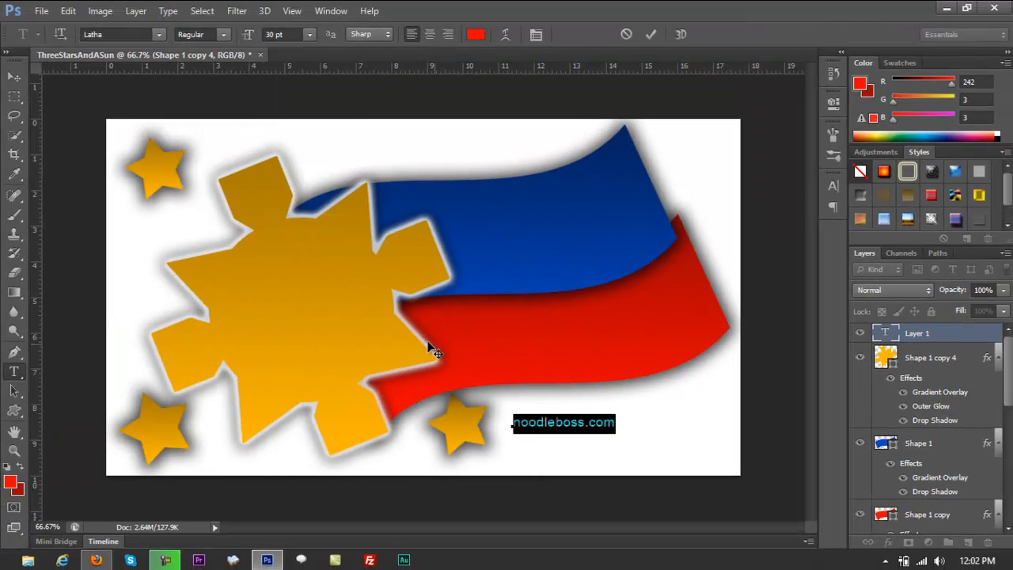
pyautogui.click(475, 34)
pyautogui.click(513, 354)
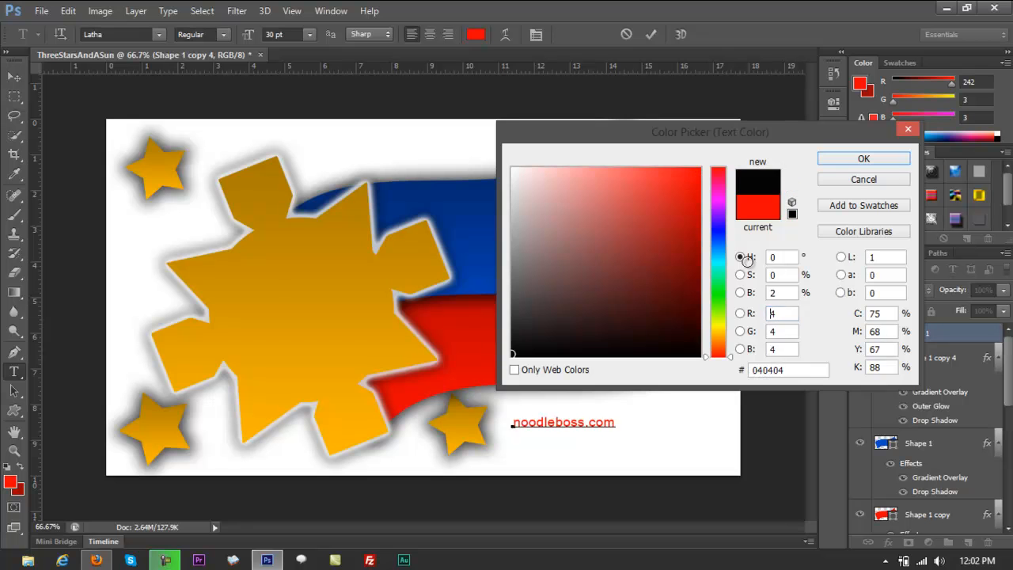
pyautogui.click(856, 158)
# Change the noodleboss.com text's font to the Jennifer's Hand handwriting font.
pyautogui.click(140, 38)
pyautogui.write("Jennifer's Hand...")
pyautogui.press('Return')
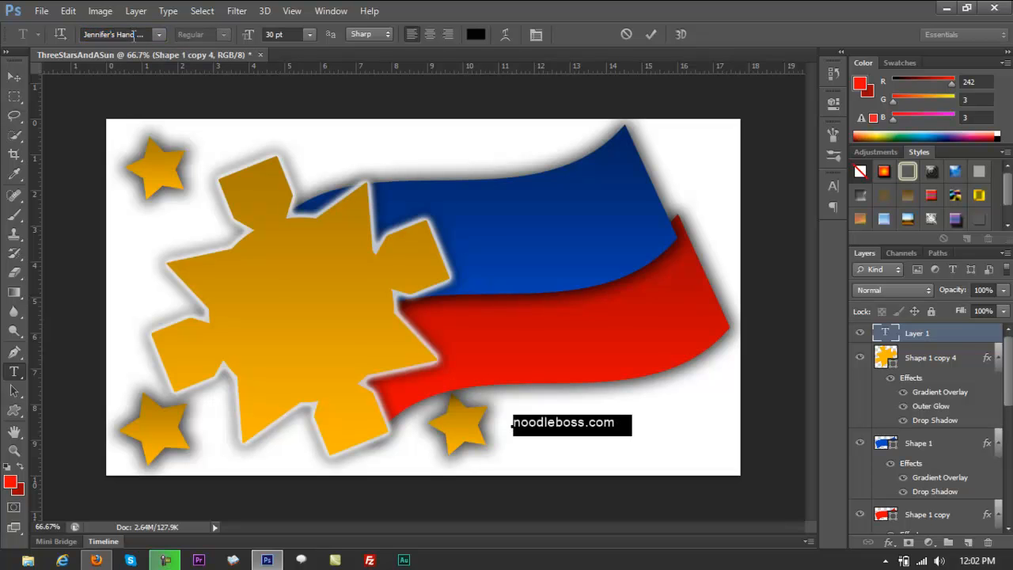
pyautogui.click(604, 433)
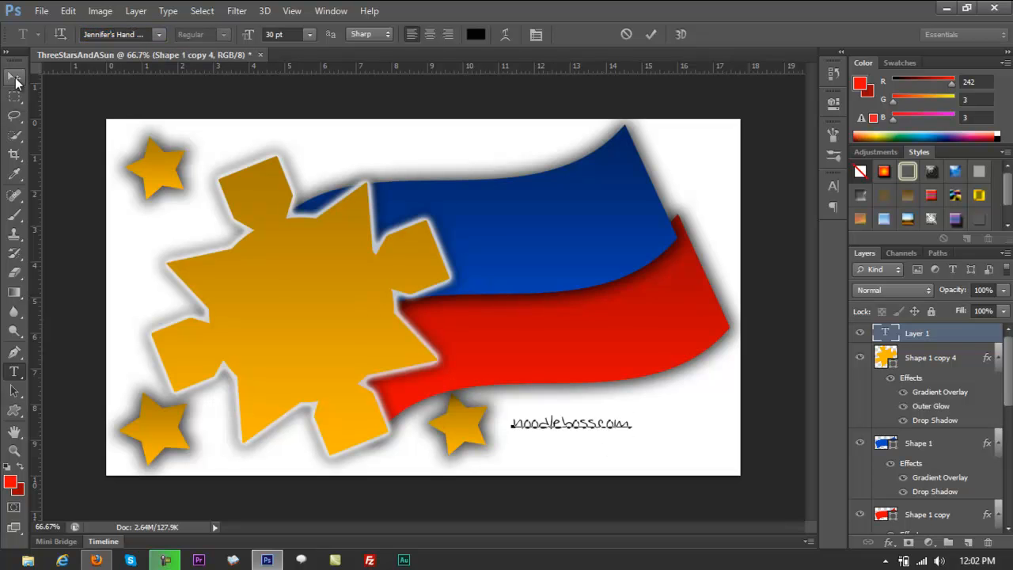
# Move the noodleboss.com text into the canvas's lower-right corner and select the blue flag's Shape 1 layer.
pyautogui.click(14, 76)
pyautogui.moveTo(602, 423); pyautogui.dragTo(683, 449)
pyautogui.click(957, 449)
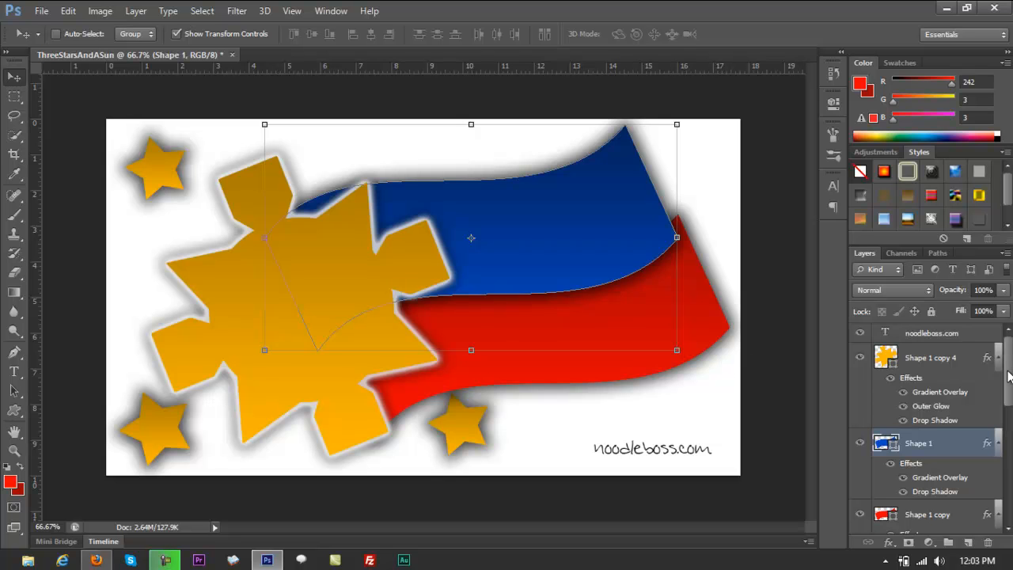
pyautogui.moveTo(1010, 379); pyautogui.dragTo(1010, 457)
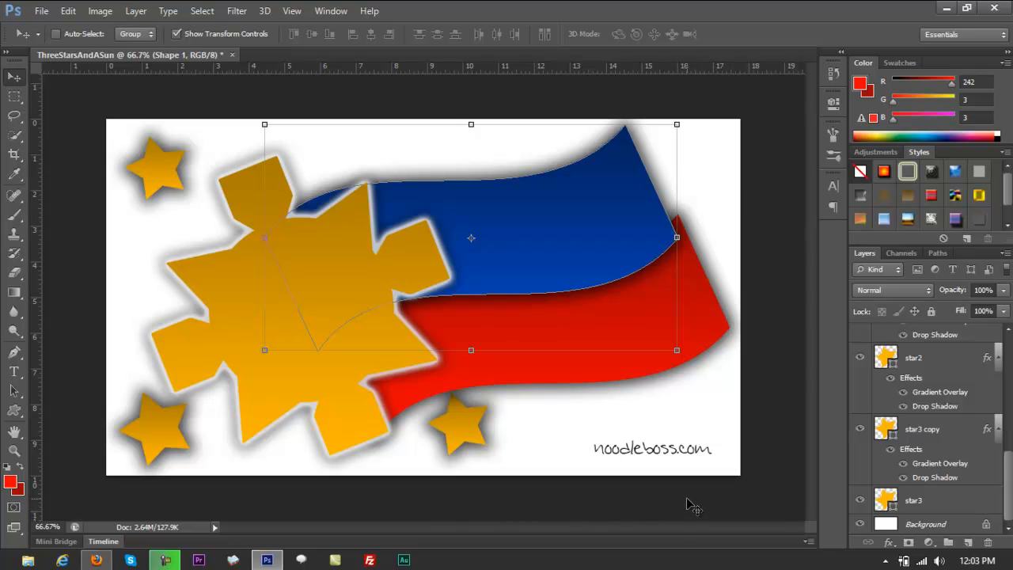
# Start a web export of the flag graphic, choose JPEG as the format and try quality 100.
pyautogui.hotkey('ctrl', 'alt', 'shift', 's')
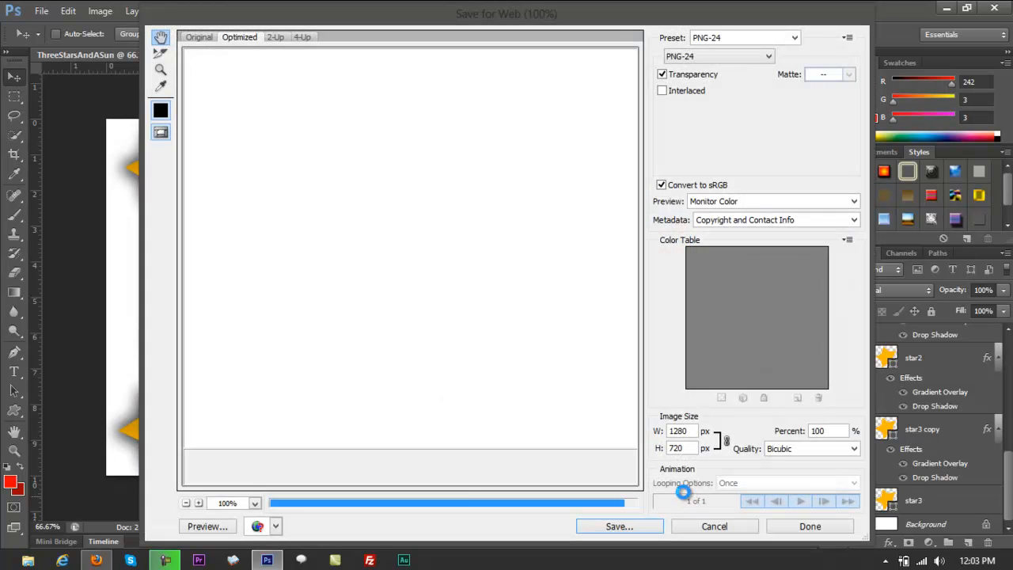
pyautogui.moveTo(440, 318); pyautogui.dragTo(216, 153)
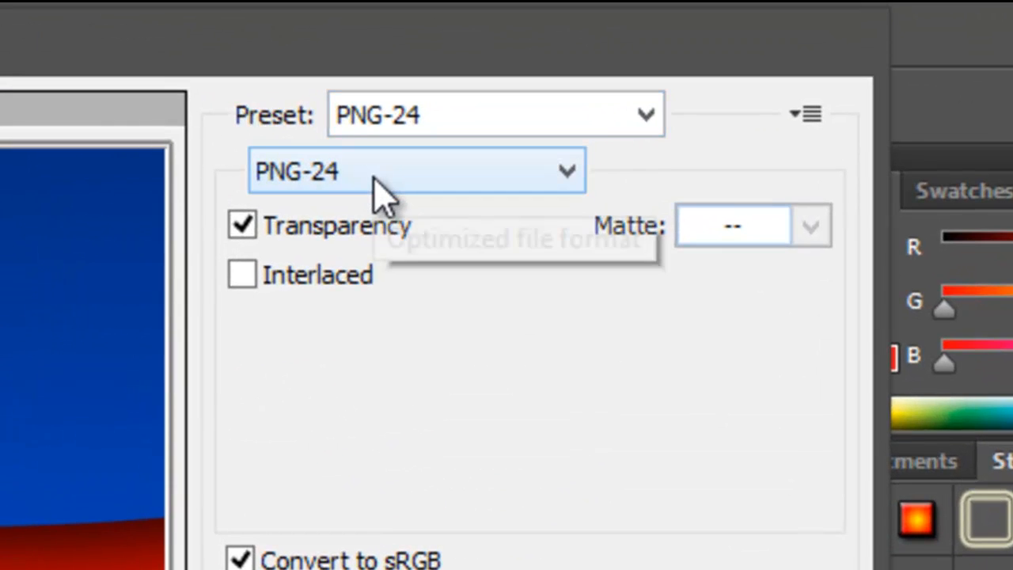
pyautogui.click(705, 61)
pyautogui.click(373, 238)
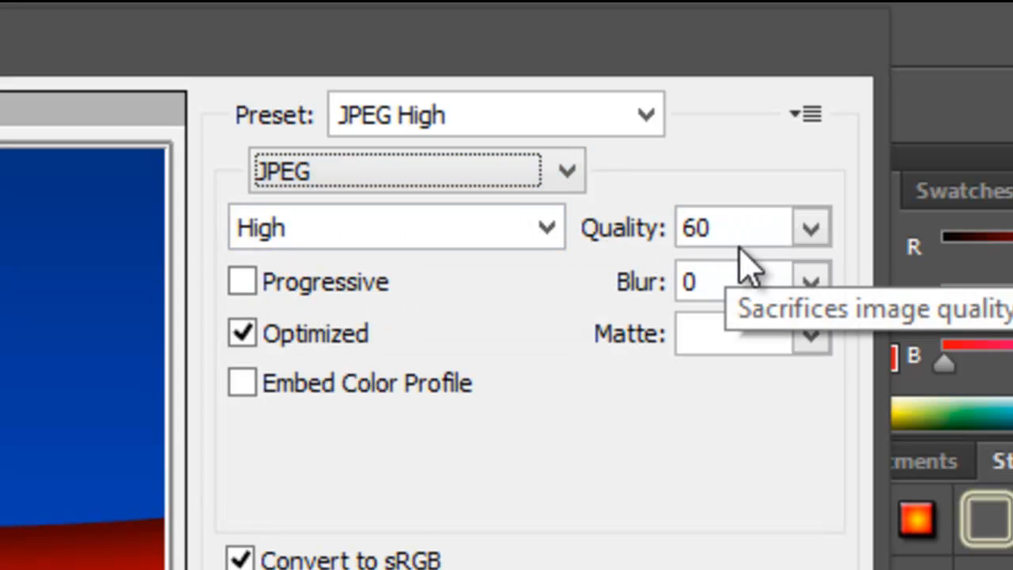
pyautogui.click(815, 238)
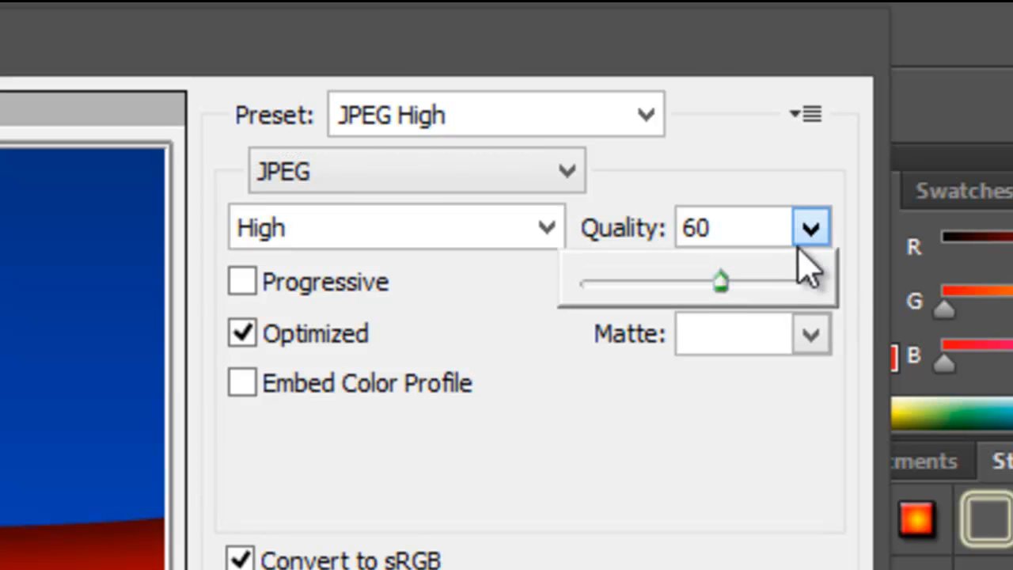
pyautogui.moveTo(723, 278); pyautogui.dragTo(851, 305)
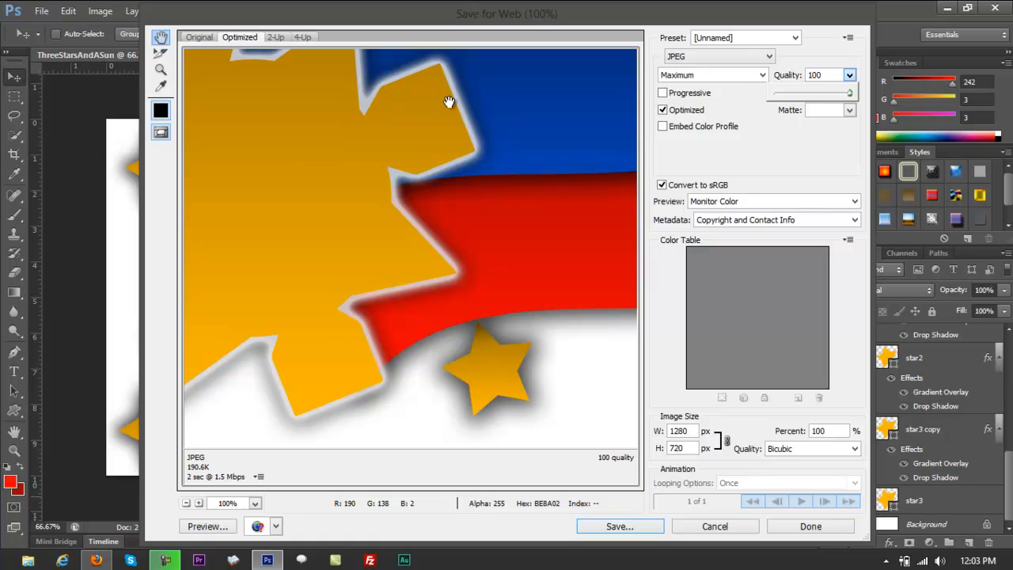
# Compare the JPEG export preview at quality 45, 0 and 100, and cancel the web export.
pyautogui.click(808, 94)
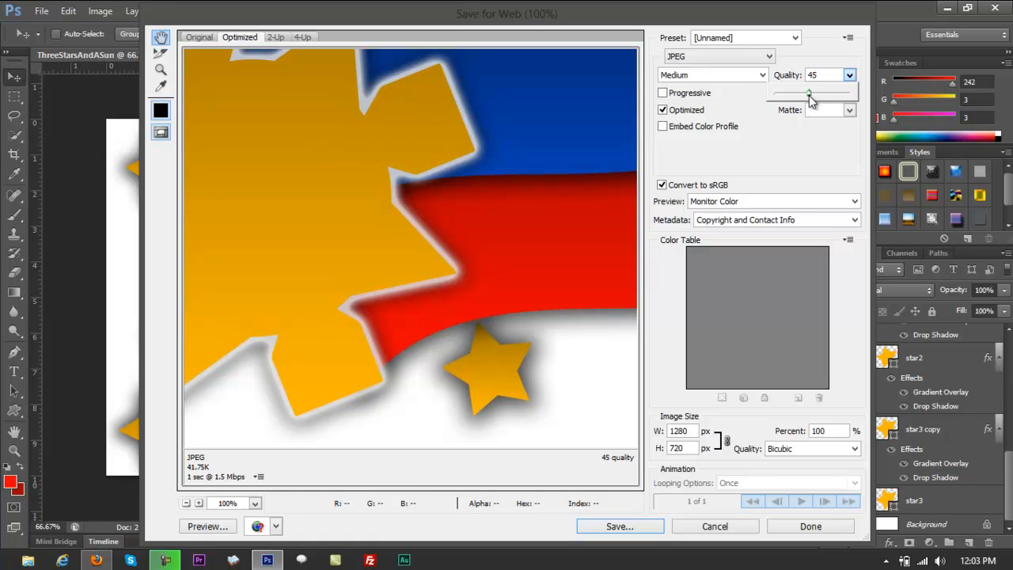
pyautogui.moveTo(811, 97); pyautogui.dragTo(757, 93)
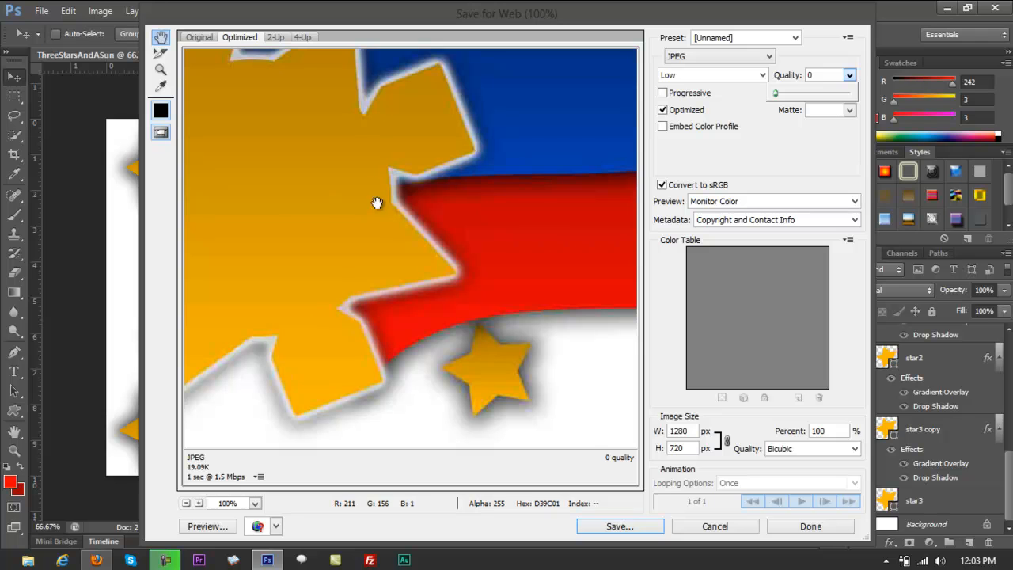
pyautogui.moveTo(776, 94); pyautogui.dragTo(897, 99)
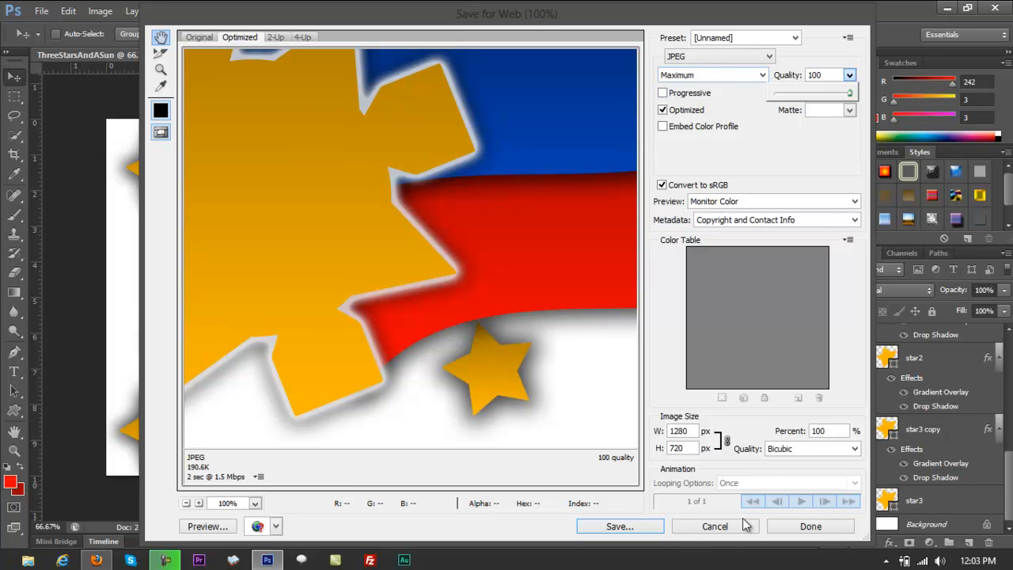
pyautogui.click(715, 526)
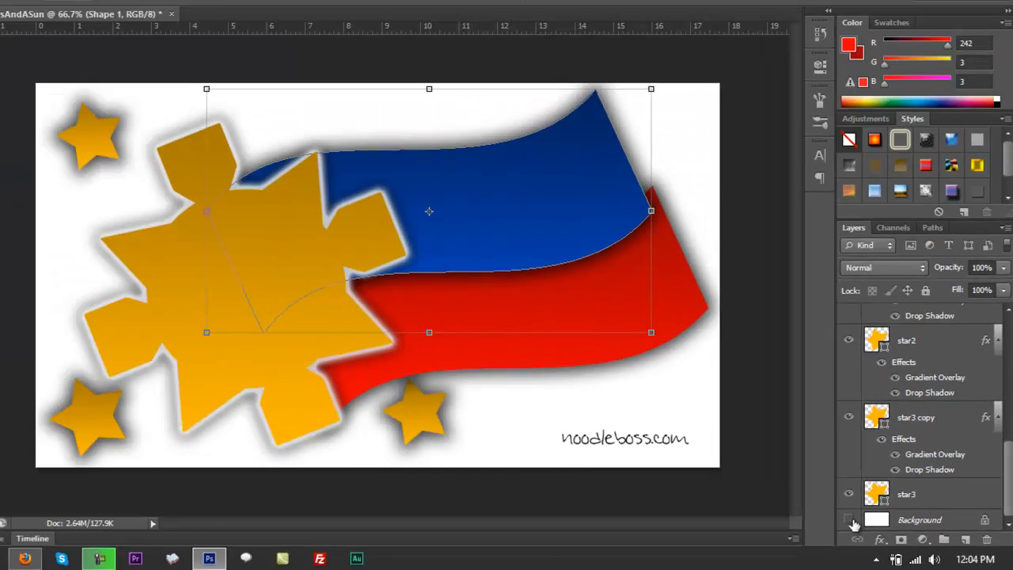
# Hide the white Background layer and start a new web export of the artwork.
pyautogui.click(601, 446)
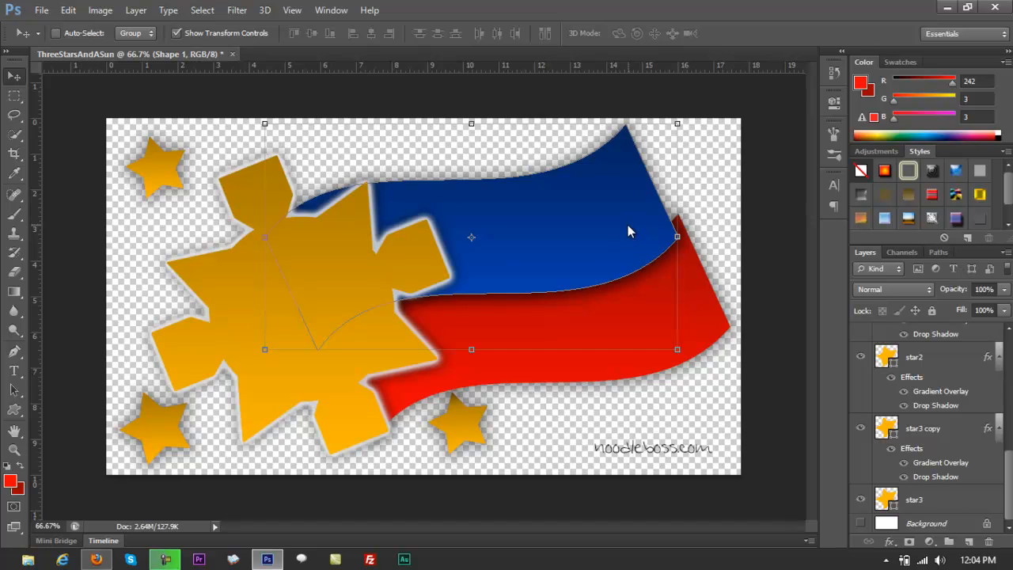
pyautogui.hotkey('ctrl', 'alt', 'shift', 's')
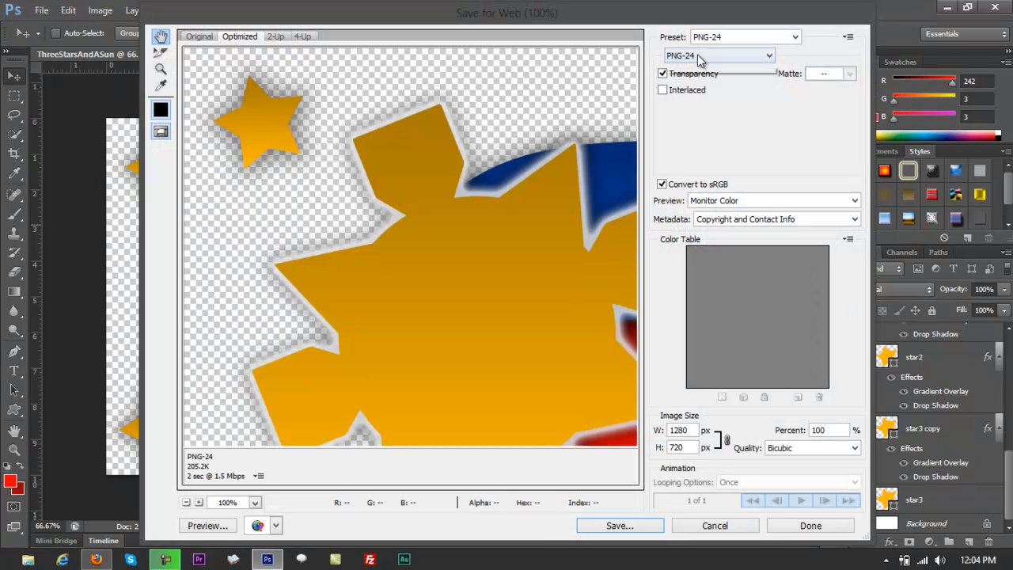
# Try JPEG as the export format and examine how the preview renders the hidden background around the sun and flag.
pyautogui.click(703, 57)
pyautogui.click(688, 80)
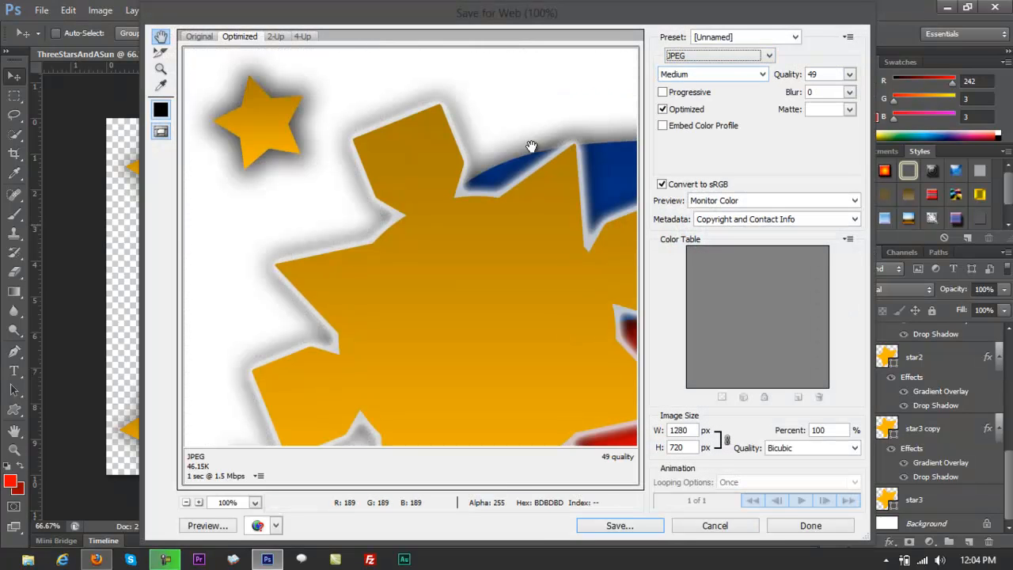
pyautogui.moveTo(532, 147); pyautogui.dragTo(454, 95)
pyautogui.moveTo(456, 21); pyautogui.dragTo(596, 22)
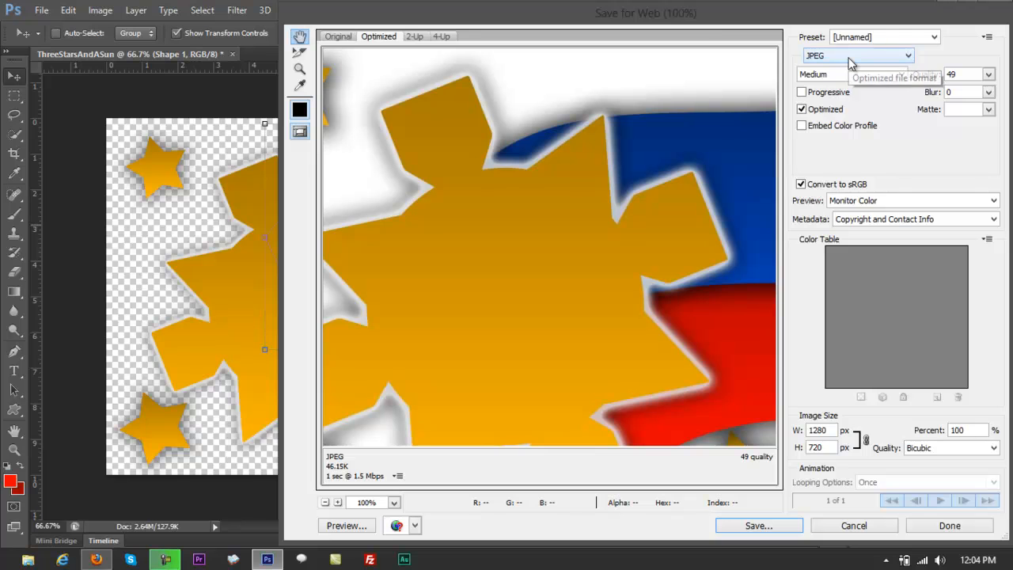
pyautogui.moveTo(703, 16); pyautogui.dragTo(590, 19)
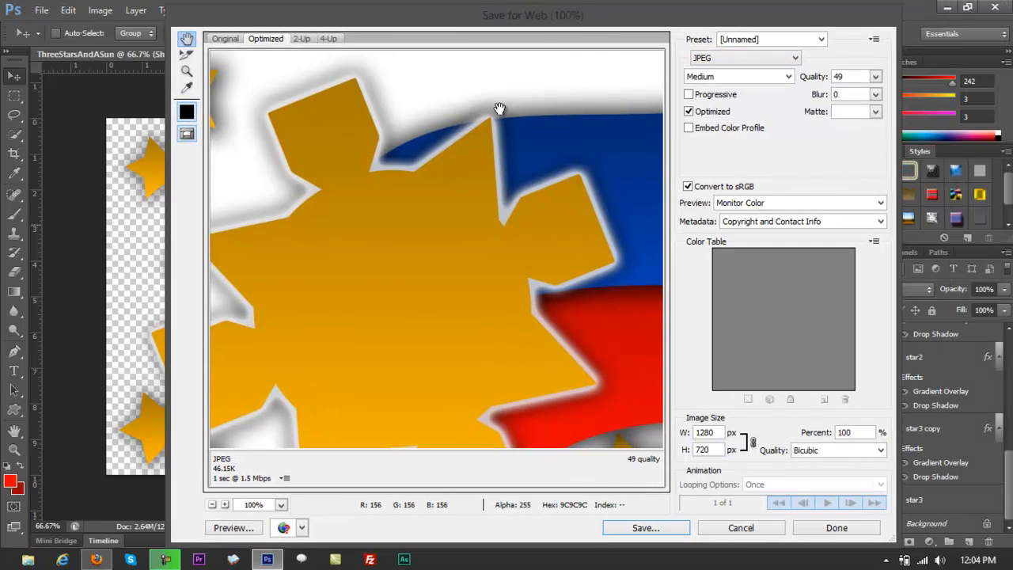
# Export the artwork as PNG-24 with transparency enabled, saving it to the Desktop as ThreeStarsAndASun.png.
pyautogui.click(766, 59)
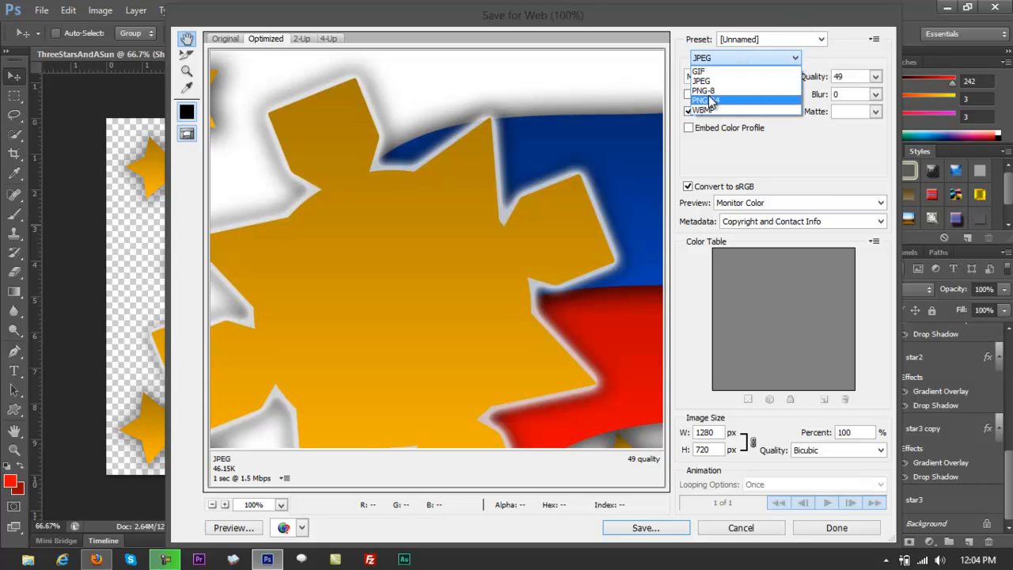
pyautogui.click(710, 101)
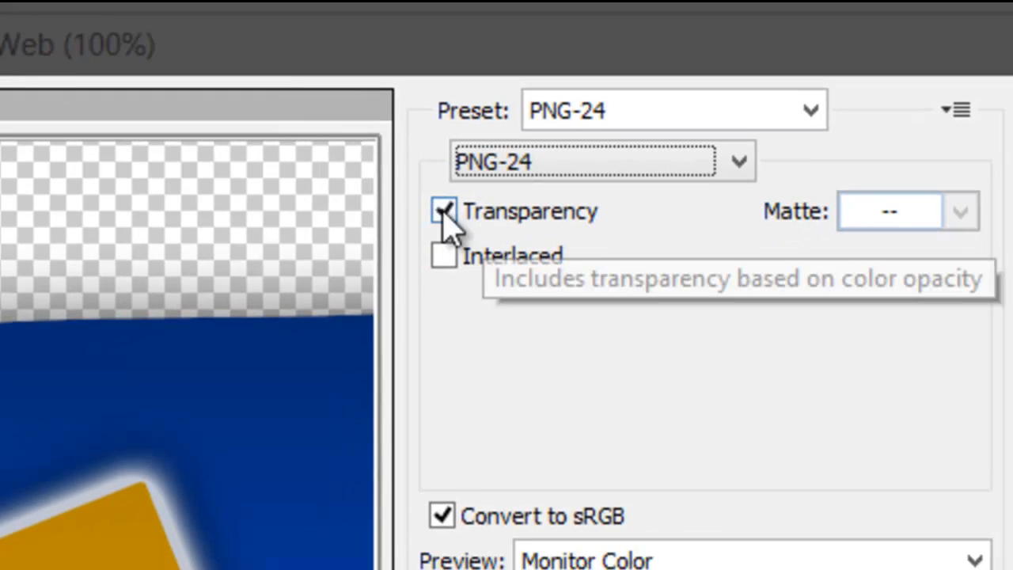
pyautogui.click(444, 212)
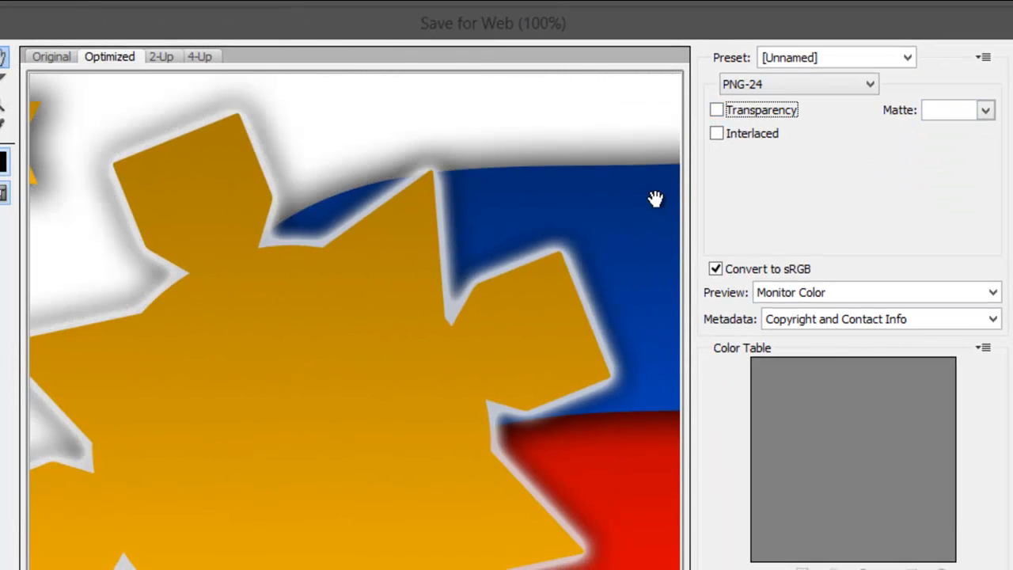
pyautogui.click(716, 111)
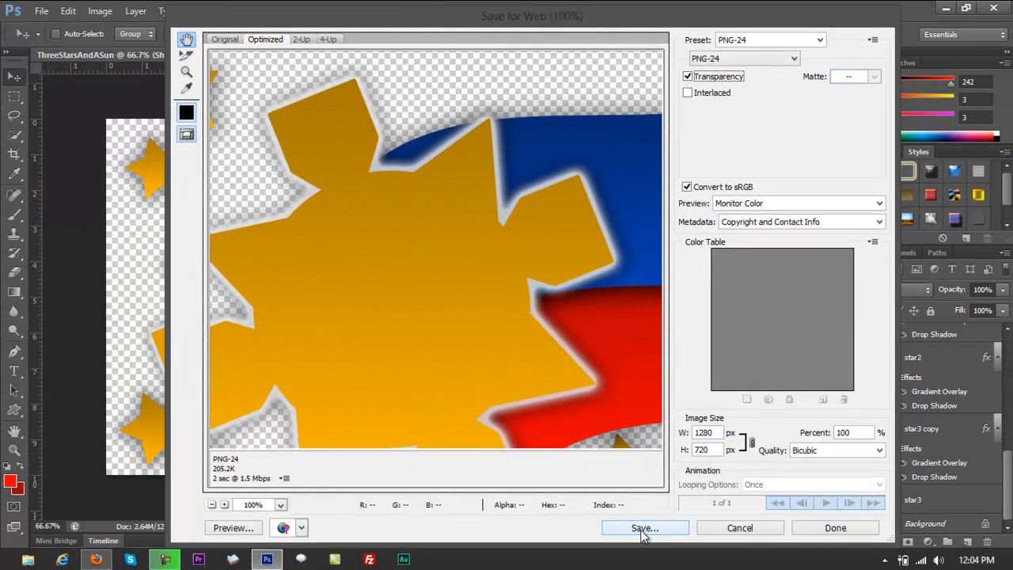
pyautogui.click(643, 528)
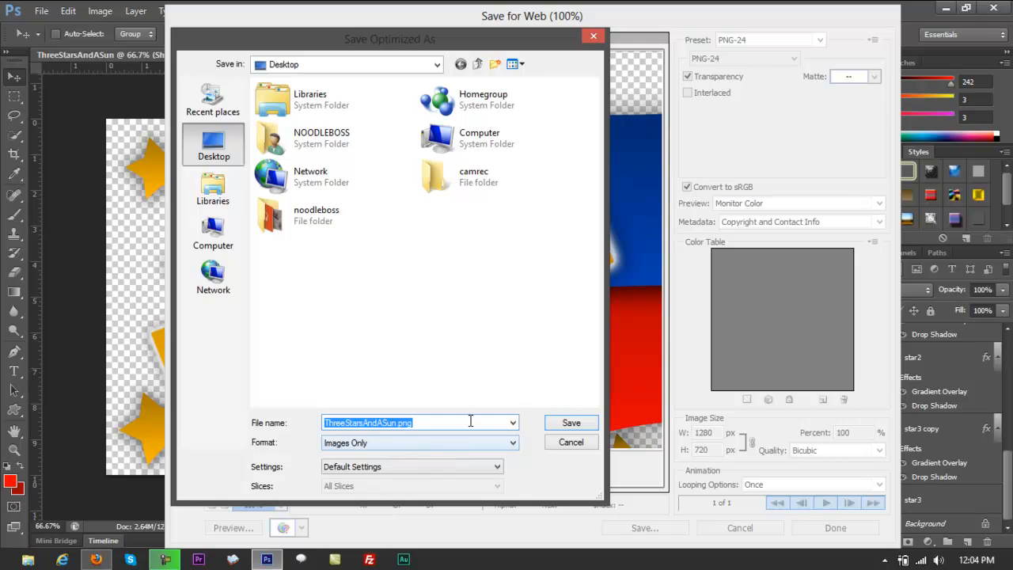
pyautogui.click(571, 425)
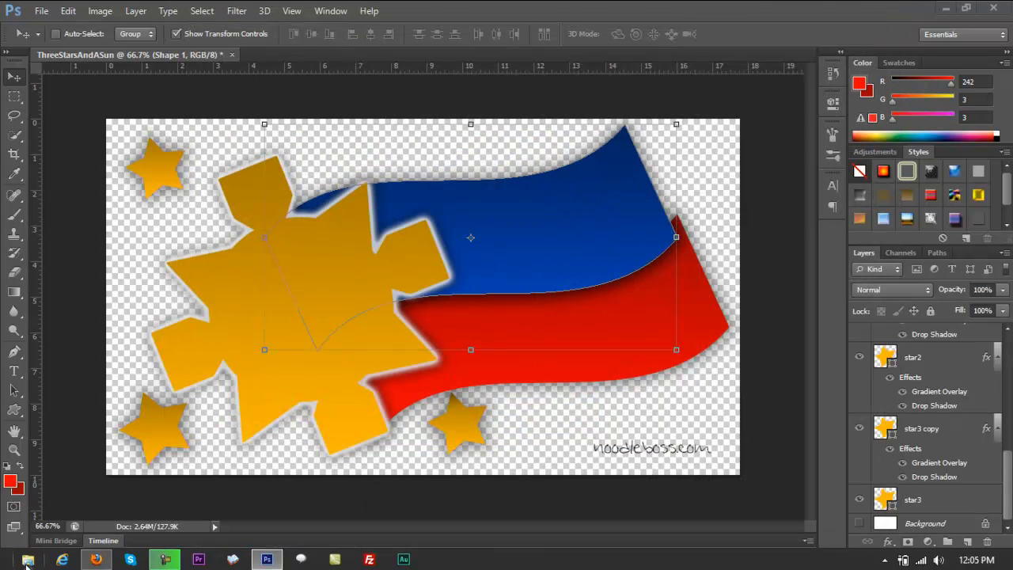
# Switch to a new File Explorer window and open ThreeStarsAndASun.png from the Desktop to check the exported image.
pyautogui.rightClick(27, 560)
pyautogui.click(52, 508)
pyautogui.click(474, 283)
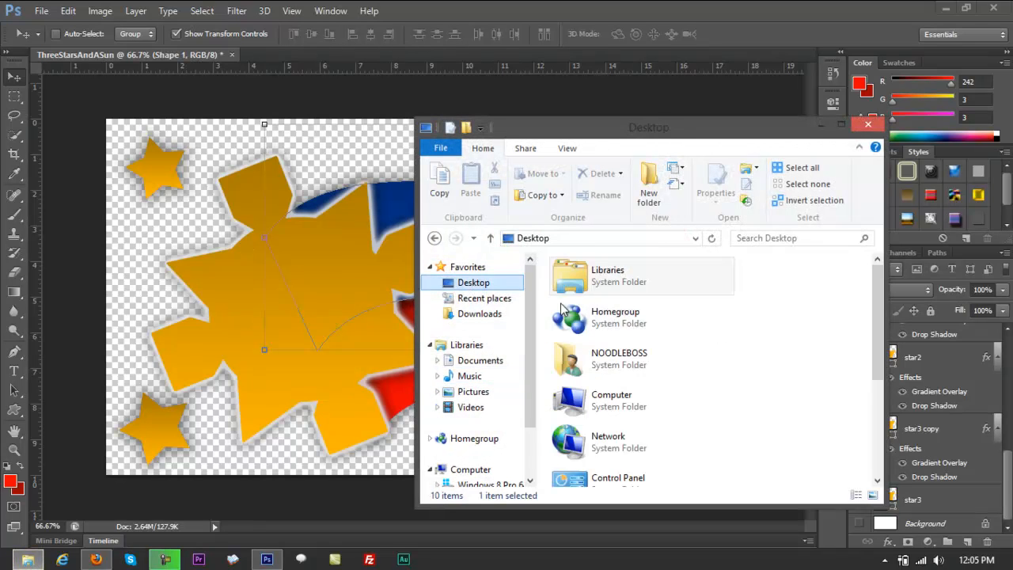
pyautogui.moveTo(878, 314); pyautogui.dragTo(884, 410)
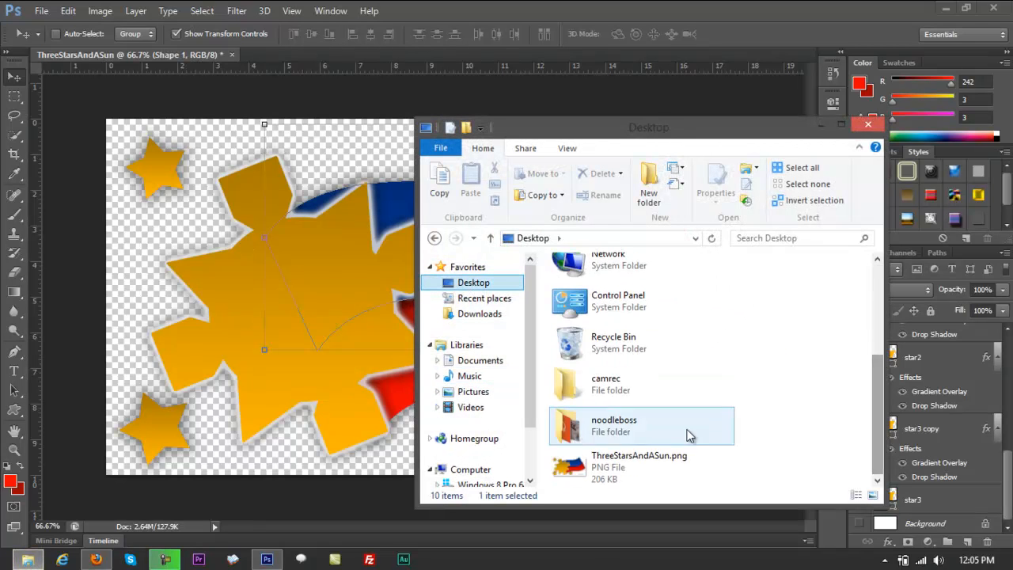
pyautogui.click(568, 467)
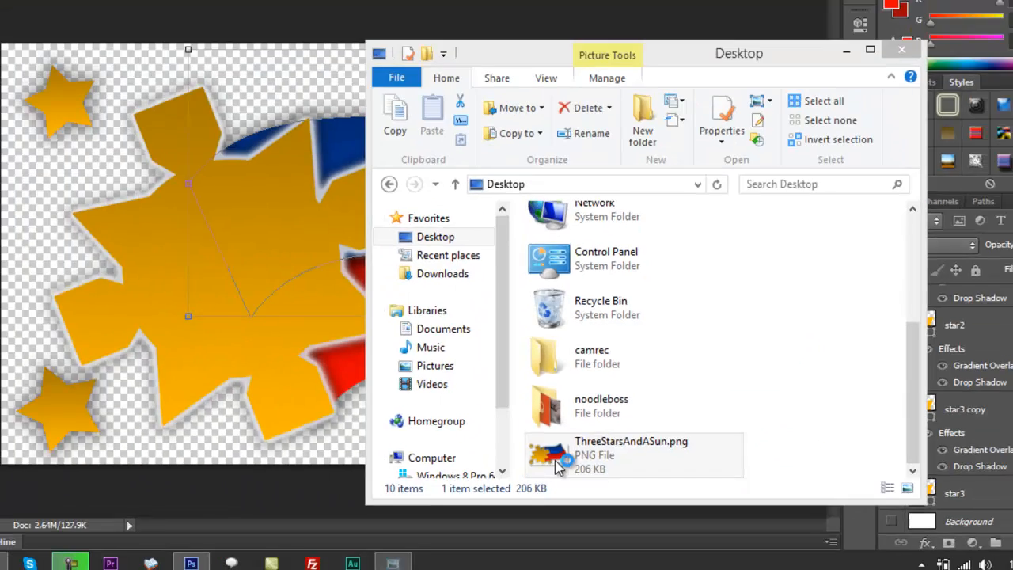
pyautogui.doubleClick(392, 365)
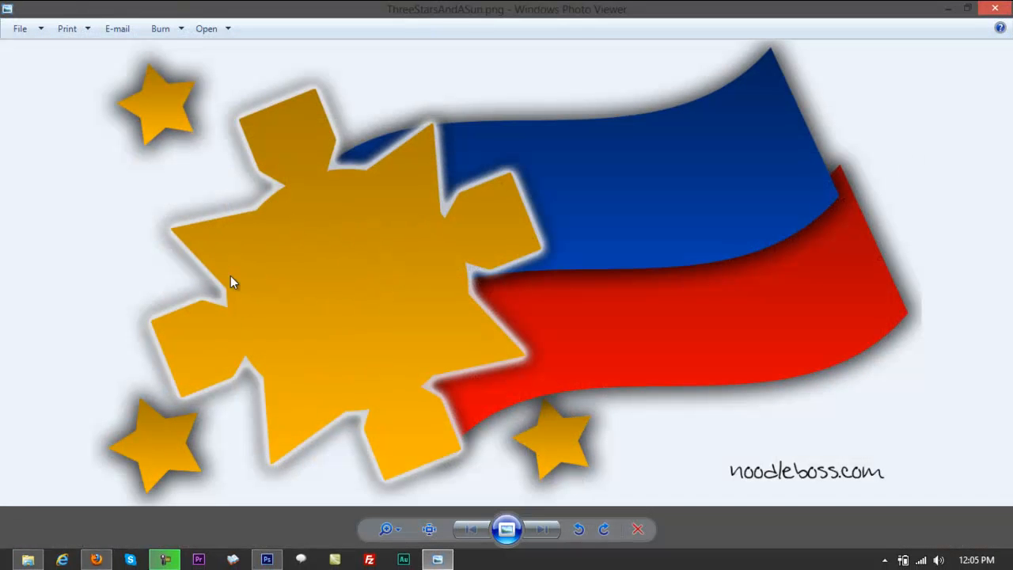